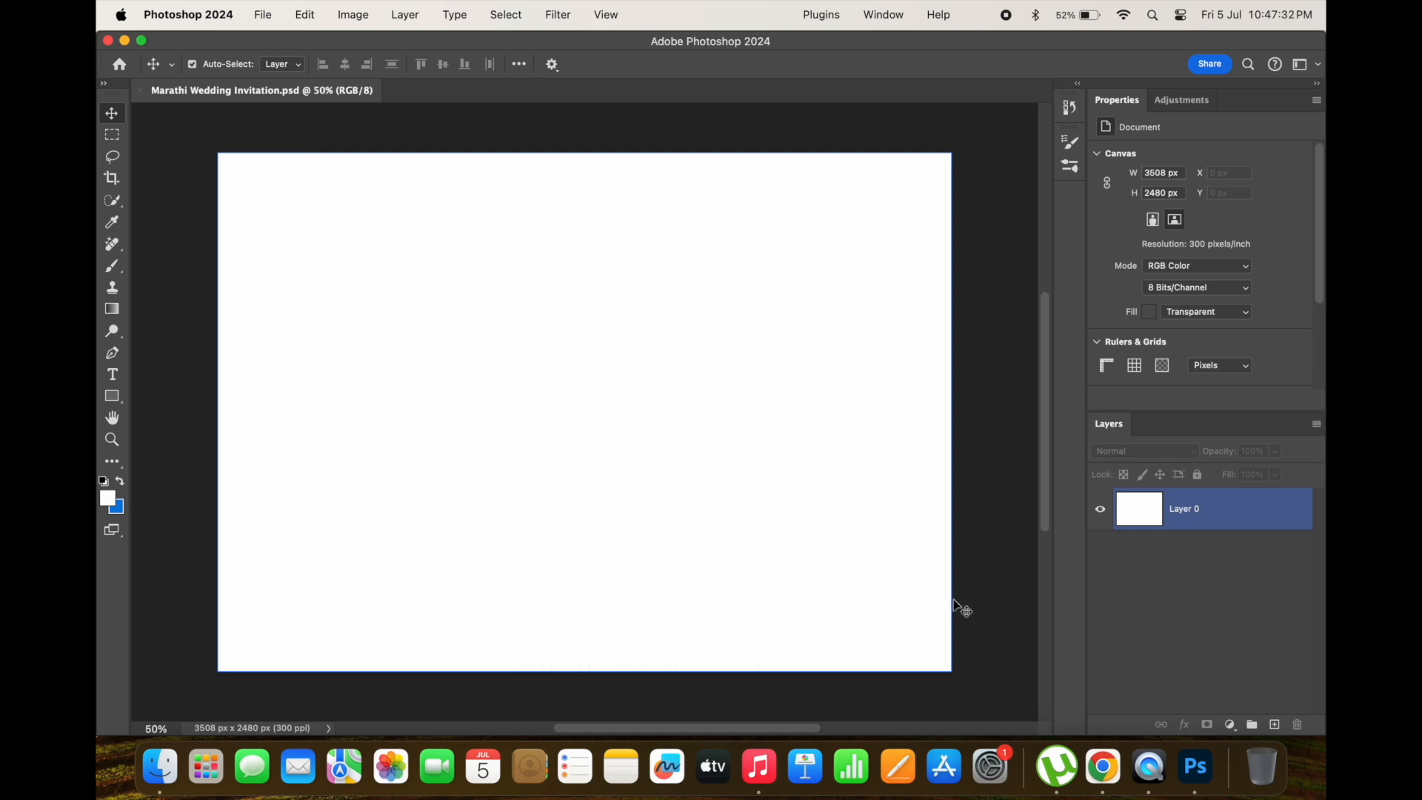
# - Scale the brick wall image up from the canvas's upper-left corner to about 3883 × 2787 px, covering the whole canvas
pyautogui.click(979, 565)
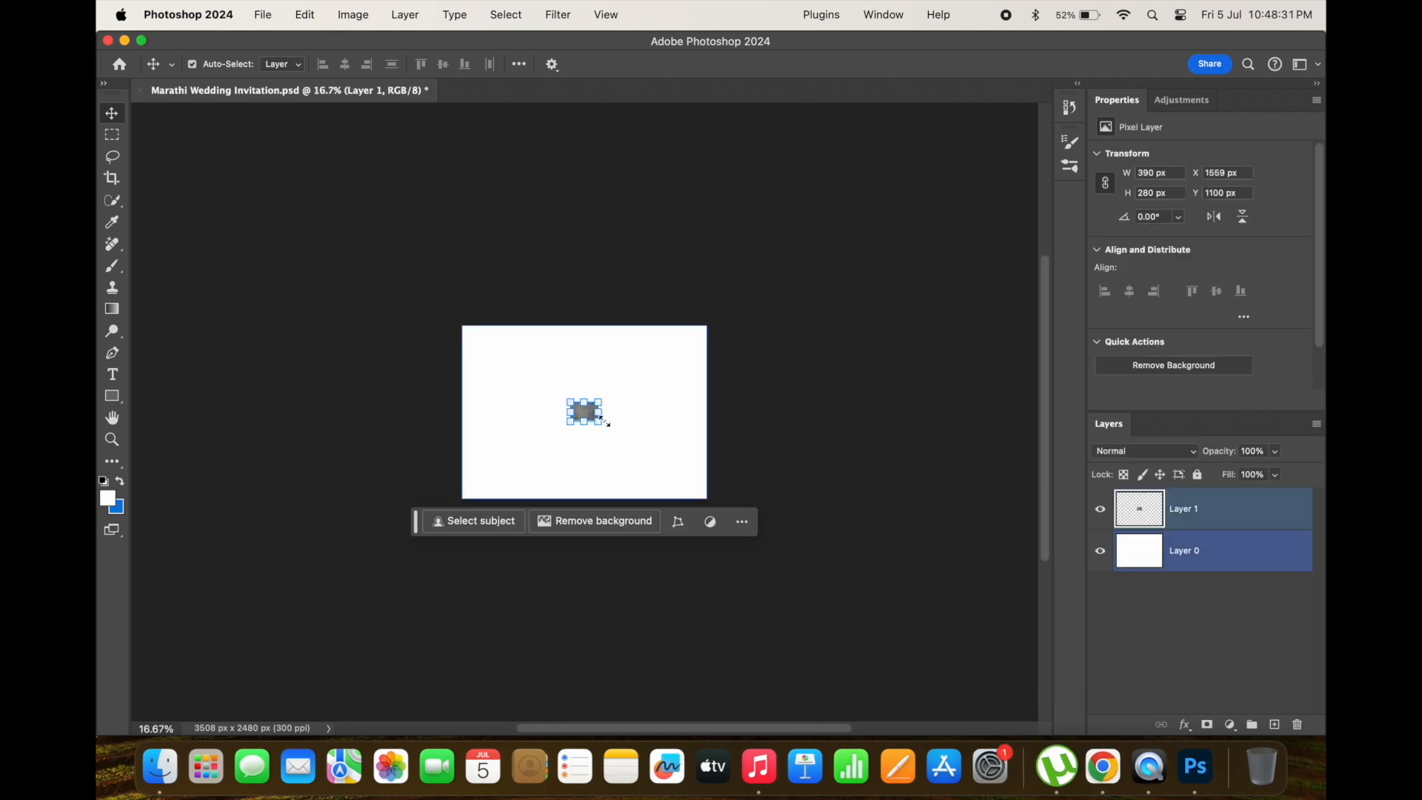
pyautogui.moveTo(604, 421); pyautogui.dragTo(825, 580)
pyautogui.moveTo(759, 508); pyautogui.dragTo(688, 496)
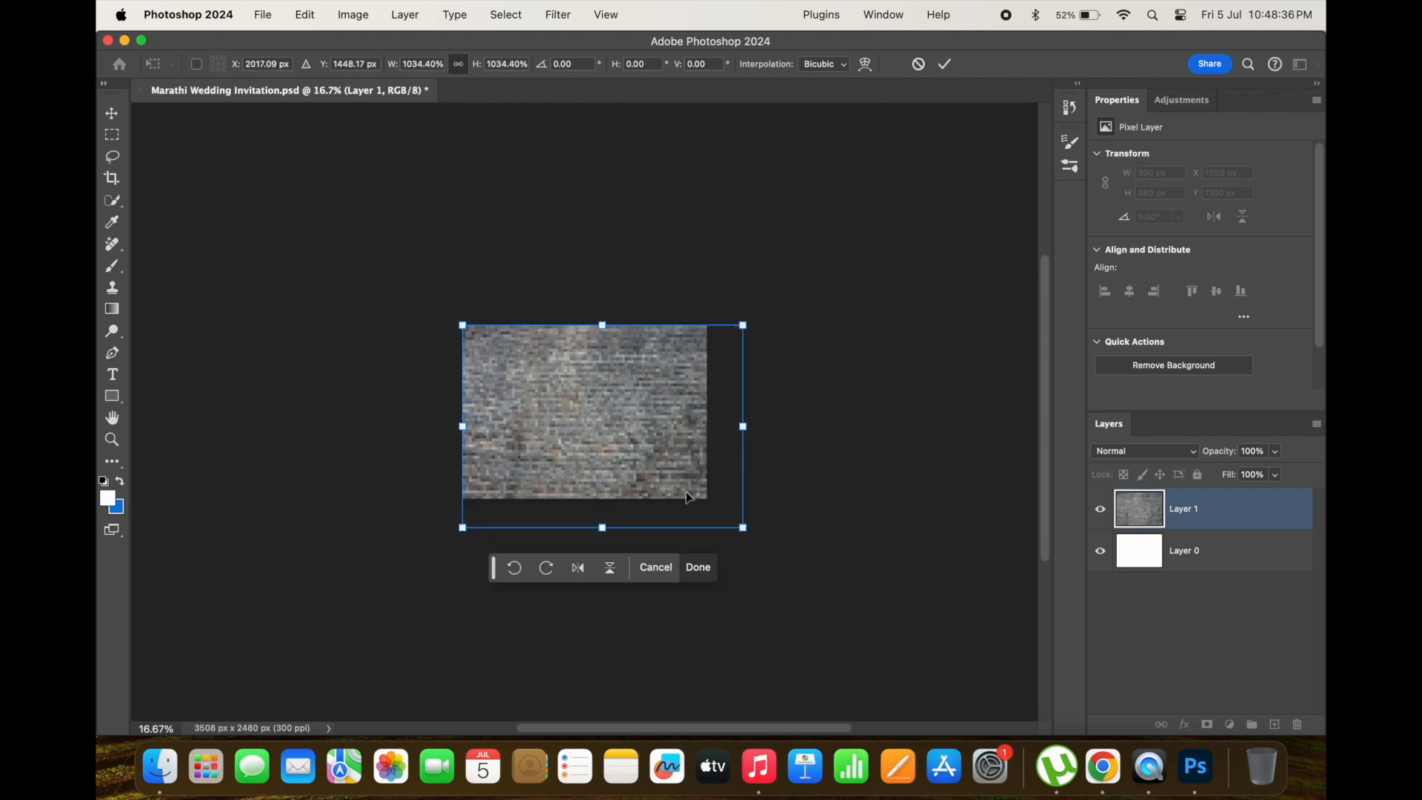
pyautogui.press('Return')
pyautogui.press('super+0')
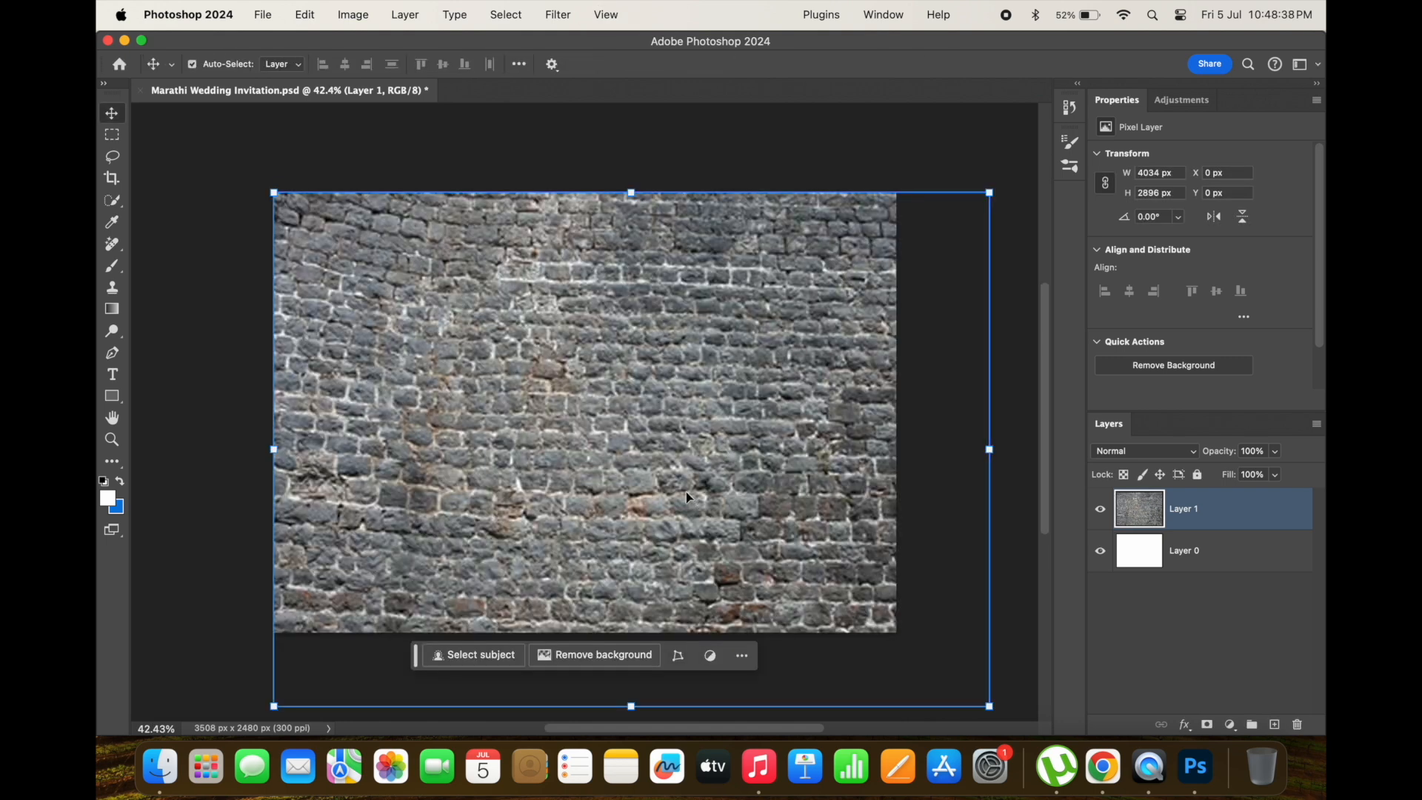
pyautogui.moveTo(985, 705); pyautogui.dragTo(962, 688)
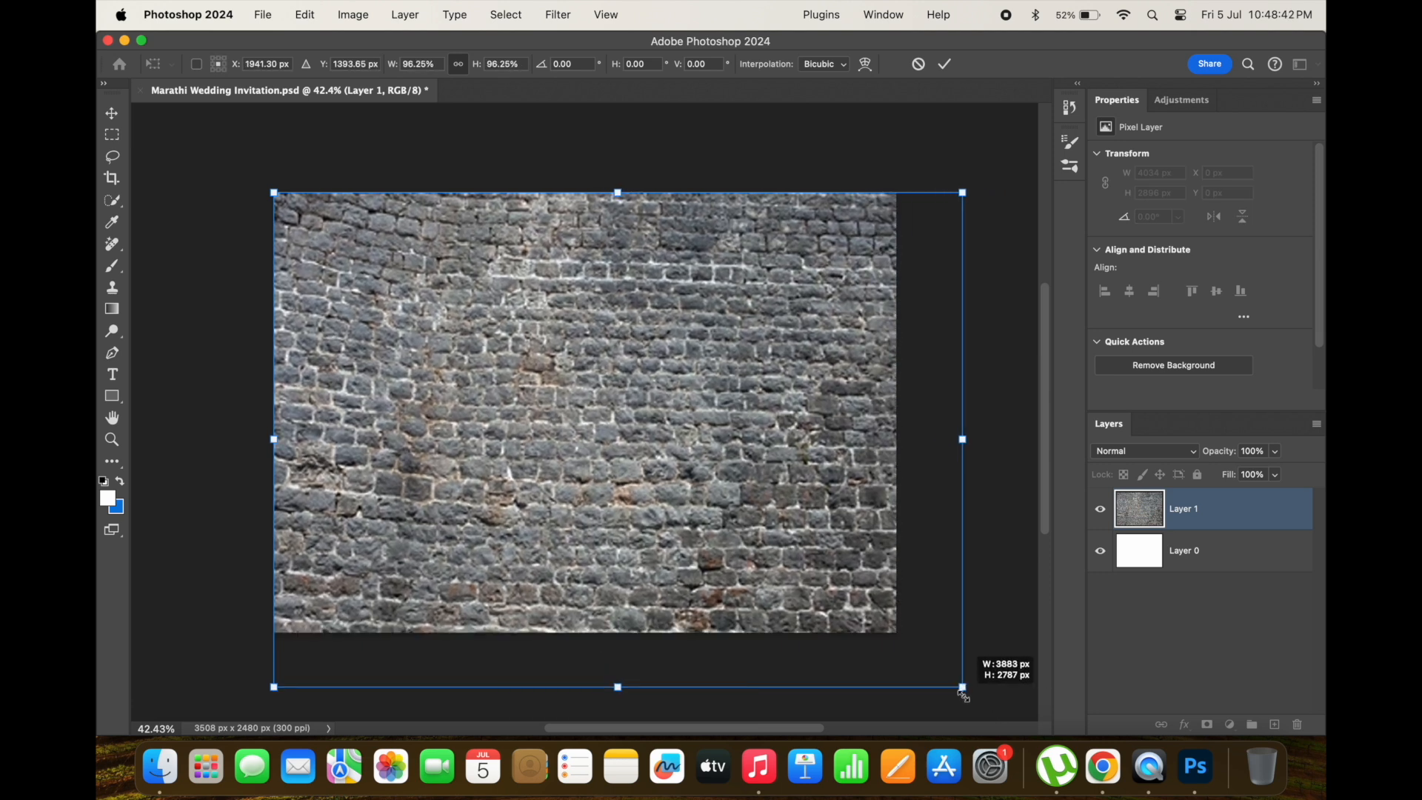
pyautogui.press('Return')
pyautogui.click(1011, 616)
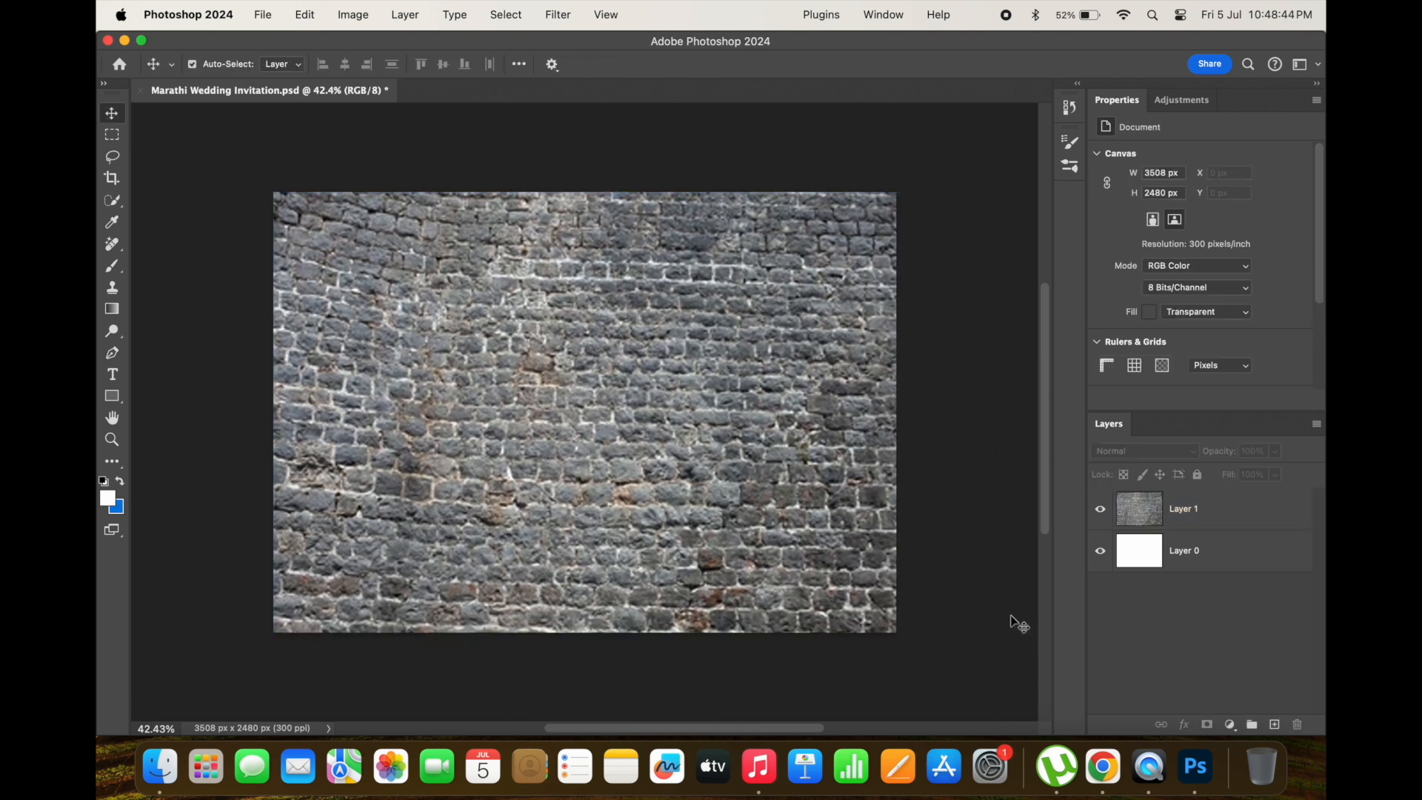
# - Darken the brick wall layer with Levels, setting the midtone input to 0.77
pyautogui.click(1233, 510)
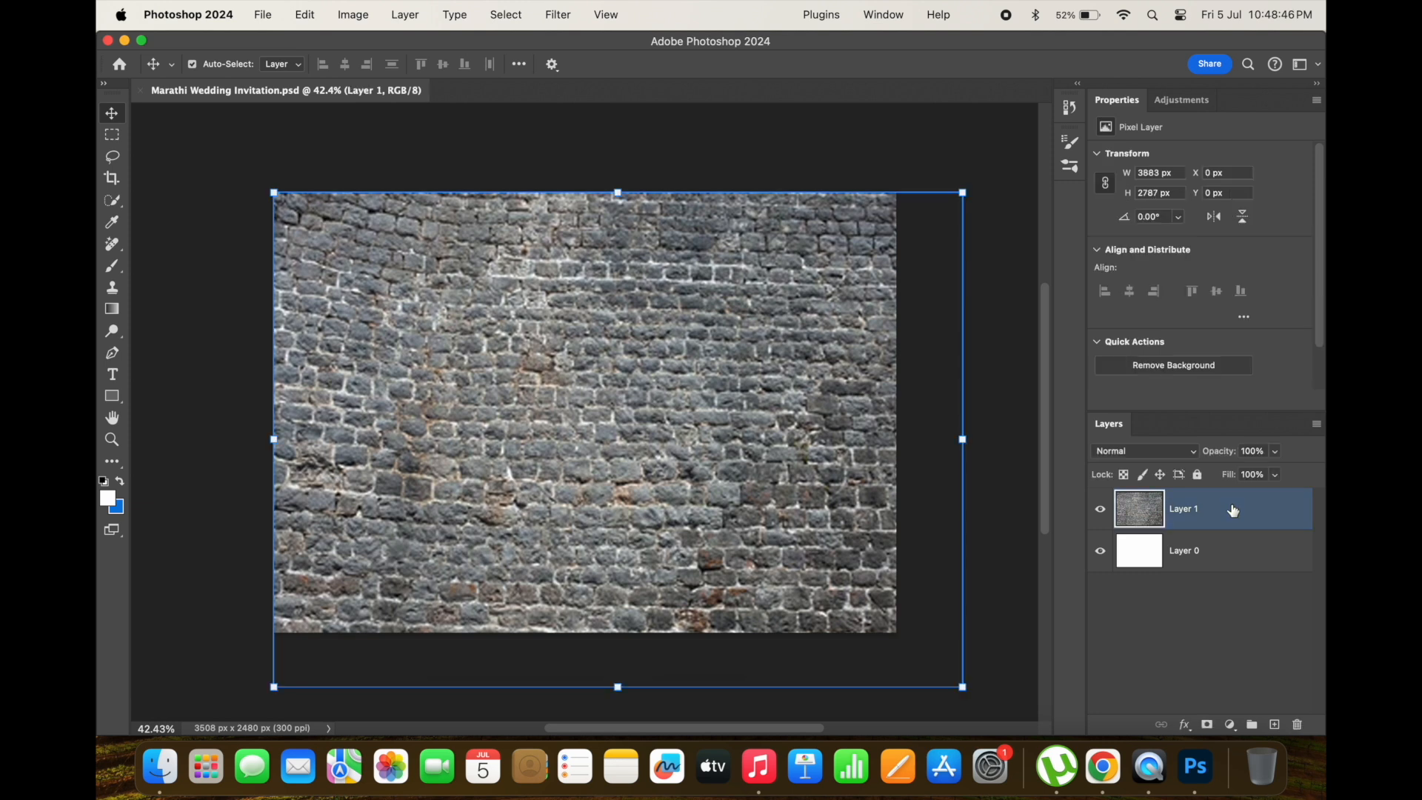
pyautogui.press('super+l')
pyautogui.moveTo(916, 396)
pyautogui.mouseDown()
pyautogui.moveTo(946, 396)
pyautogui.moveTo(936, 407)
pyautogui.mouseUp()
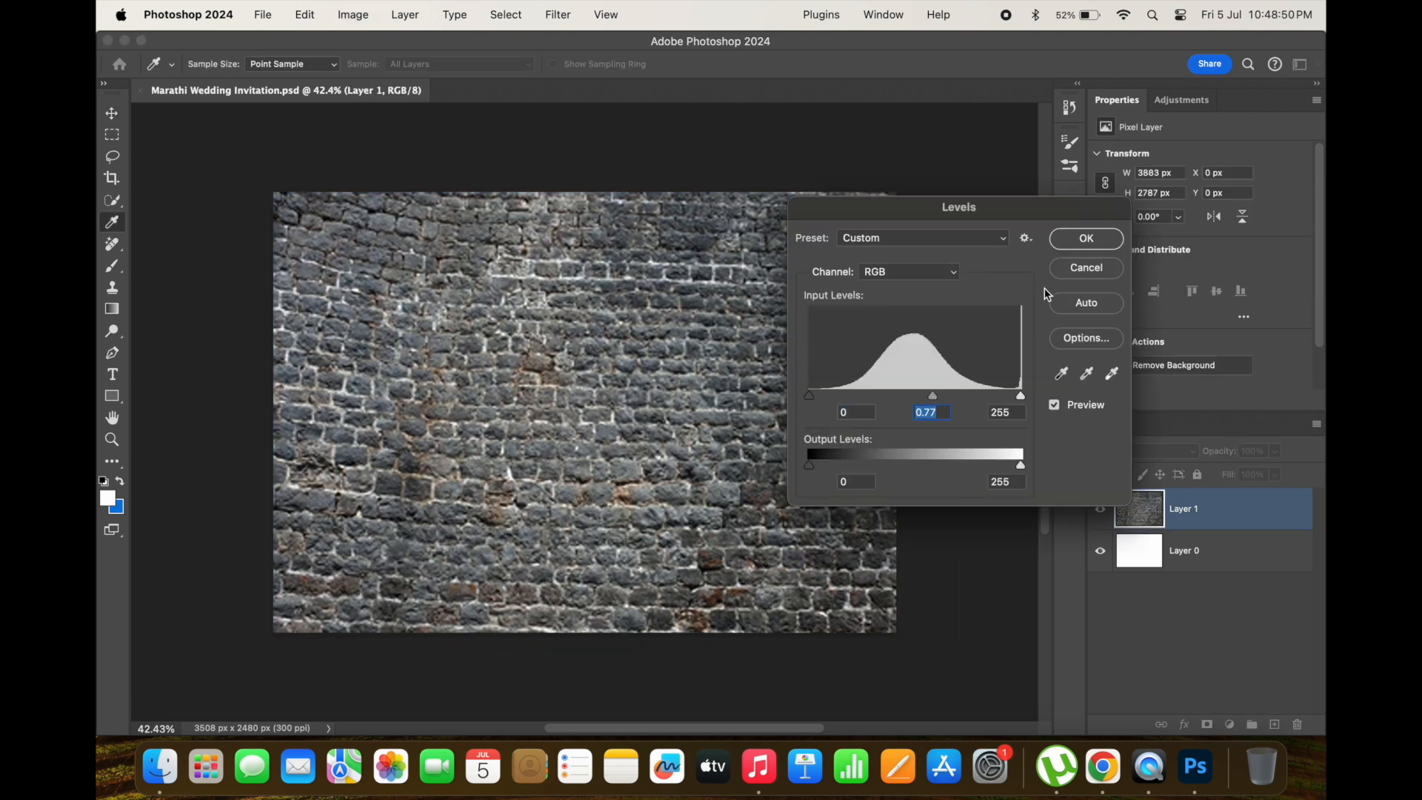
pyautogui.click(1087, 239)
# - Add a new layer above the brick wall and fill it with dark blue #272976
pyautogui.press('super+shift+alt+n')
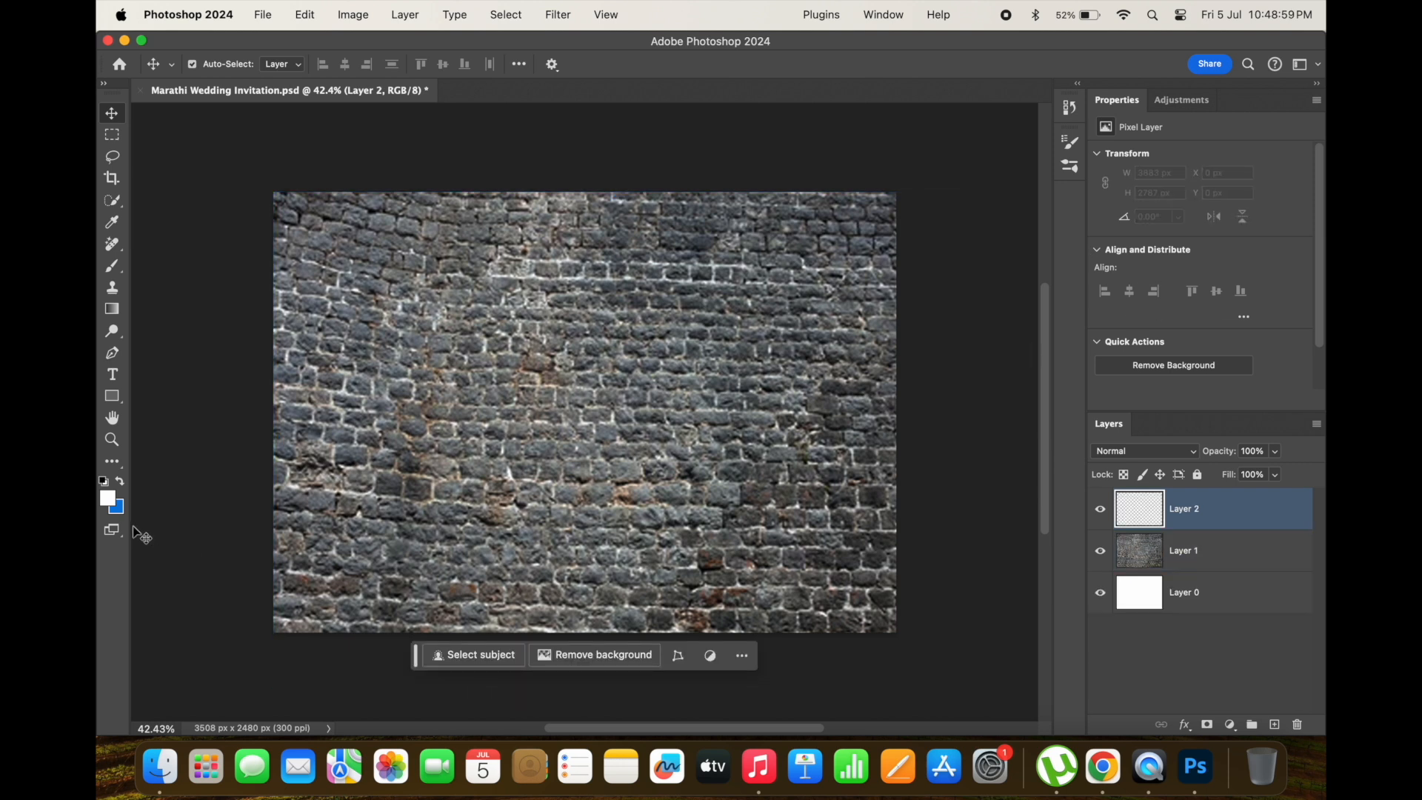
pyautogui.click(114, 499)
pyautogui.click(333, 398)
pyautogui.moveTo(277, 412); pyautogui.dragTo(248, 441)
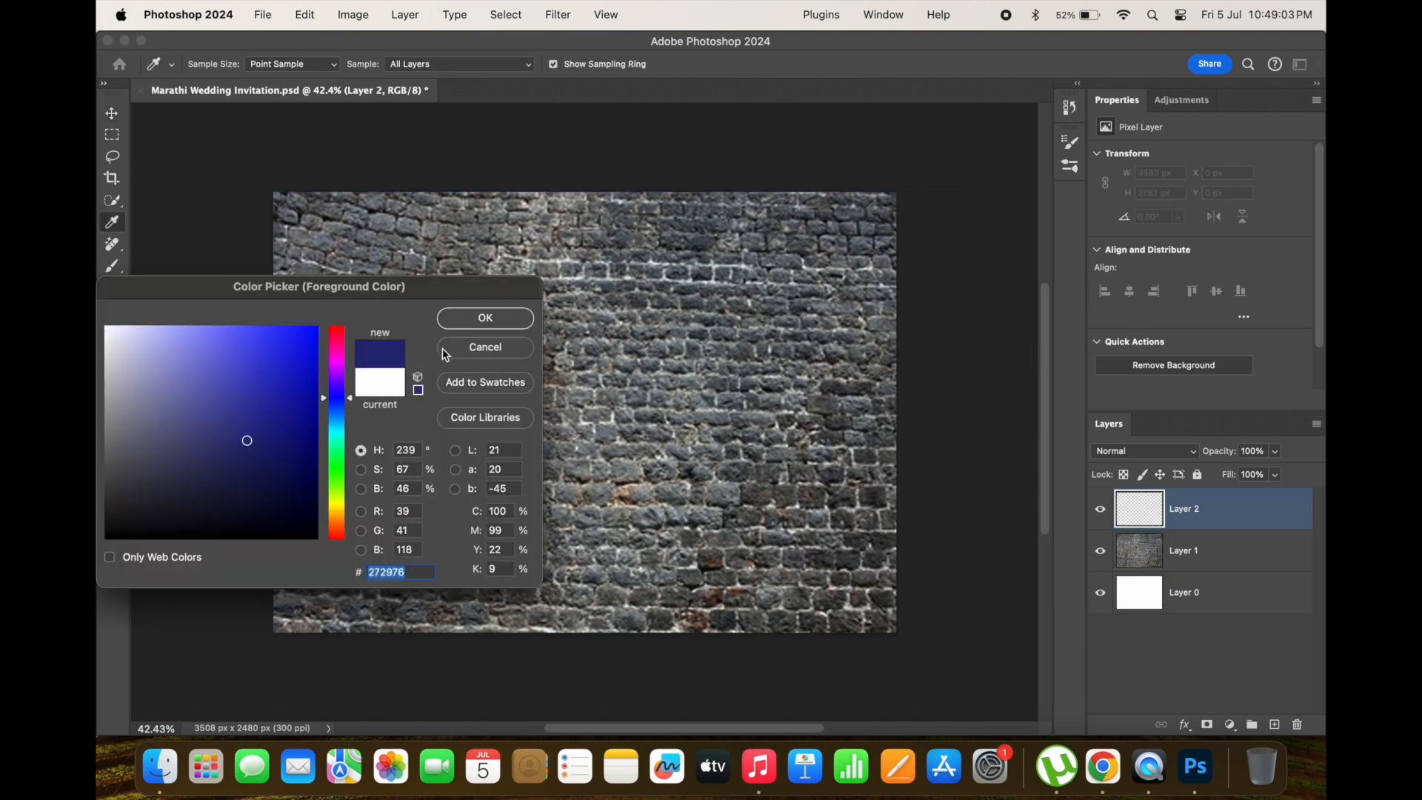
pyautogui.click(478, 320)
pyautogui.hotkey('alt', 'BackSpace')
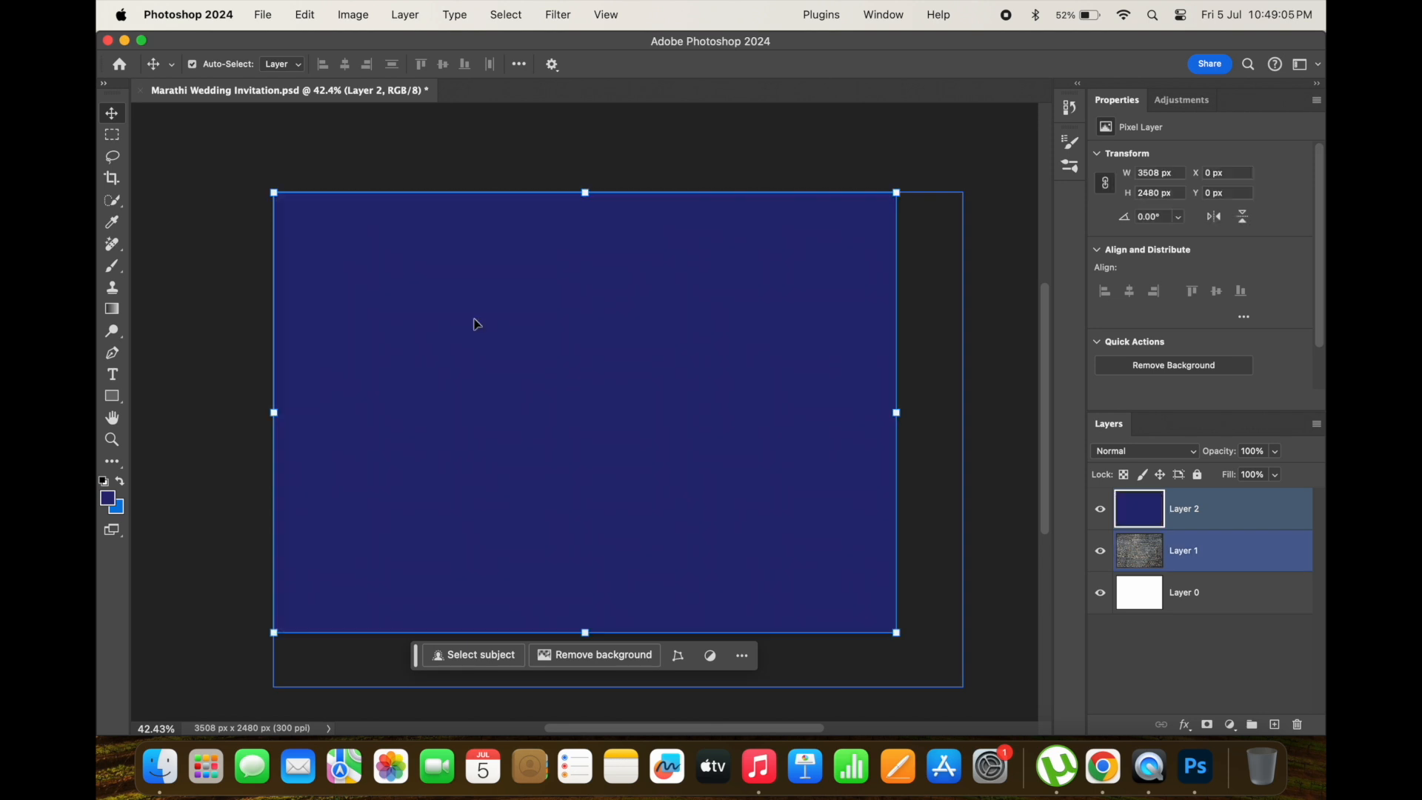
pyautogui.click(476, 323)
# - Change the blue fill layer's colour to the darker navy #252659
pyautogui.click(110, 498)
pyautogui.click(109, 493)
pyautogui.moveTo(260, 449); pyautogui.dragTo(230, 465)
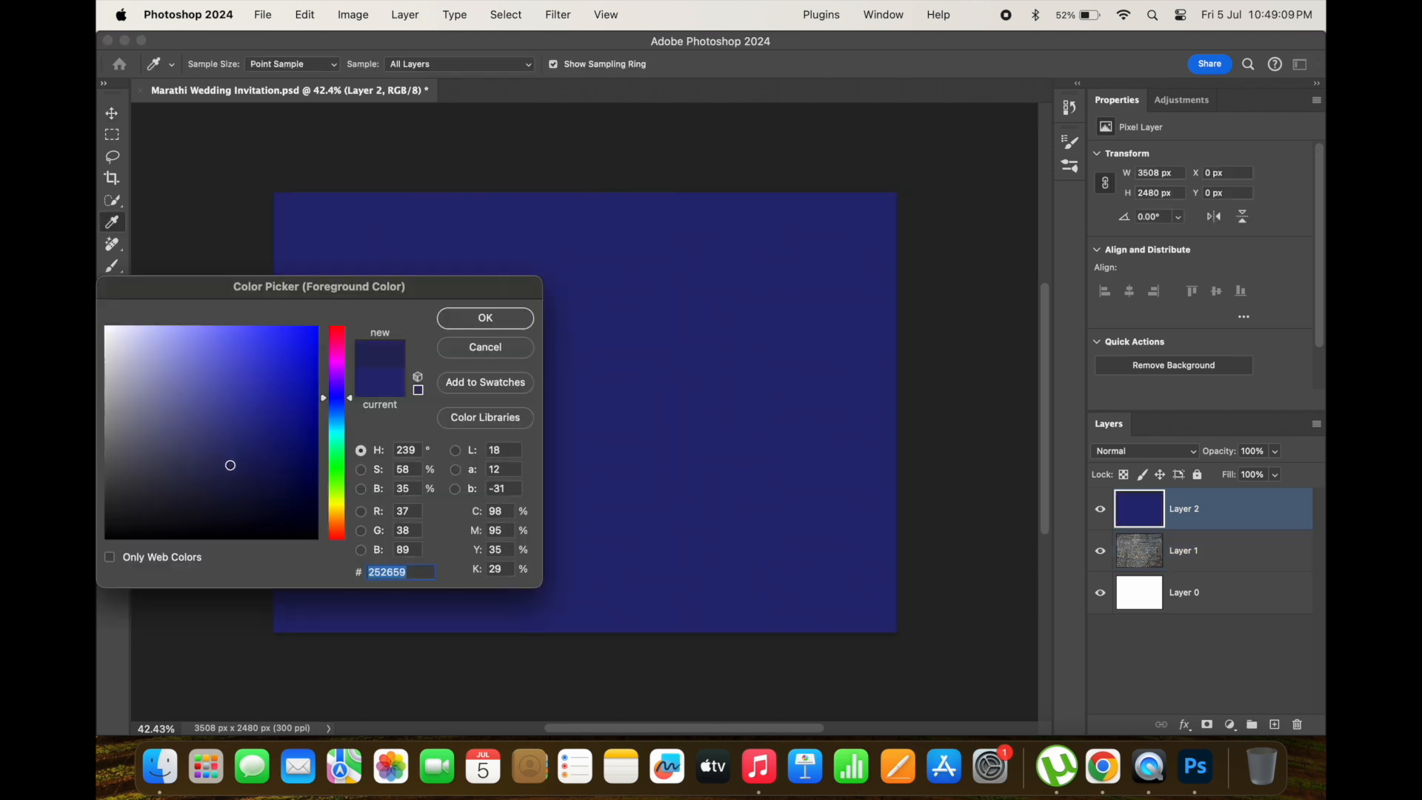
pyautogui.click(477, 320)
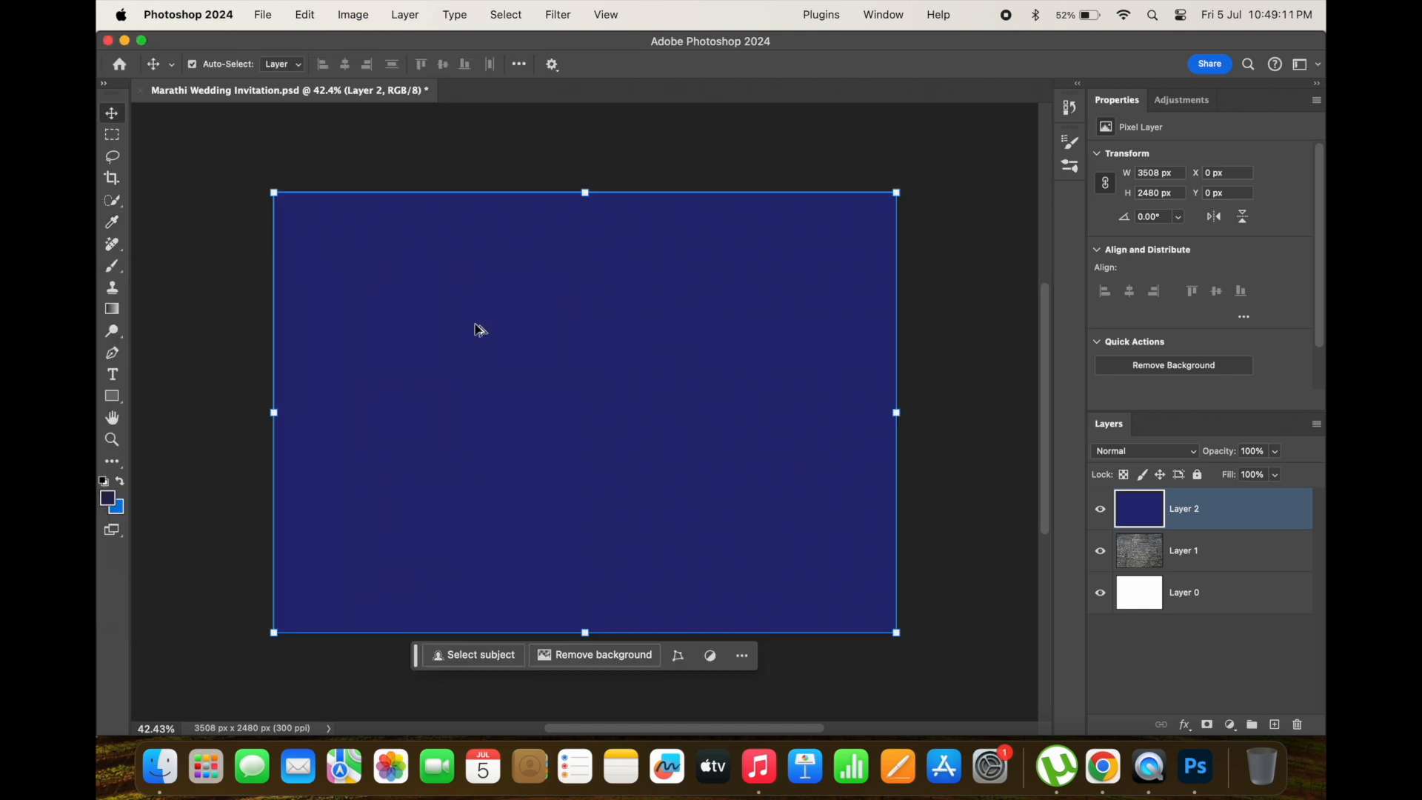
# - Preview the available blend modes on the navy fill layer and set it to Multiply
pyautogui.click(1145, 451)
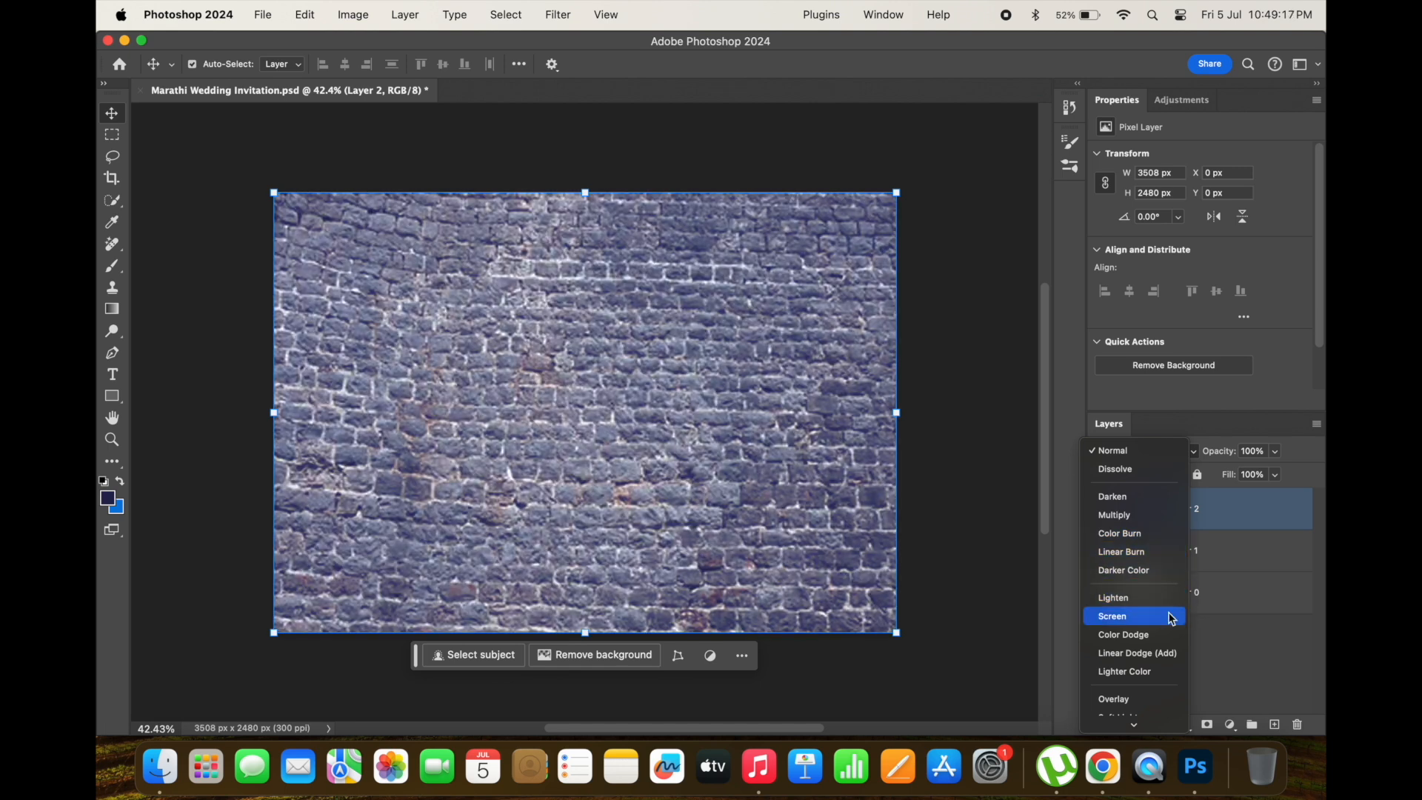
pyautogui.press('Down')
pyautogui.press('Down')
pyautogui.press('Down')
pyautogui.press('Down')
pyautogui.press('Down')
pyautogui.press('Down')
pyautogui.press('Down')
pyautogui.press('Down')
pyautogui.press('Down')
pyautogui.press('Down')
pyautogui.press('Down')
pyautogui.press('Down')
pyautogui.press('Down')
pyautogui.press('Down')
pyautogui.press('Down')
pyautogui.press('Down')
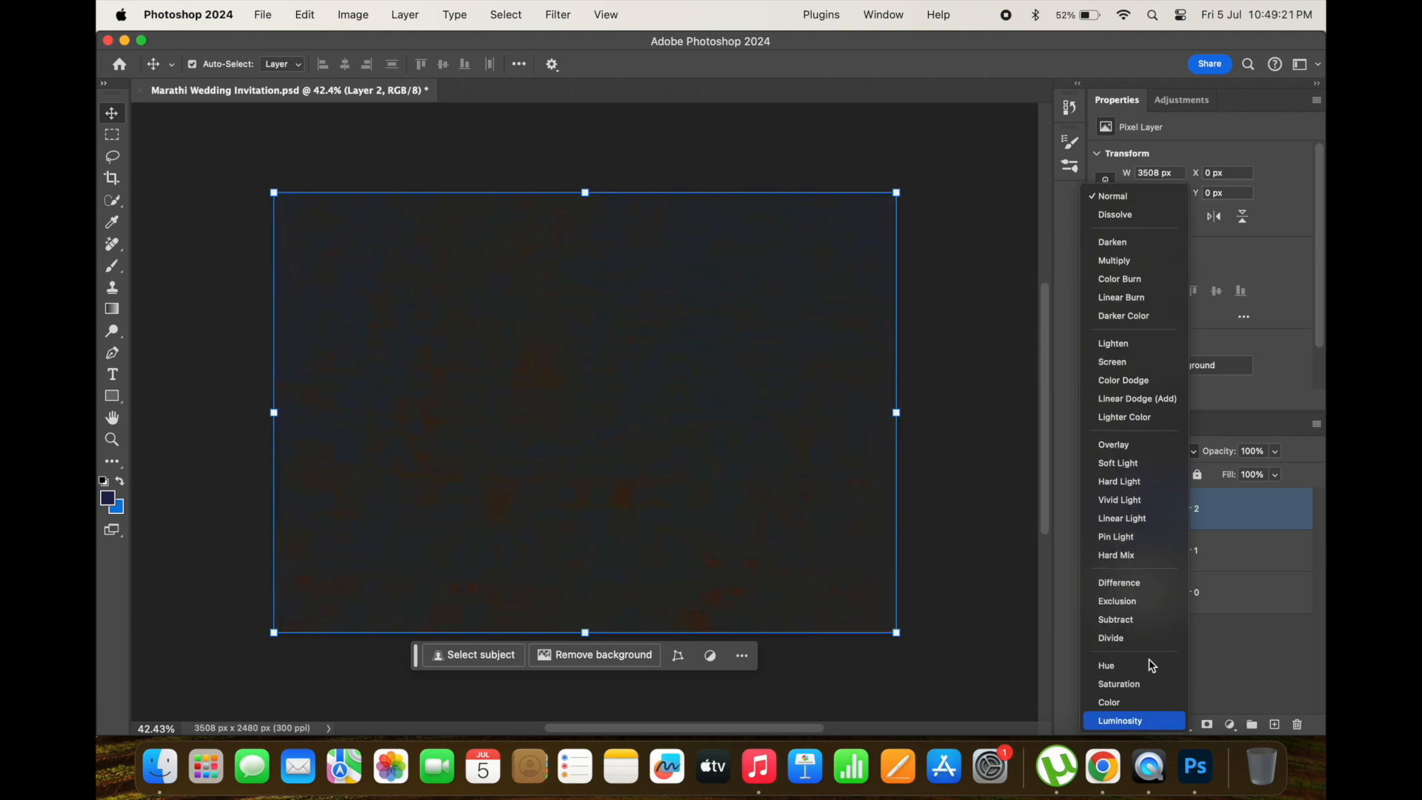
pyautogui.press('Up')
pyautogui.press('Up')
pyautogui.press('Up')
pyautogui.press('Up')
pyautogui.press('Up')
pyautogui.press('Up')
pyautogui.press('Up')
pyautogui.press('Up')
pyautogui.press('Up')
pyautogui.press('Up')
pyautogui.press('Up')
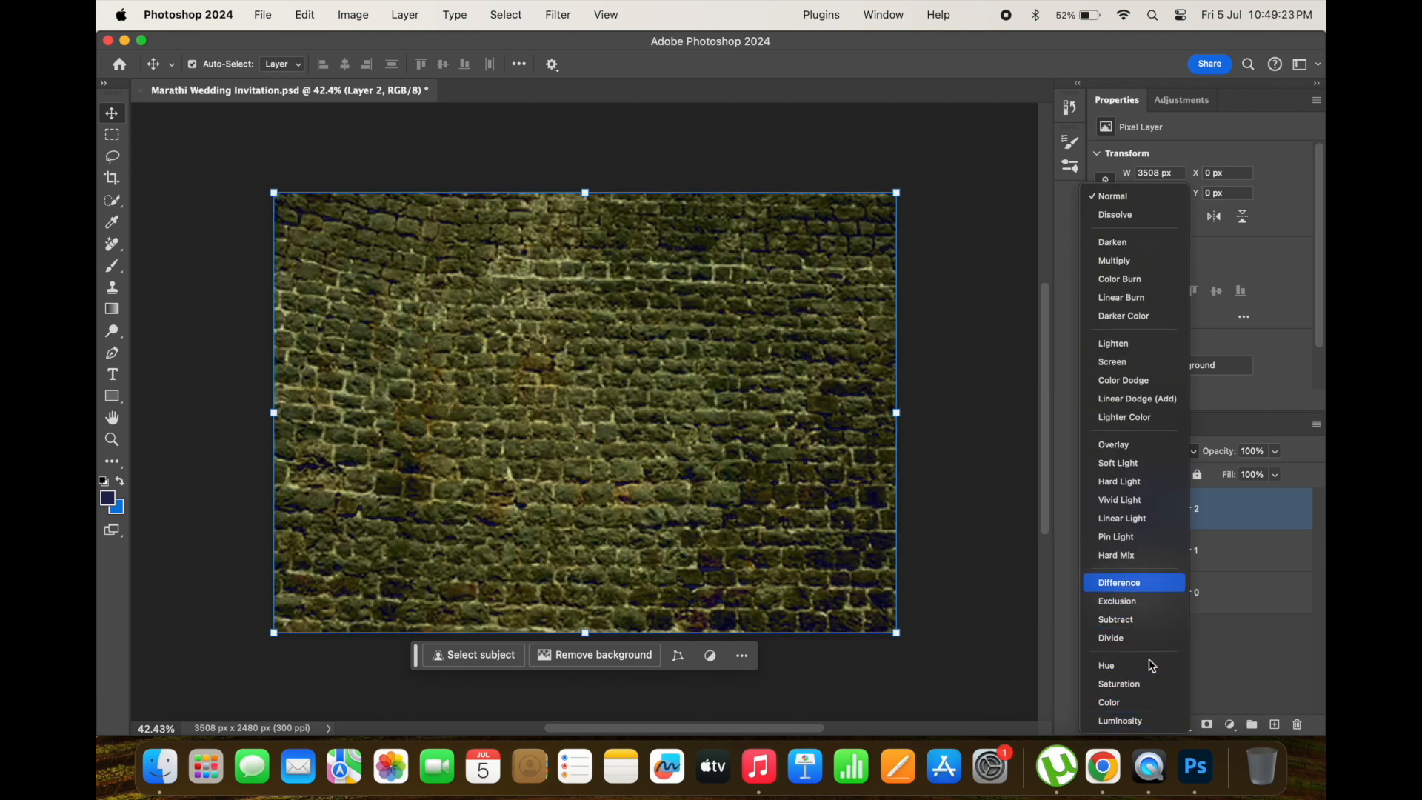
pyautogui.press('Up')
pyautogui.press('Up')
pyautogui.press('Down')
pyautogui.press('Up')
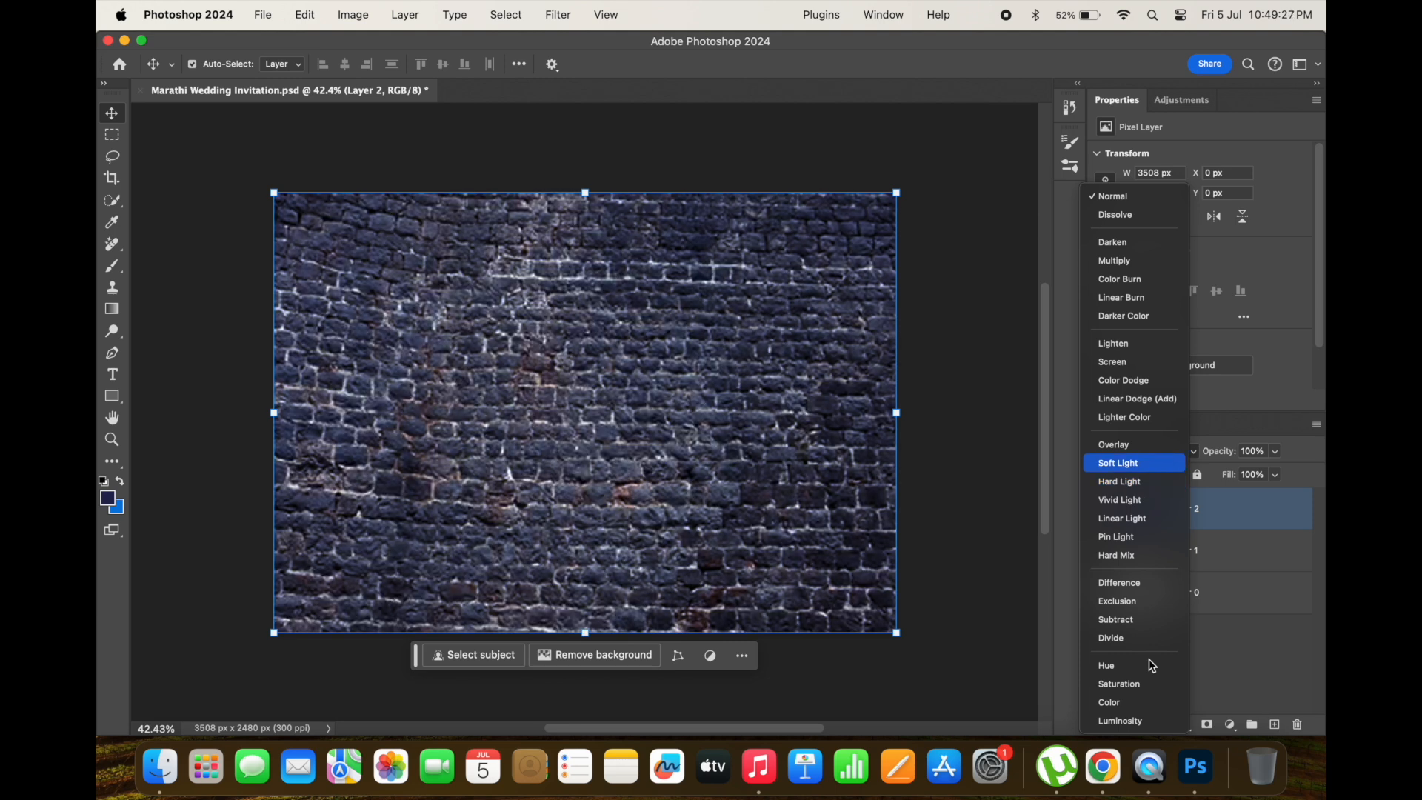
pyautogui.press('Up')
pyautogui.press('Up')
pyautogui.press('Up')
pyautogui.press('Up')
pyautogui.press('Up')
pyautogui.press('Up')
pyautogui.press('Up')
pyautogui.press('Up')
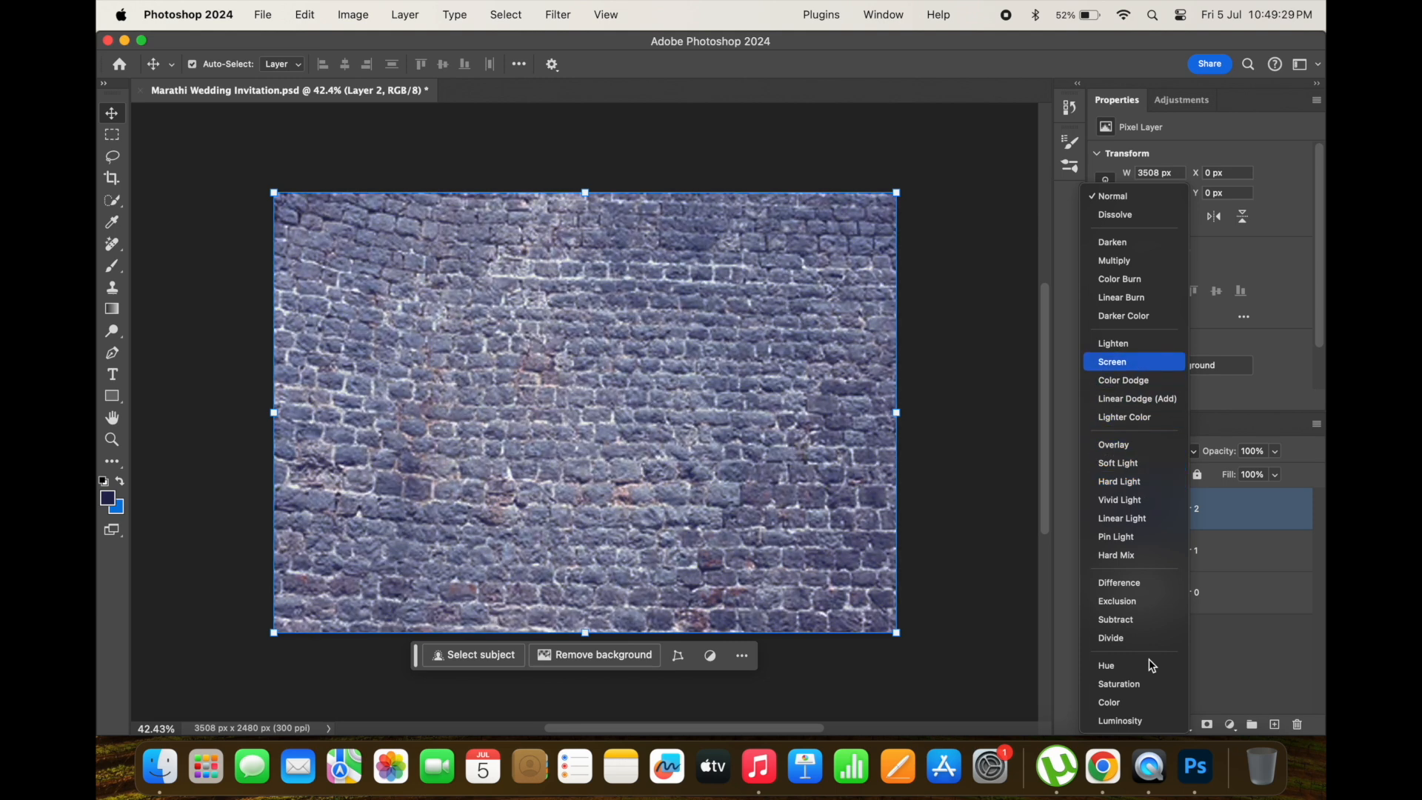
pyautogui.press('Up')
pyautogui.press('Up')
pyautogui.press('Up')
pyautogui.press('Up')
pyautogui.press('Up')
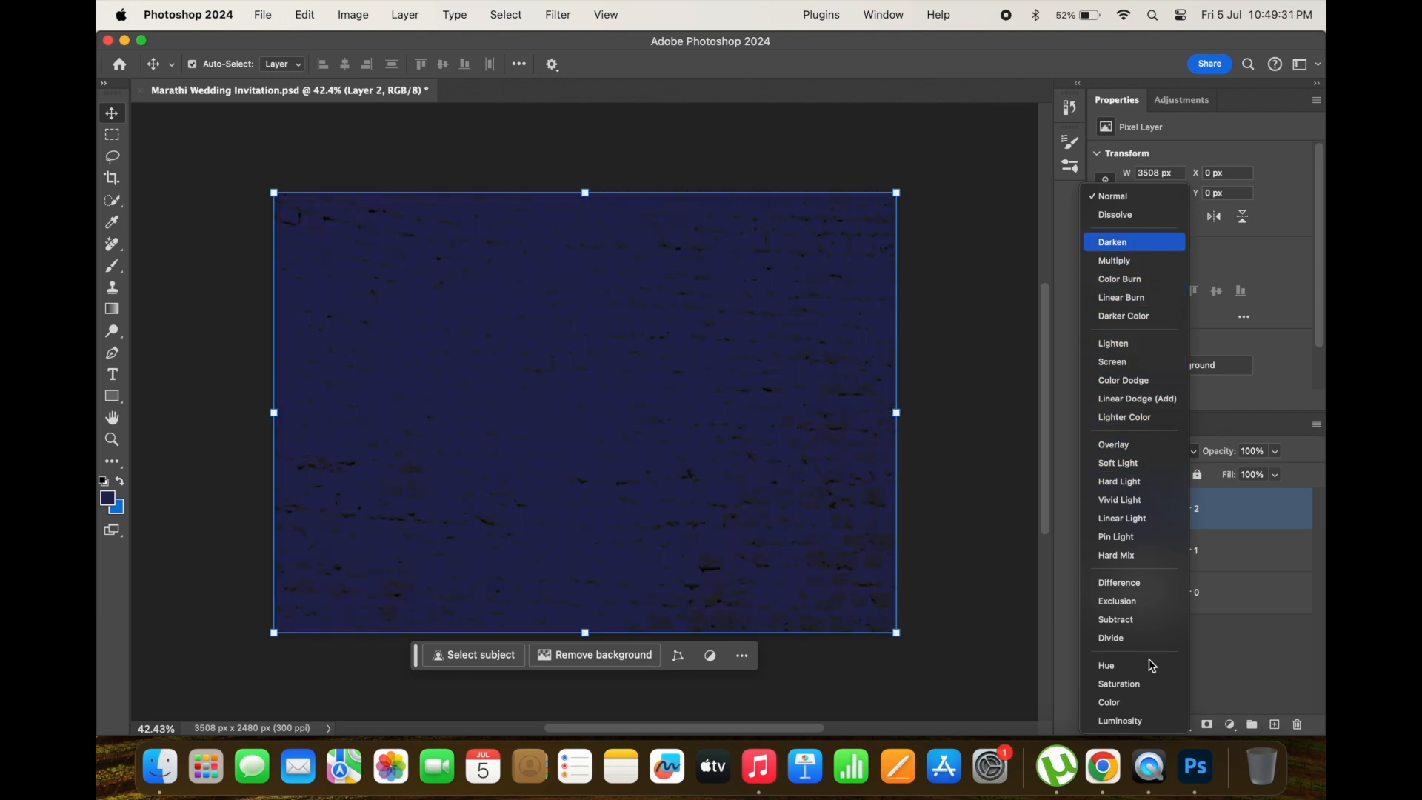
pyautogui.press('Down')
pyautogui.press('Down')
pyautogui.press('Down')
pyautogui.press('Down')
pyautogui.press('Up')
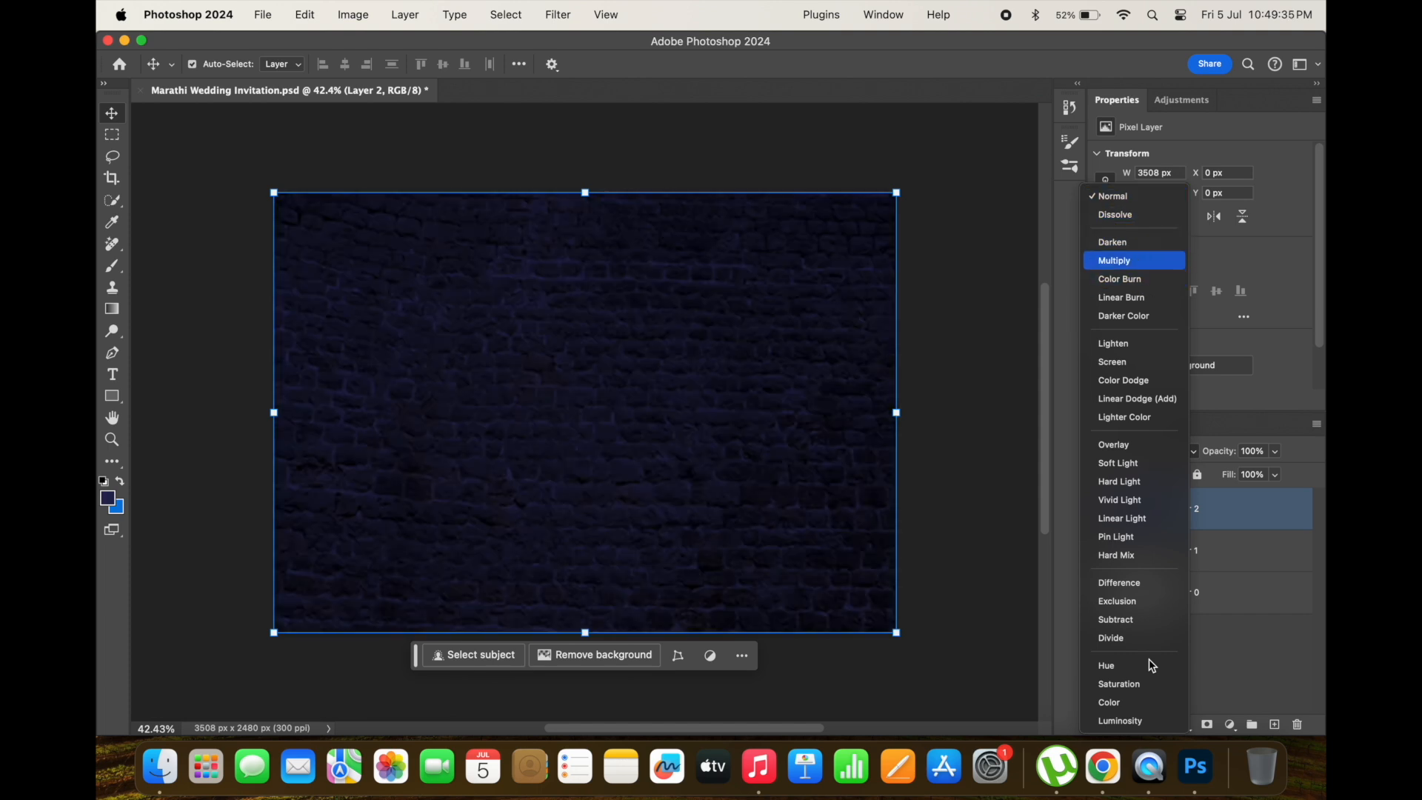
pyautogui.press('Return')
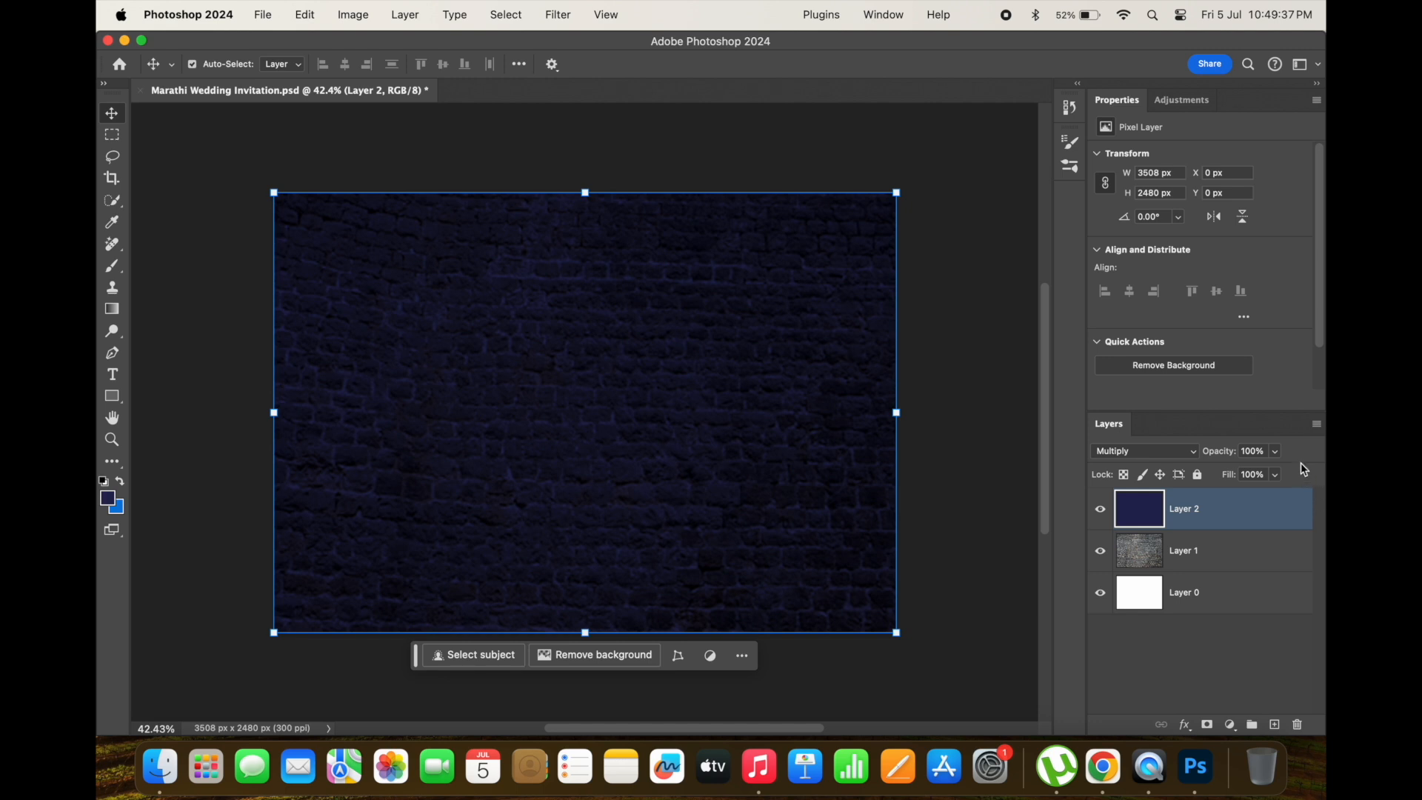
# - Reduce the navy fill layer's opacity to 75%
pyautogui.click(1274, 453)
pyautogui.click(1244, 475)
pyautogui.moveTo(1248, 478); pyautogui.dragTo(1256, 472)
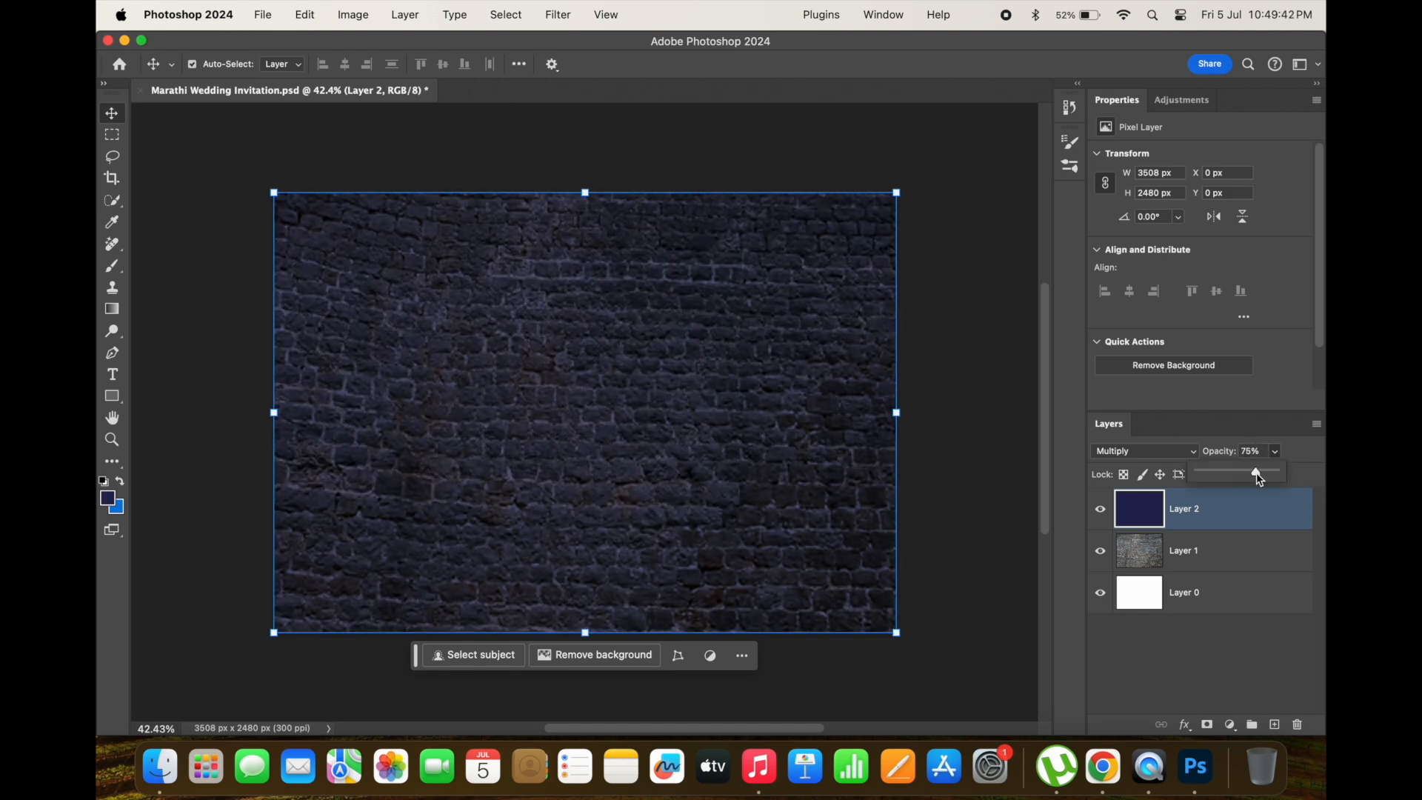
# - Enlarge the brick wall layer to about 5561 × 3992 px, position it beyond all canvas edges, and lock it
pyautogui.click(1236, 550)
pyautogui.press('super+minus')
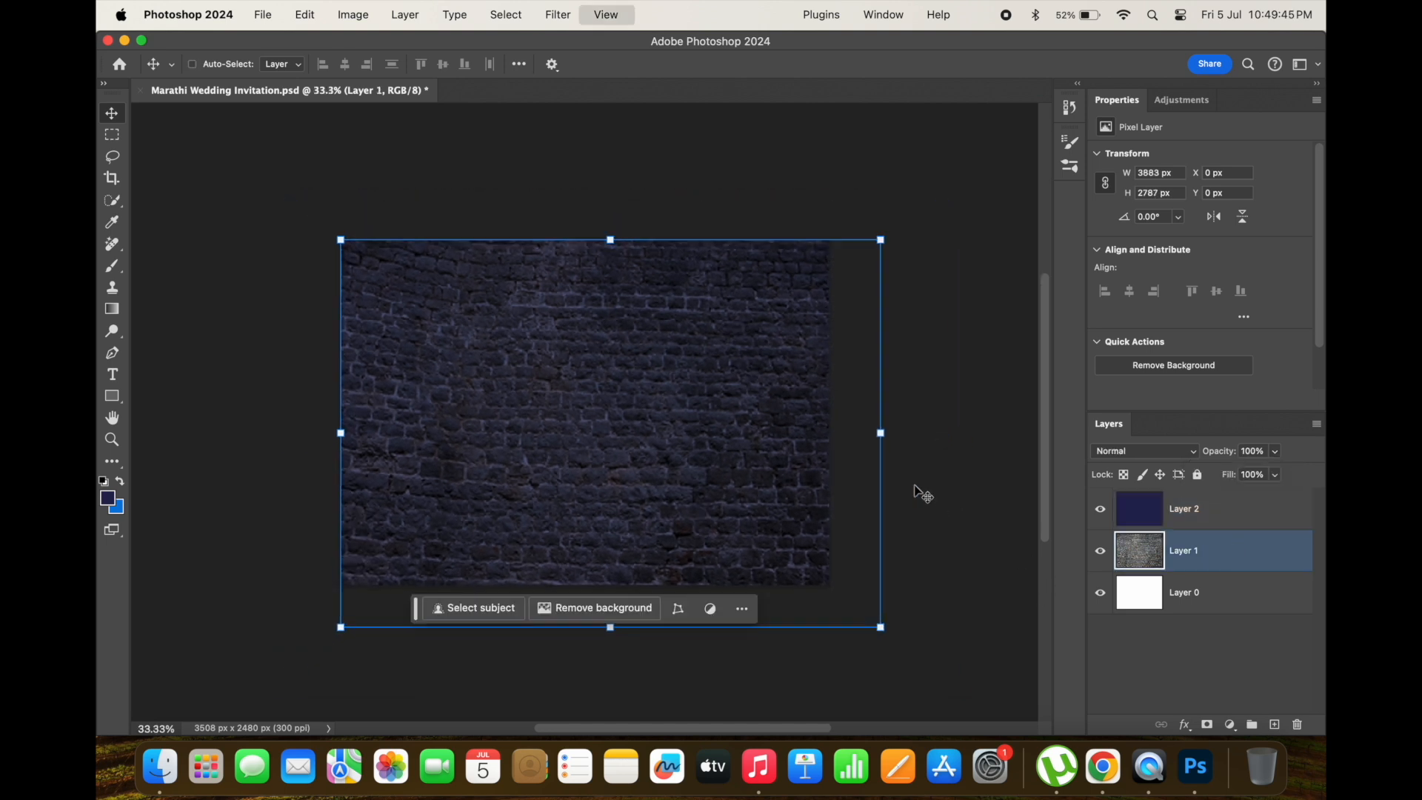
pyautogui.press('super+minus')
pyautogui.moveTo(809, 574); pyautogui.dragTo(980, 698)
pyautogui.moveTo(859, 626); pyautogui.dragTo(774, 571)
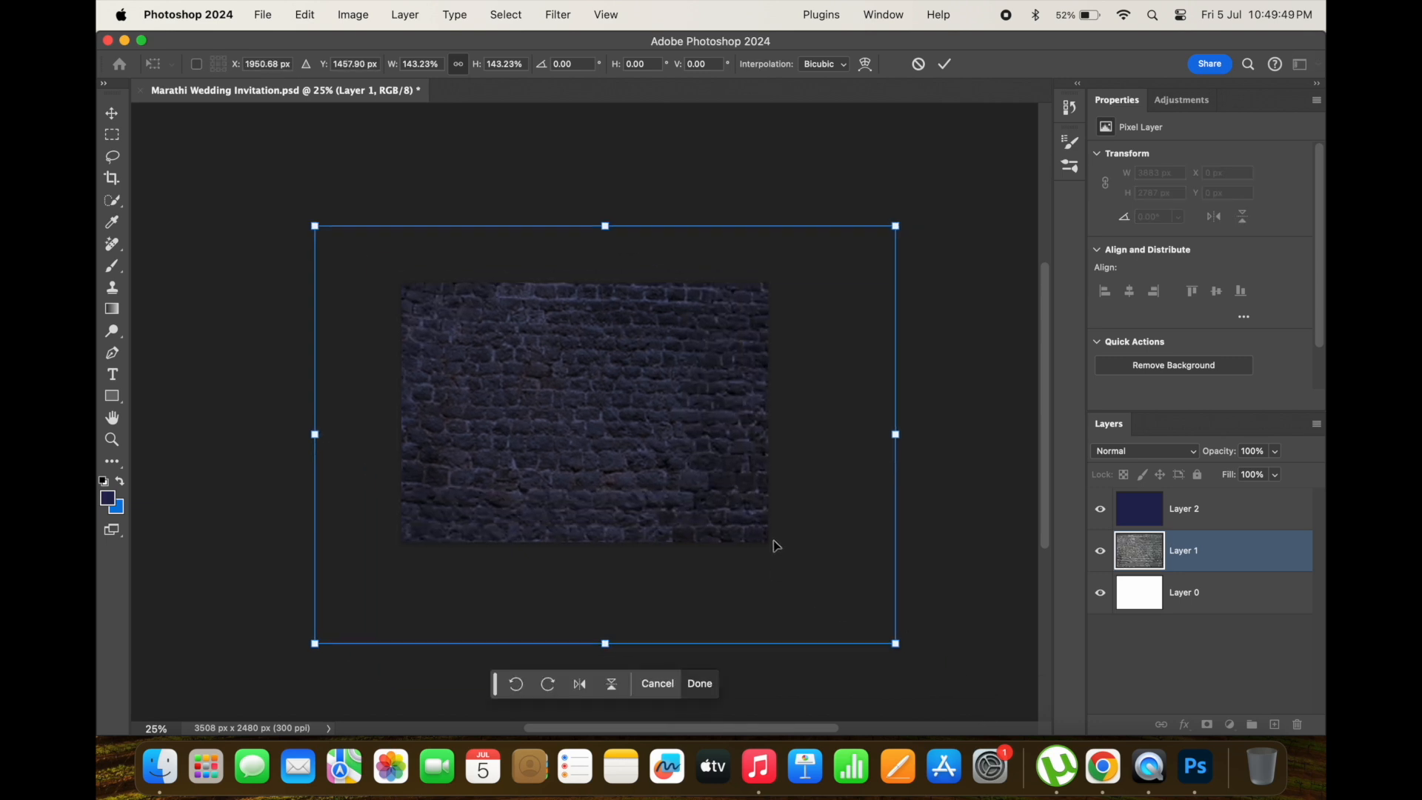
pyautogui.press('Return')
pyautogui.scroll(2, 777, 541)
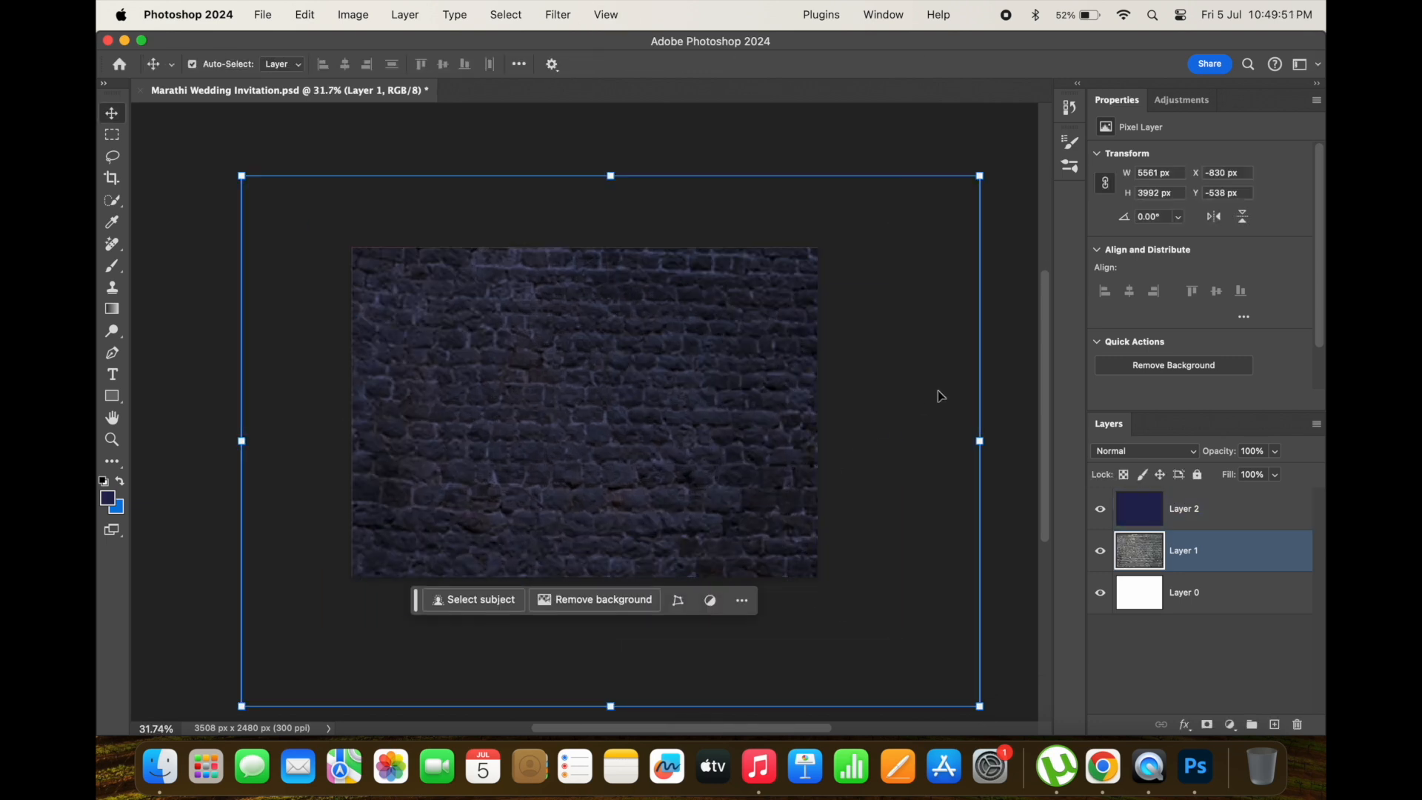
pyautogui.click(1199, 476)
pyautogui.press('super+alt+a')
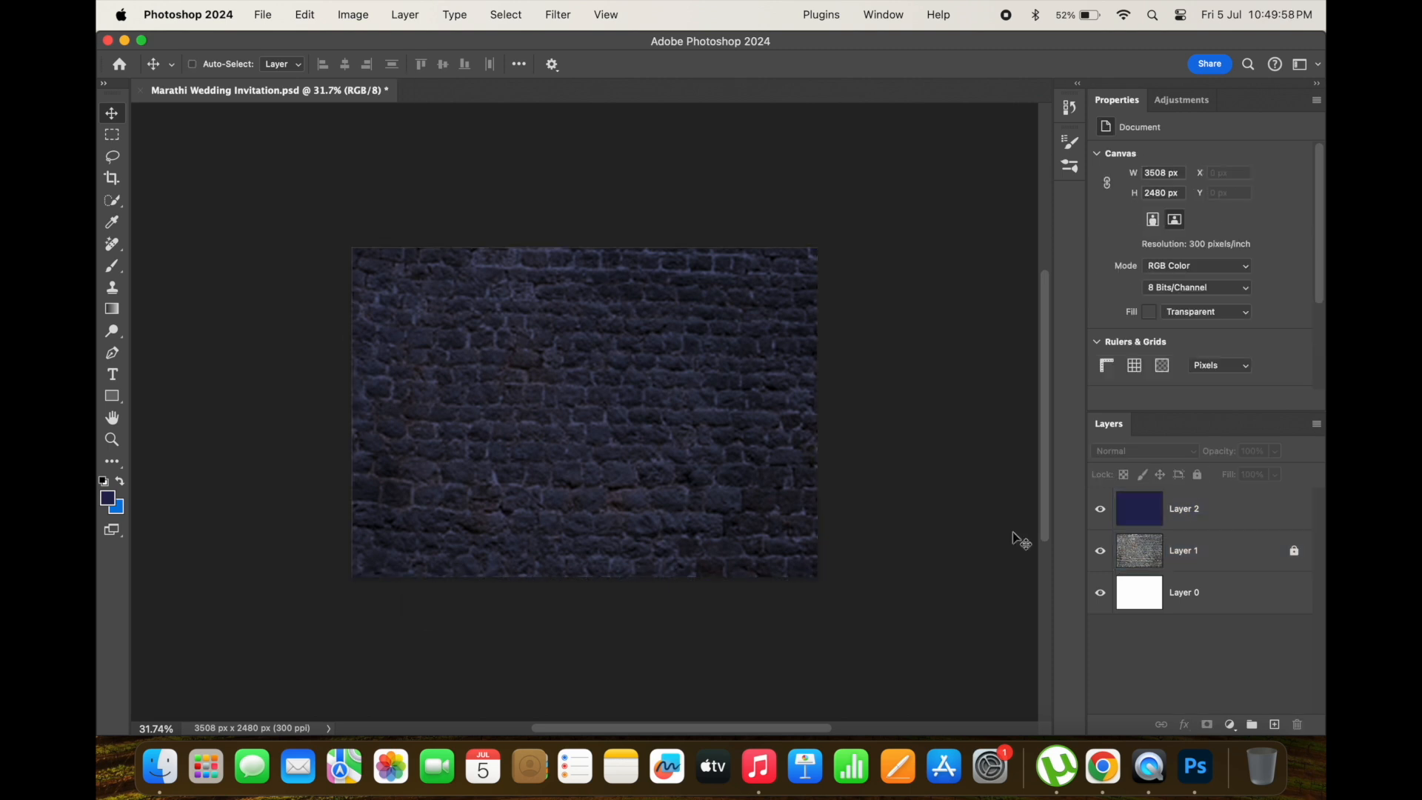
# - Unlock the brick wall layer and scale it down to about 4629 × 3323 px, repositioned to still cover the canvas
pyautogui.press('super+0')
pyautogui.press('super+minus')
pyautogui.press('super+minus')
pyautogui.press('super+minus')
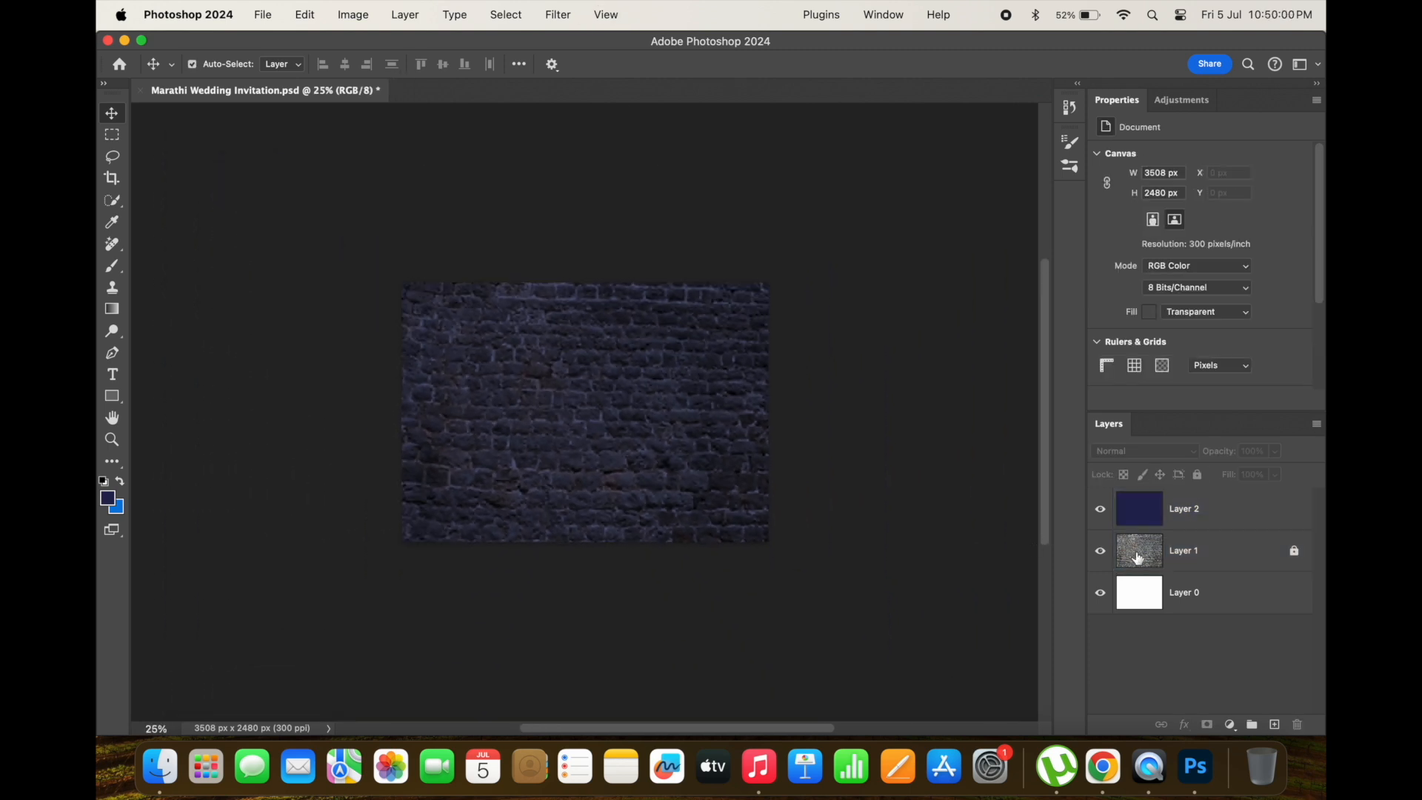
pyautogui.click(1201, 568)
pyautogui.click(1294, 550)
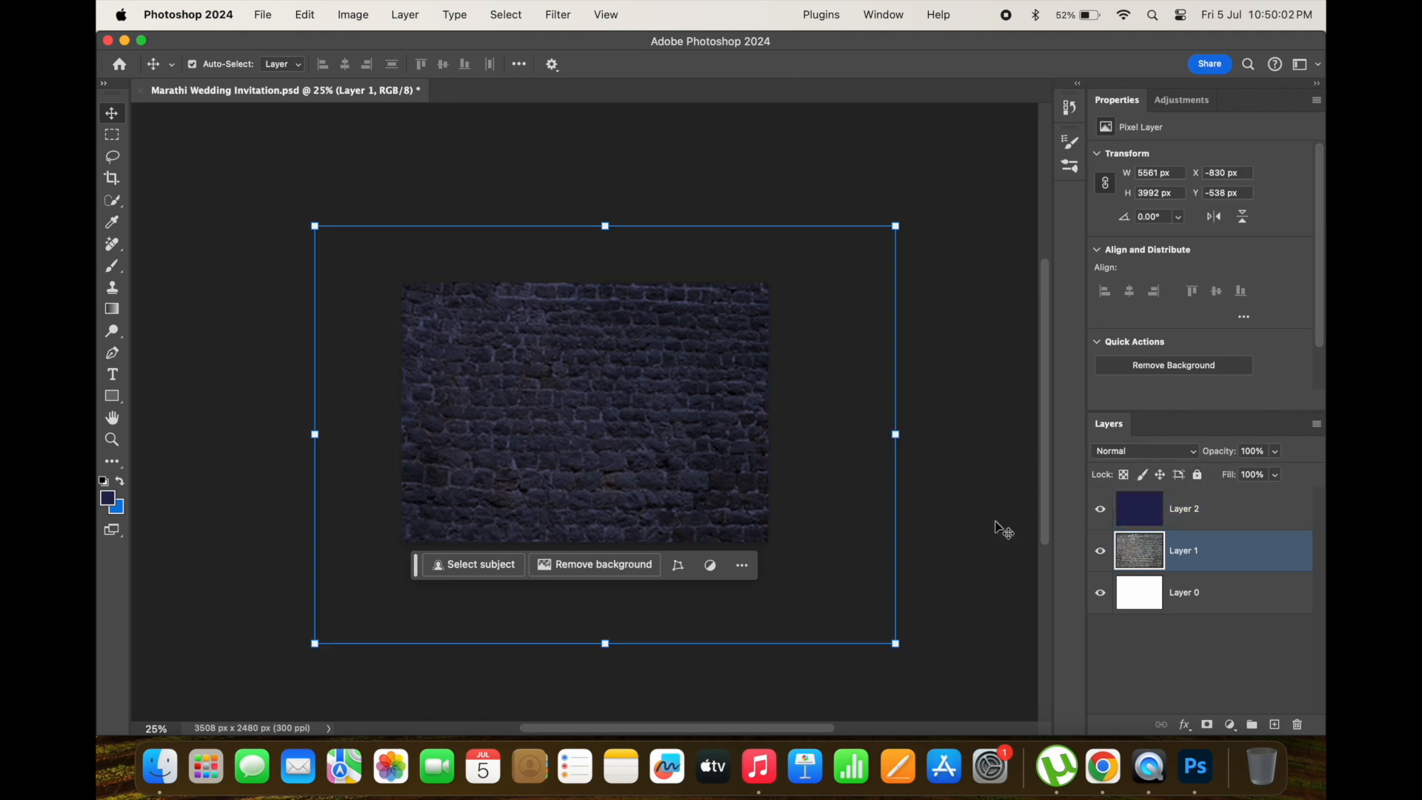
pyautogui.click(902, 652)
pyautogui.moveTo(900, 651); pyautogui.dragTo(798, 588)
pyautogui.moveTo(701, 489); pyautogui.dragTo(739, 516)
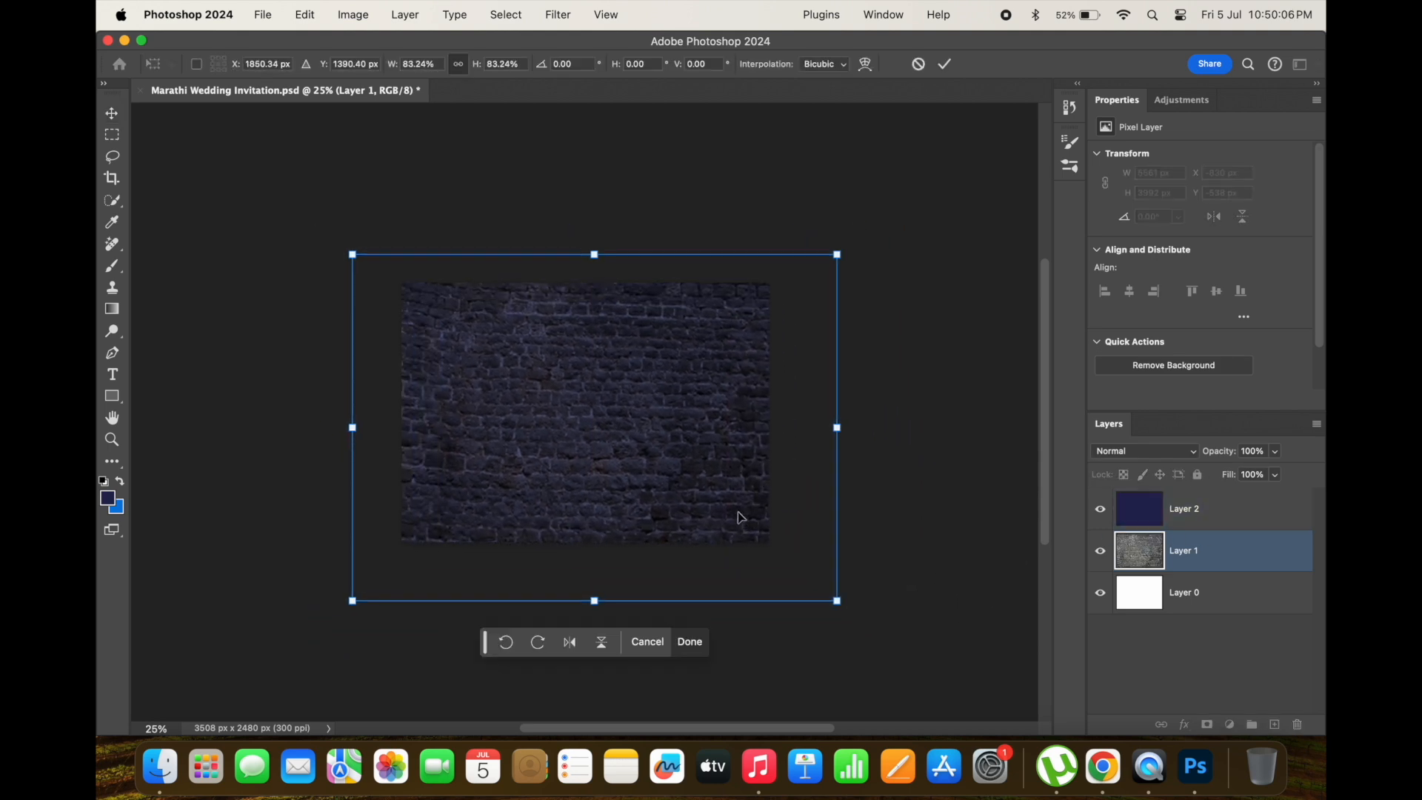
pyautogui.press('Return')
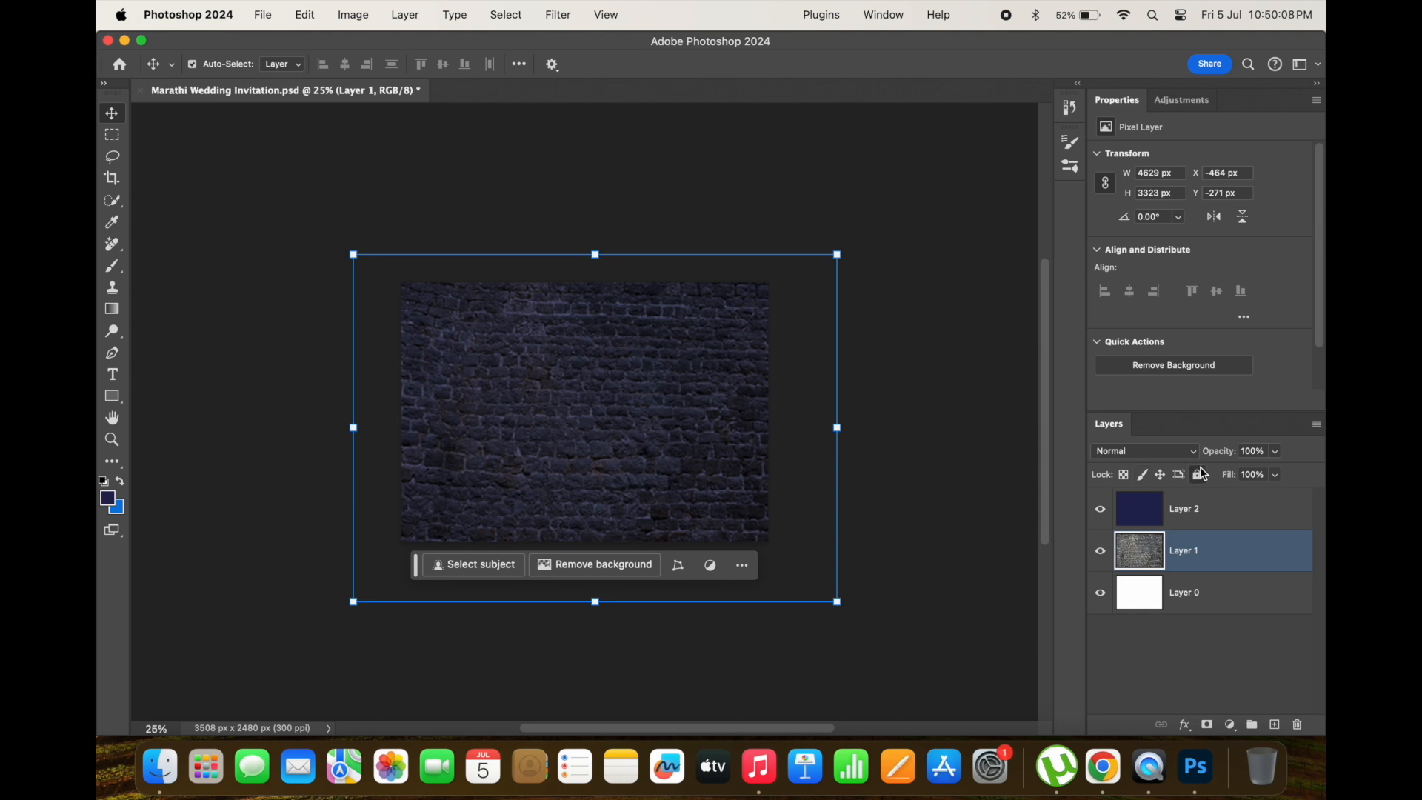
# - Lock the brick wall layer completely and save the document
pyautogui.click(1199, 474)
pyautogui.click(945, 511)
pyautogui.press('super+s')
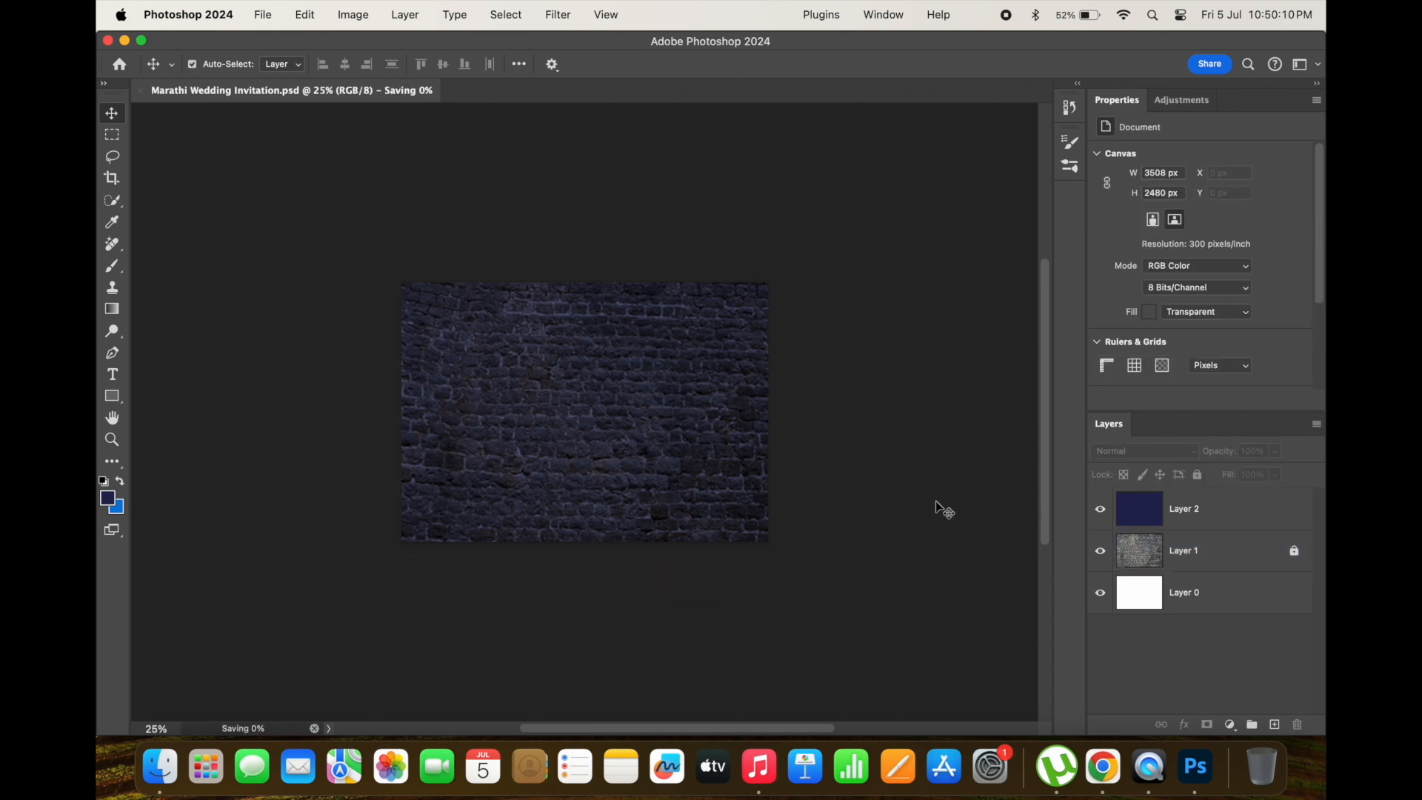
# - Open the couple photo 8e752b4925e3b233494d0c0a133752dc.jpg from the Downloads folder as a separate document
pyautogui.press('super+0')
pyautogui.click(941, 509)
pyautogui.press('super+minus')
pyautogui.press('super+minus')
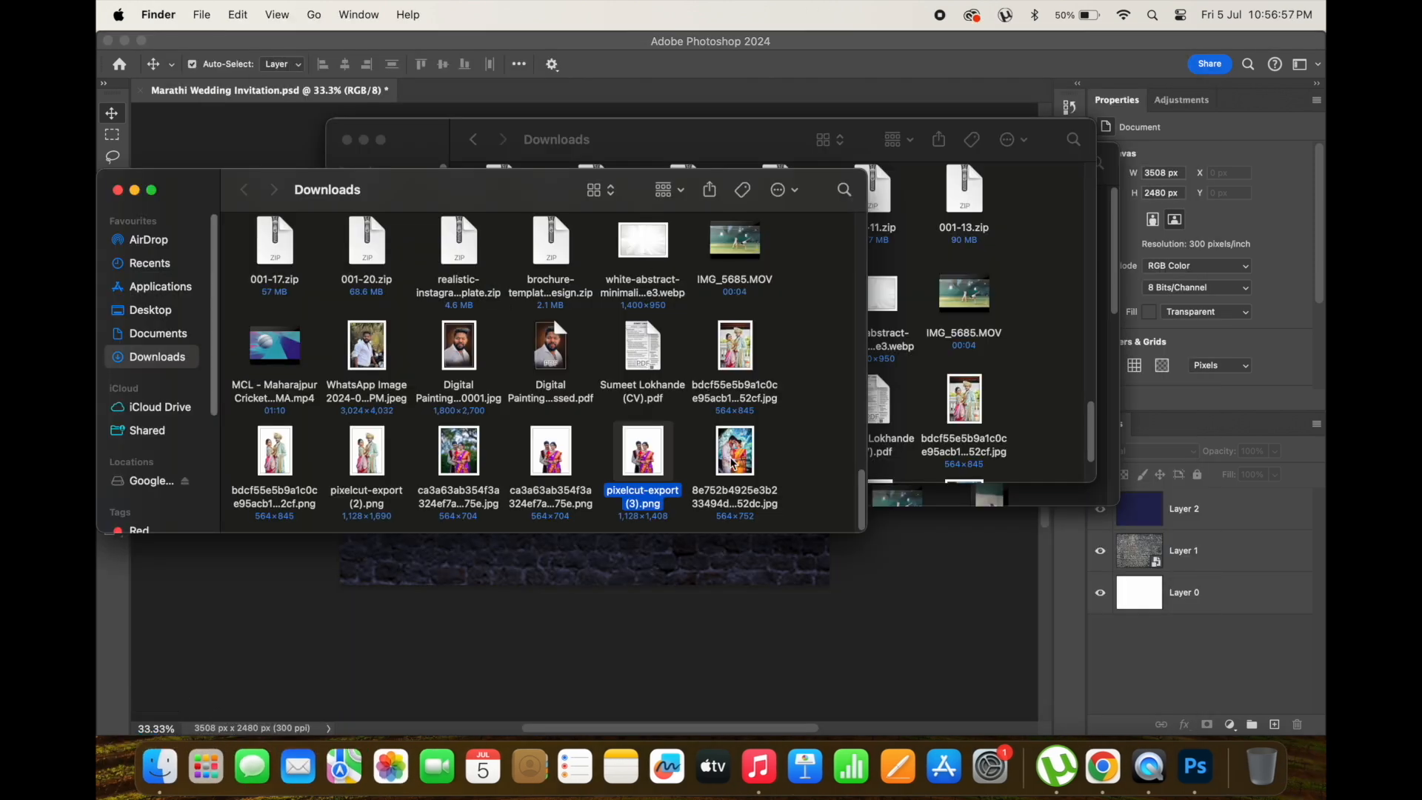
pyautogui.moveTo(732, 463); pyautogui.dragTo(582, 92)
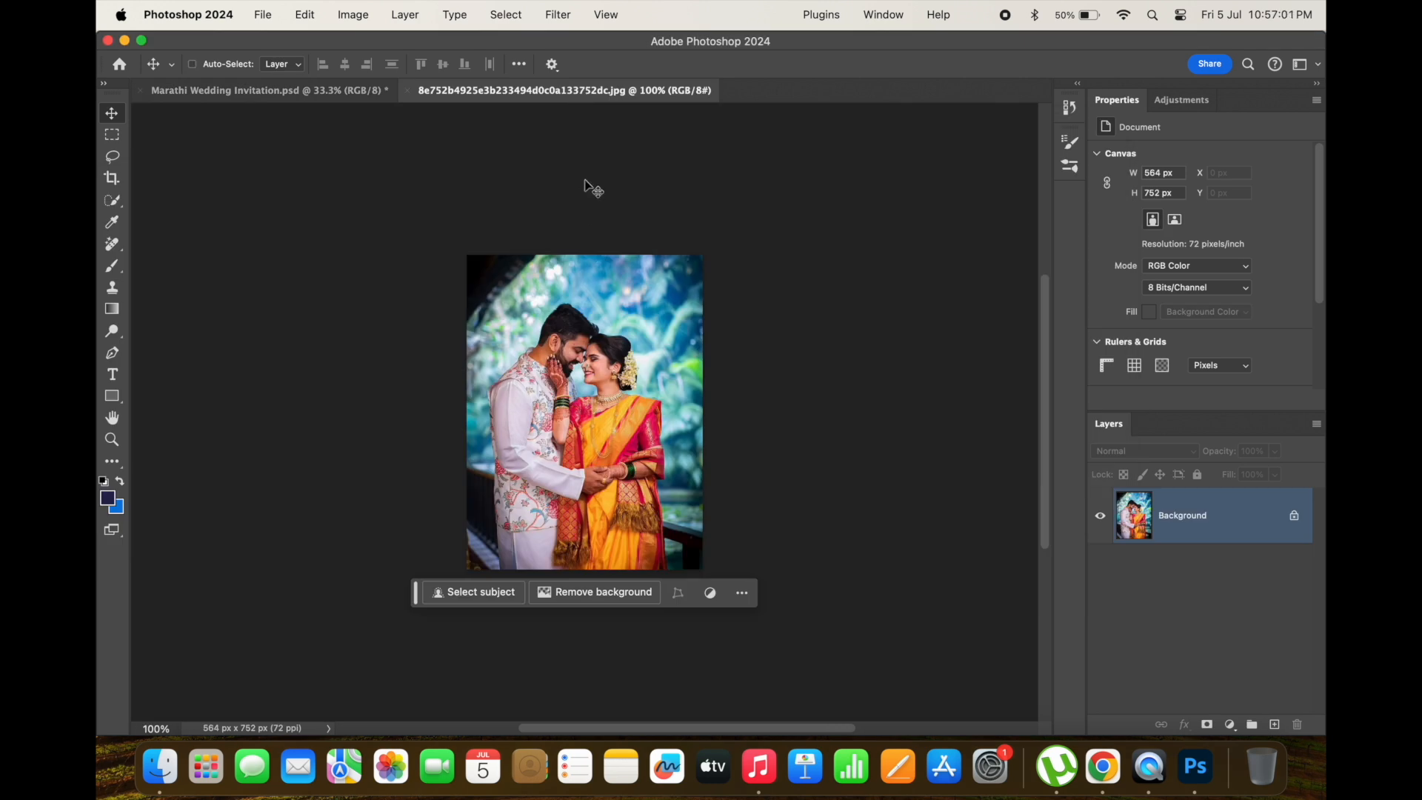
pyautogui.press('super+0')
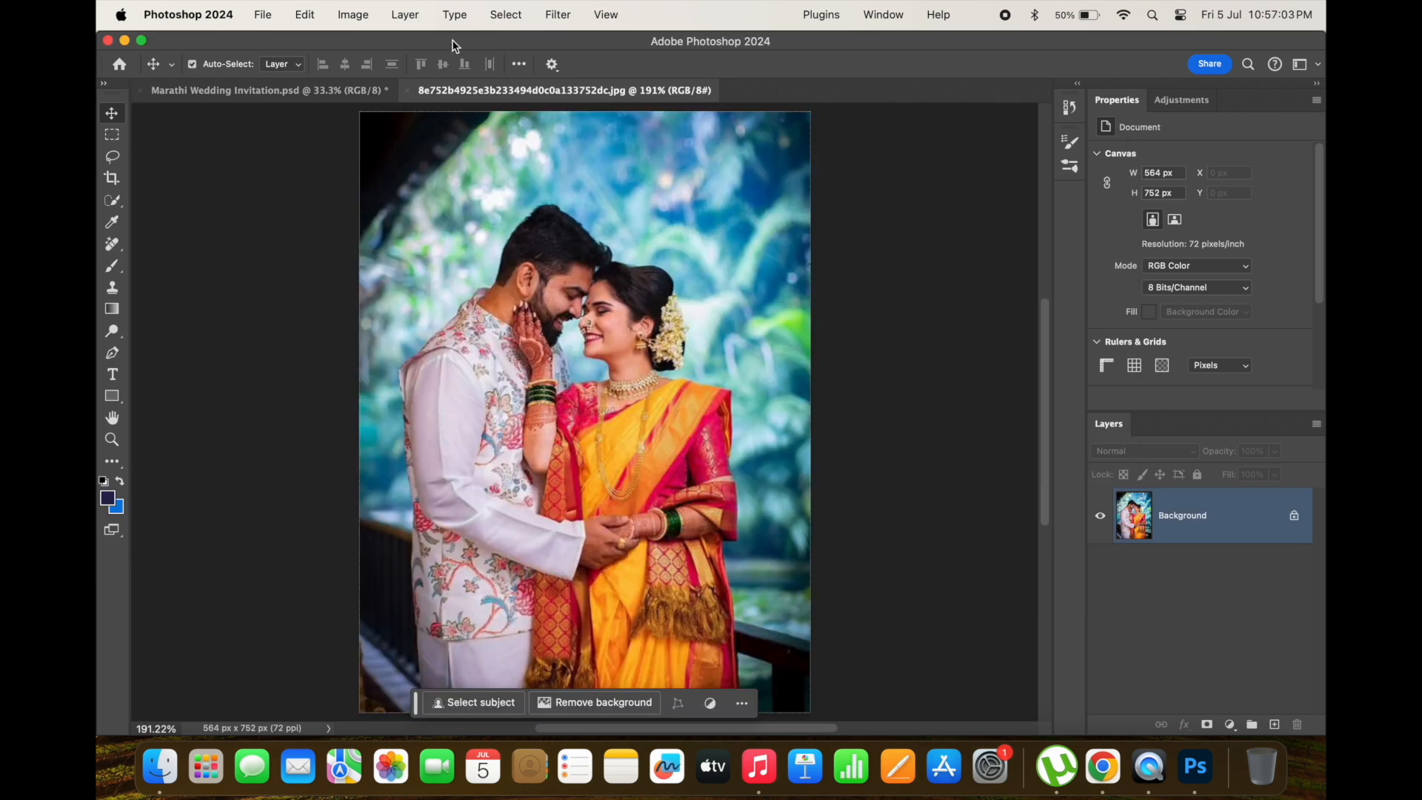
# - Try to mask the couple out of the photo using Select and Mask with Refine Hair, and undo the mask
pyautogui.click(506, 14)
pyautogui.click(535, 247)
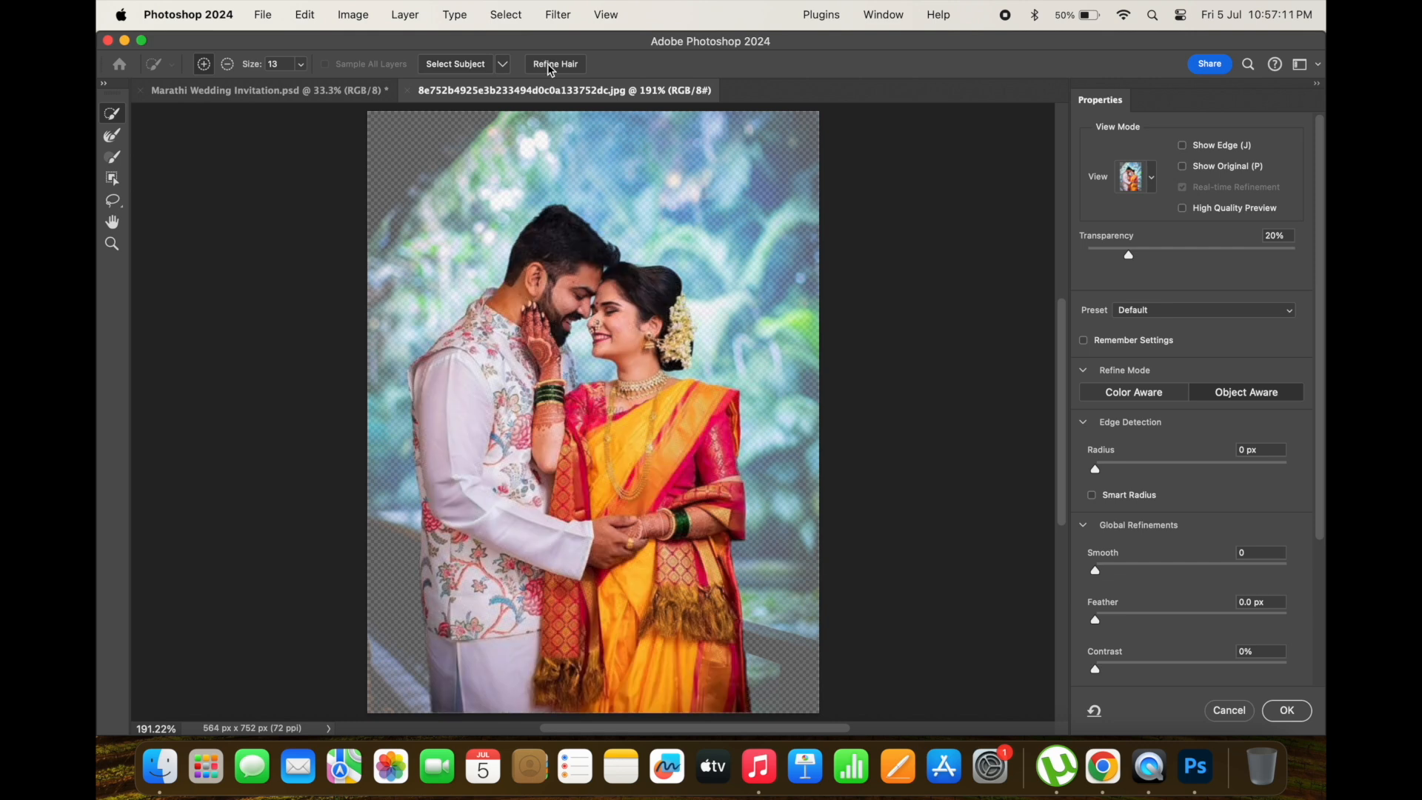
pyautogui.click(546, 64)
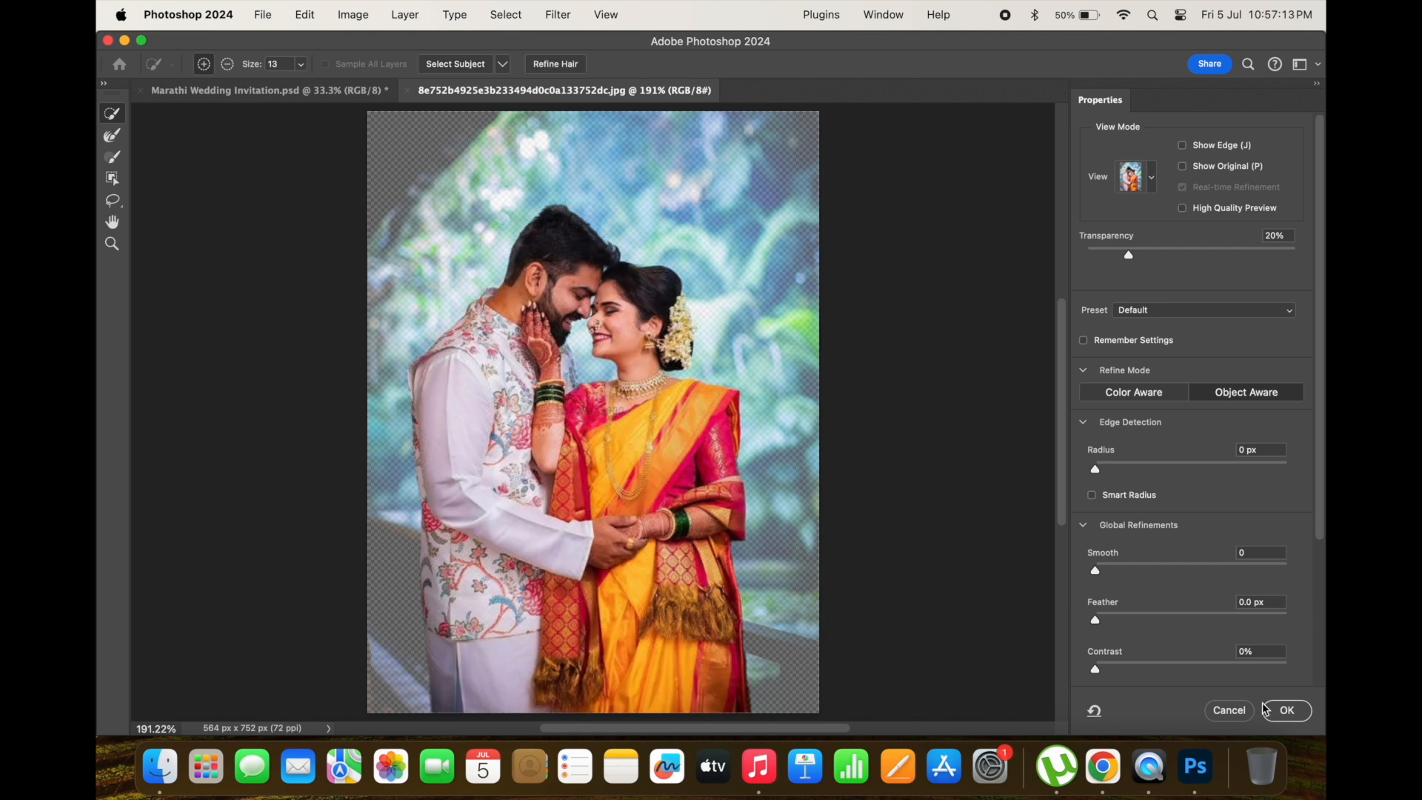
pyautogui.click(559, 67)
pyautogui.click(1287, 709)
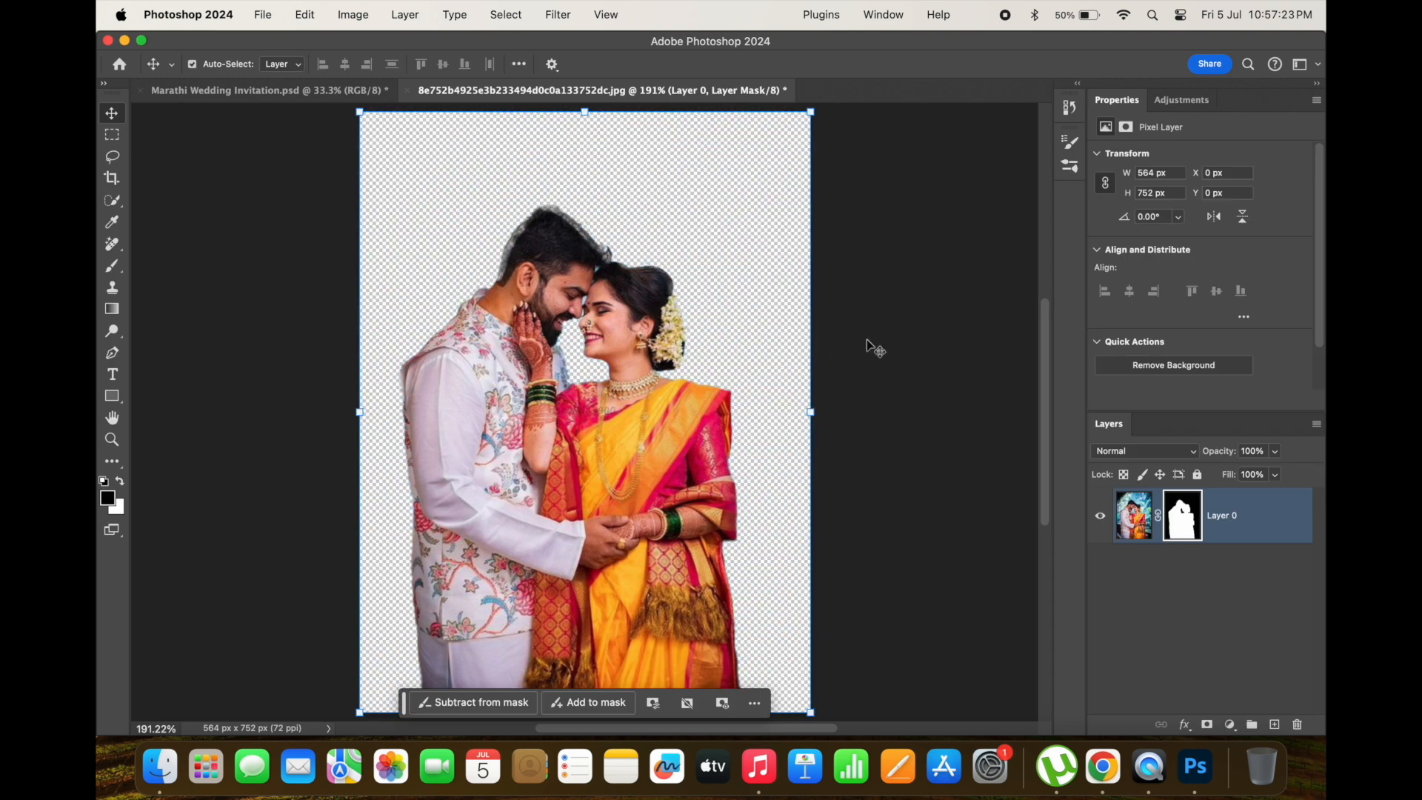
pyautogui.click(904, 299)
pyautogui.press('super+z')
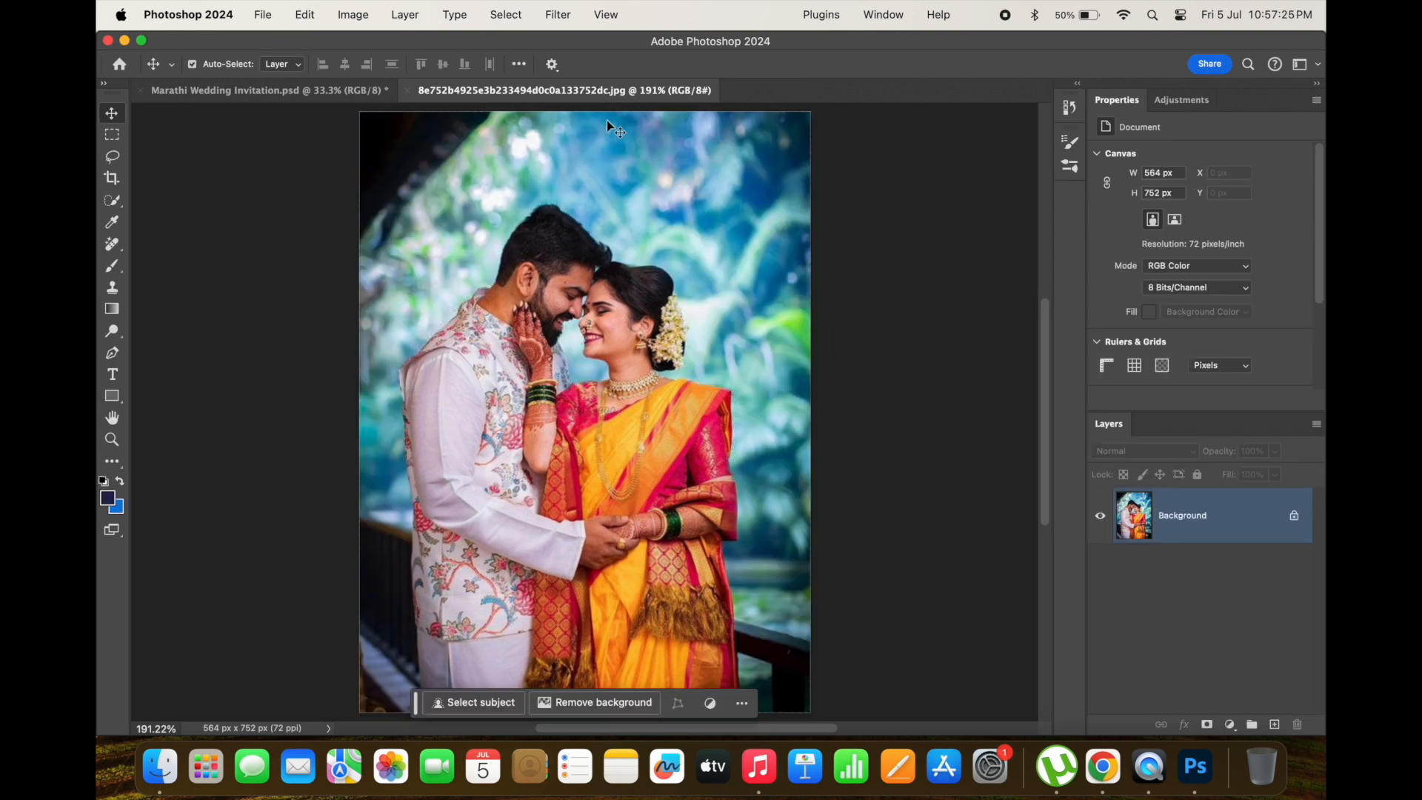
# - Cut out the couple from the photo background using Select Subject in Select and Mask, output as a layer mask
pyautogui.click(508, 15)
pyautogui.click(571, 255)
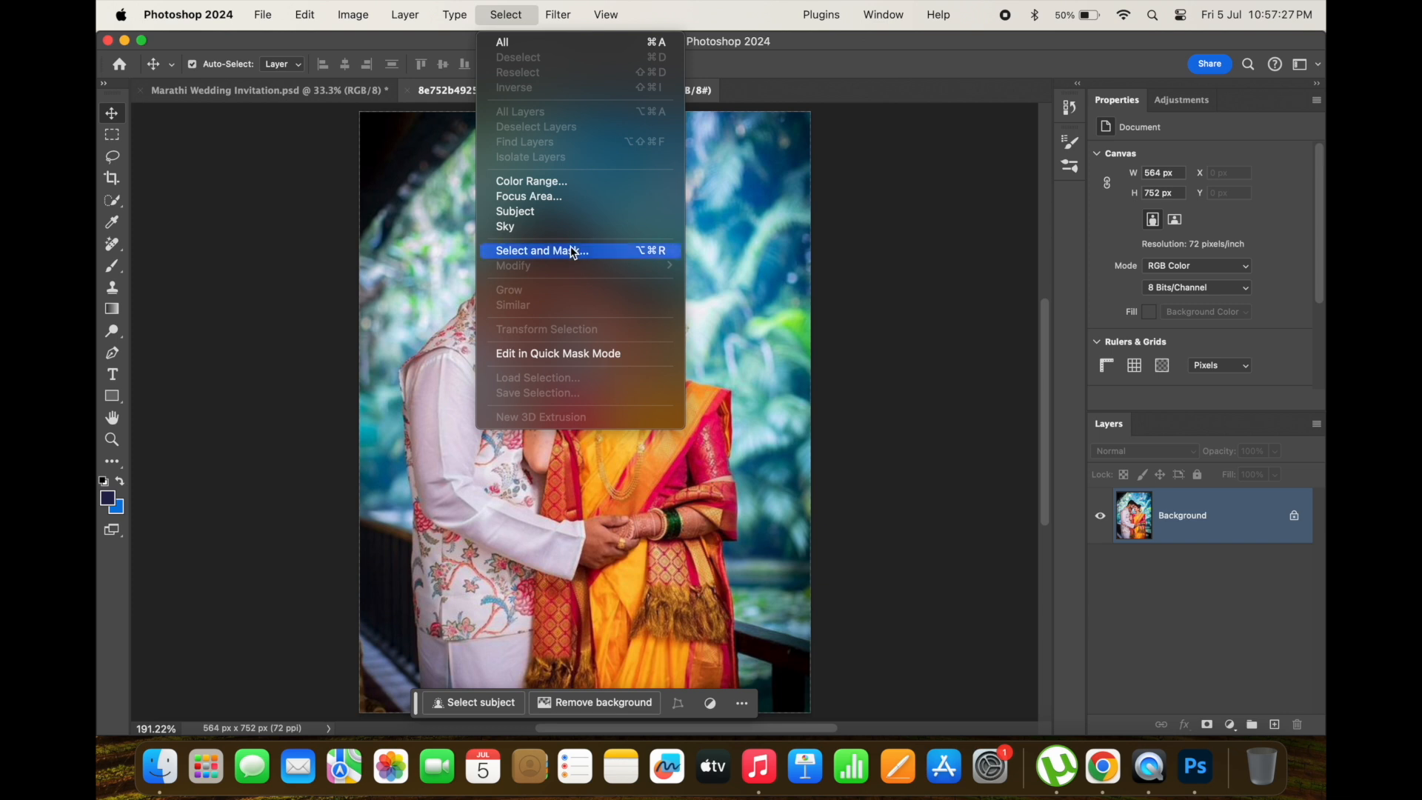
pyautogui.click(463, 65)
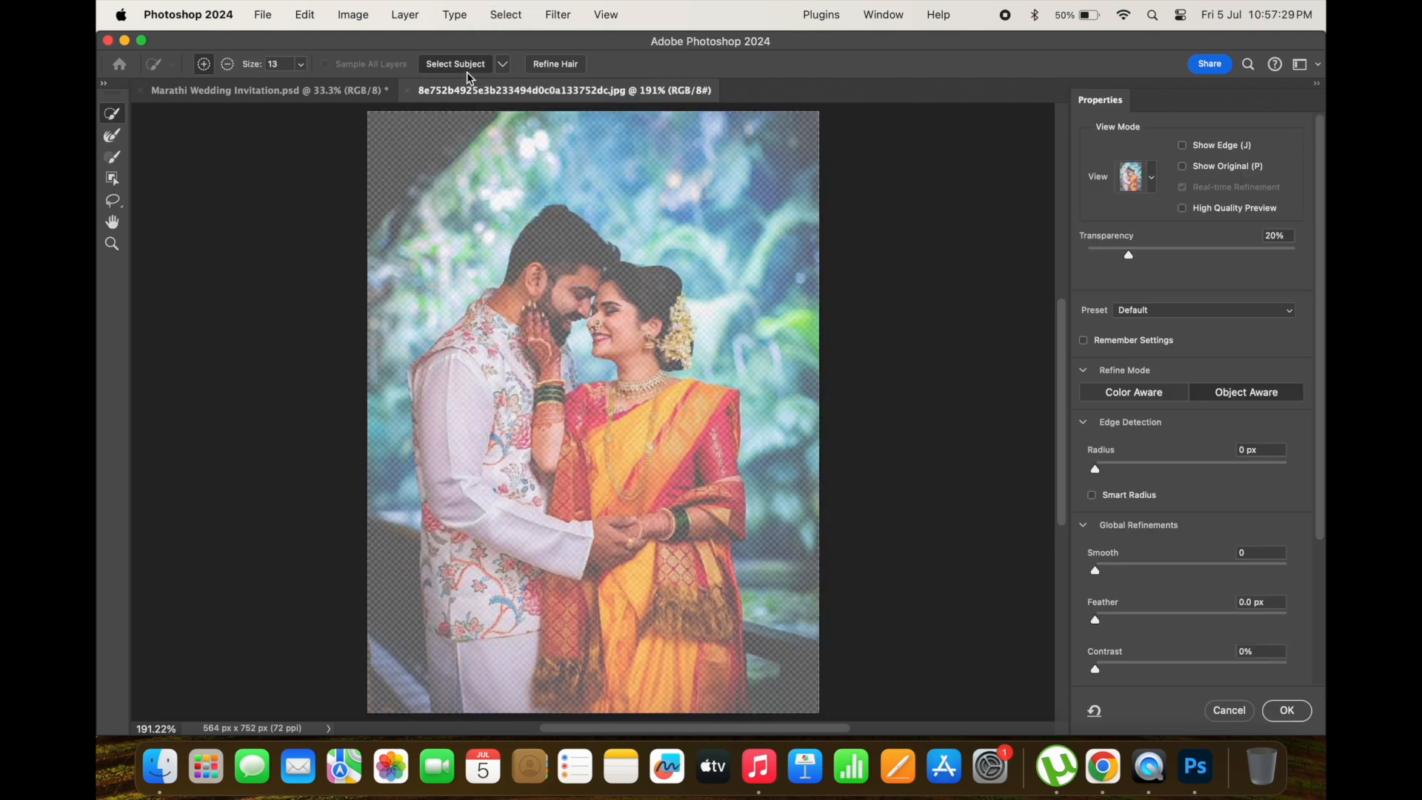
pyautogui.click(1289, 711)
# - Bring the masked couple into Marathi Wedding Invitation.psd and enlarge it to about 1971 × 2628 px on the right half of the canvas
pyautogui.moveTo(562, 294); pyautogui.dragTo(683, 333)
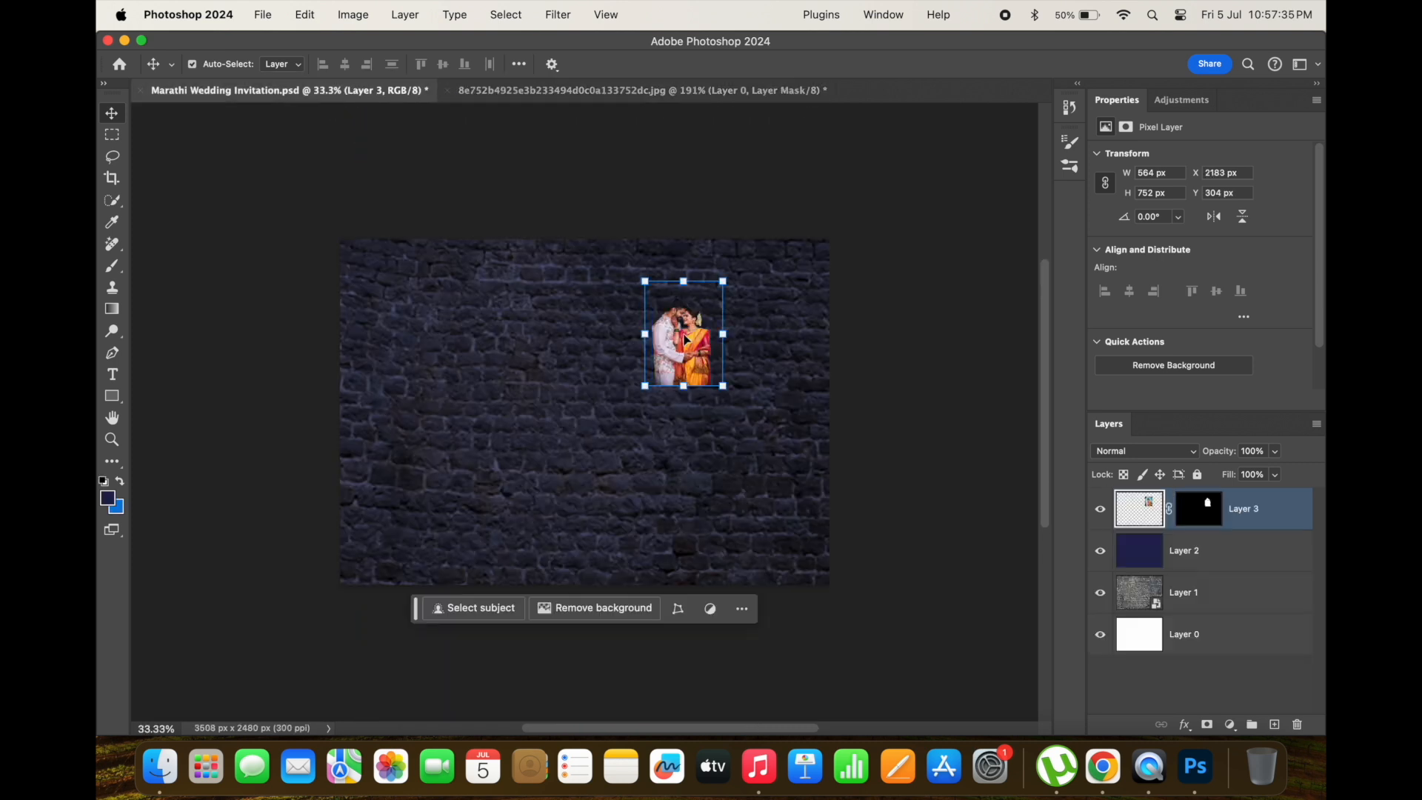
pyautogui.moveTo(724, 388); pyautogui.dragTo(921, 648)
pyautogui.moveTo(848, 559); pyautogui.dragTo(775, 517)
pyautogui.press('Return')
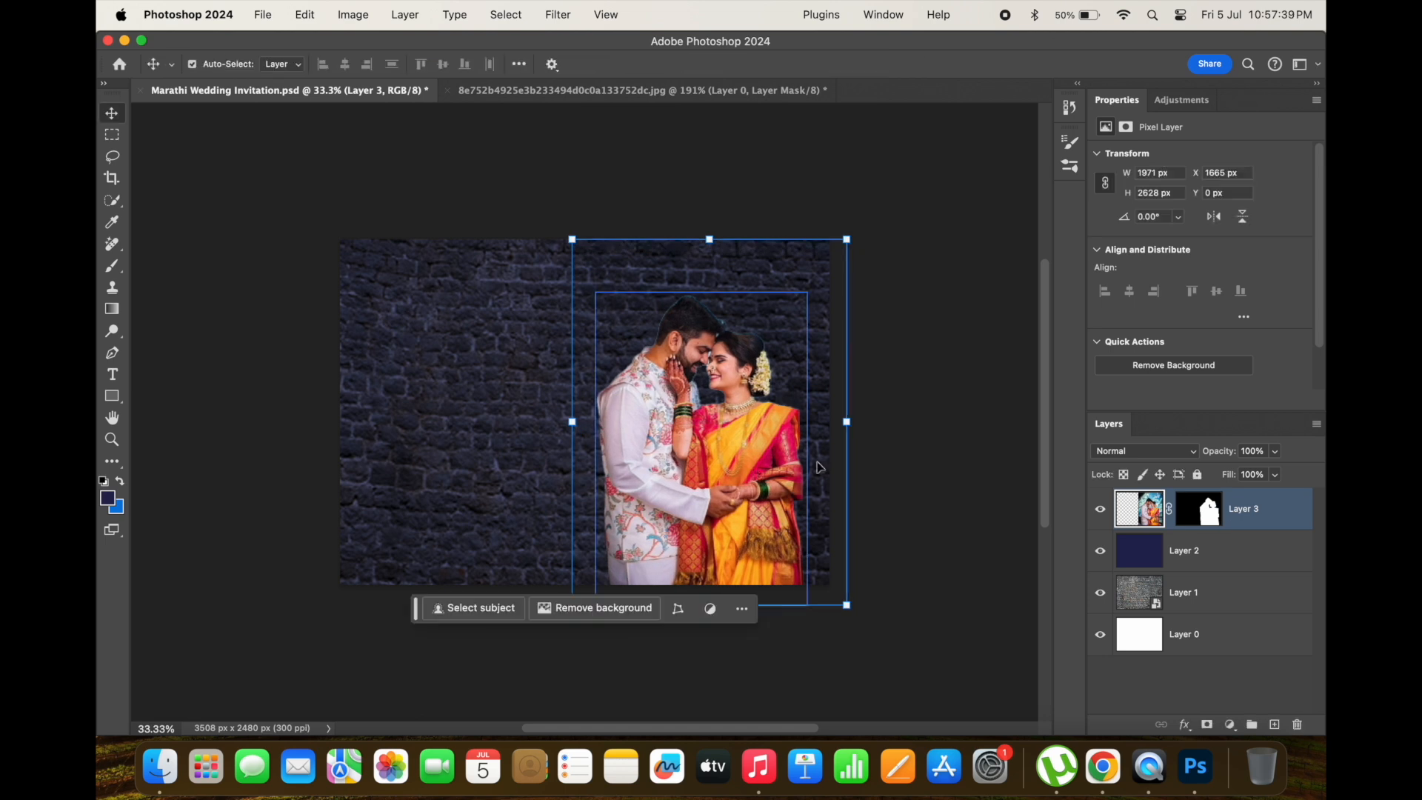
# - Enlarge the couple layer to about 2442 × 3256 px, positioned at about X 1512 and Y -204 px
pyautogui.press('super+0')
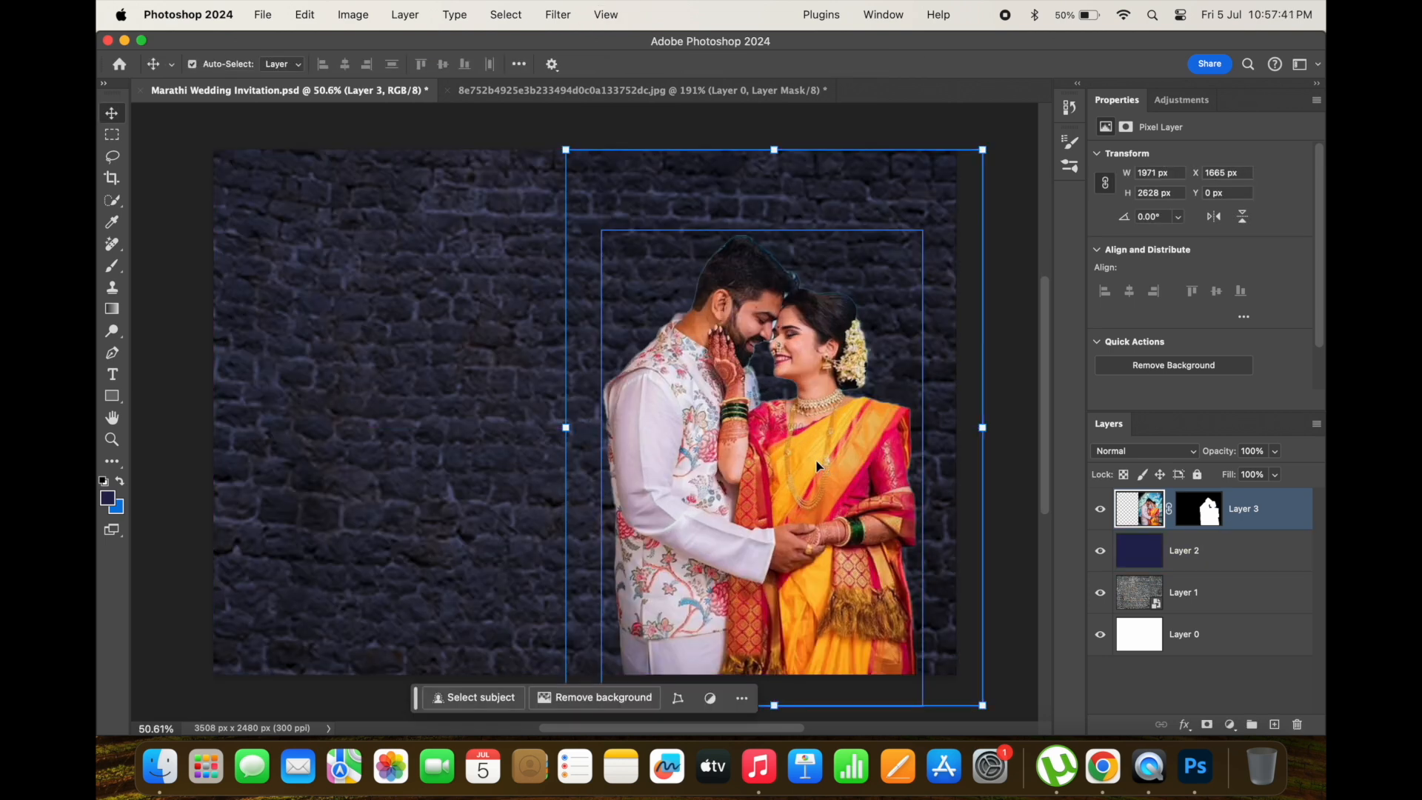
pyautogui.moveTo(794, 447); pyautogui.dragTo(775, 414)
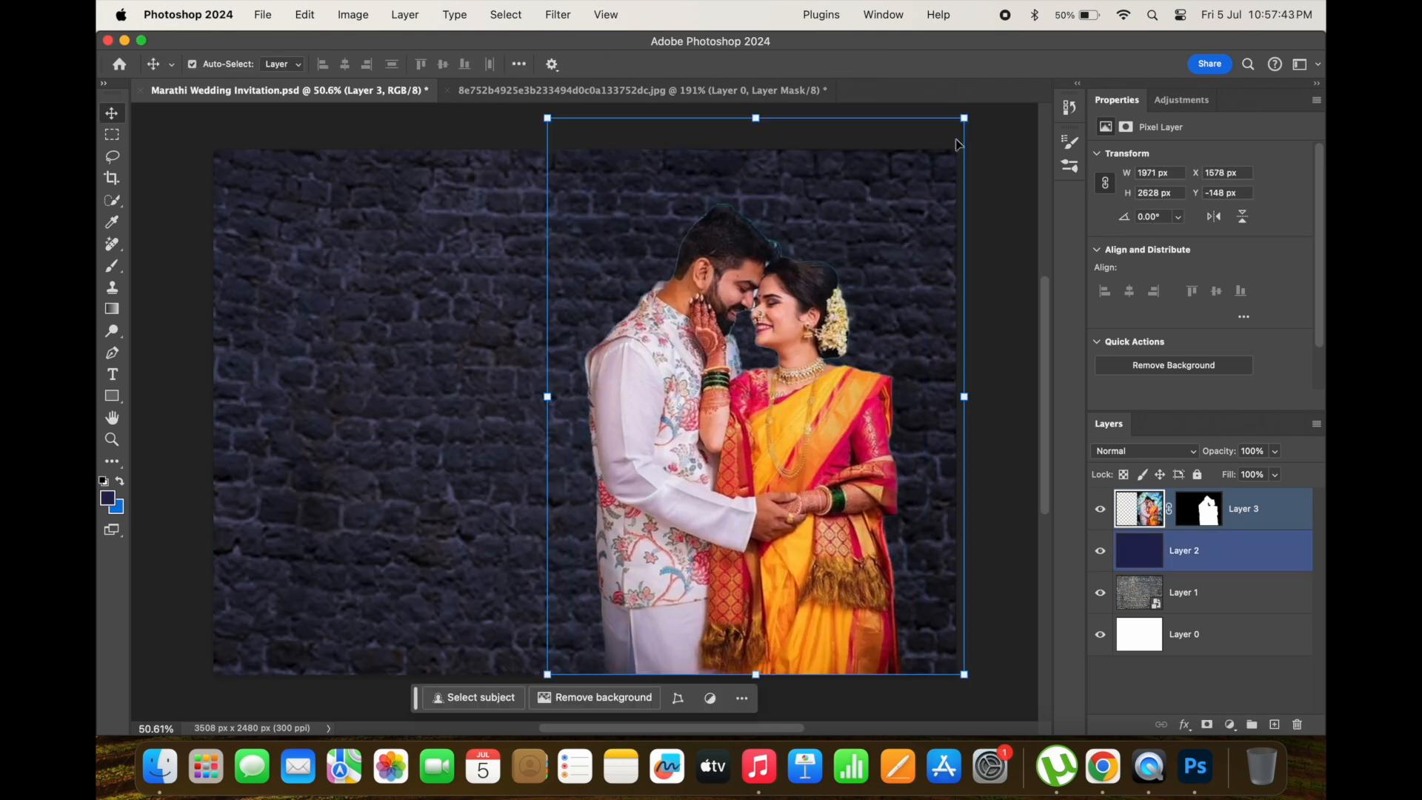
pyautogui.moveTo(964, 124); pyautogui.dragTo(1041, 76)
pyautogui.moveTo(771, 559); pyautogui.dragTo(757, 679)
pyautogui.scroll(-3, 750, 620)
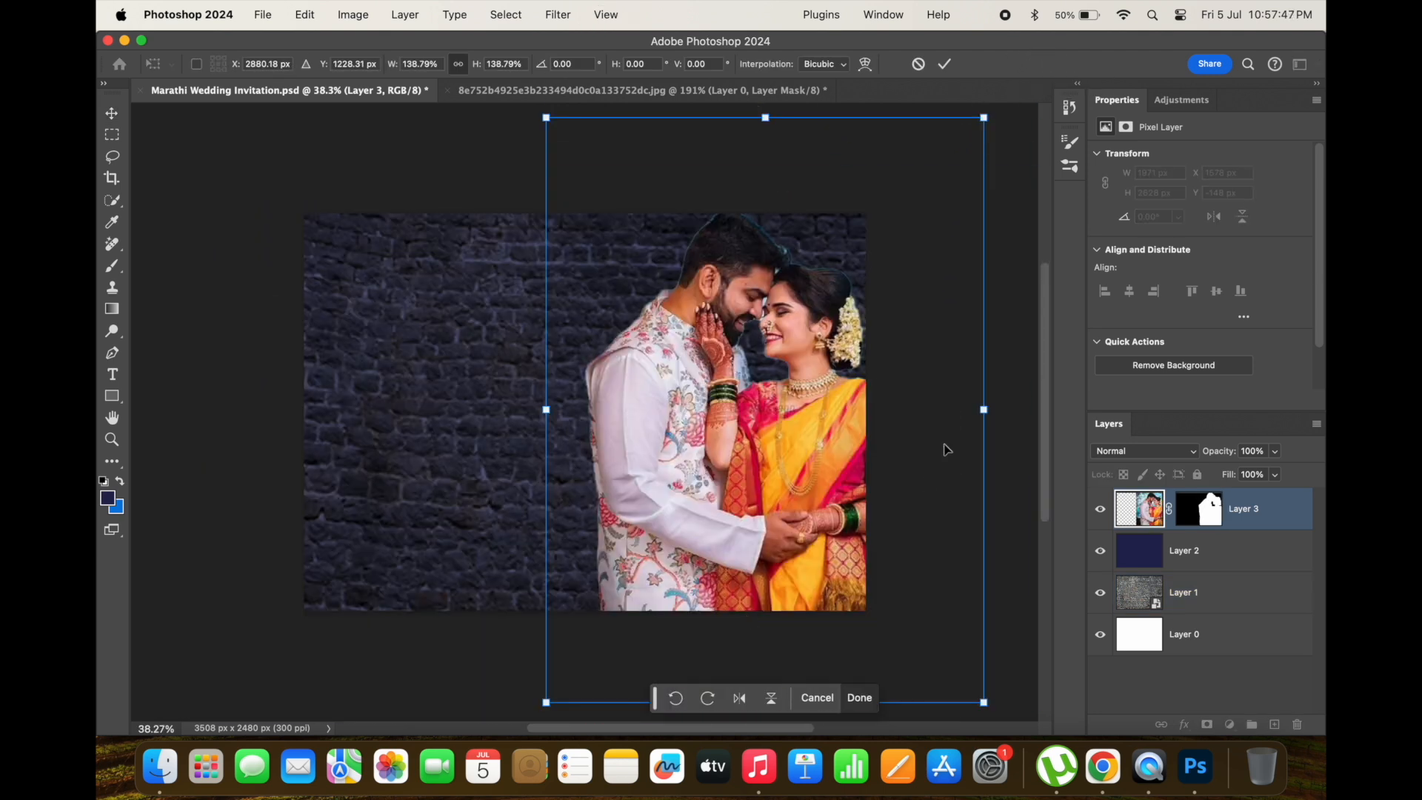
pyautogui.moveTo(987, 106); pyautogui.dragTo(941, 180)
pyautogui.press('Return')
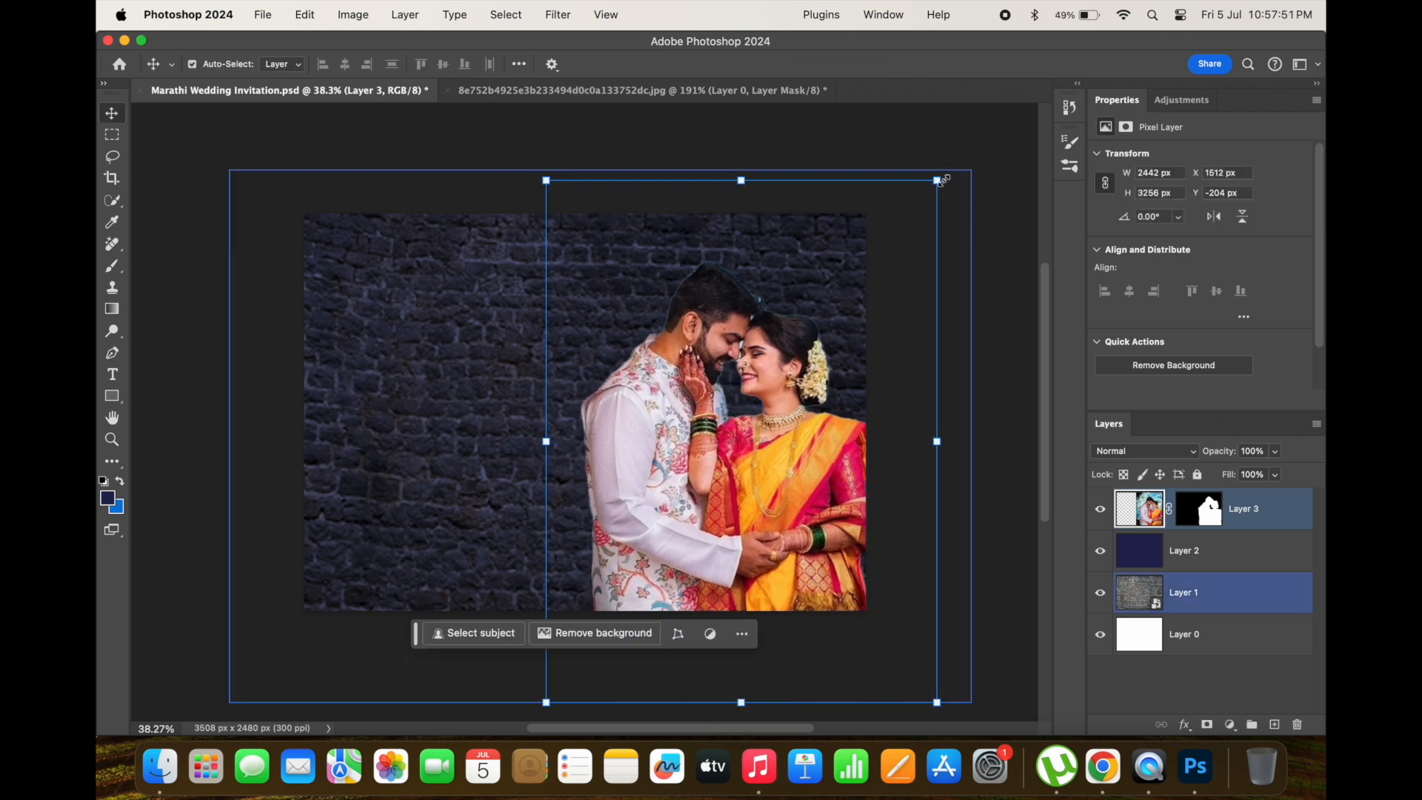
pyautogui.click(904, 152)
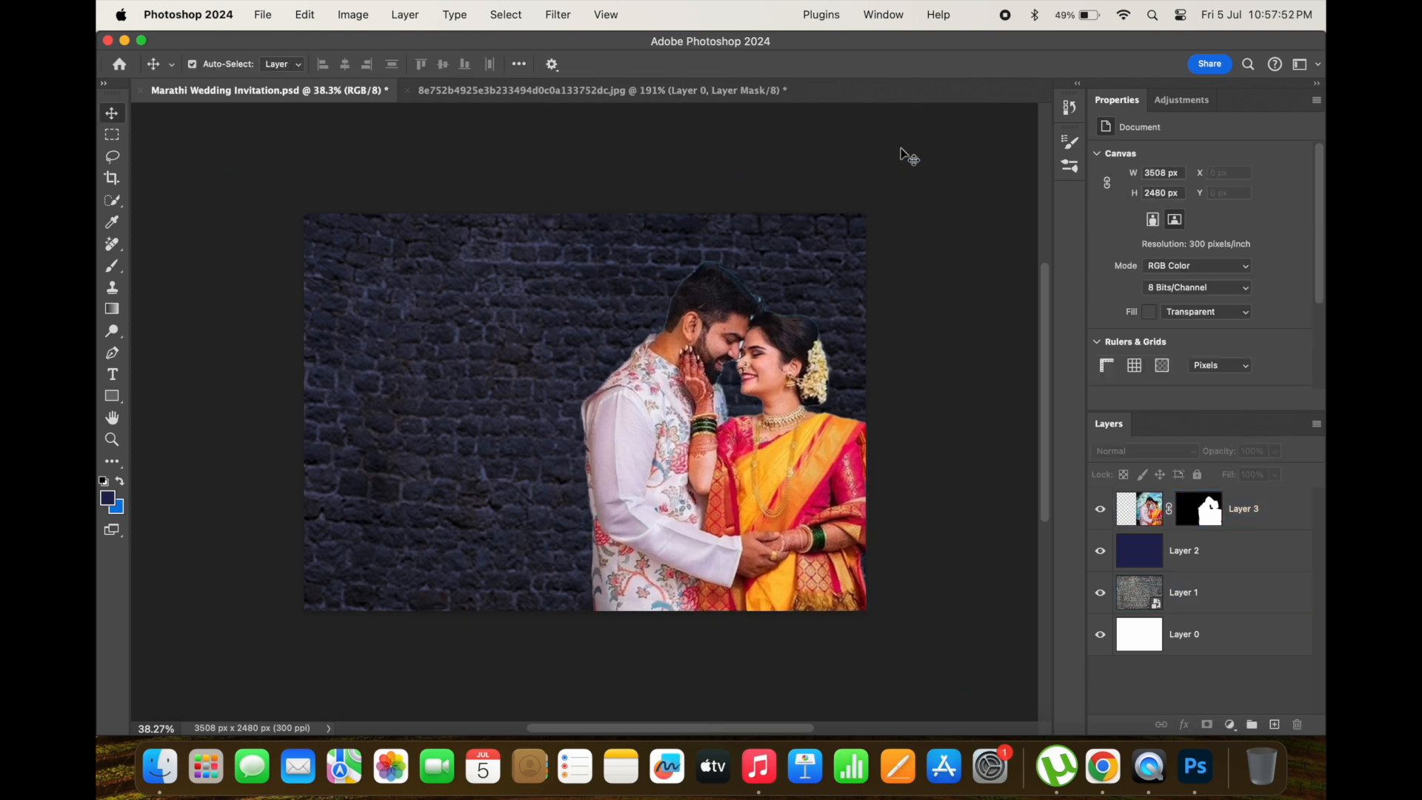
# - Create an empty layer directly above the navy tint layer and set the foreground colour to orange
pyautogui.click(809, 435)
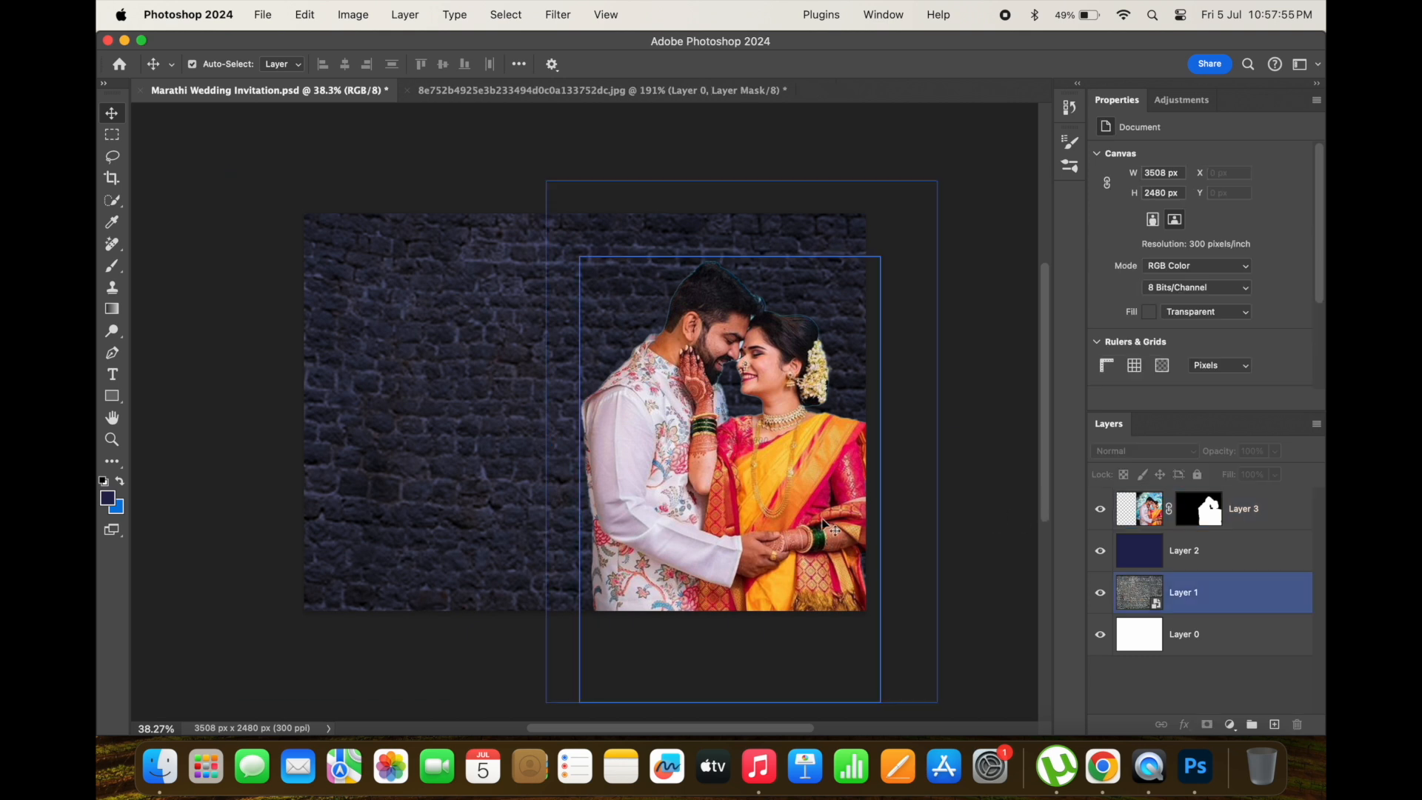
pyautogui.click(1185, 592)
pyautogui.click(1213, 552)
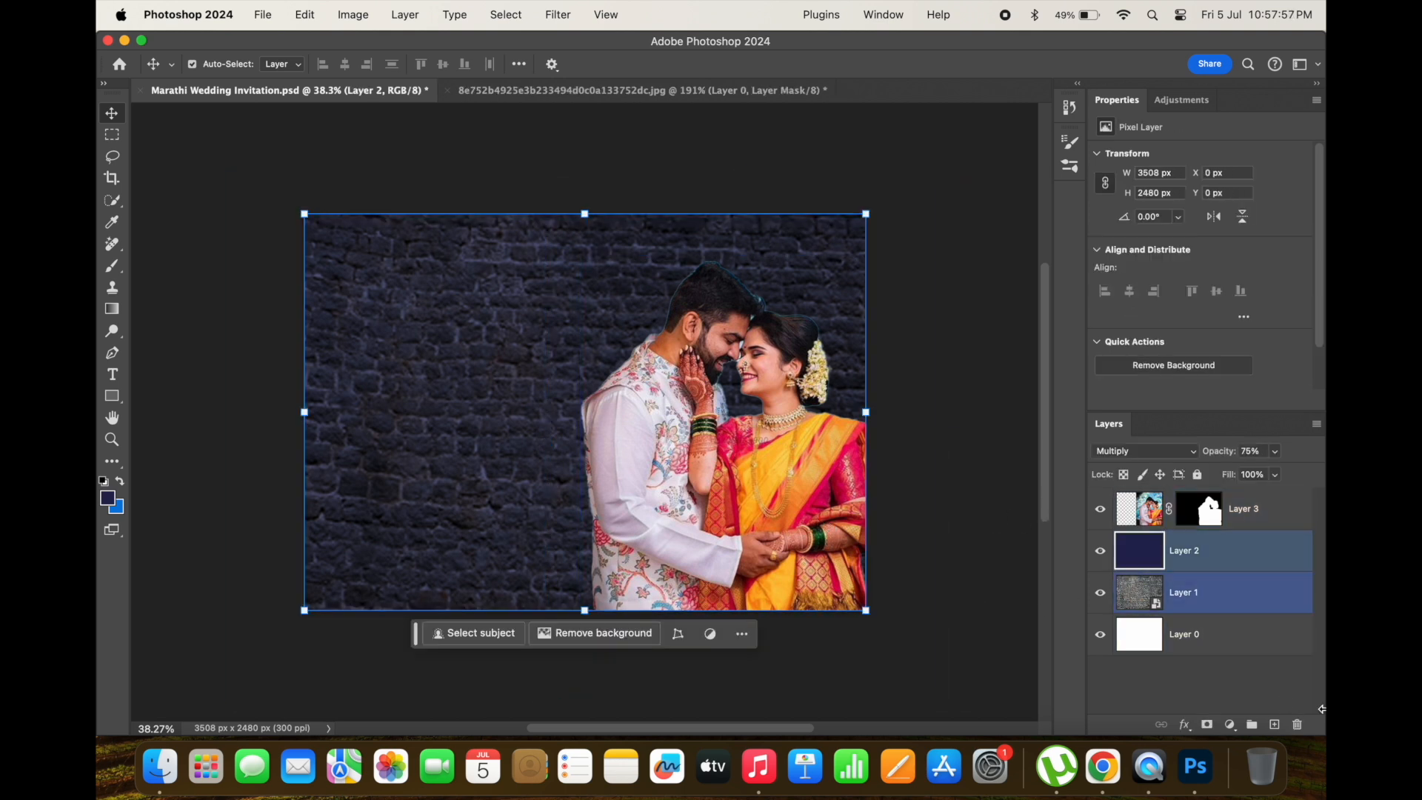
pyautogui.click(1275, 726)
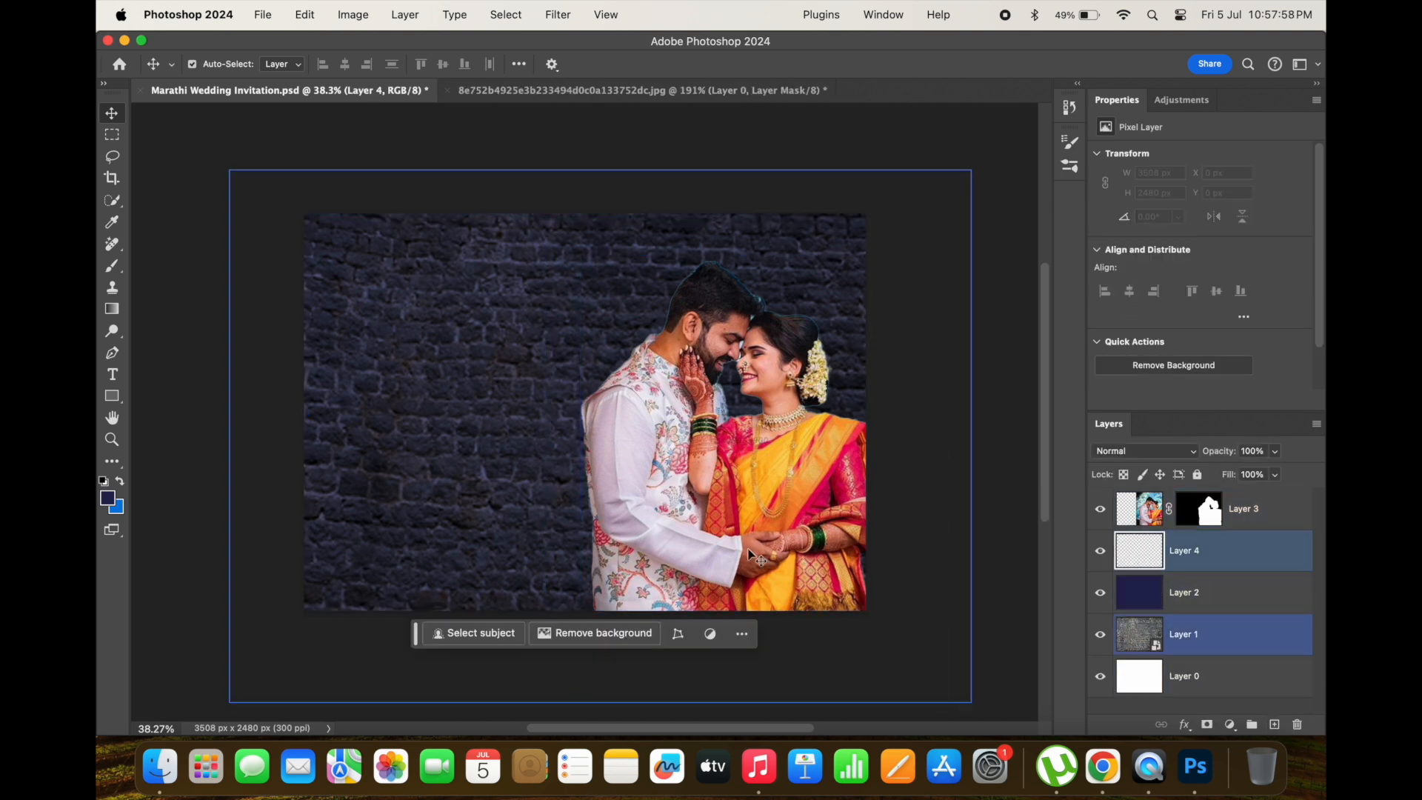
pyautogui.click(110, 500)
pyautogui.moveTo(342, 500); pyautogui.dragTo(343, 516)
pyautogui.moveTo(287, 388); pyautogui.dragTo(312, 339)
pyautogui.click(485, 318)
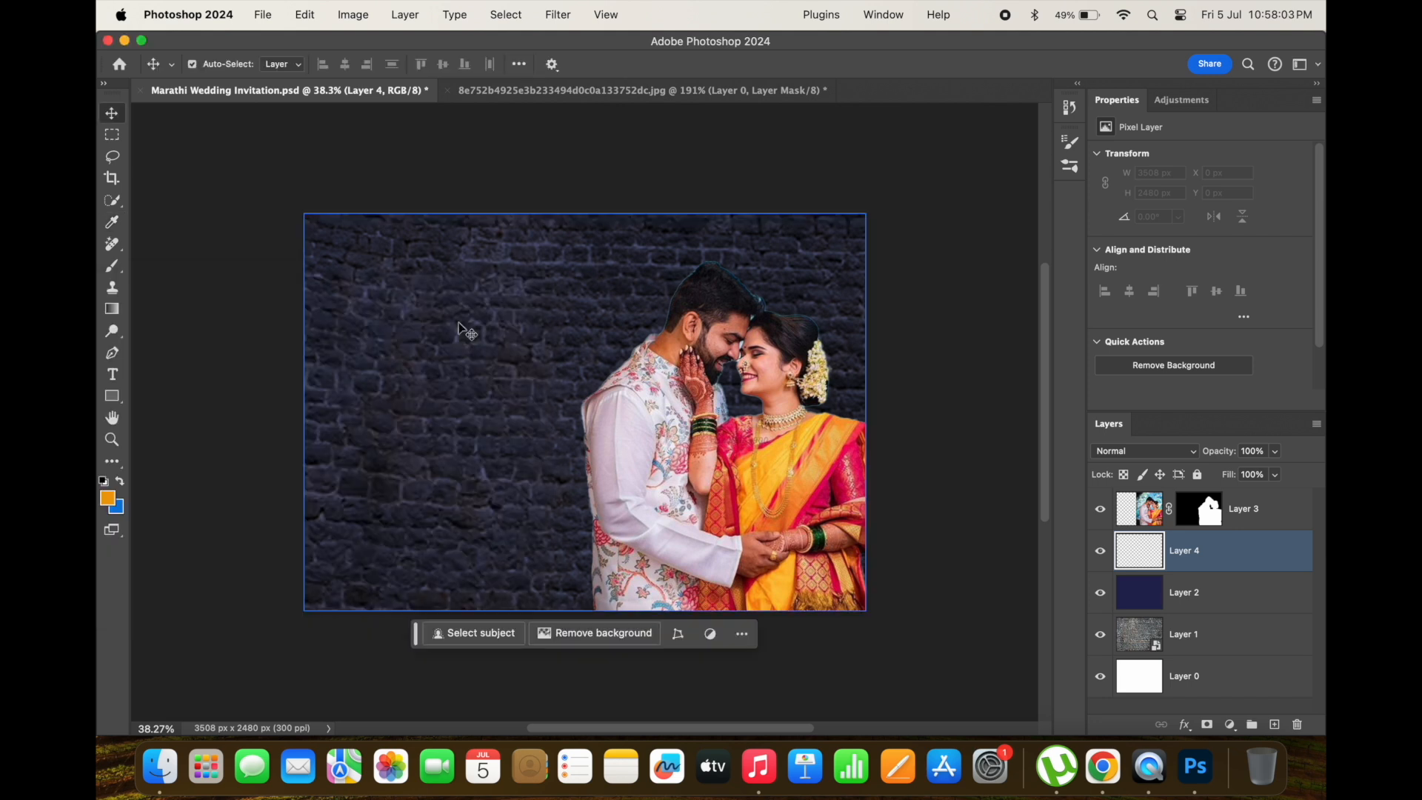
# - Paint a soft orange glow behind the couple's heads on the new layer with a 2100 px brush
pyautogui.press('b')
pyautogui.press(']')
pyautogui.press(']')
pyautogui.press(']')
pyautogui.press(']')
pyautogui.press(']')
pyautogui.press(']')
pyautogui.press(']')
pyautogui.press(']')
pyautogui.click(738, 393)
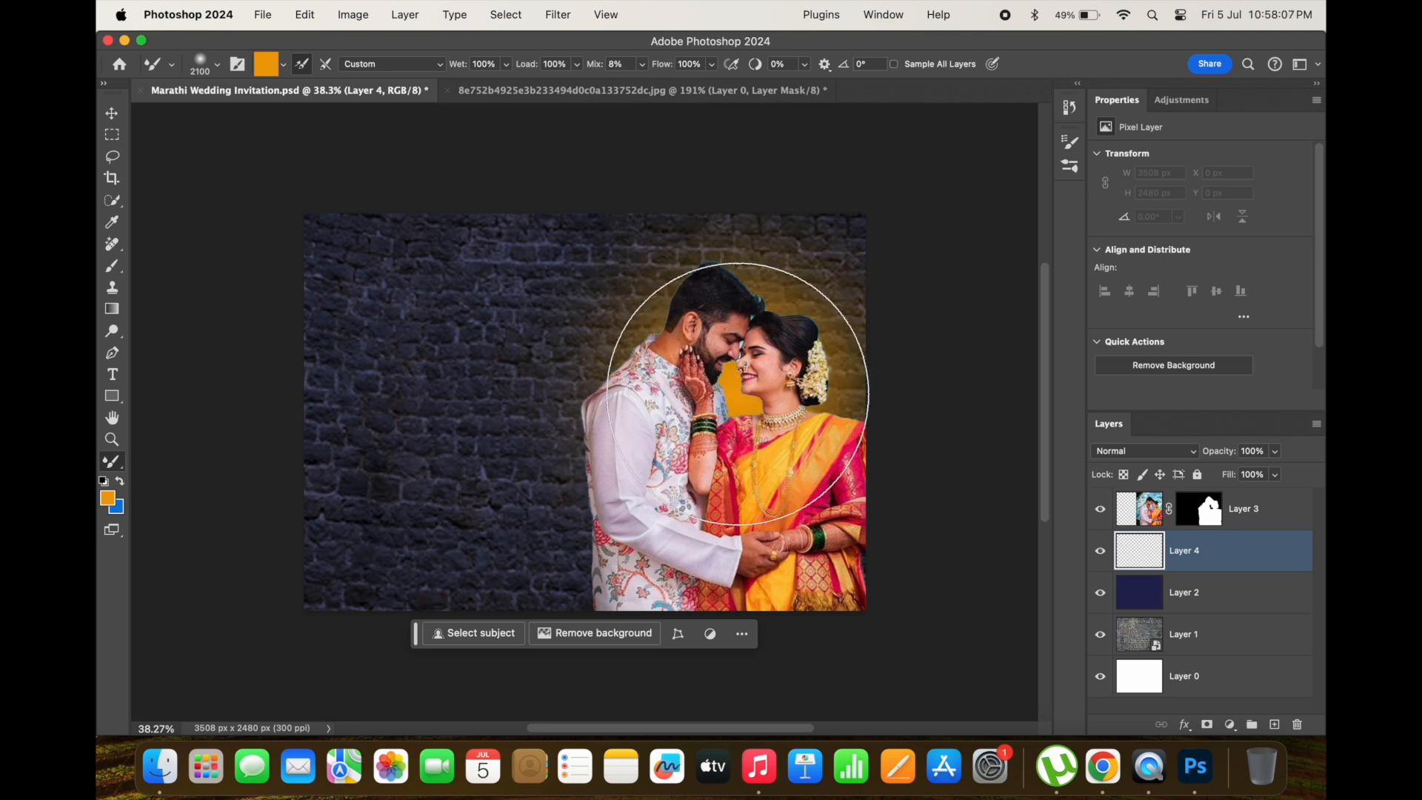
# - Set the orange glow layer's blend mode to Color Dodge and save the document
pyautogui.click(1145, 453)
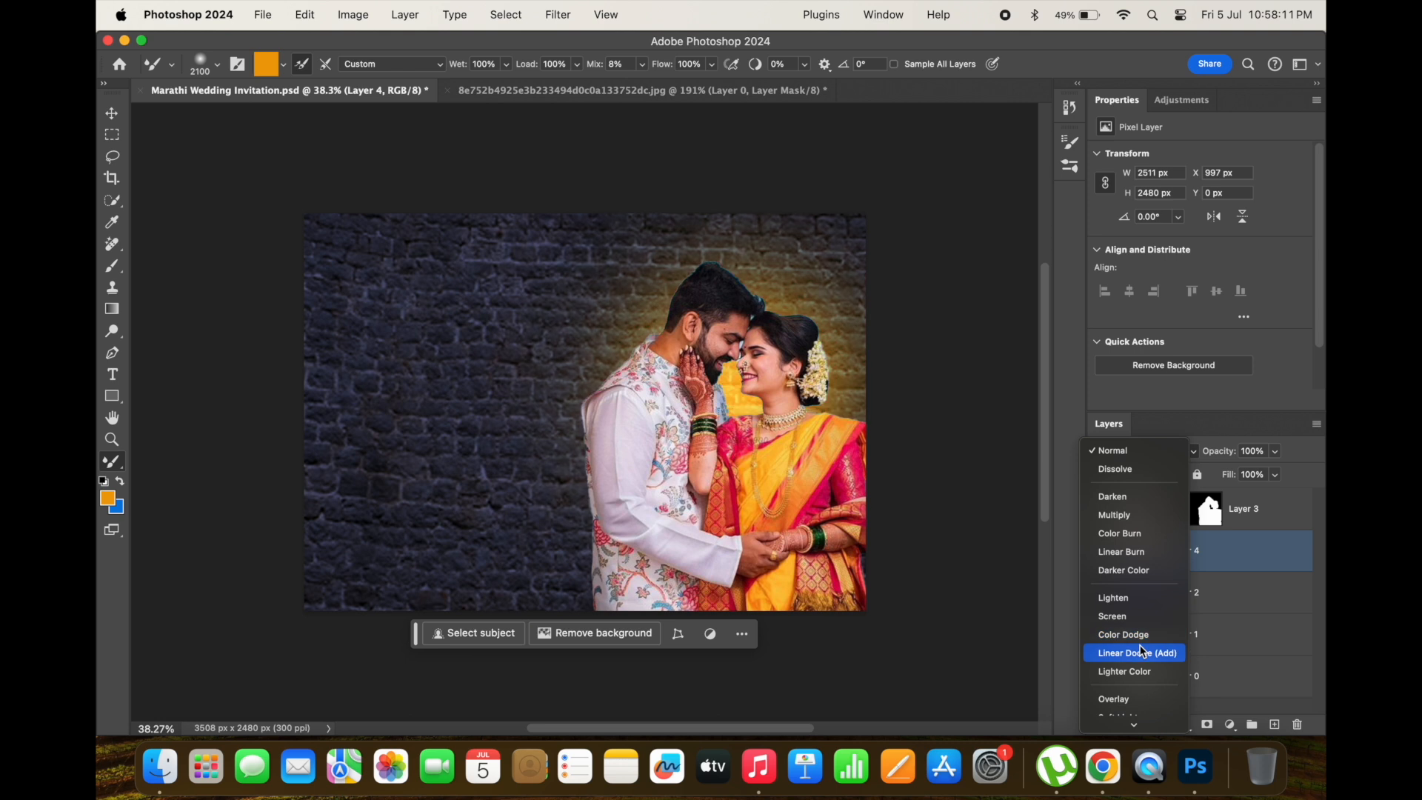
pyautogui.click(1137, 635)
pyautogui.press('v')
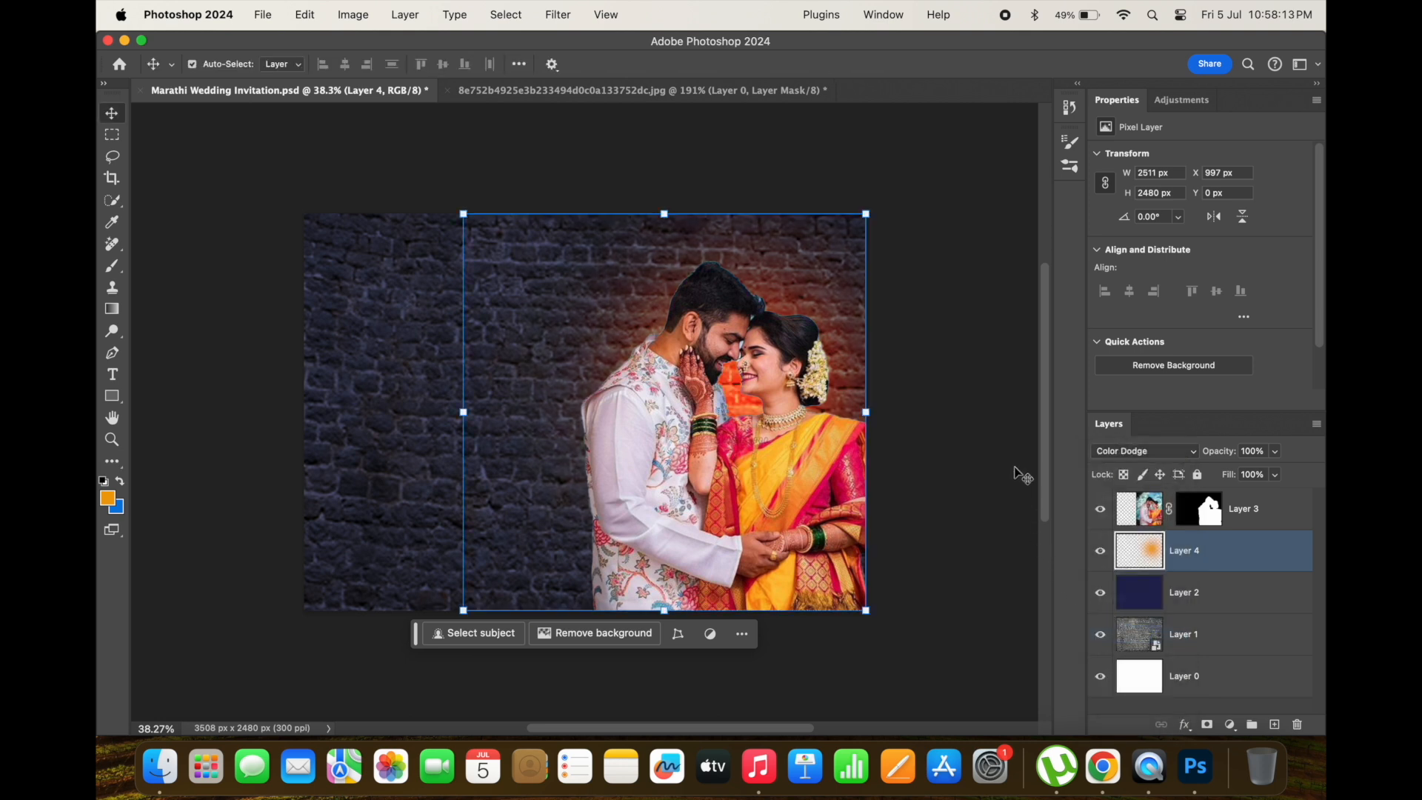
pyautogui.click(1020, 472)
pyautogui.press('cmd+s')
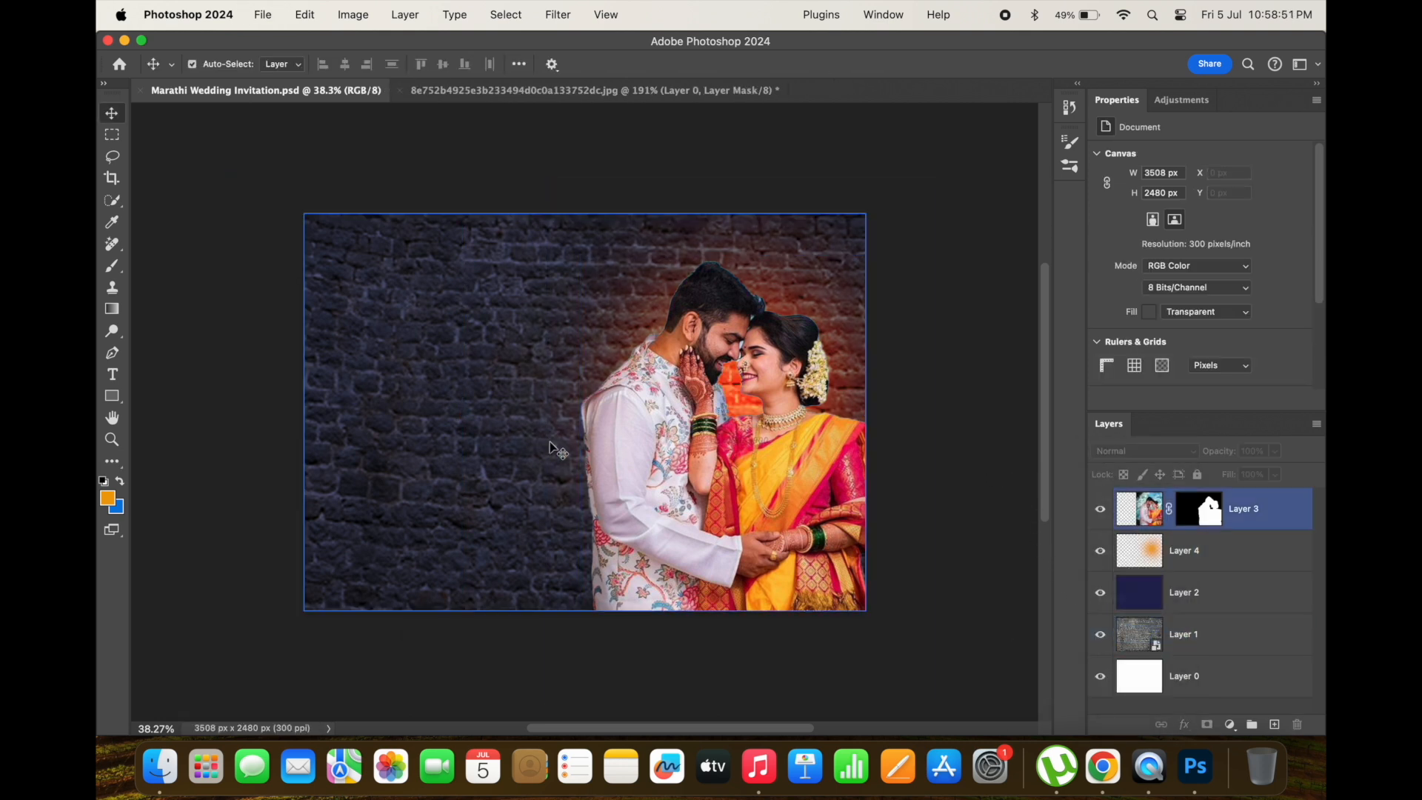
pyautogui.click(1232, 548)
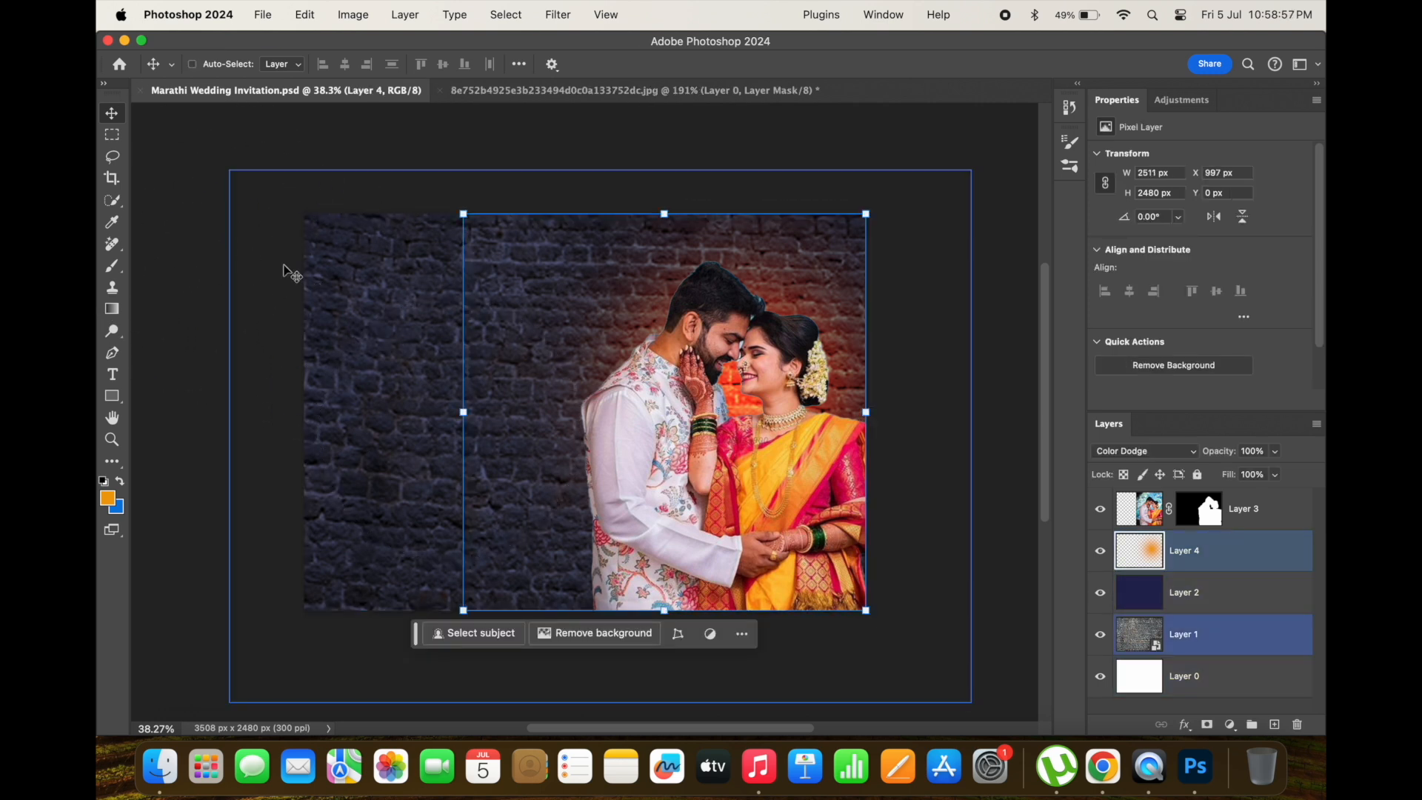
pyautogui.press('super+minus')
pyautogui.click(289, 267)
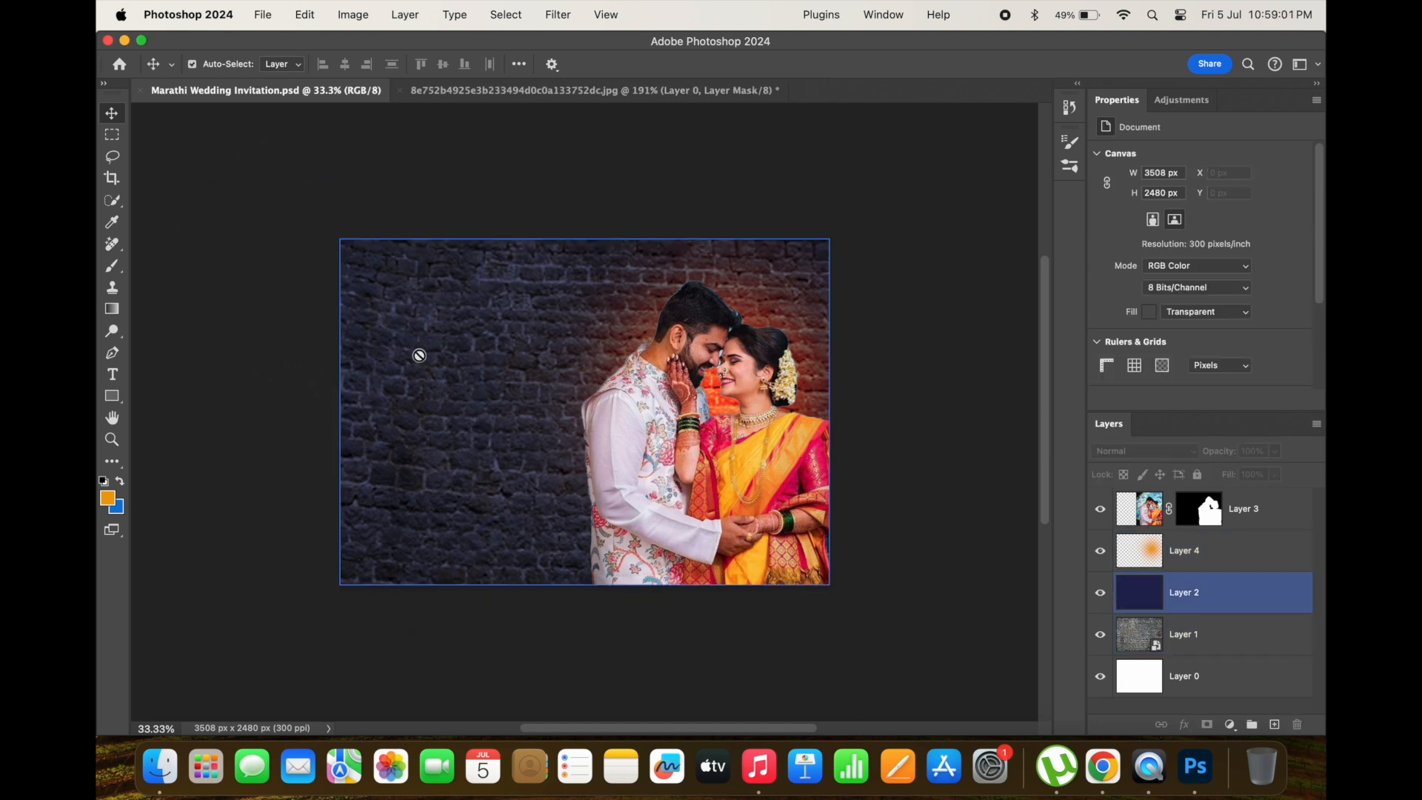
pyautogui.click(1279, 563)
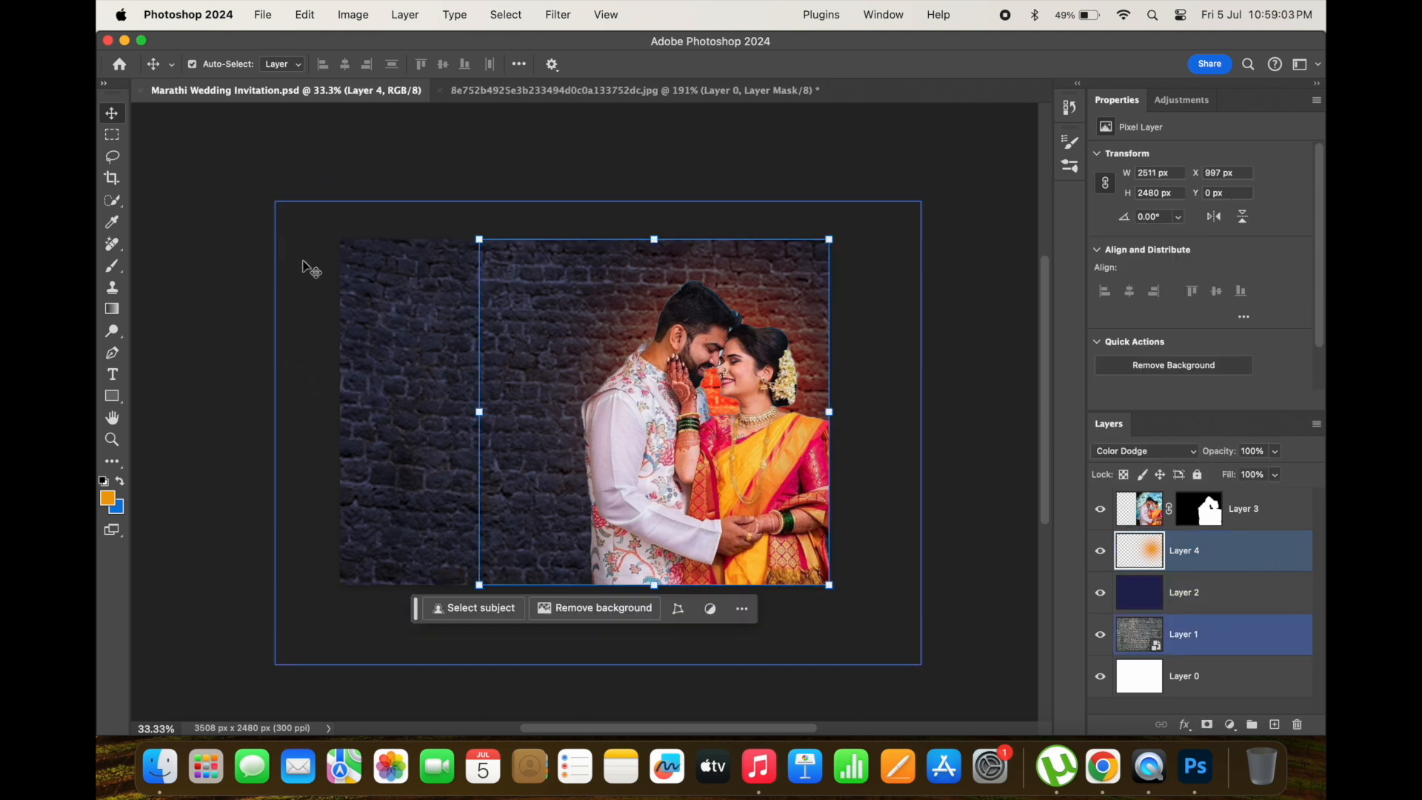
# - Lock the brick wall layer and the navy tint layer completely
pyautogui.click(302, 260)
pyautogui.click(411, 267)
pyautogui.click(1196, 476)
pyautogui.click(1197, 476)
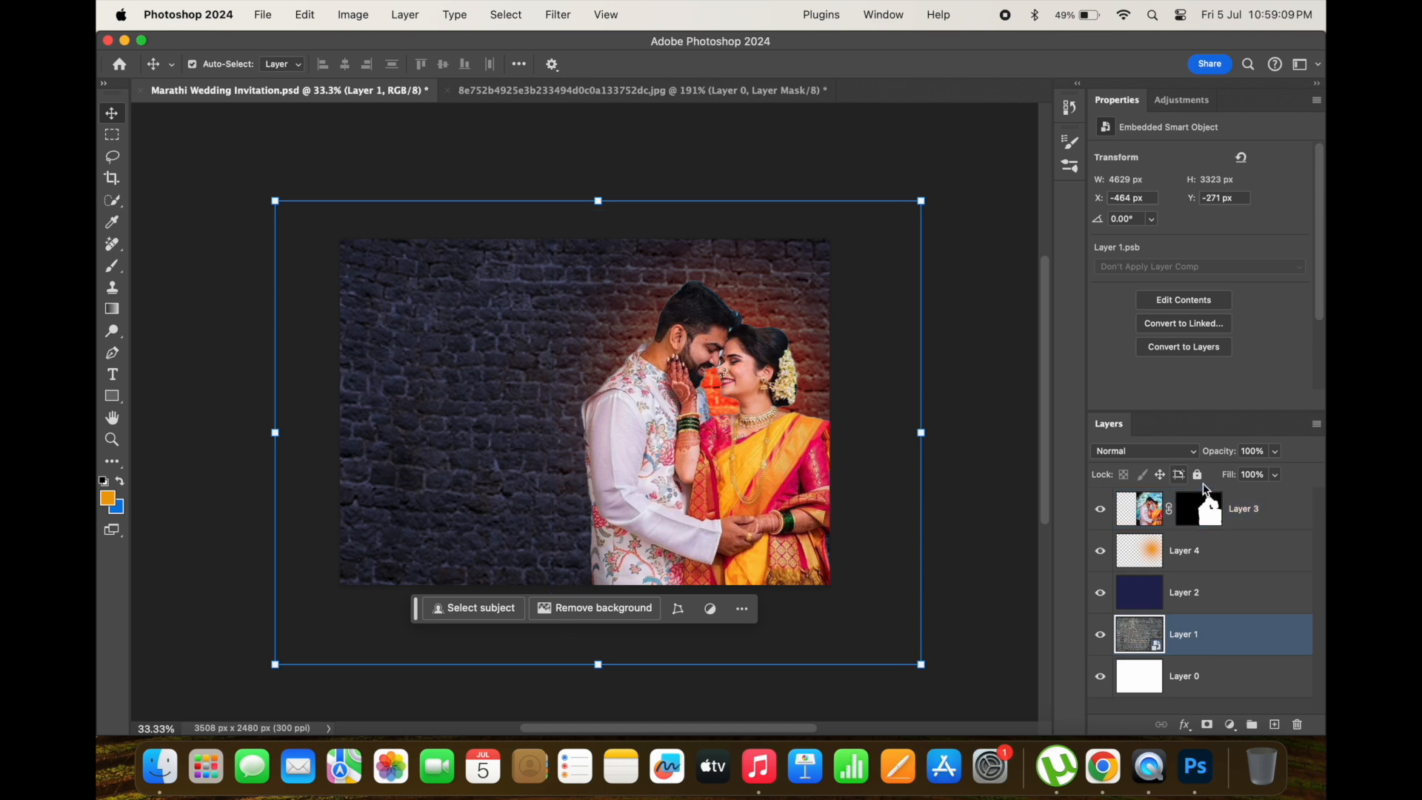
pyautogui.click(1197, 474)
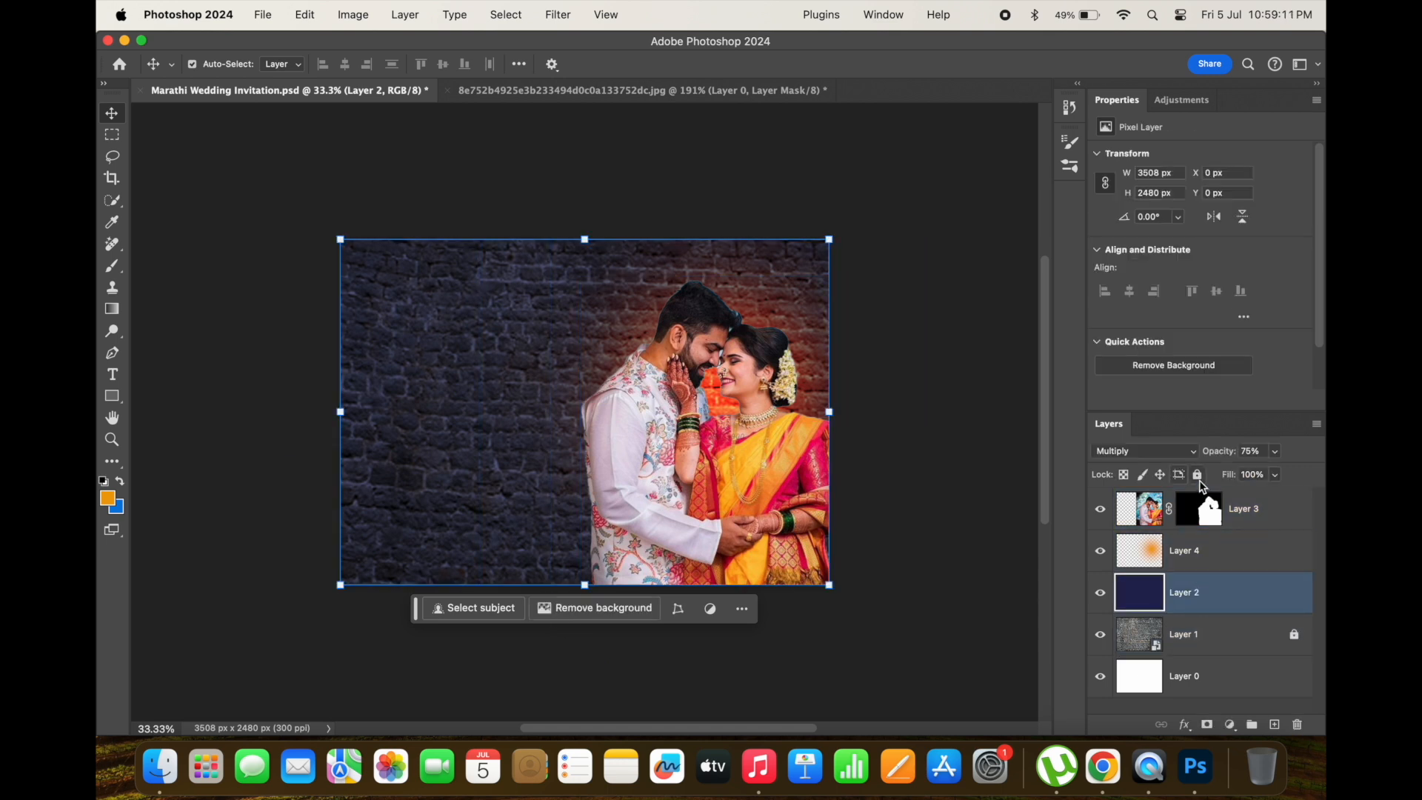
pyautogui.click(1208, 493)
pyautogui.click(1227, 563)
pyautogui.keyDown('shift'); pyautogui.click(363, 442); pyautogui.keyUp('shift')
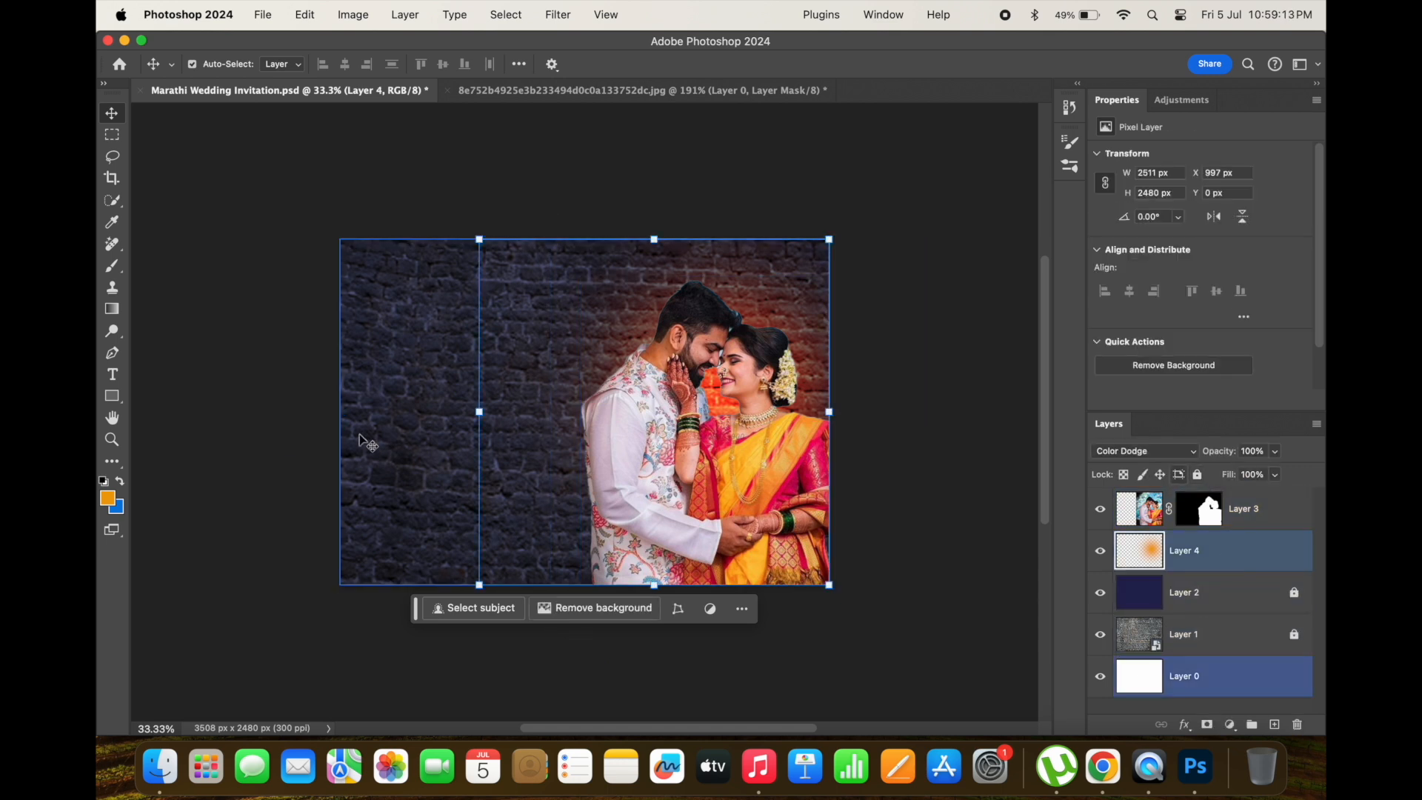
pyautogui.press('b')
pyautogui.press('v')
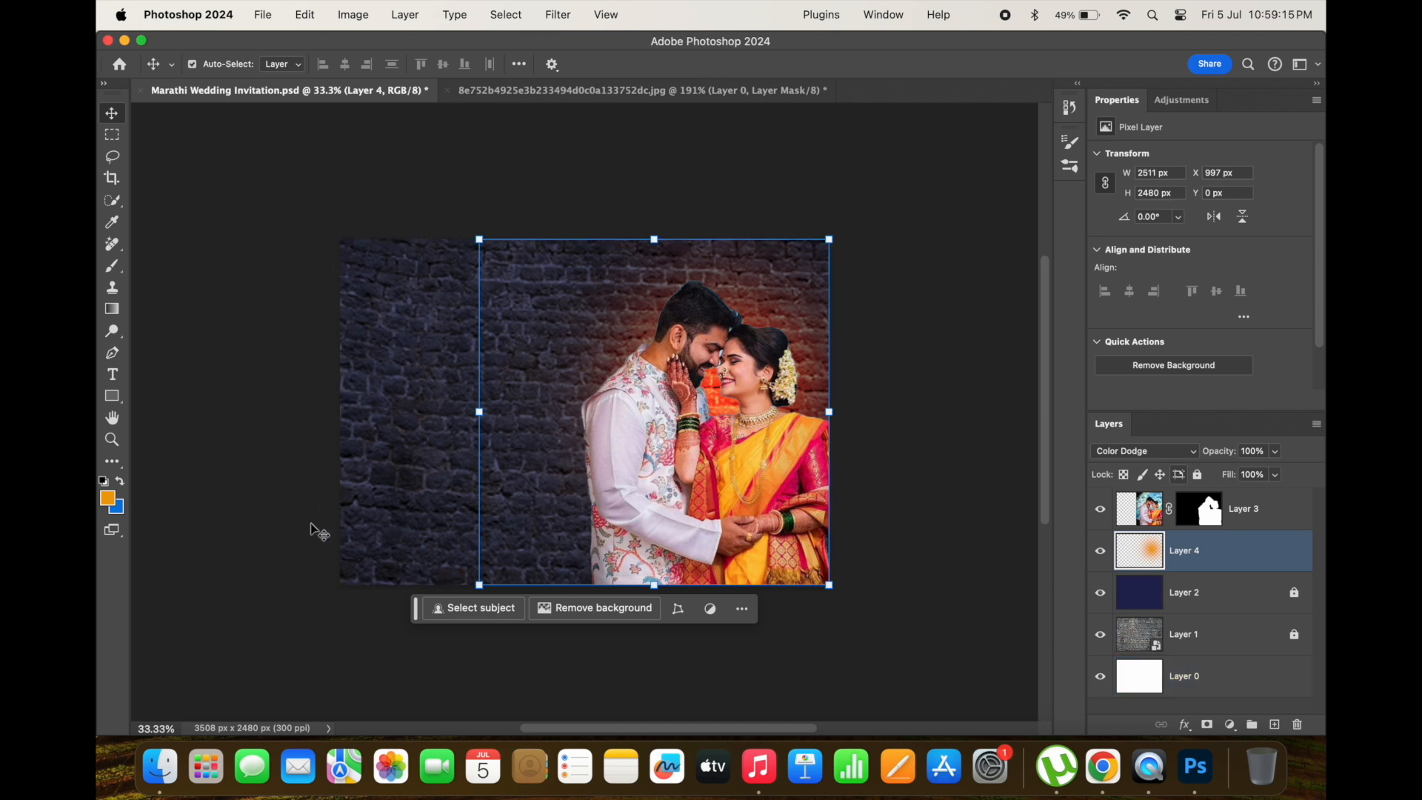
# - Lock the couple layer completely and delete the white base layer beneath the brick wall
pyautogui.click(1201, 498)
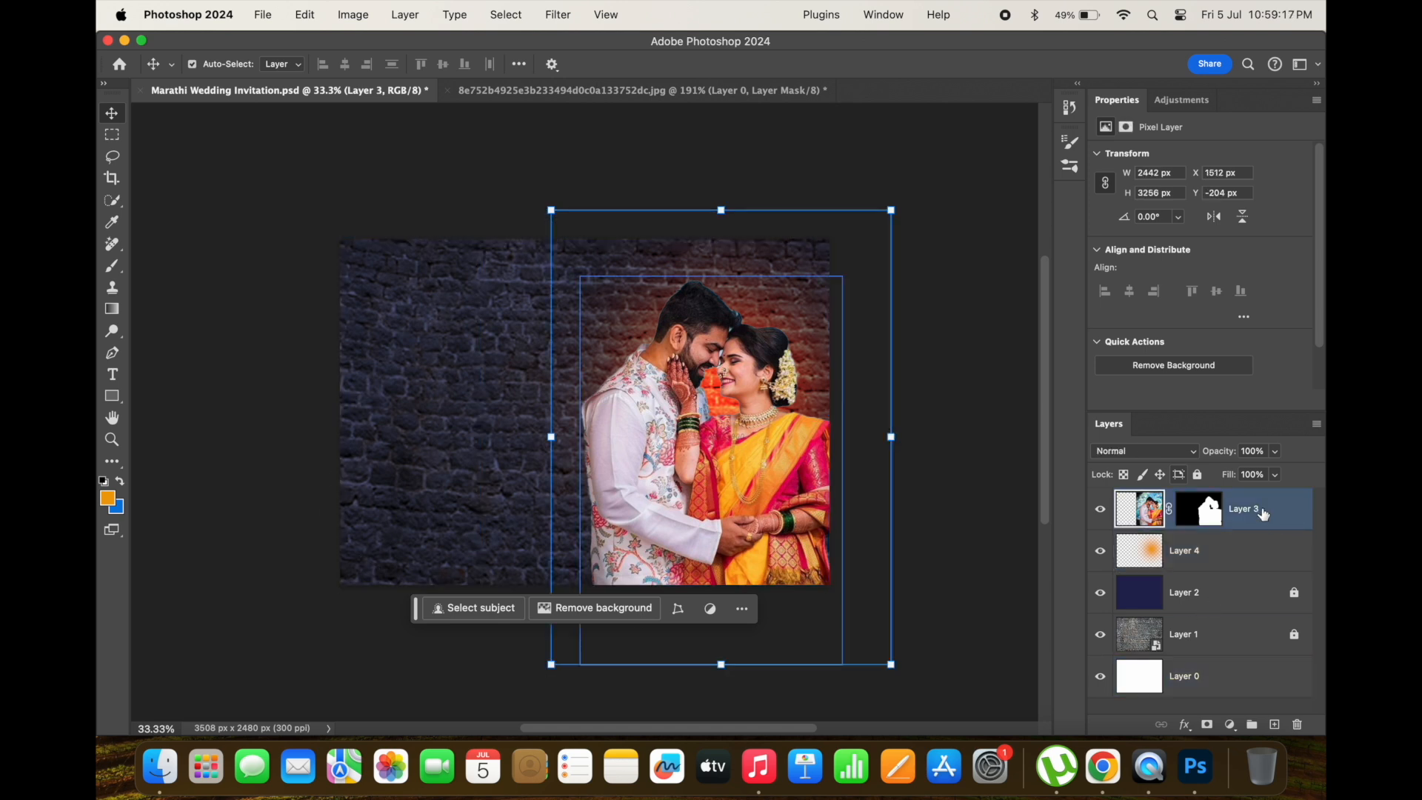
pyautogui.click(1197, 475)
pyautogui.click(382, 454)
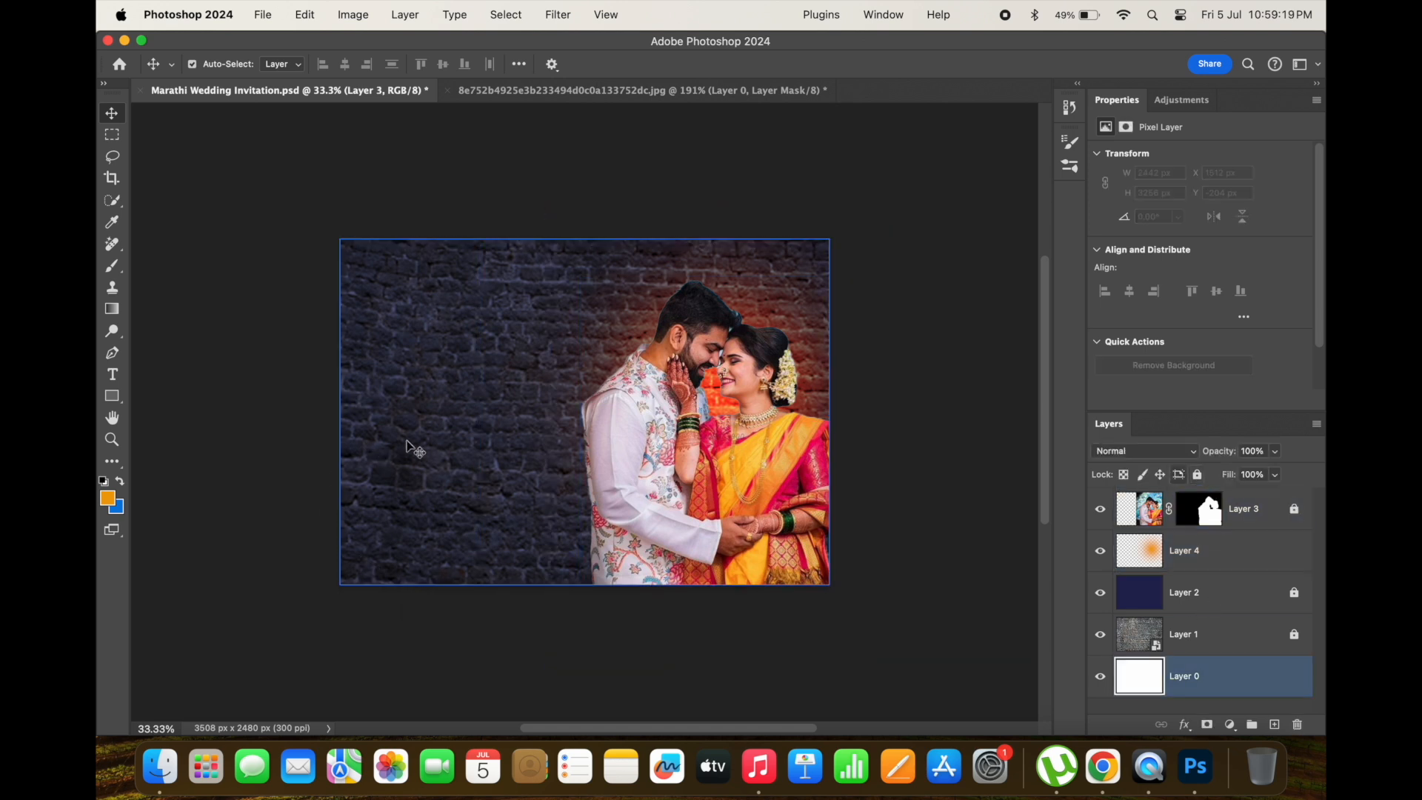
pyautogui.moveTo(481, 491); pyautogui.dragTo(508, 514)
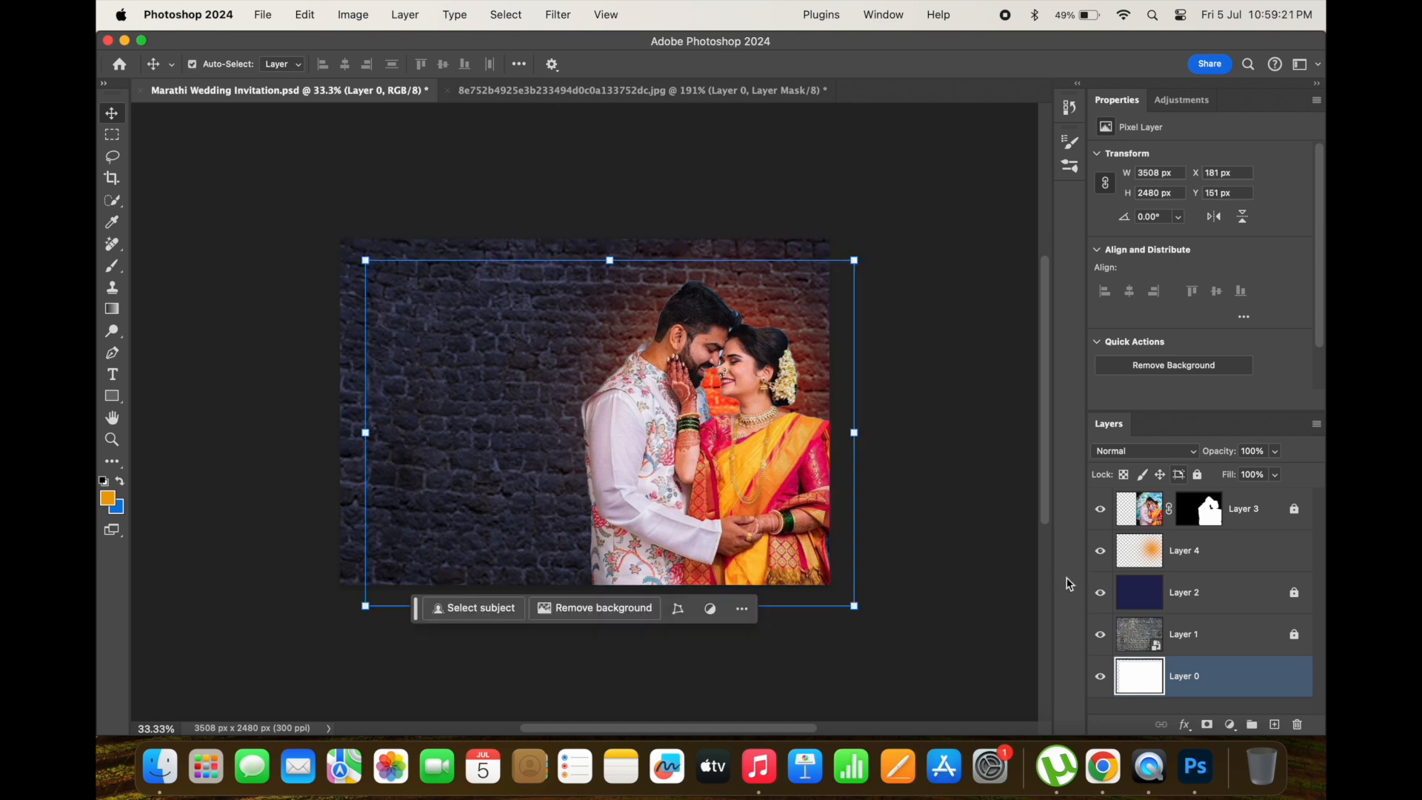
pyautogui.press('Delete')
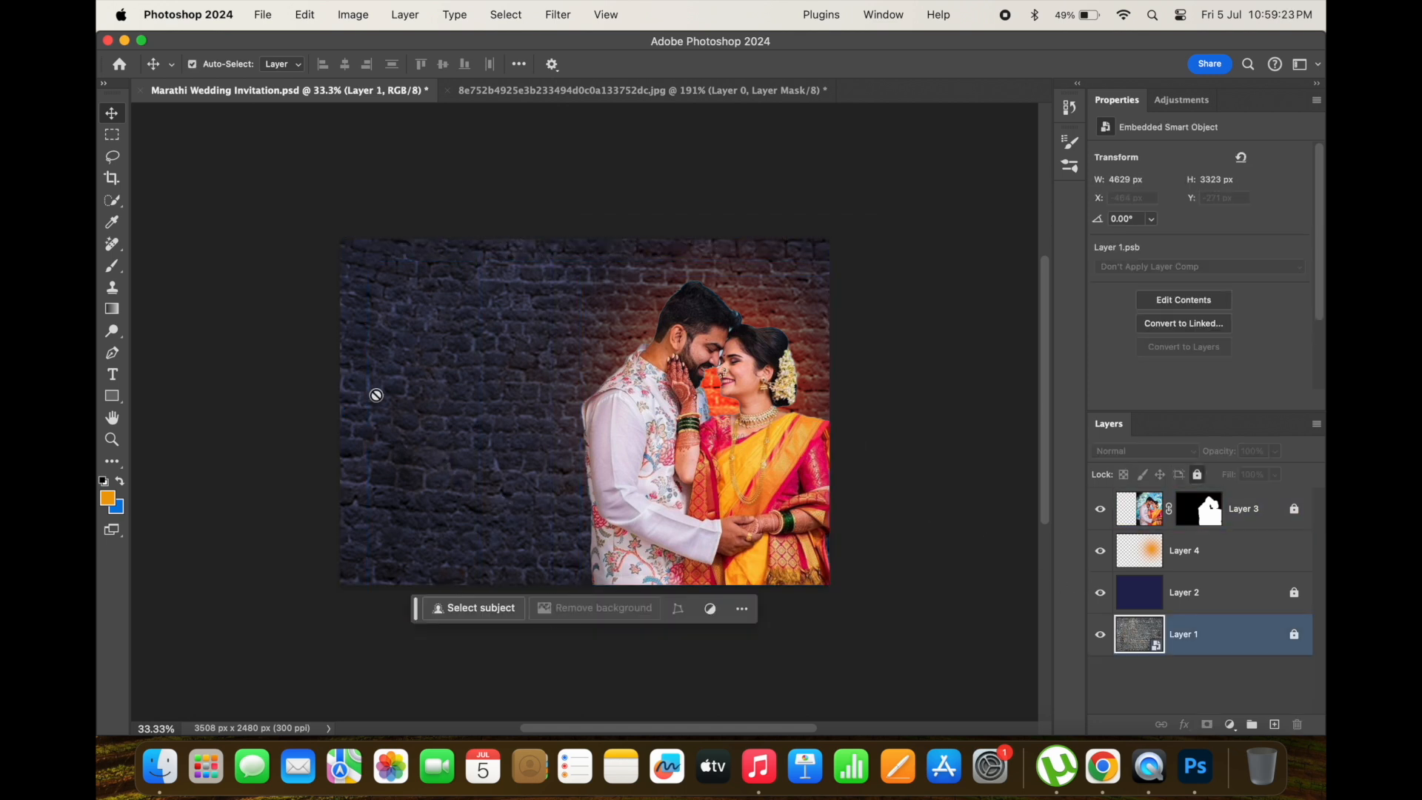
# - Deselect all layers and save the invitation document
pyautogui.click(1214, 552)
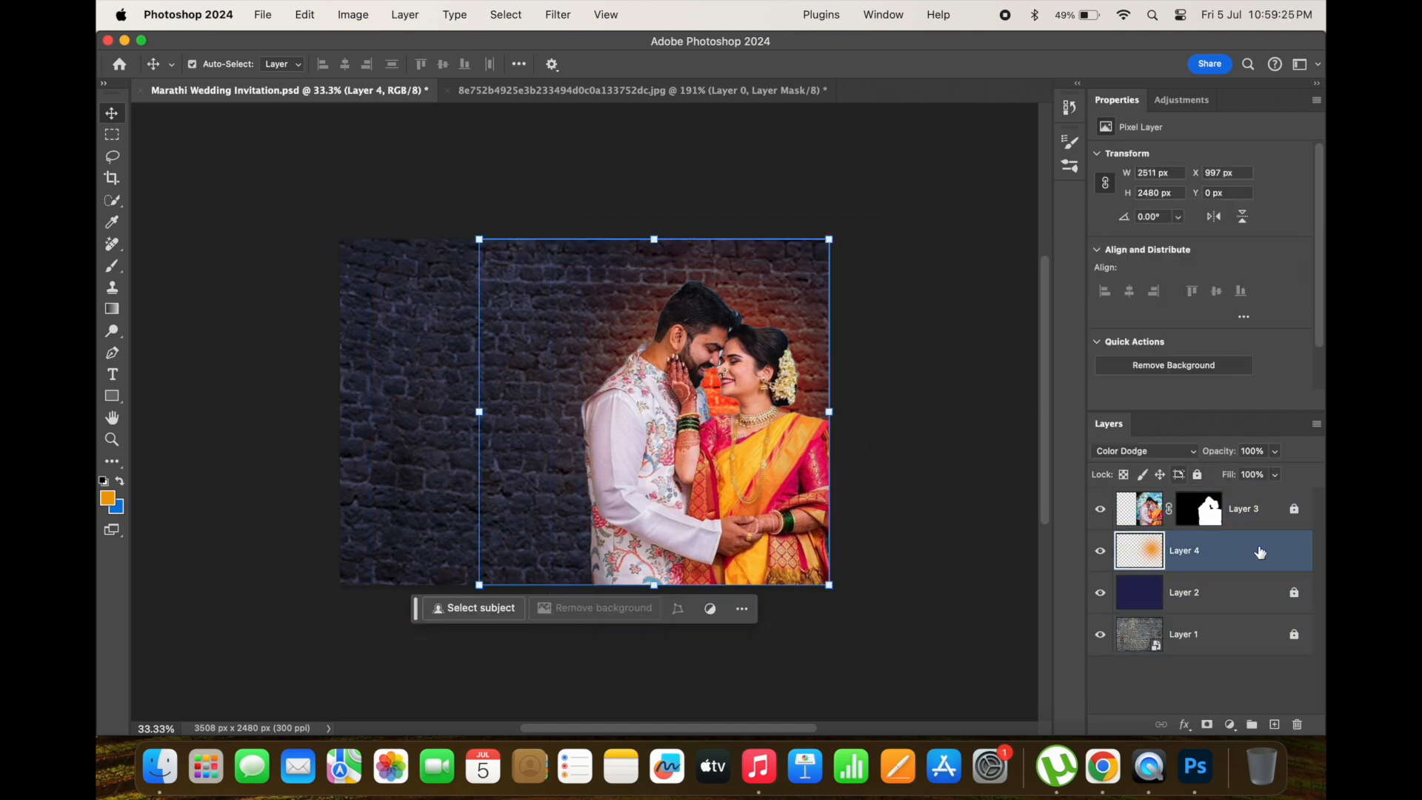
pyautogui.click(368, 385)
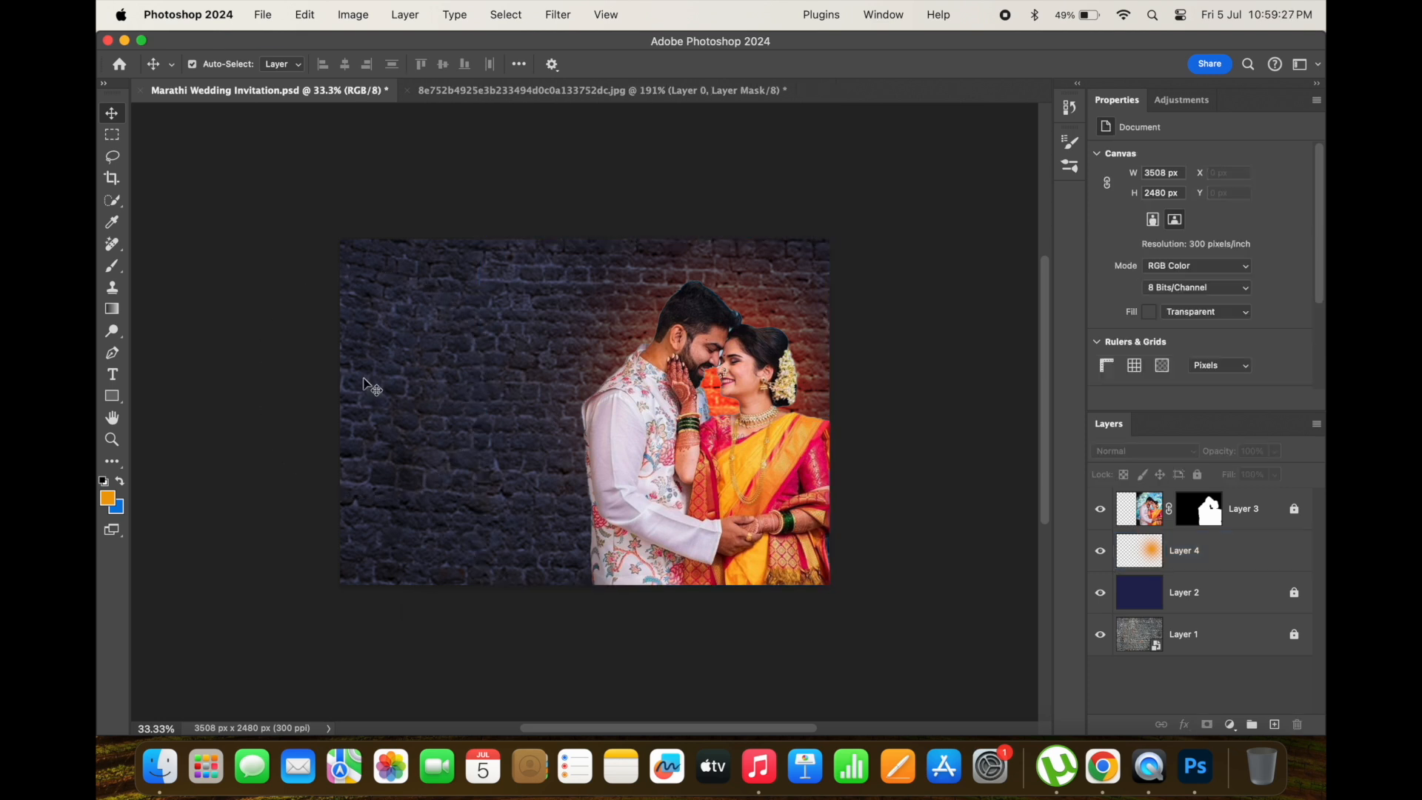
pyautogui.press('super+s')
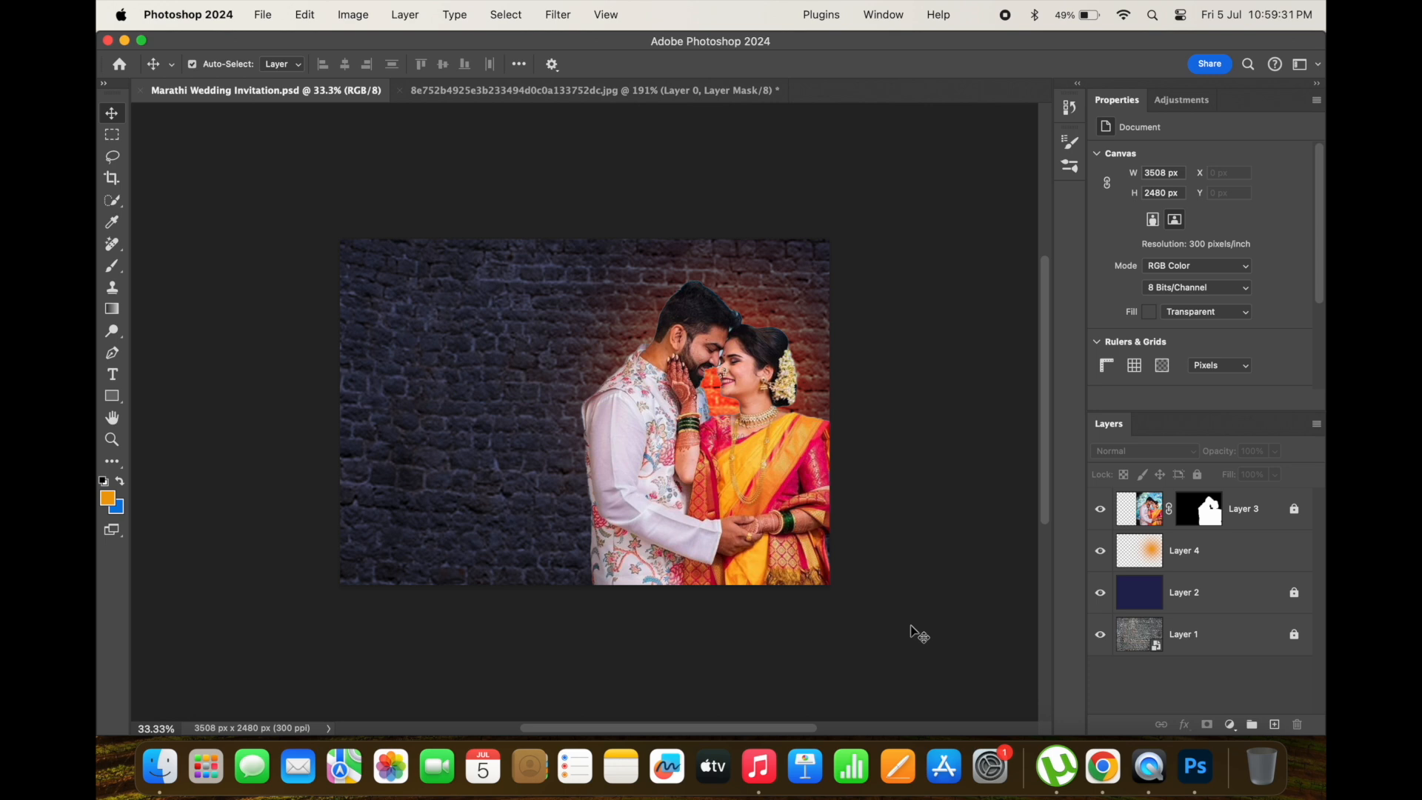
# - Duplicate the orange glow layer behind the couple
pyautogui.click(1209, 567)
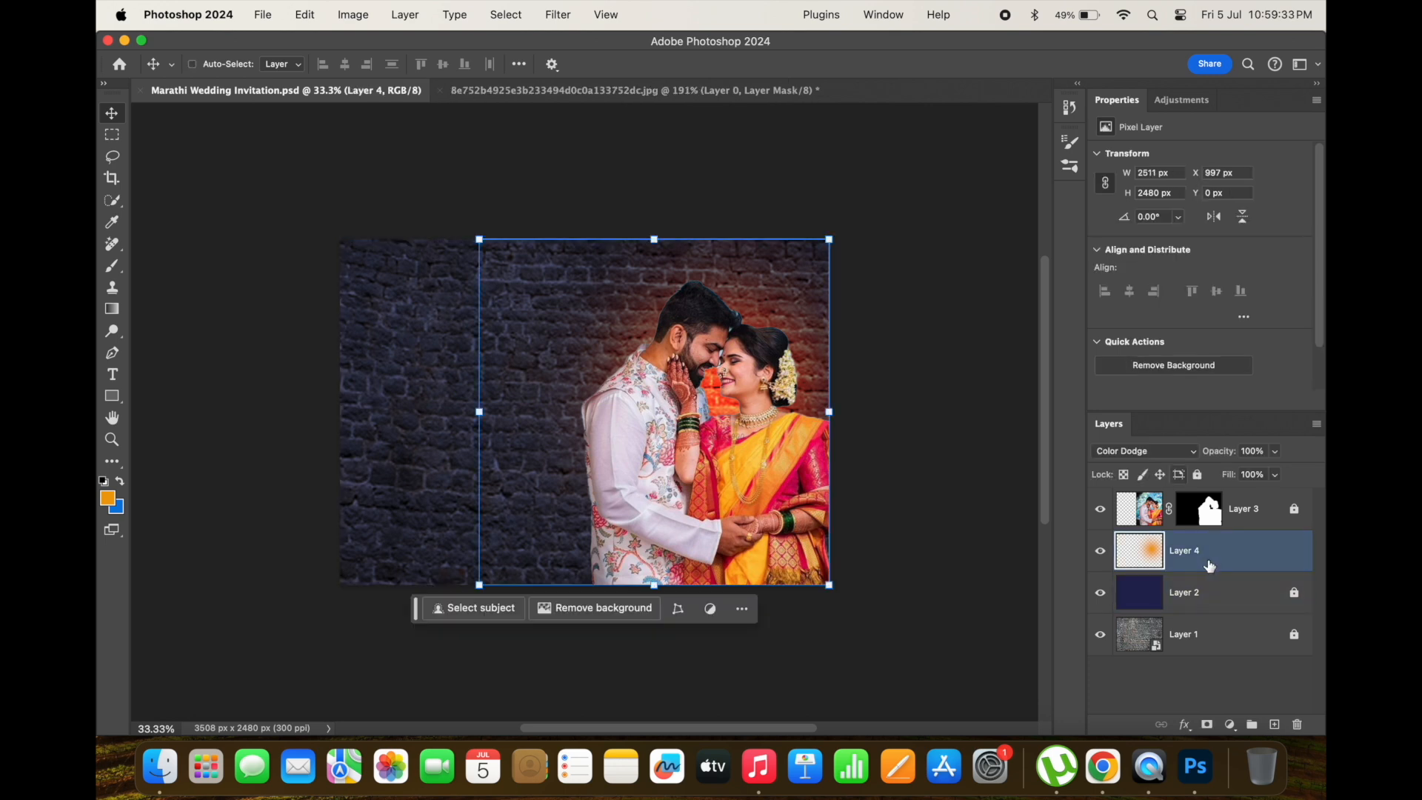
pyautogui.press('super+j')
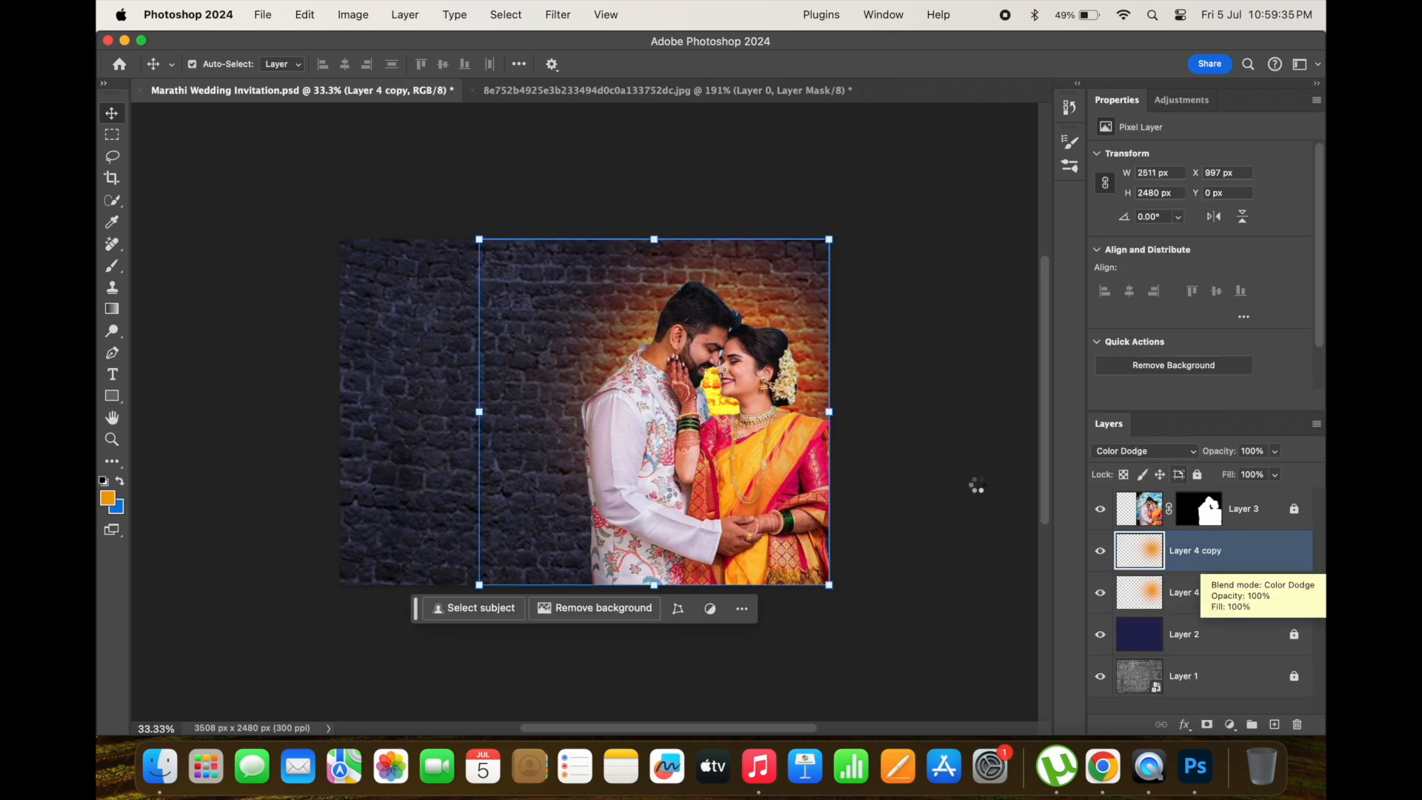
pyautogui.press('t')
pyautogui.moveTo(654, 411); pyautogui.dragTo(361, 320)
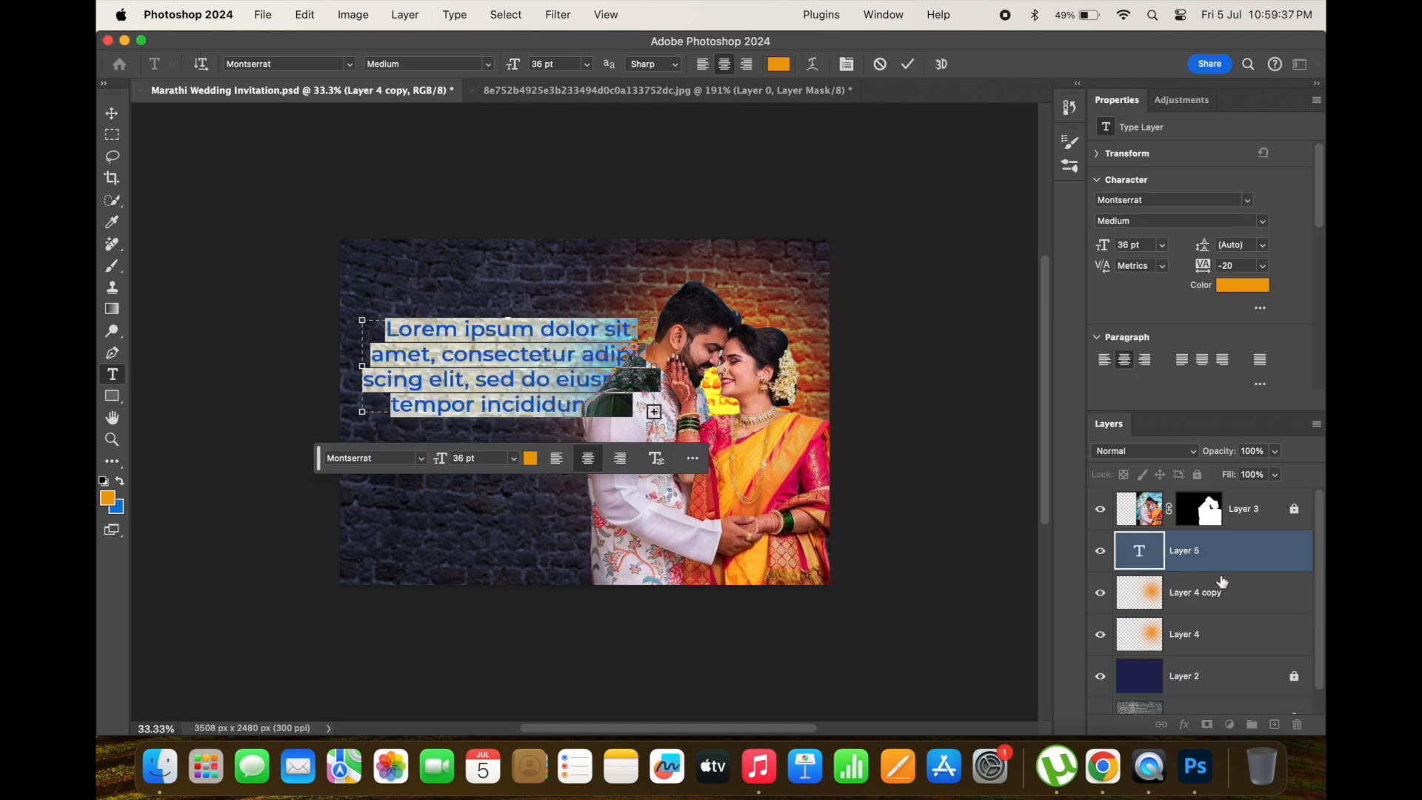
pyautogui.click(964, 514)
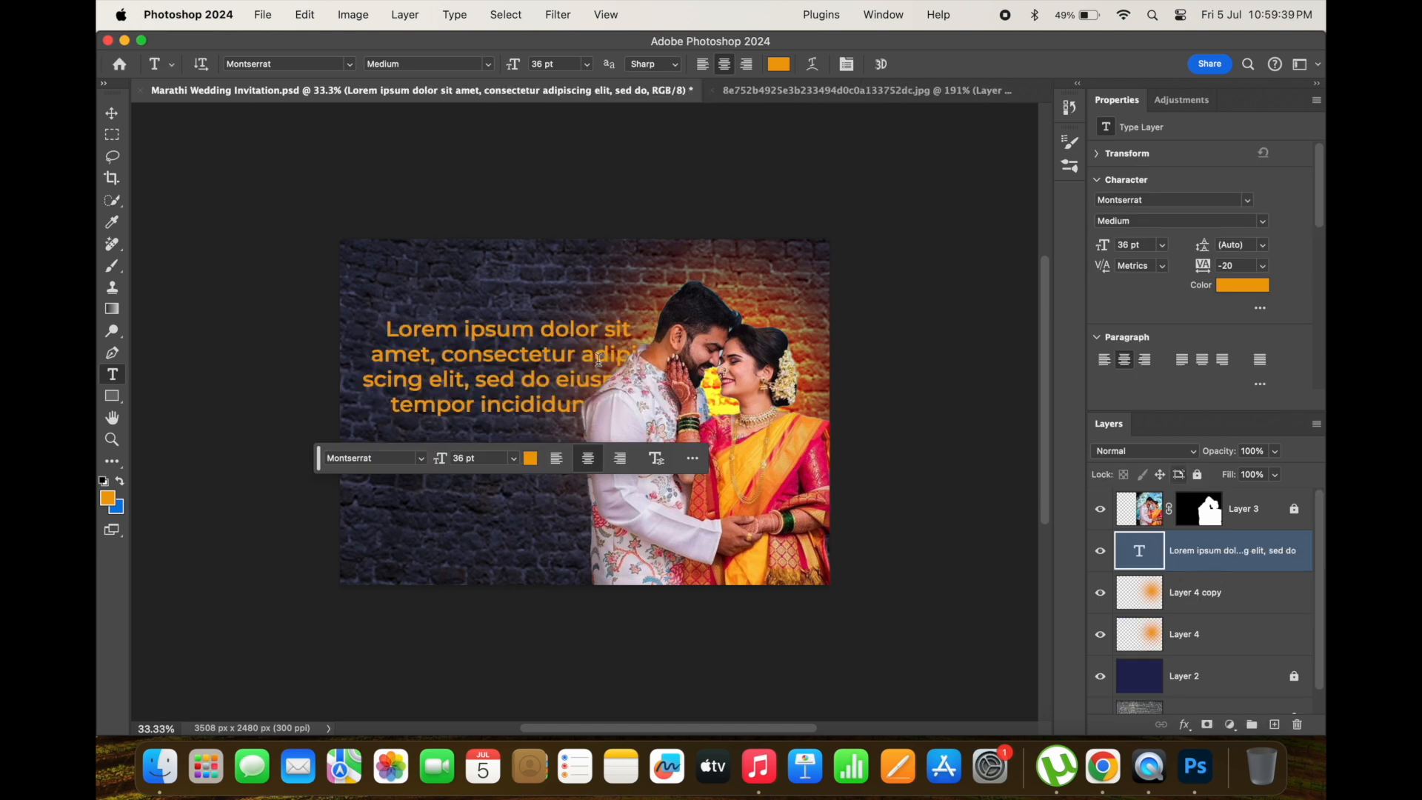
pyautogui.press('Delete')
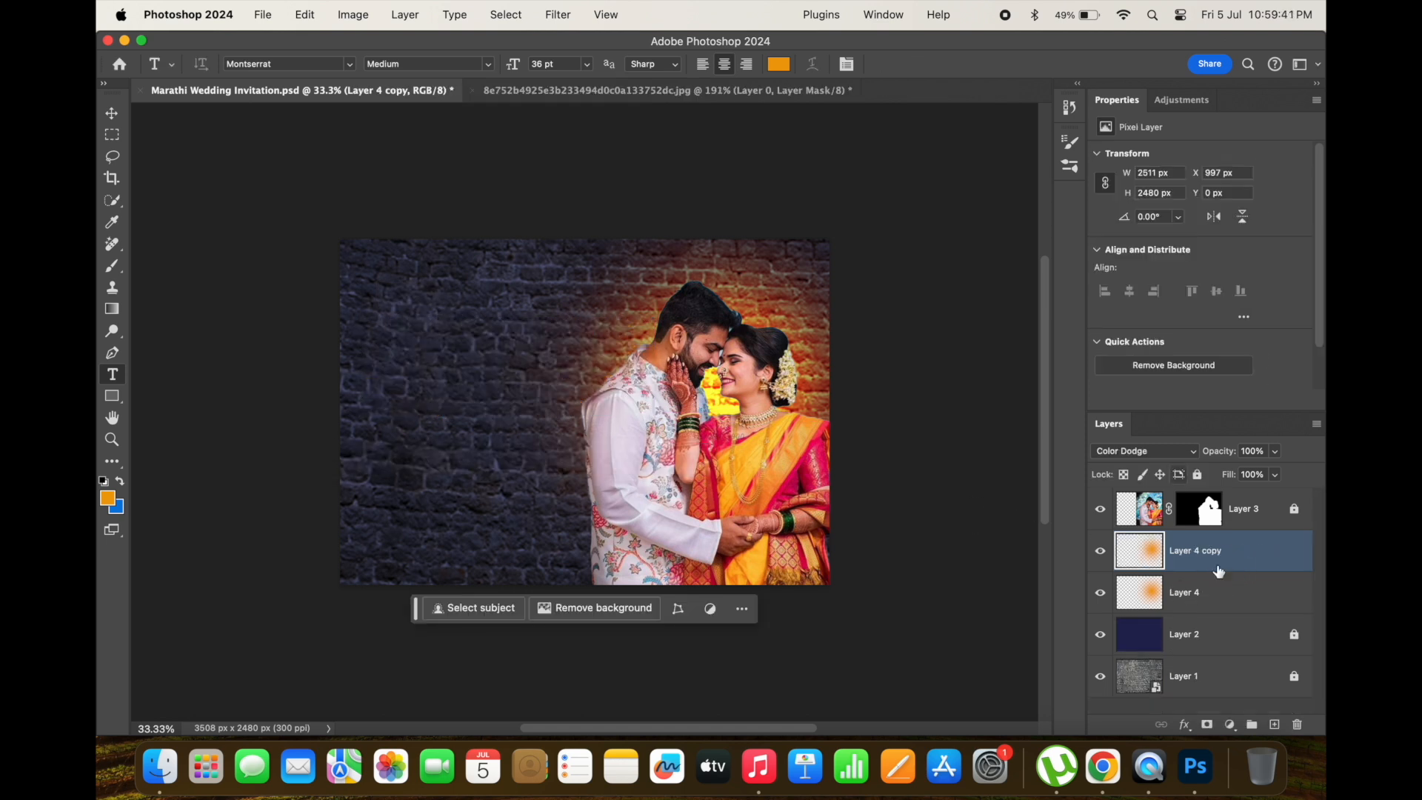
# - Move the duplicated glow to the upper-left corner of the canvas and save the document
pyautogui.press('super+t')
pyautogui.moveTo(741, 451); pyautogui.dragTo(388, 266)
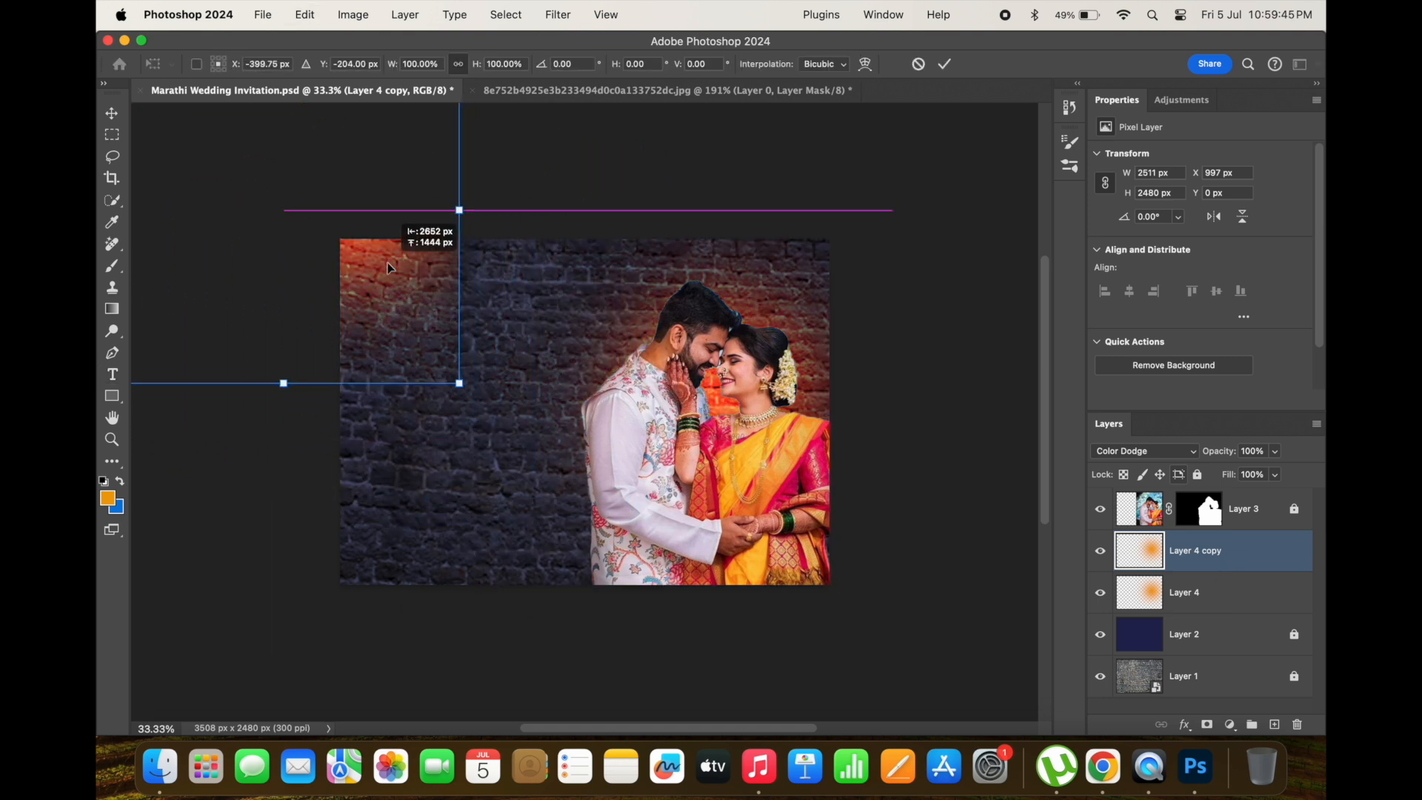
pyautogui.press('Return')
pyautogui.press('t')
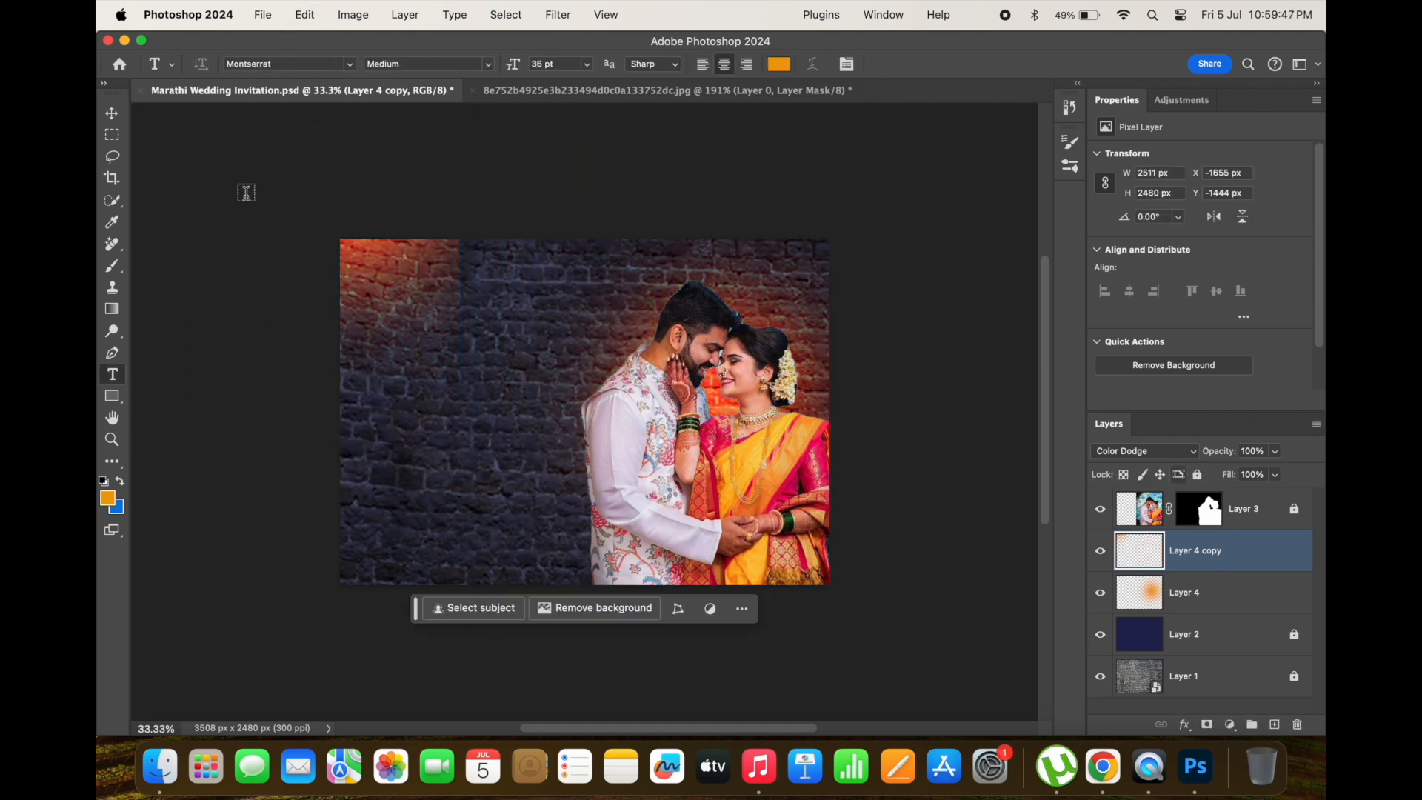
pyautogui.click(111, 114)
pyautogui.click(438, 191)
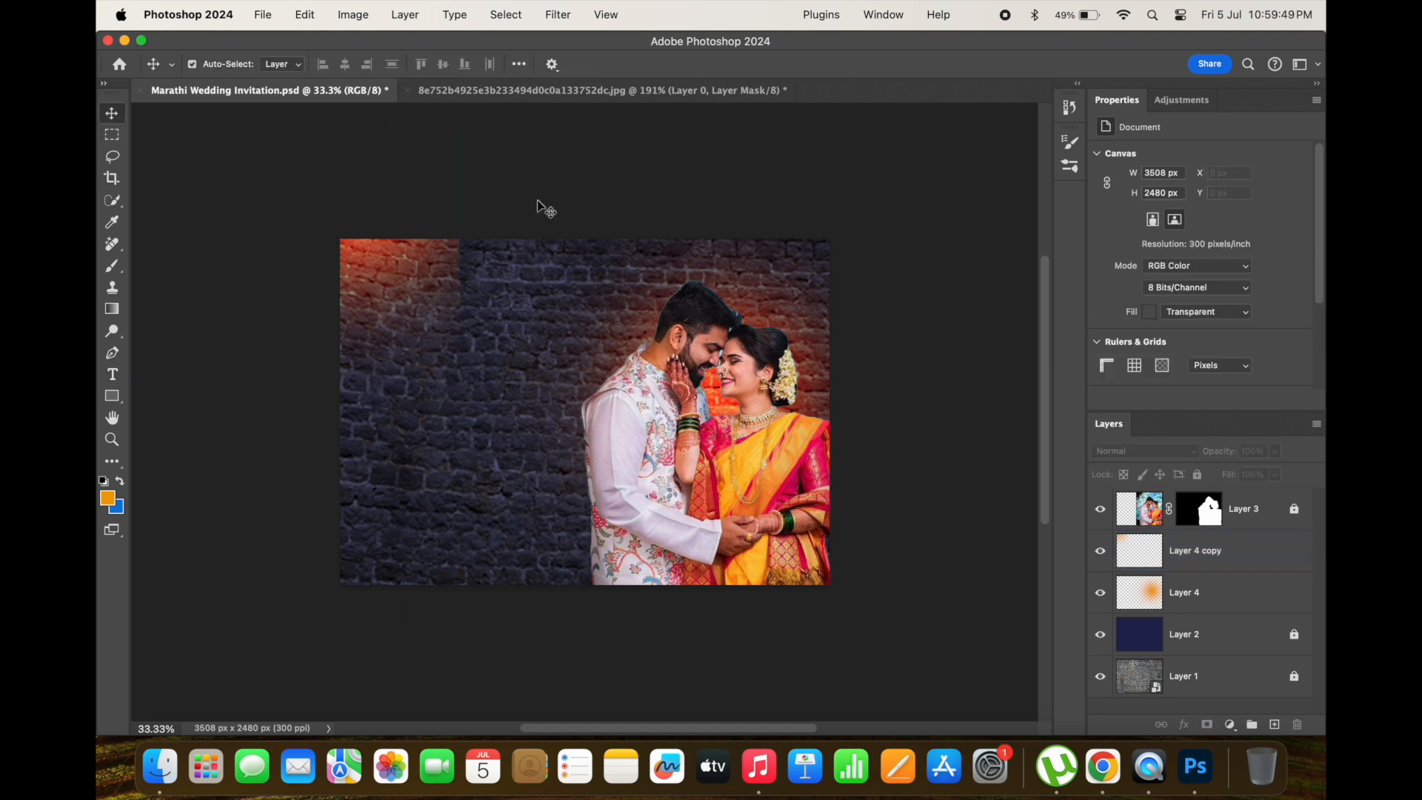
pyautogui.press('super+s')
# - Transform the duplicated glow at the canvas's upper-left corner so its edges blend softly into the brick wall
pyautogui.press('super+minus')
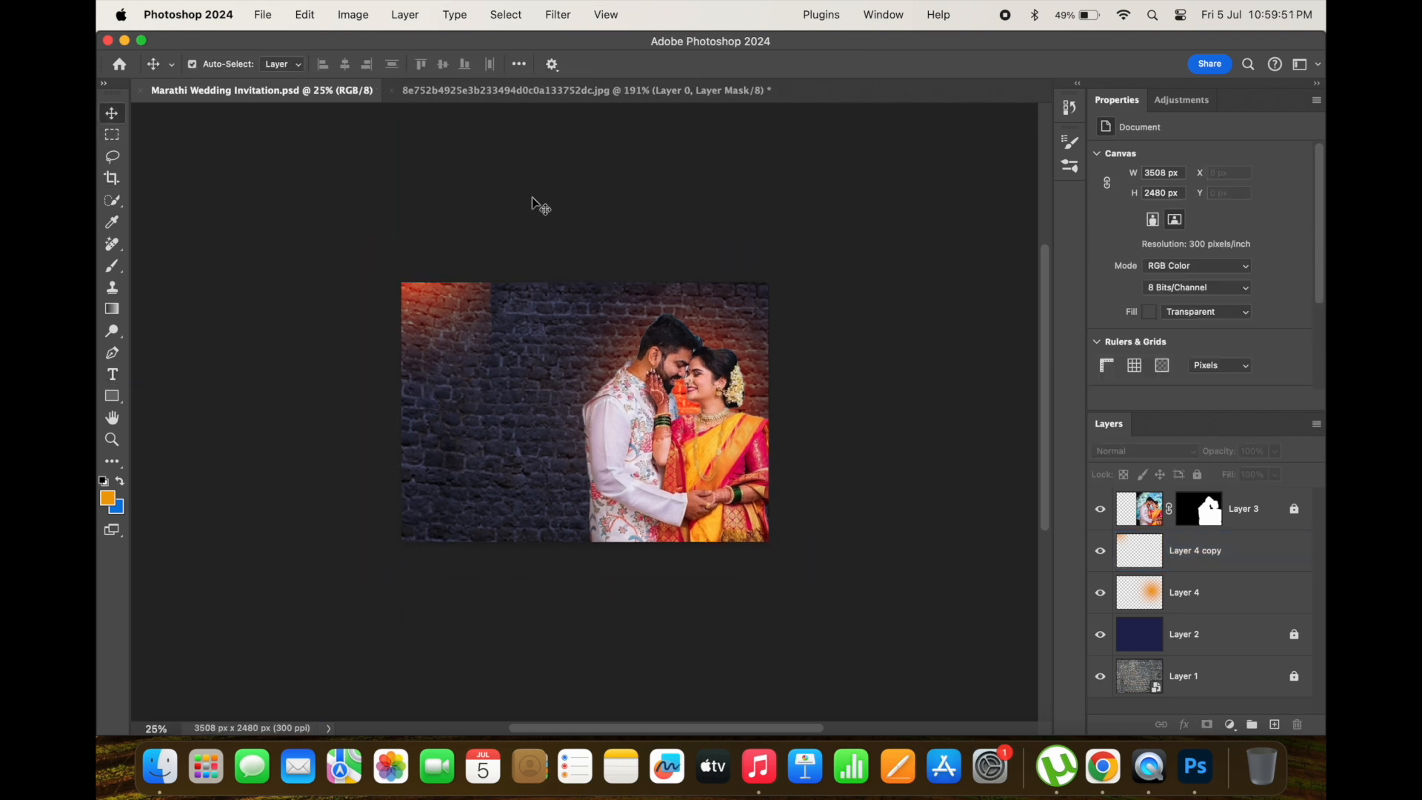
pyautogui.keyDown('super'); pyautogui.click(486, 298); pyautogui.keyUp('super')
pyautogui.moveTo(509, 118); pyautogui.dragTo(424, 465)
pyautogui.press('Return')
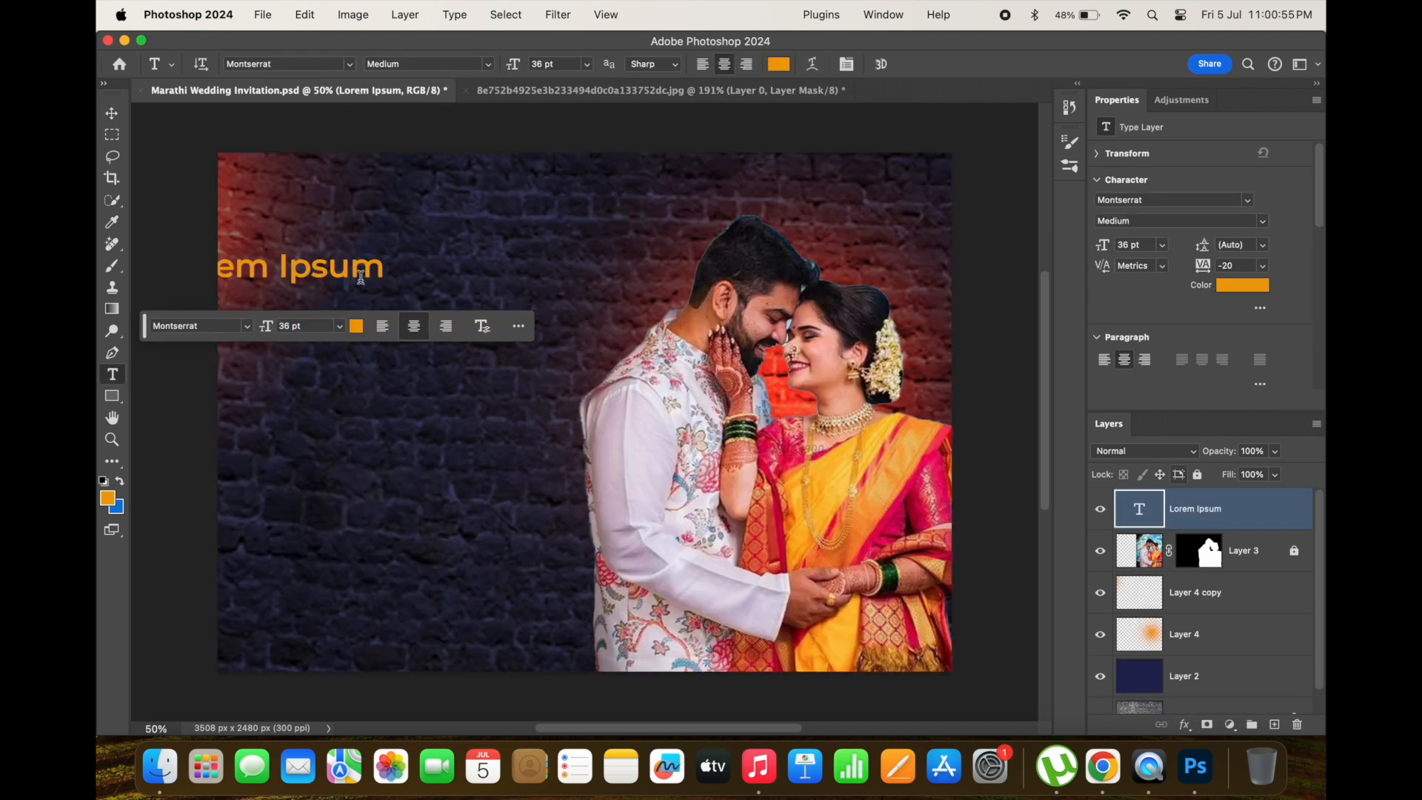
# - Replace the placeholder text with "GROOM" and scale it to 78.90% on the wall near the canvas's upper-left area
pyautogui.click(361, 277)
pyautogui.press('super+a')
pyautogui.write('GROOM')
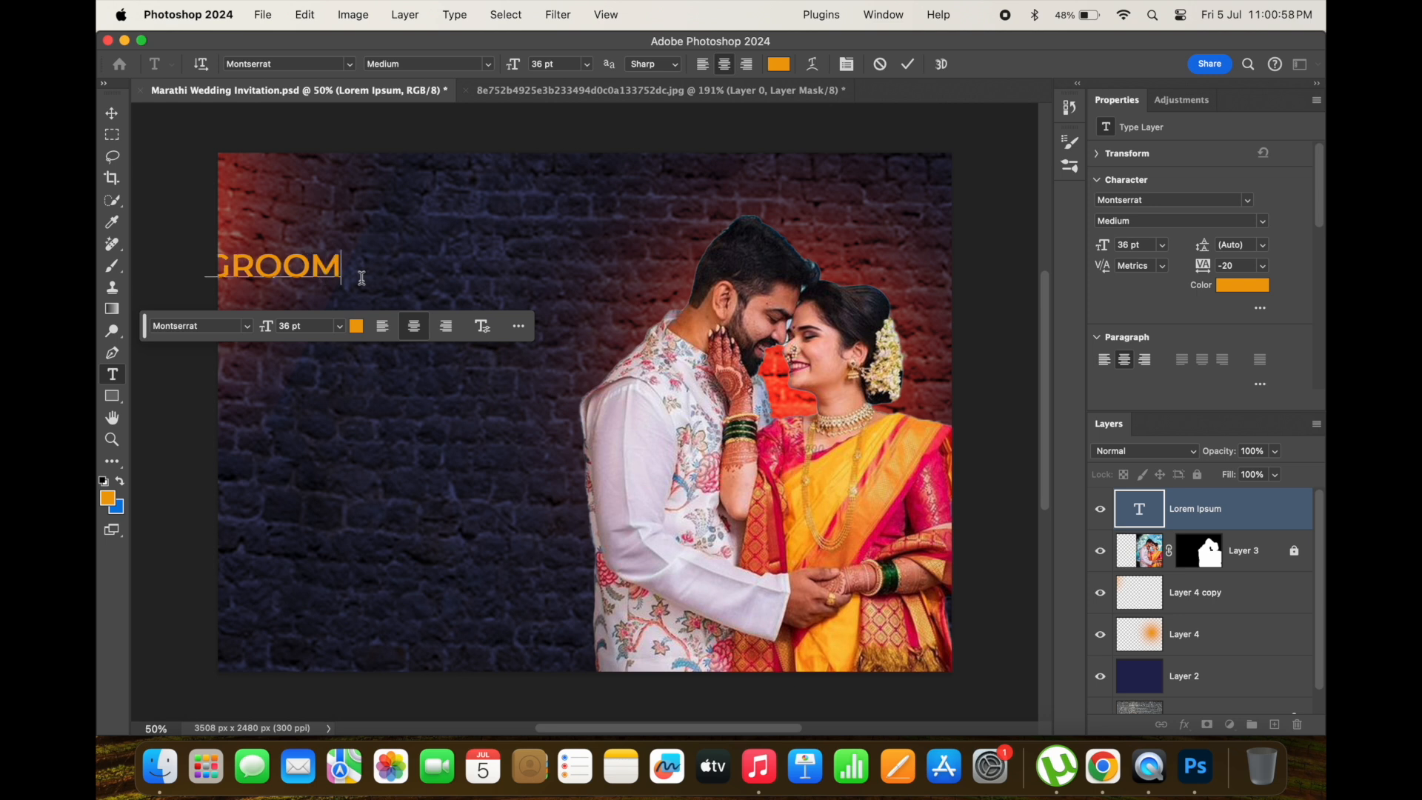
pyautogui.click(111, 115)
pyautogui.moveTo(286, 251); pyautogui.dragTo(321, 298)
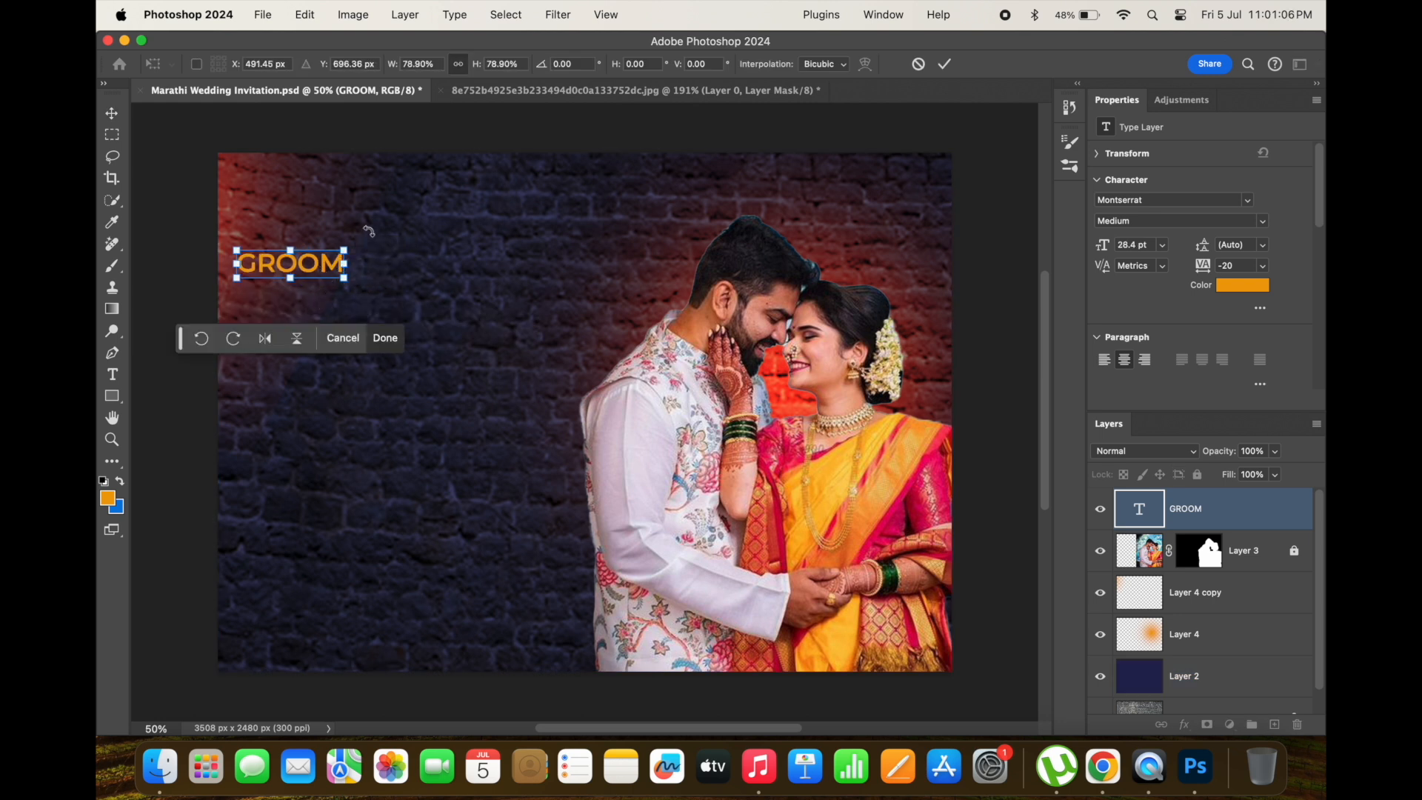
pyautogui.press('Return')
# - Duplicate the GROOM text just below itself and change the copy to the groom's first name
pyautogui.moveTo(300, 274); pyautogui.dragTo(315, 348)
pyautogui.doubleClick(315, 335)
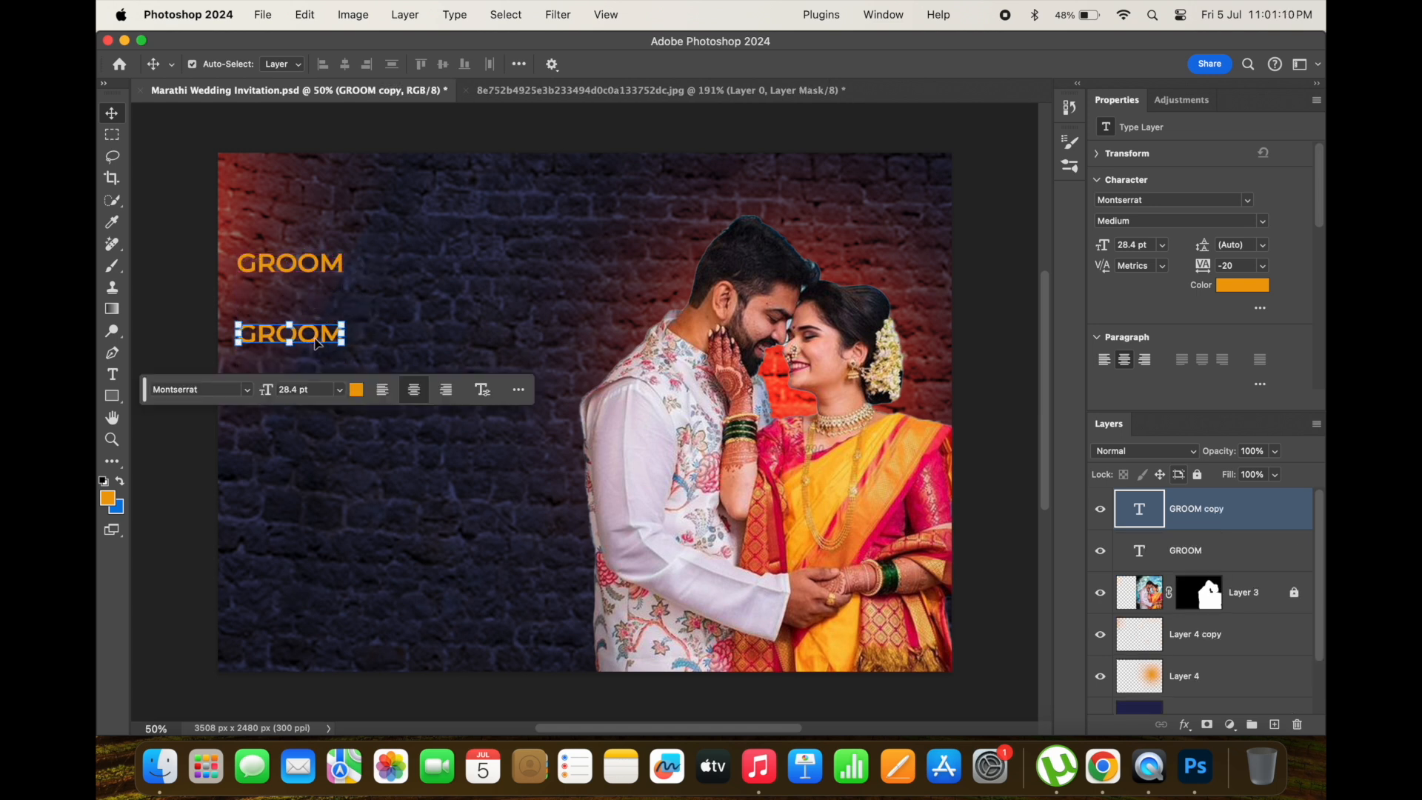
pyautogui.write('Omkar')
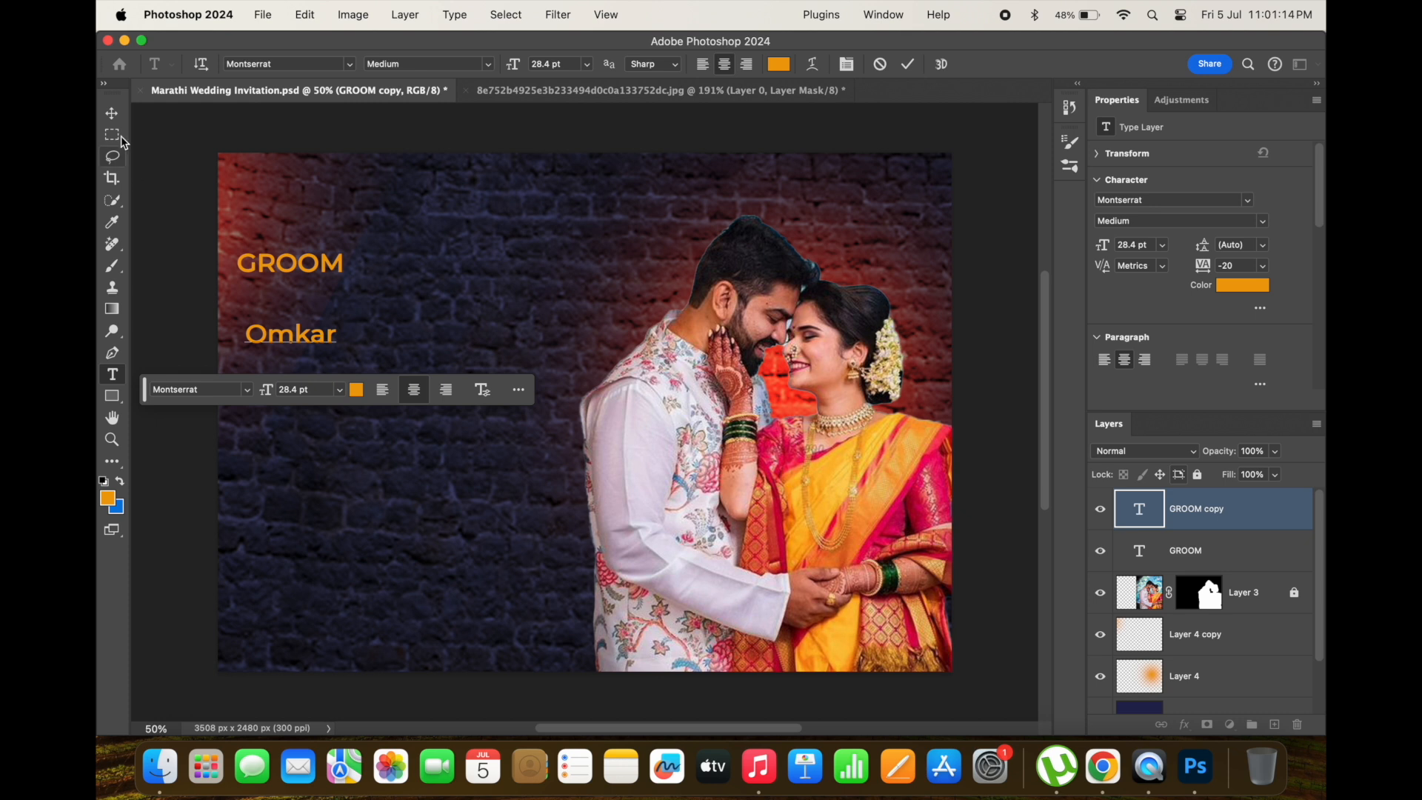
pyautogui.click(113, 117)
# - Set the groom's name in Great Vibes Regular at 74.24 pt and place a duplicate of it beside the couple
pyautogui.click(1248, 201)
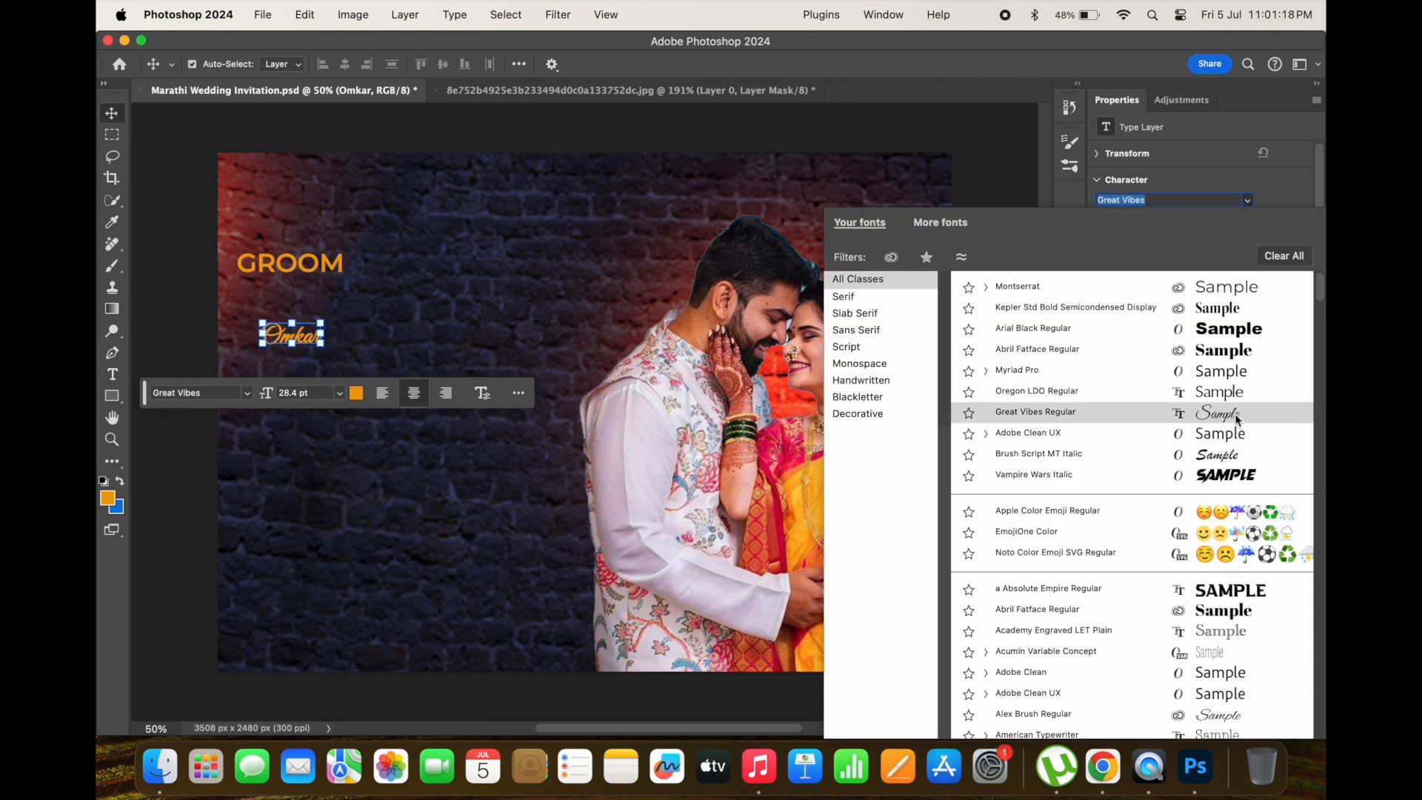
pyautogui.click(1222, 412)
pyautogui.moveTo(322, 344); pyautogui.dragTo(612, 347)
pyautogui.press('Return')
# - Change the duplicated name to the bride's first name
pyautogui.doubleClick(611, 345)
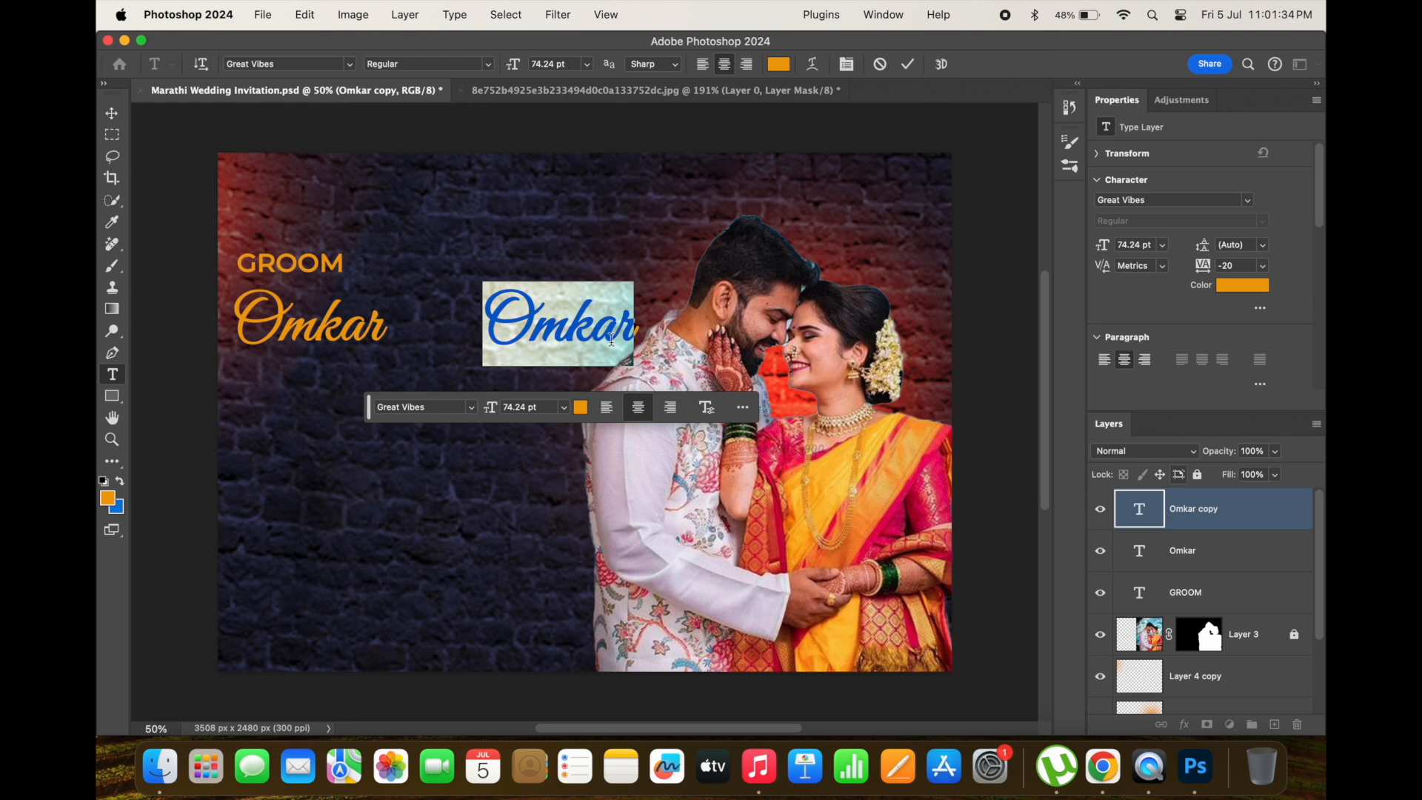
pyautogui.write('Pooja')
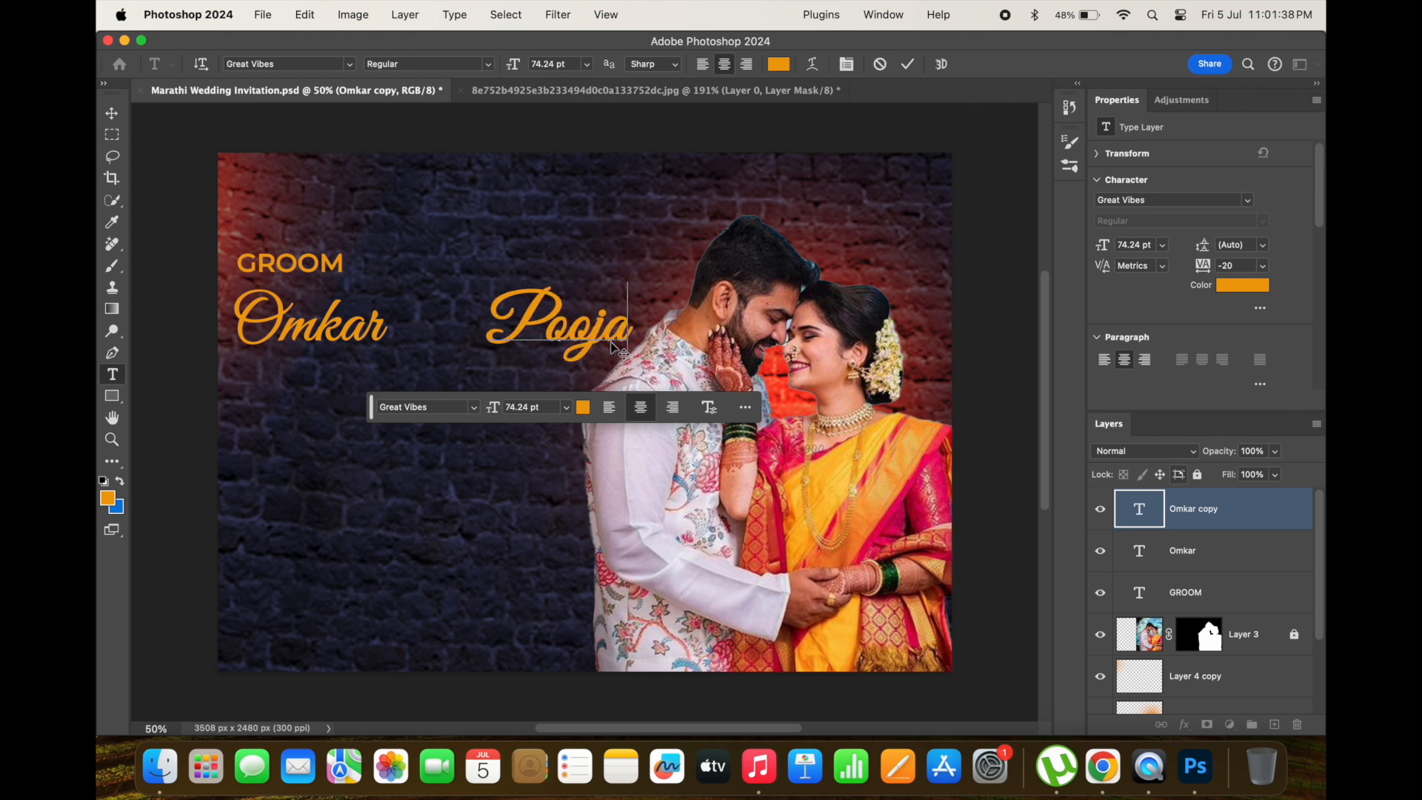
pyautogui.click(112, 112)
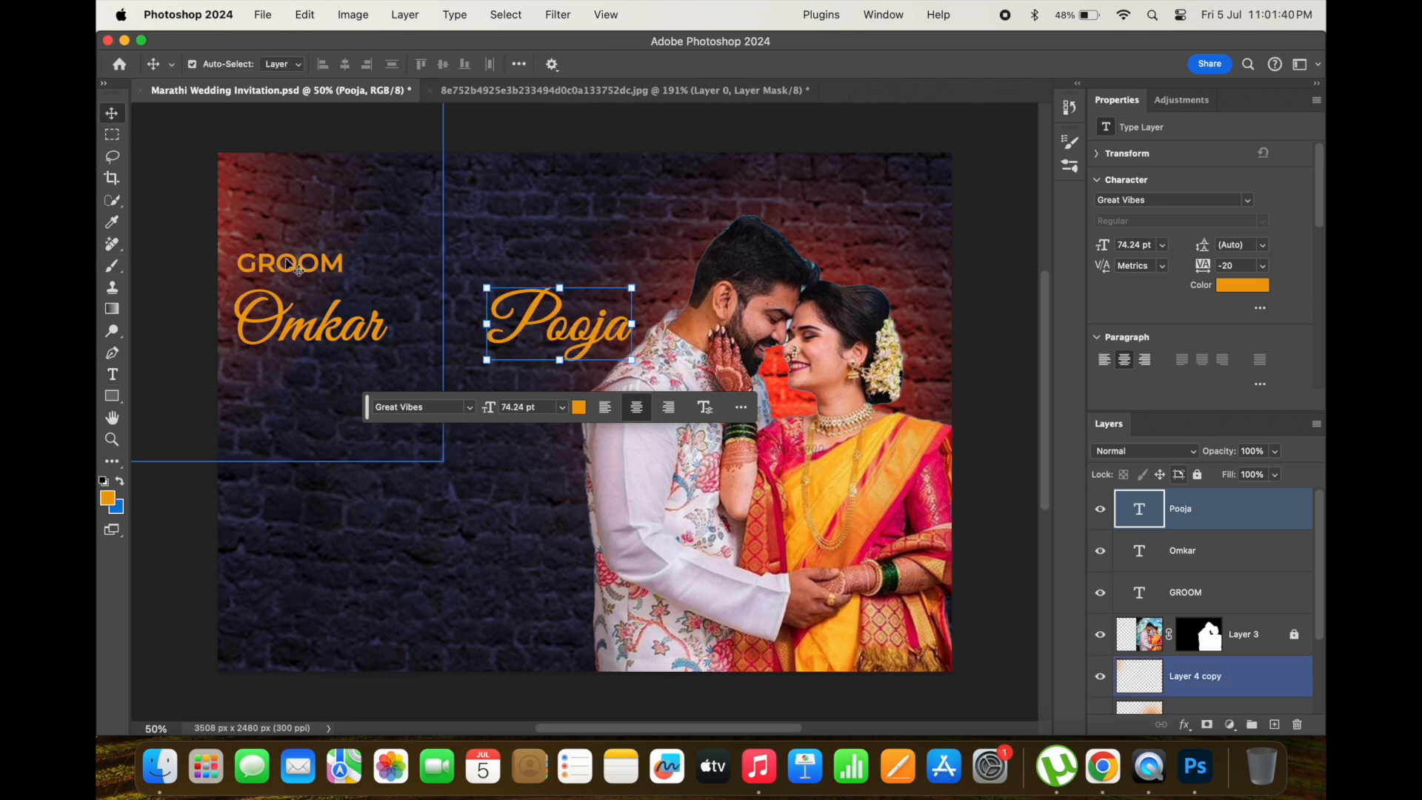
# - Duplicate the GROOM label above the bride's name and change the copy to "BRIDE"
pyautogui.click(326, 273)
pyautogui.moveTo(326, 273); pyautogui.dragTo(612, 286)
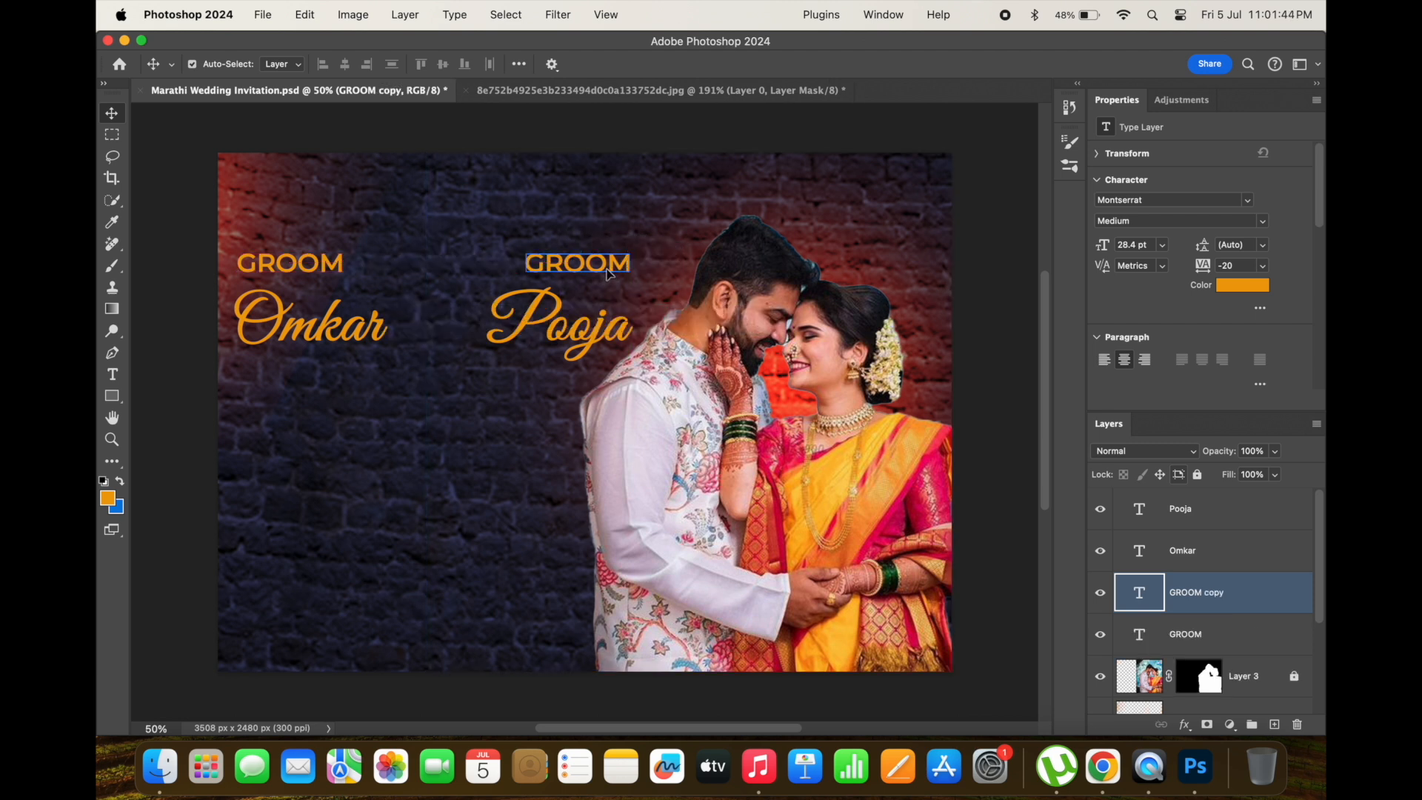
pyautogui.click(590, 216)
pyautogui.doubleClick(604, 263)
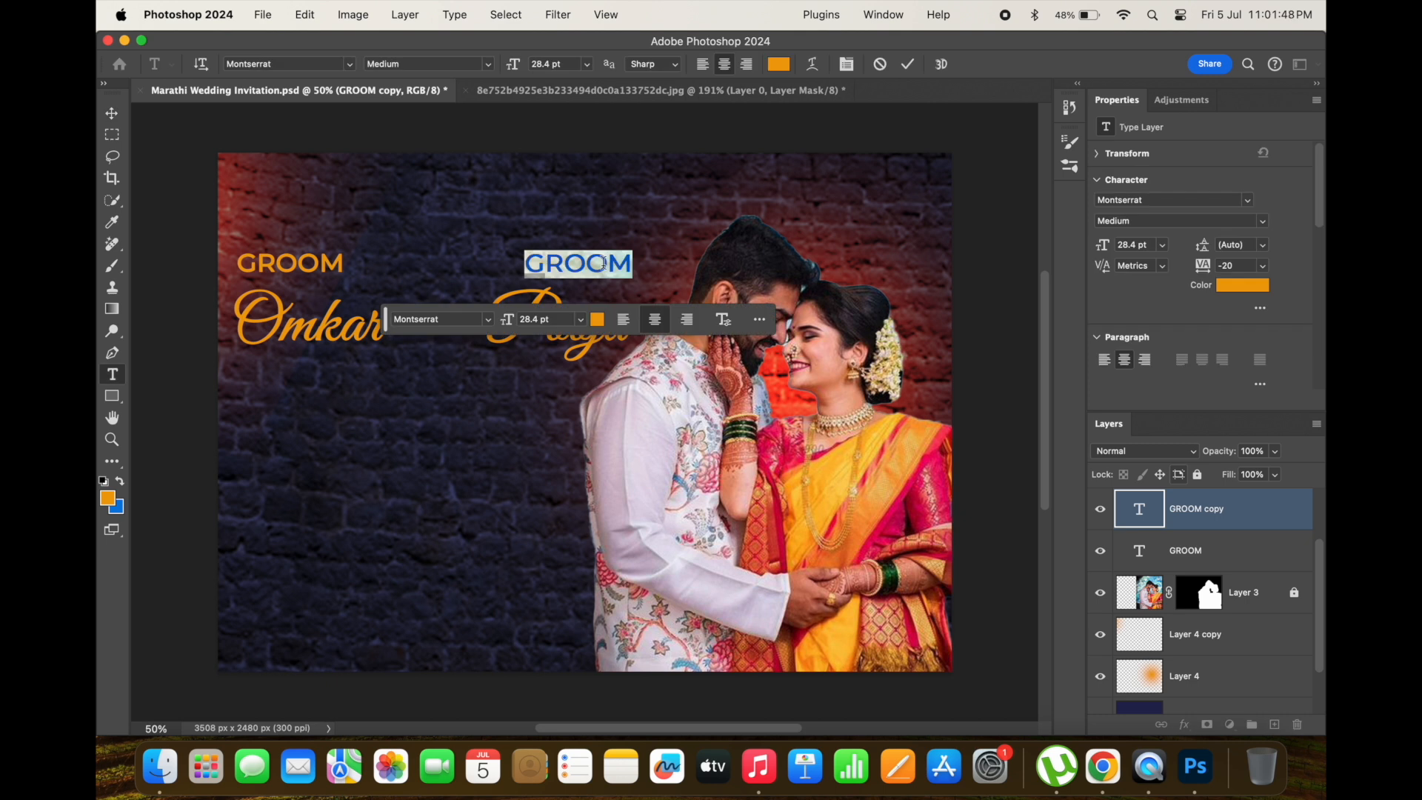
pyautogui.write('BRRIDE')
pyautogui.press('BackSpace')
pyautogui.press('BackSpace')
pyautogui.press('BackSpace')
pyautogui.write('DE')
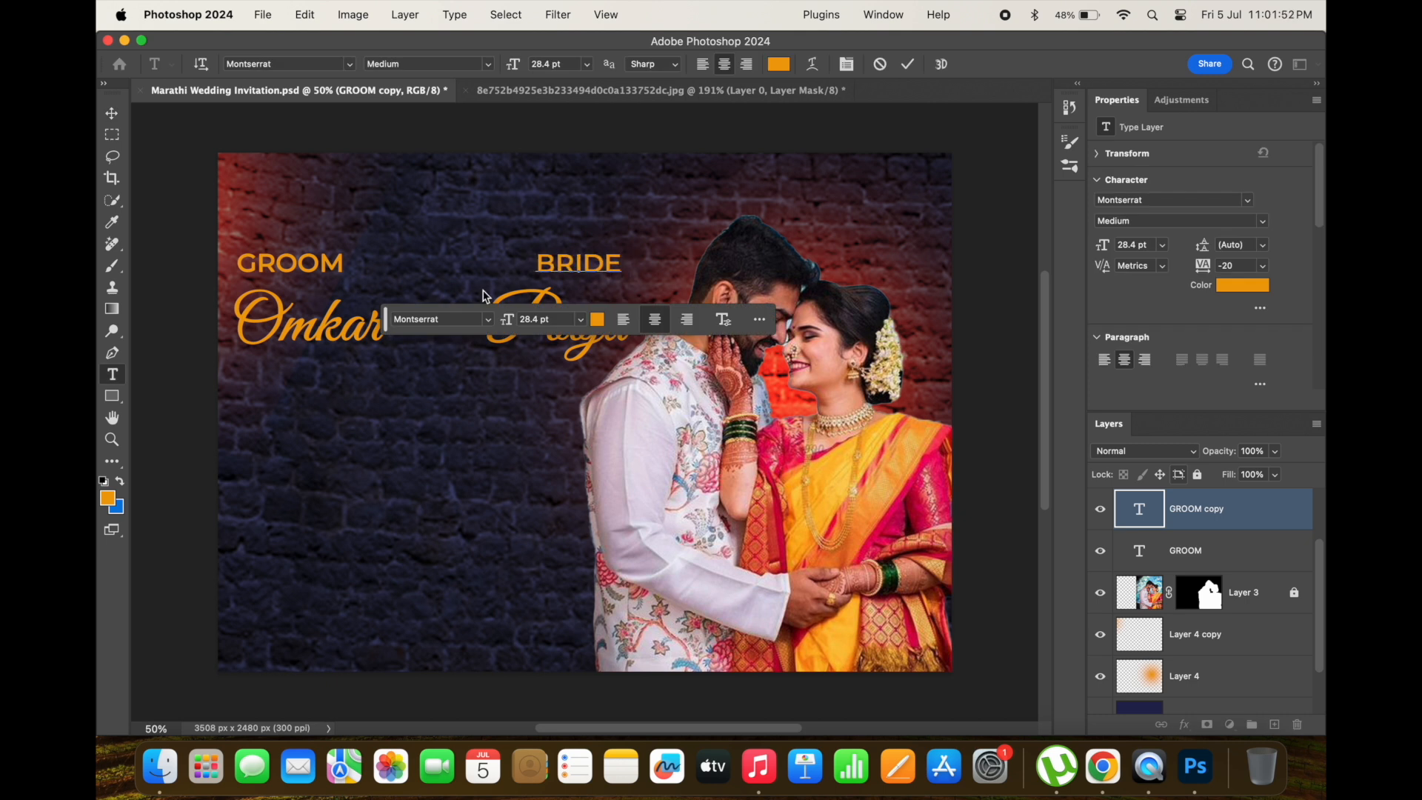
pyautogui.click(112, 113)
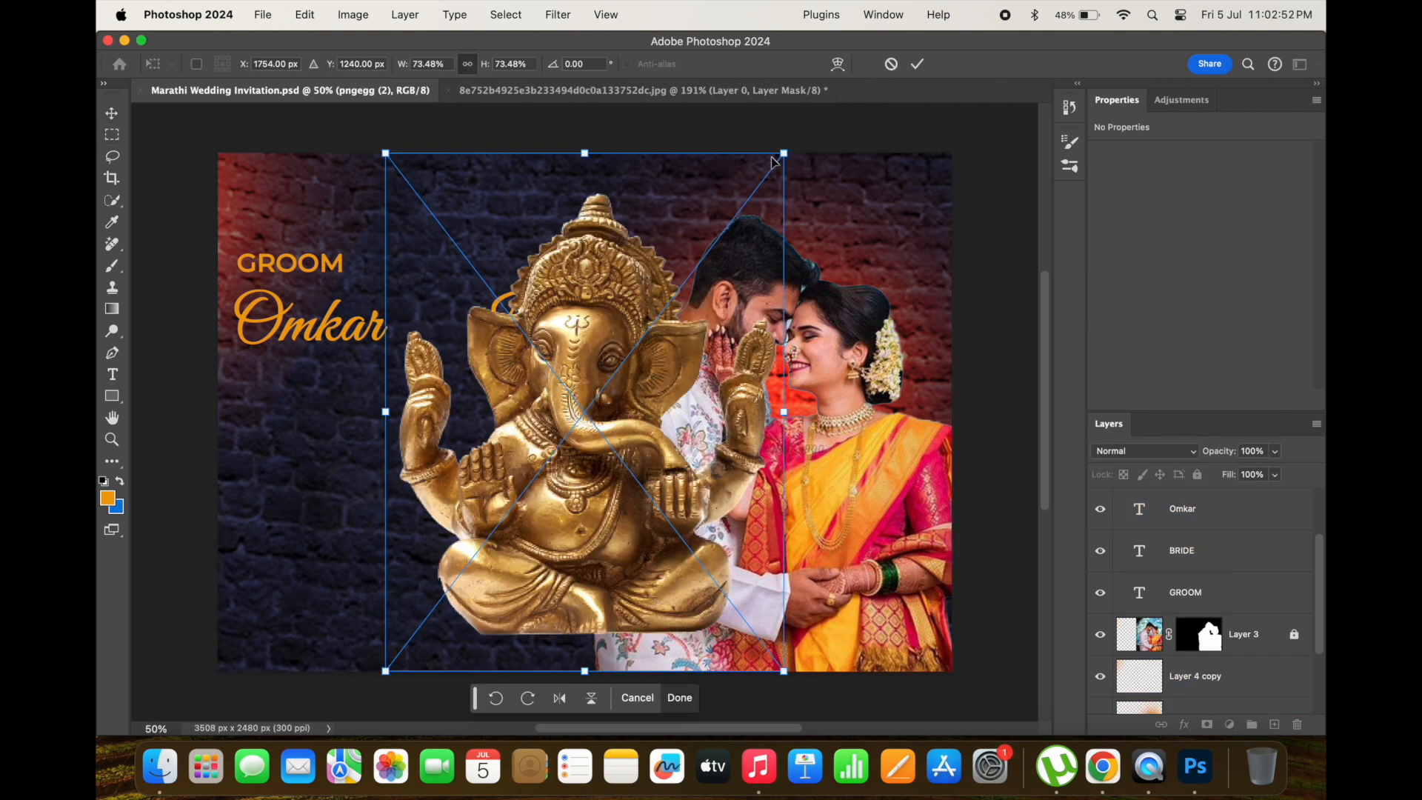
# - Scale the Ganesha image to 15.17%, position it between the two names and save the document
pyautogui.moveTo(773, 161); pyautogui.dragTo(503, 523)
pyautogui.moveTo(459, 583); pyautogui.dragTo(457, 228)
pyautogui.moveTo(499, 172); pyautogui.dragTo(466, 214)
pyautogui.moveTo(418, 271)
pyautogui.mouseDown()
pyautogui.moveTo(438, 244)
pyautogui.moveTo(428, 282)
pyautogui.mouseUp()
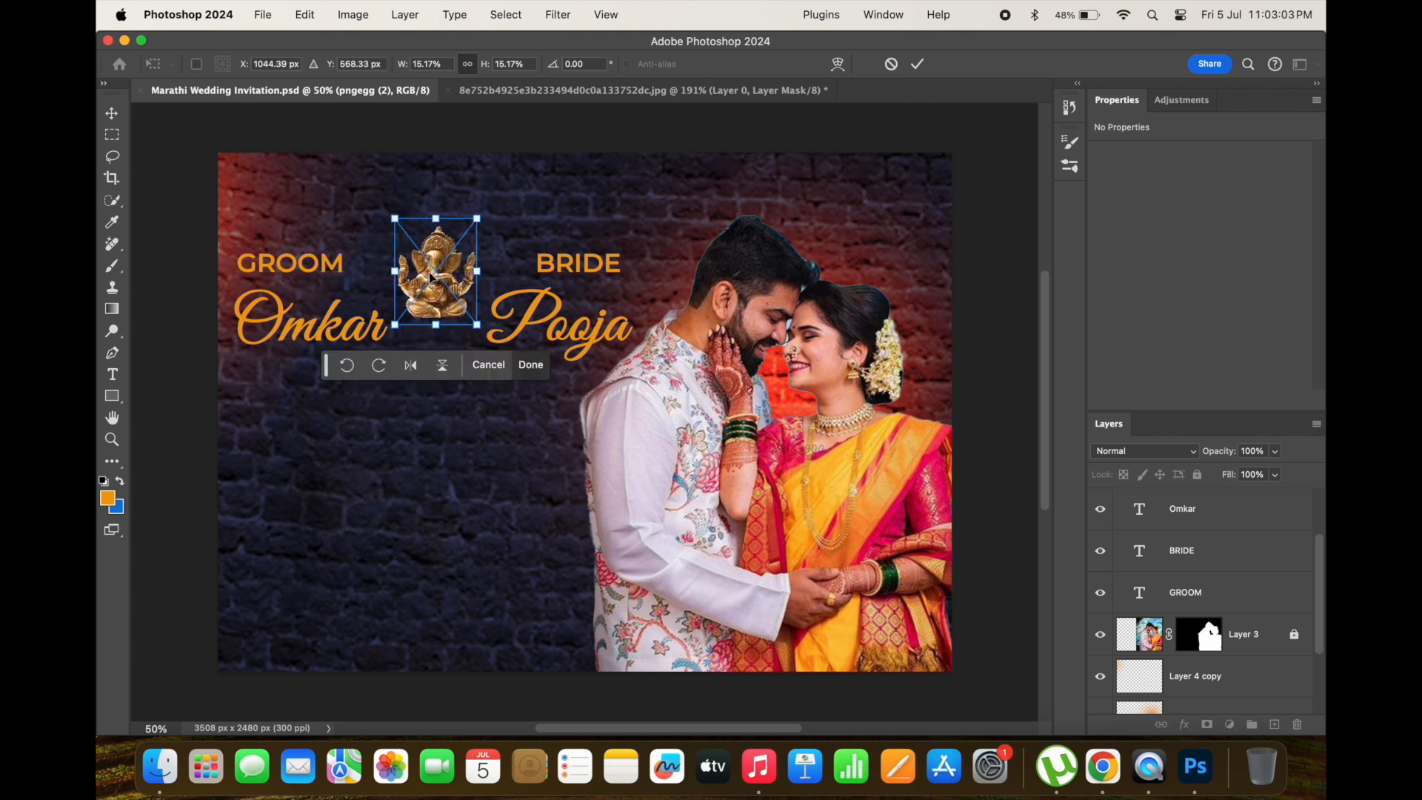
pyautogui.press('Return')
pyautogui.click(140, 404)
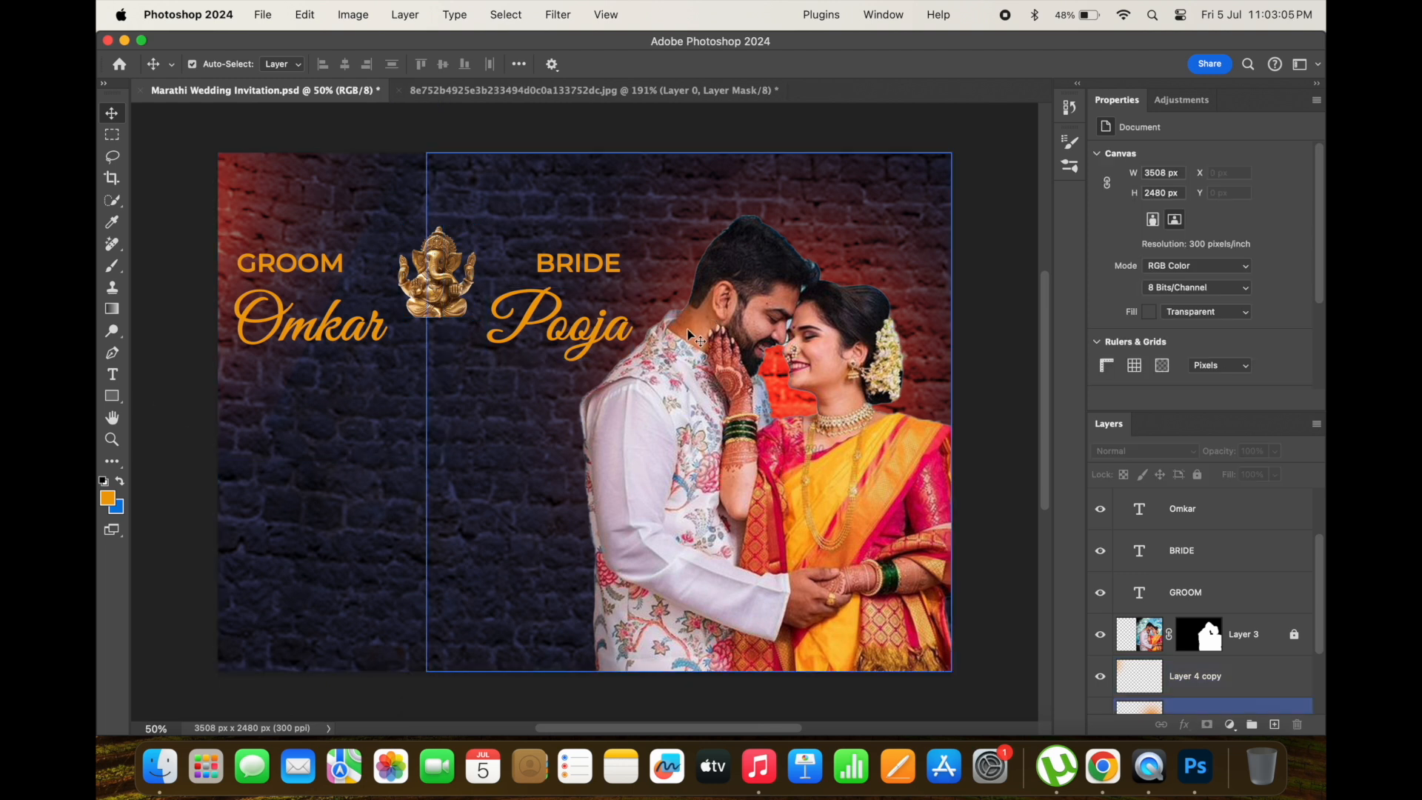
pyautogui.press('super+s')
# - Move the Ganesha image slightly lower between the names and save the document
pyautogui.moveTo(451, 288); pyautogui.dragTo(452, 302)
pyautogui.click(177, 411)
pyautogui.press('super+s')
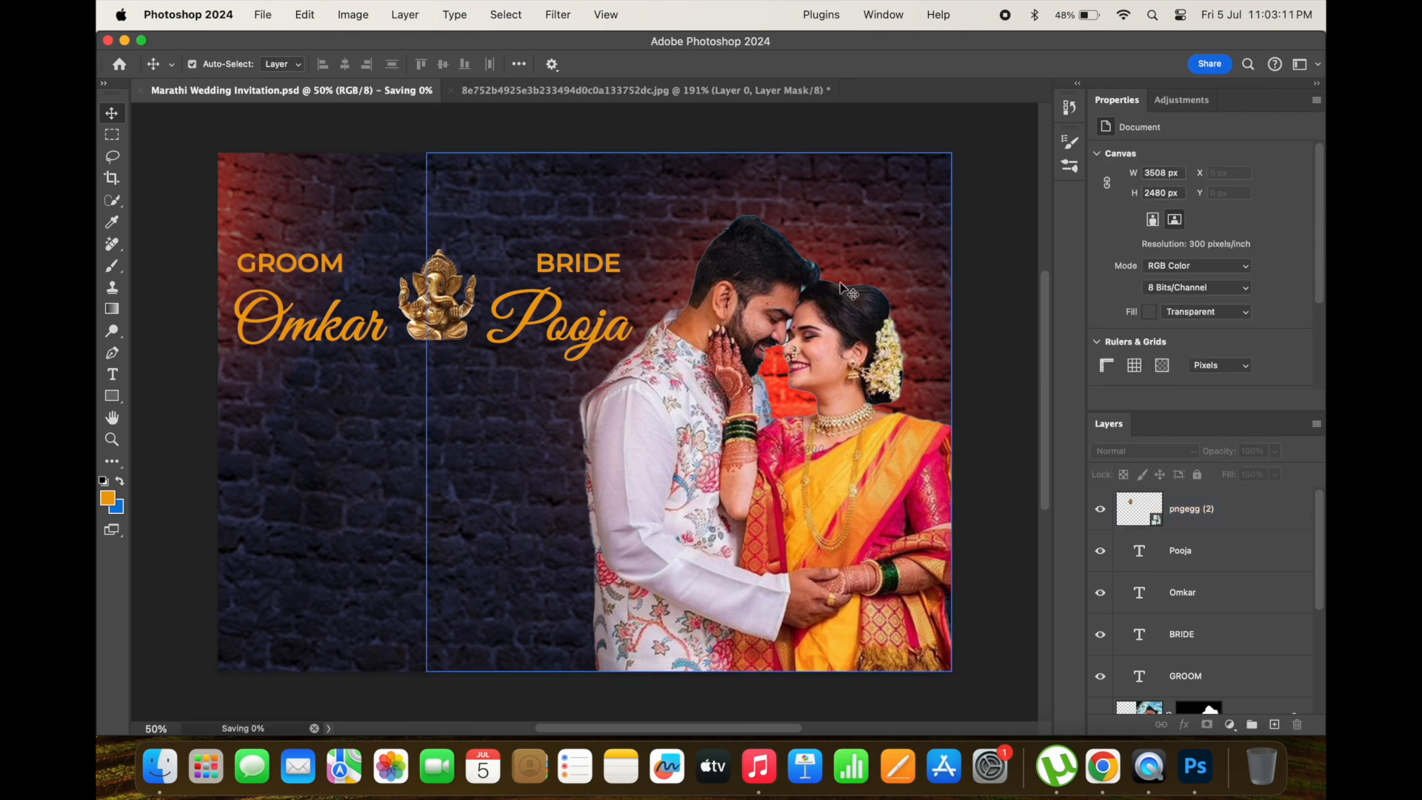
pyautogui.press('super+Tab')
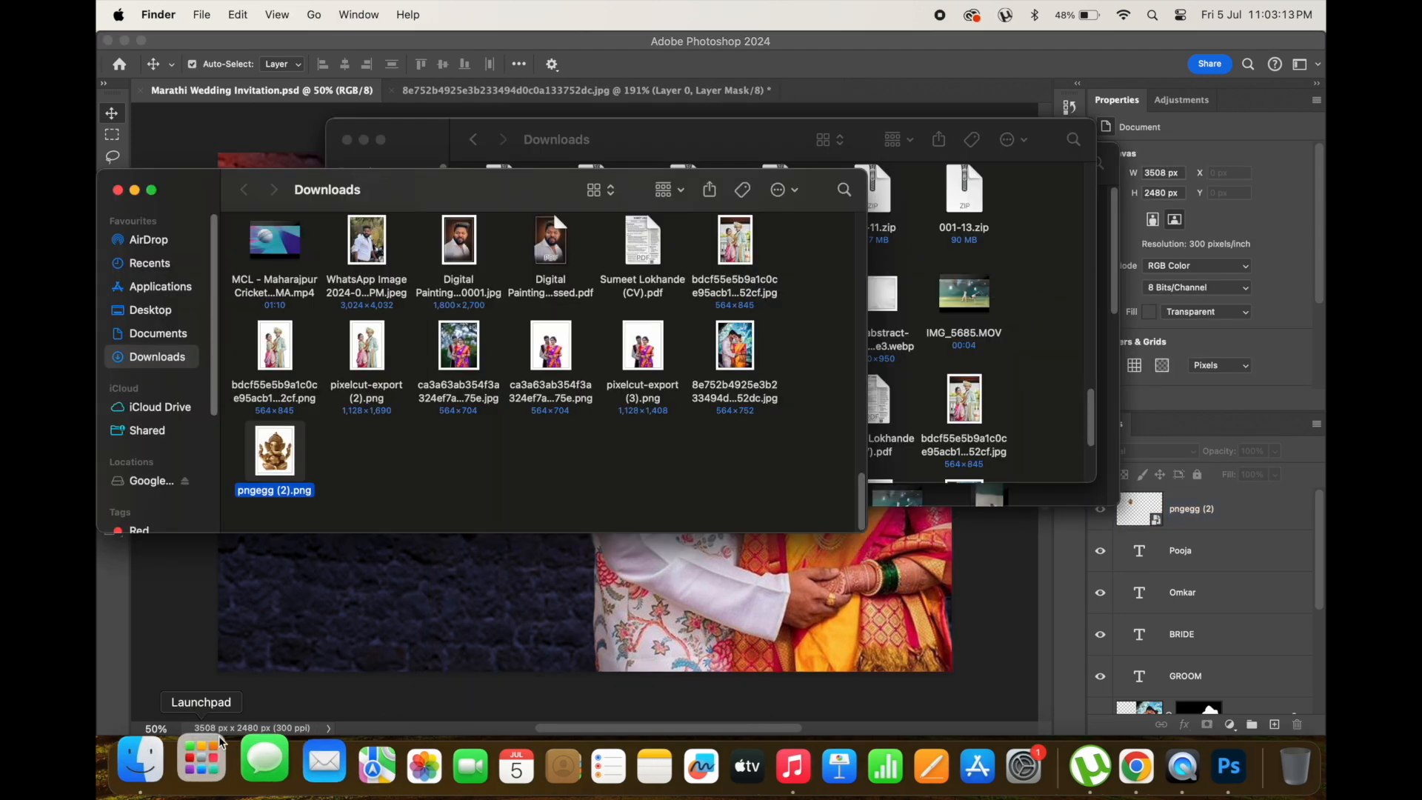
pyautogui.click(128, 656)
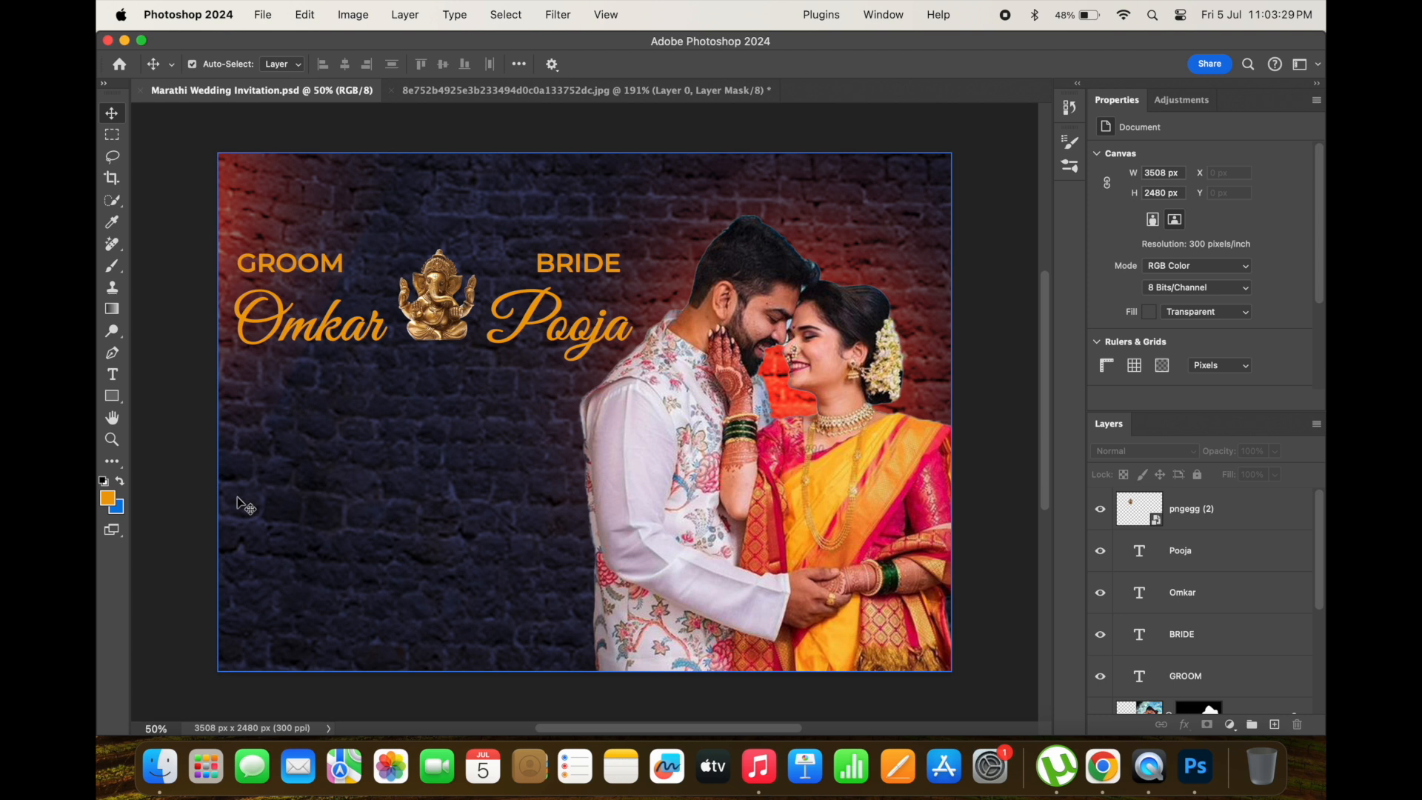
# - Duplicate the bride's name below the Ganesha image and replace the copy's text with "Wedding Invitat"
pyautogui.click(576, 353)
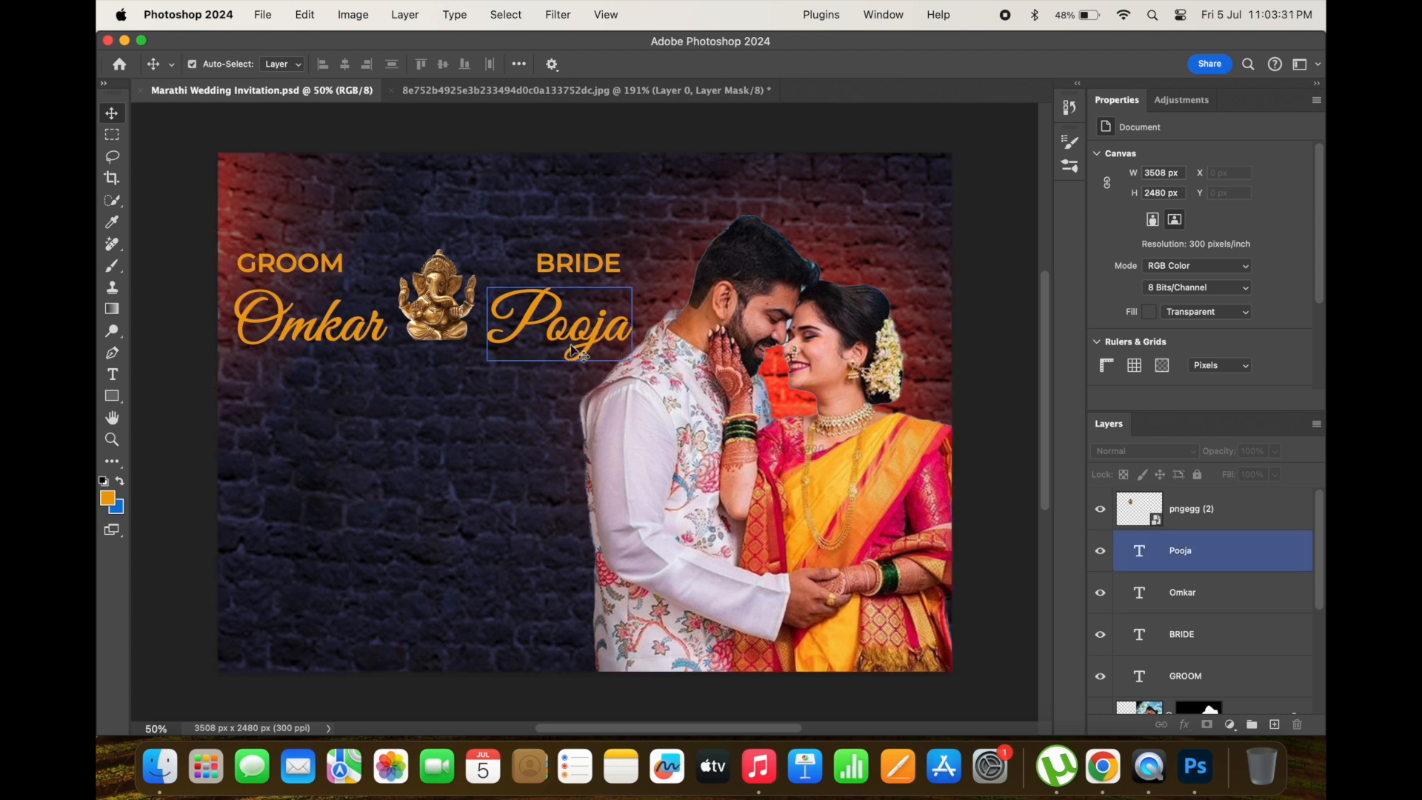
pyautogui.moveTo(585, 338); pyautogui.dragTo(414, 437)
pyautogui.doubleClick(409, 424)
pyautogui.write('W')
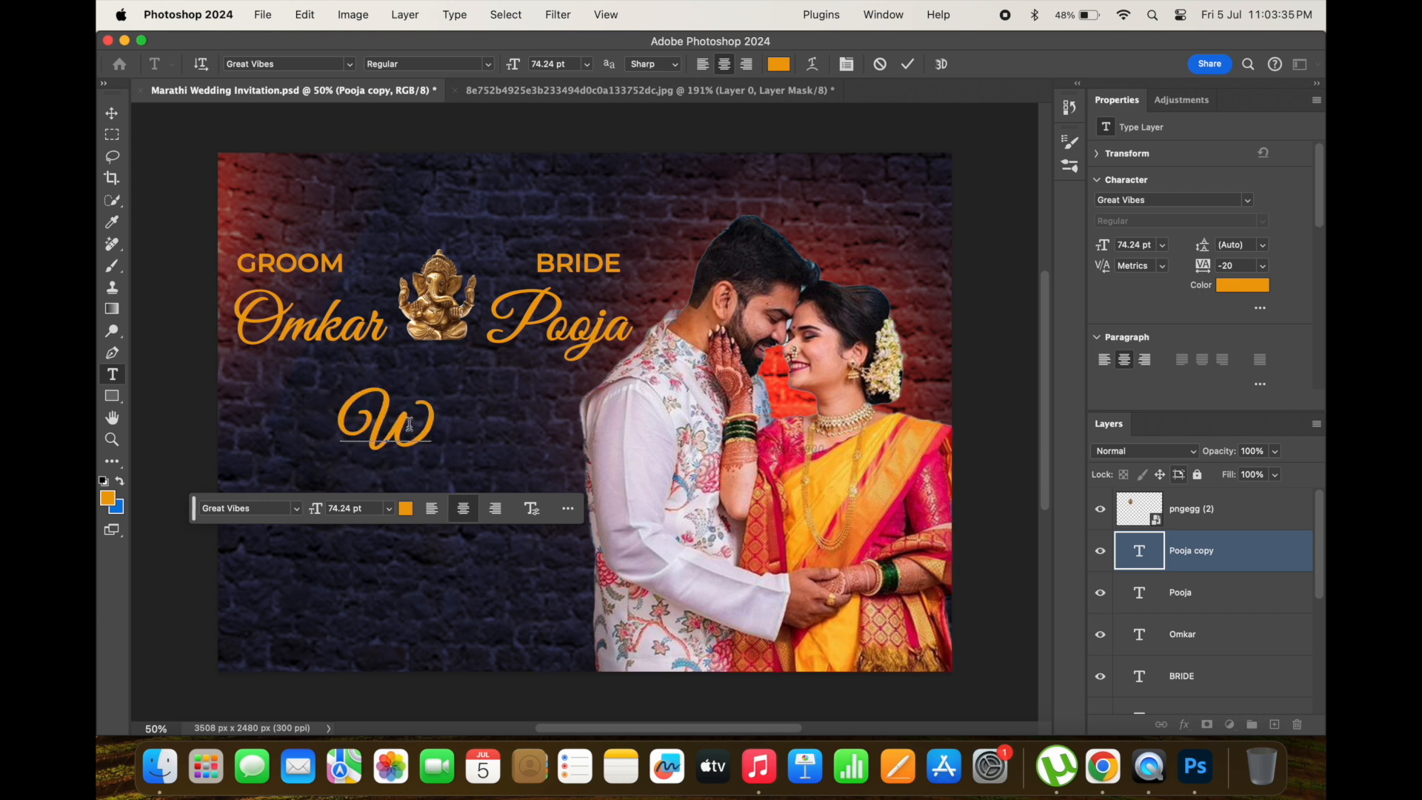
pyautogui.write('edding I')
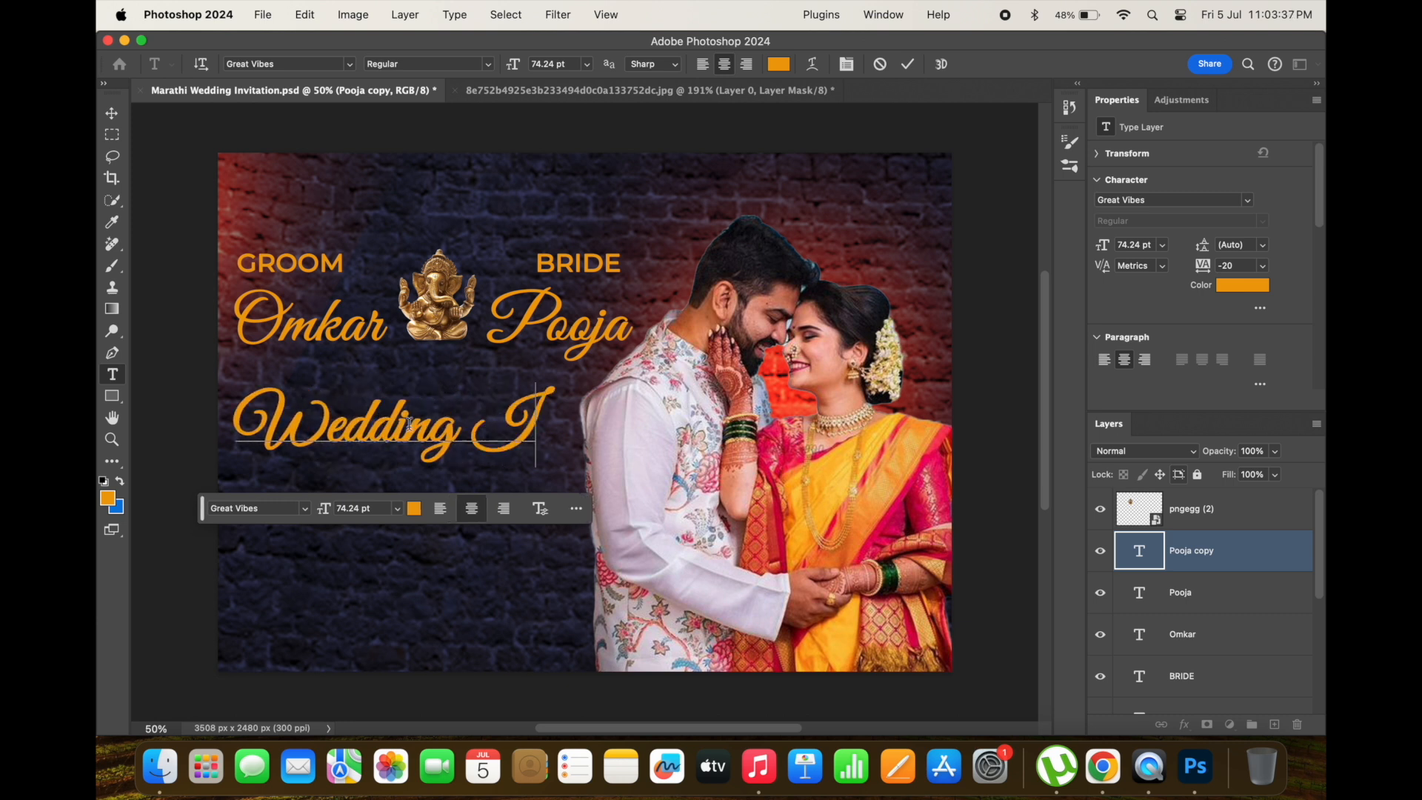
pyautogui.write('nvitat')
# - Shorten the new script heading to just "Wedding"
pyautogui.press('BackSpace')
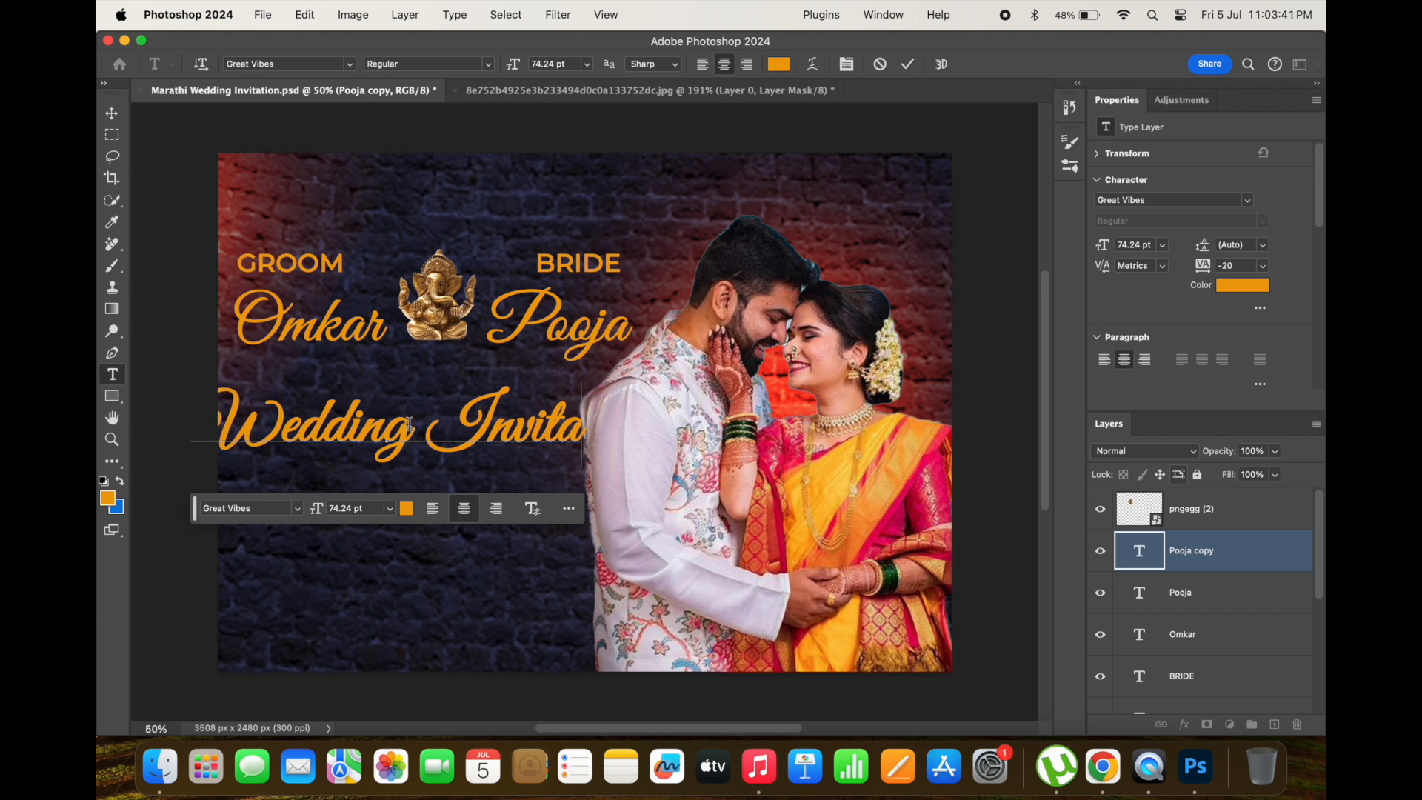
pyautogui.press('BackSpace')
pyautogui.press('BackSpace')
pyautogui.press('BackSpace')
pyautogui.press('BackSpace')
pyautogui.press('BackSpace')
pyautogui.press('BackSpace')
pyautogui.press('BackSpace')
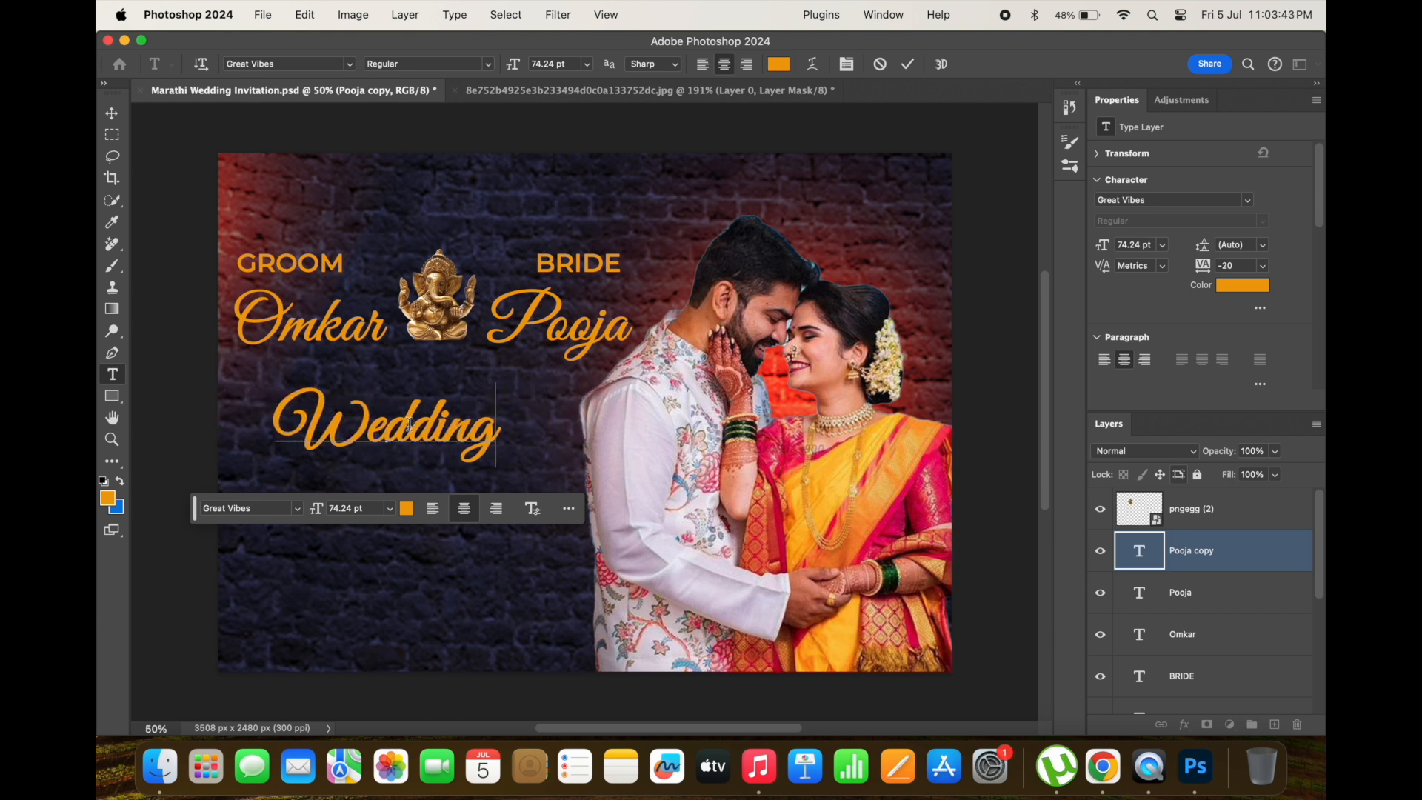
pyautogui.click(112, 113)
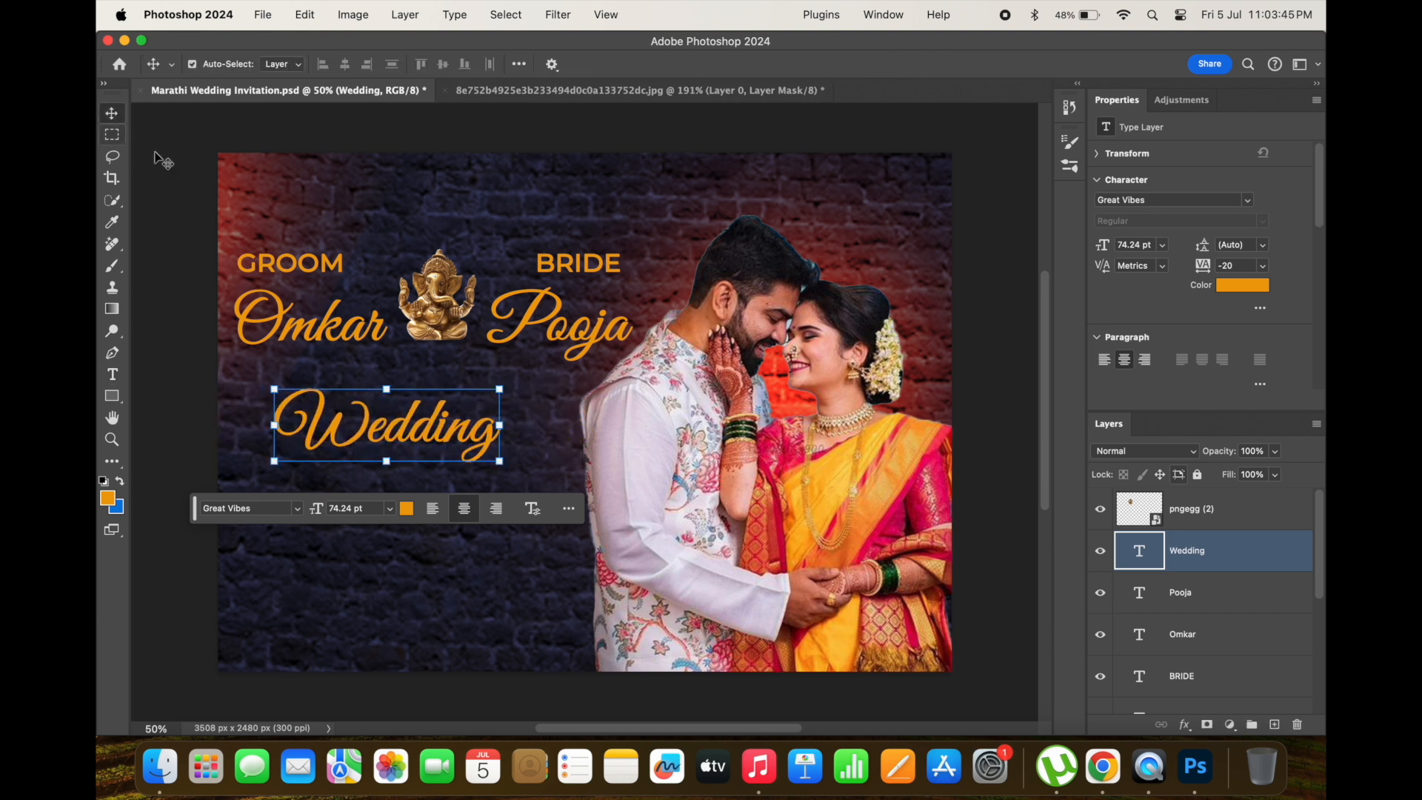
# - Set the "Wedding" heading's font to Dinish Bold and its colour to white, ffffff
pyautogui.write('dinot')
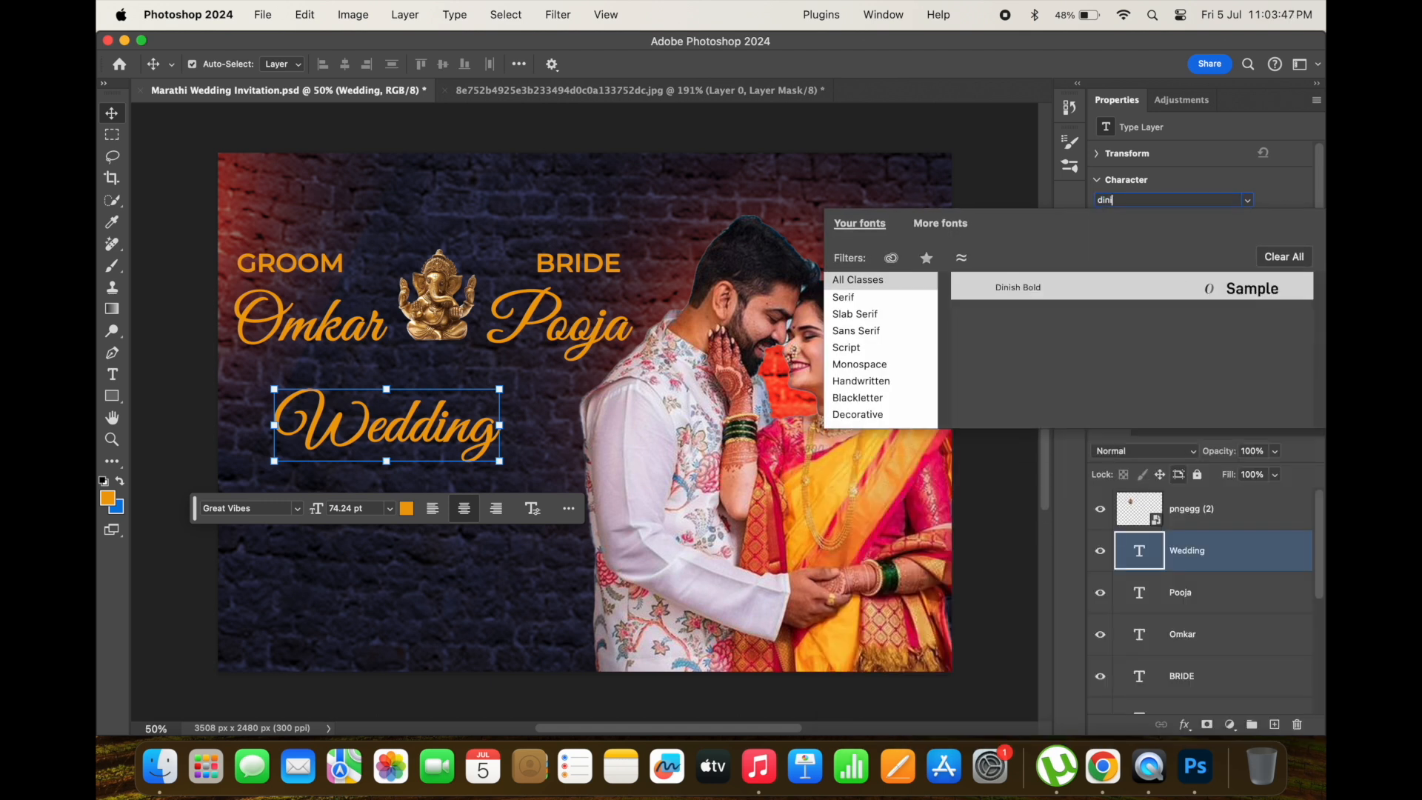
pyautogui.press('Return')
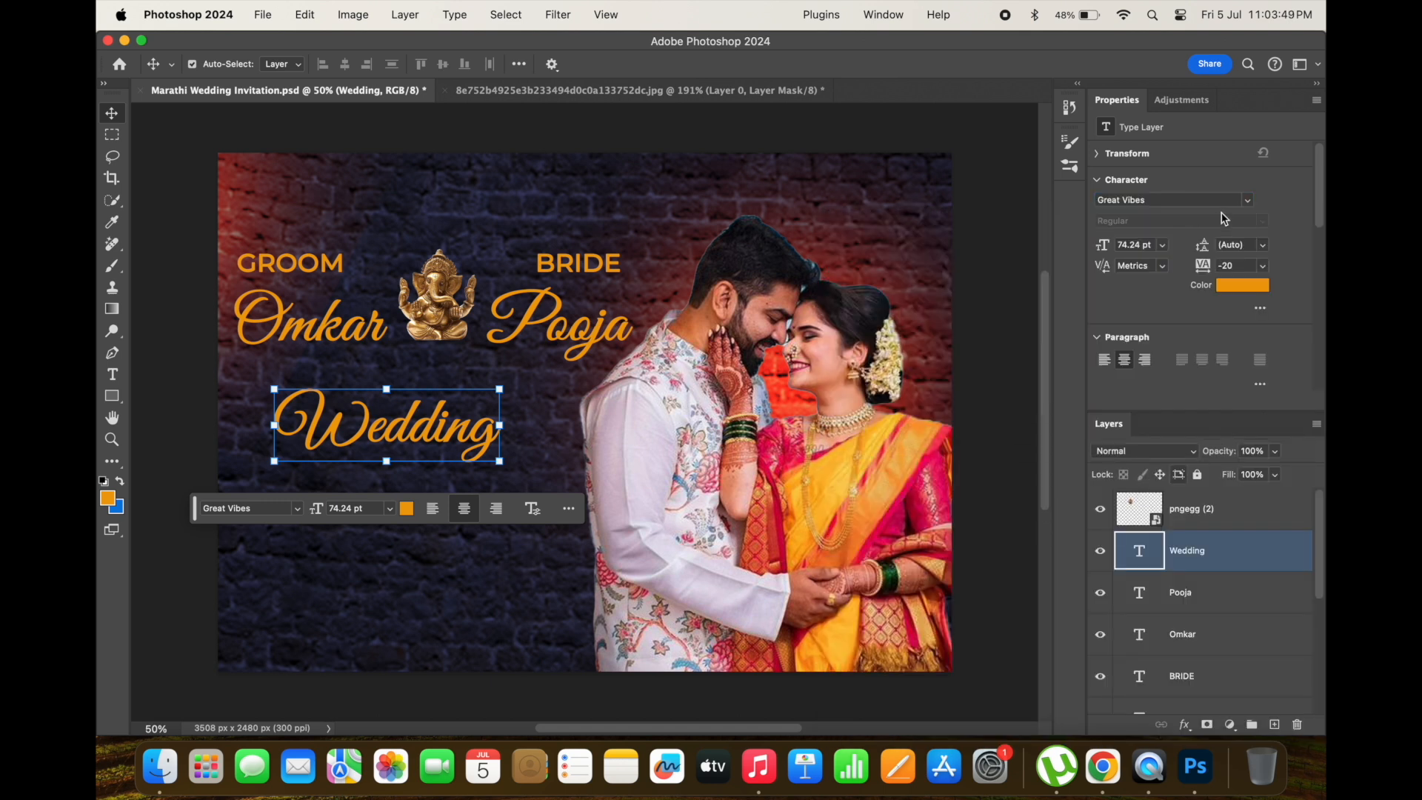
pyautogui.write('dini')
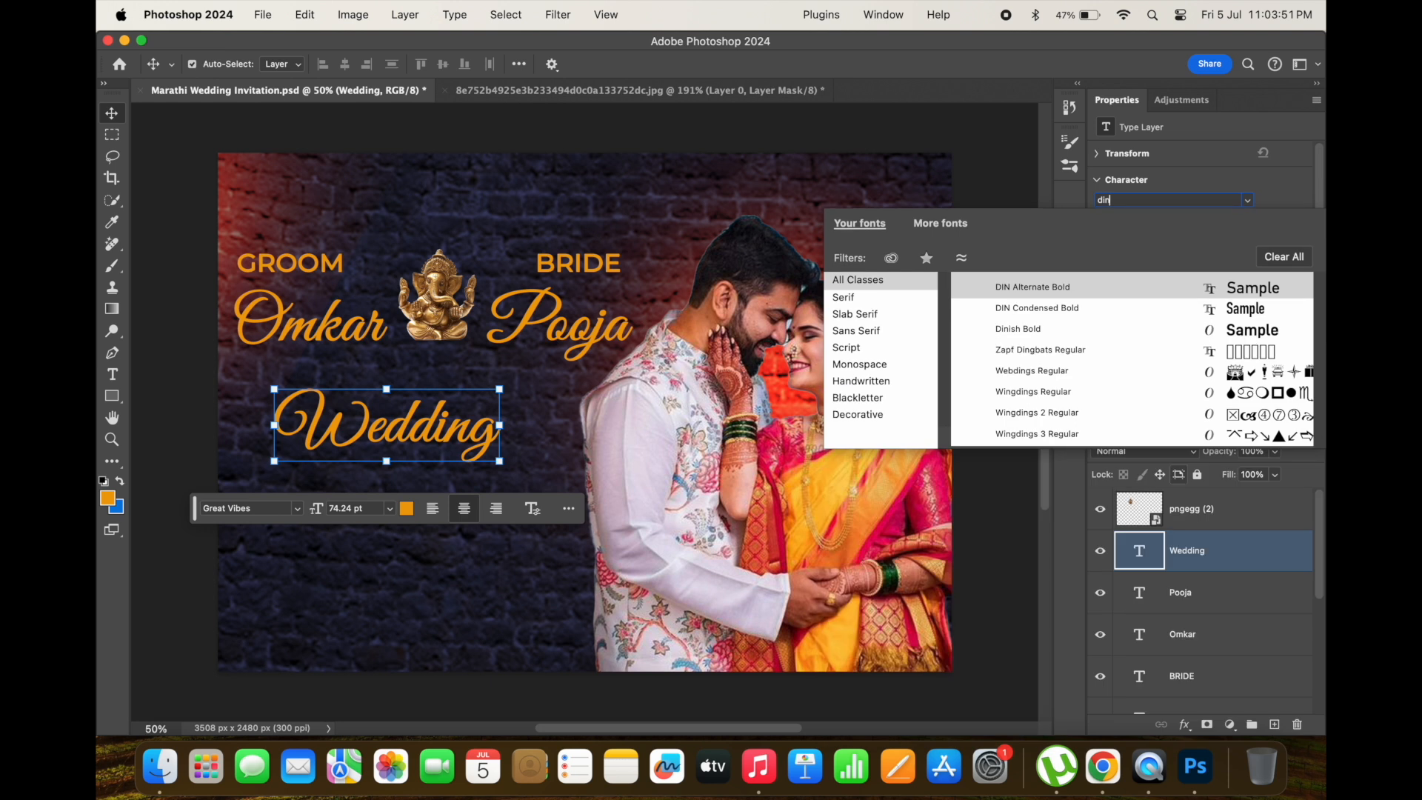
pyautogui.press('Return')
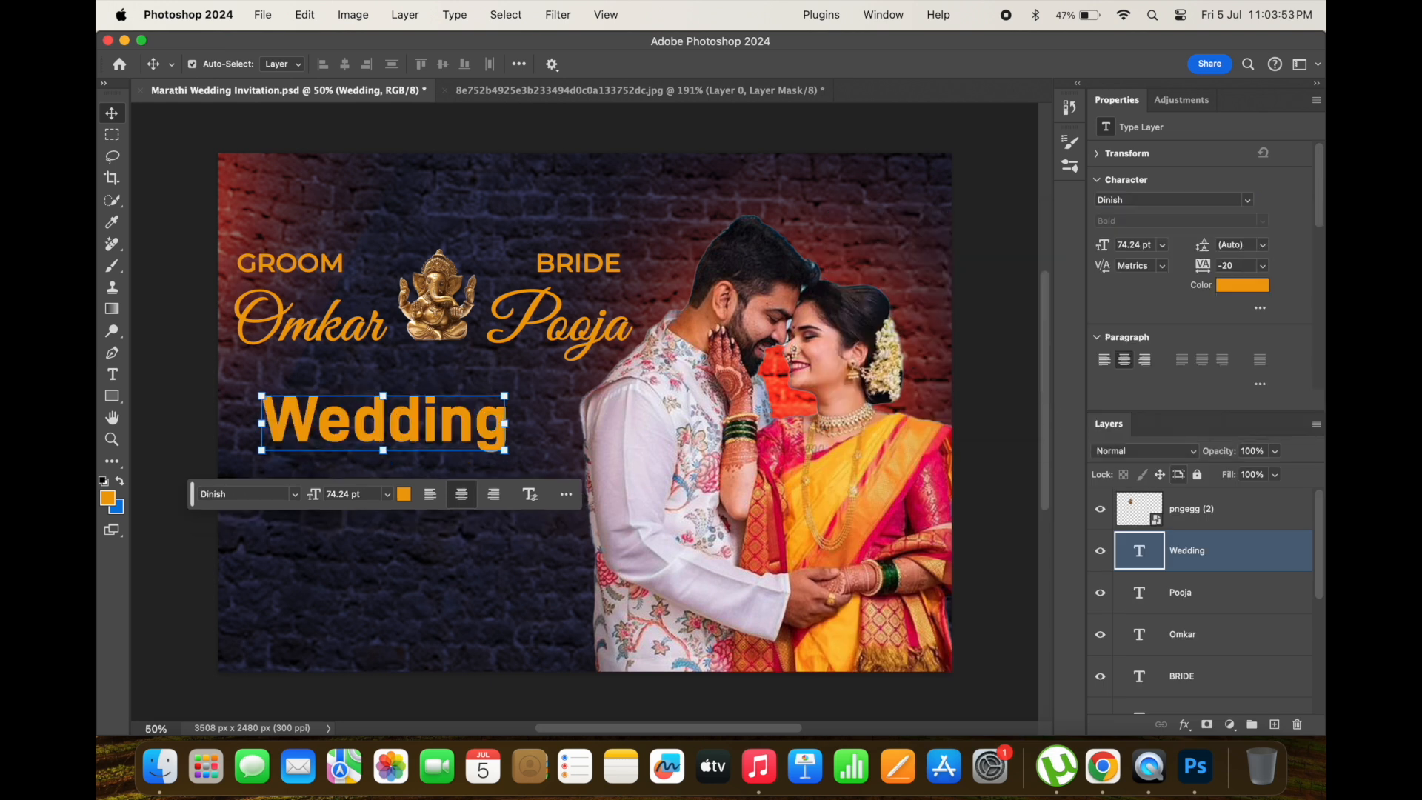
pyautogui.click(1268, 291)
pyautogui.write('ffffff')
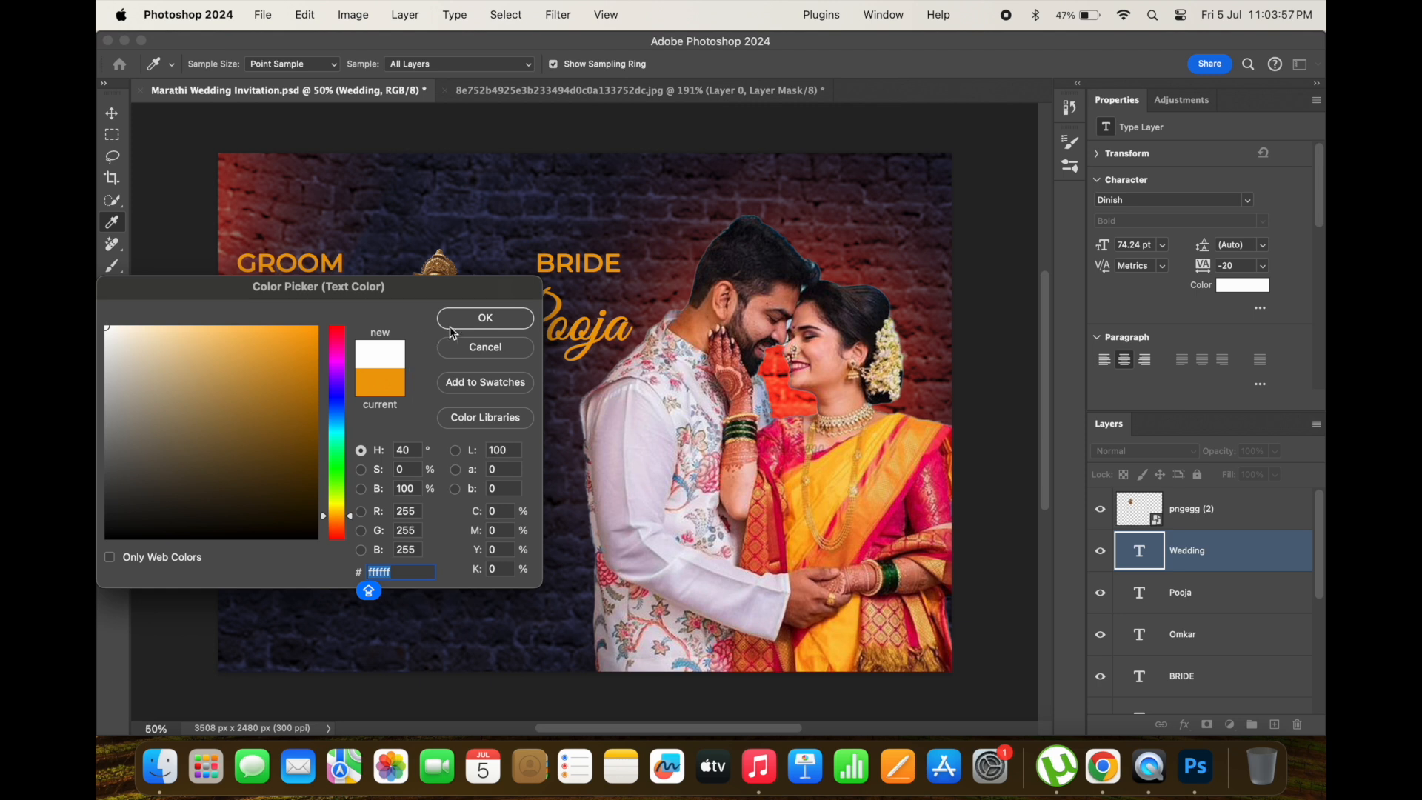
pyautogui.click(451, 325)
# - Move the "Wedding" heading up beneath the Ganesha image and scale it down to 42.95 pt
pyautogui.press('v')
pyautogui.moveTo(413, 425); pyautogui.dragTo(467, 411)
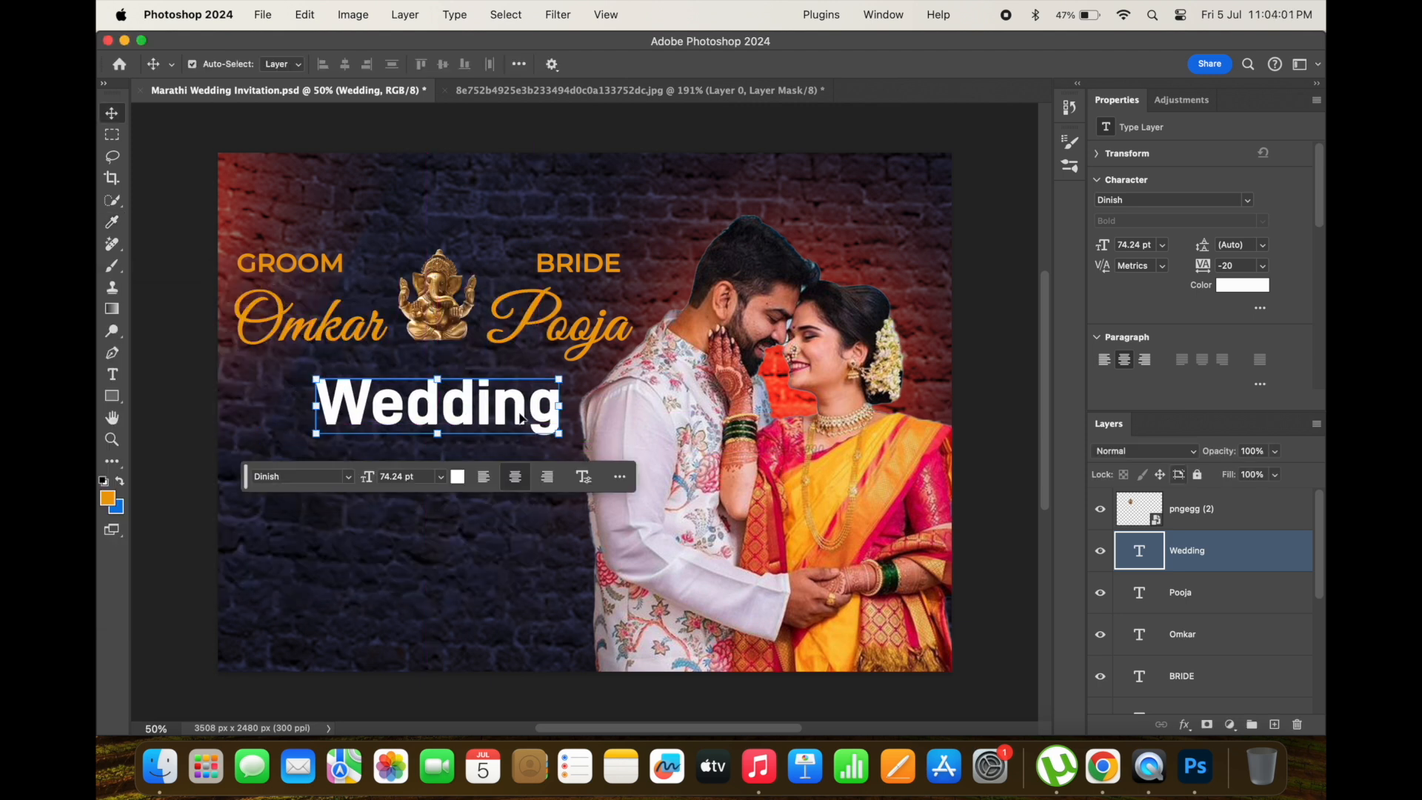
pyautogui.moveTo(561, 438); pyautogui.dragTo(493, 396)
pyautogui.press('Return')
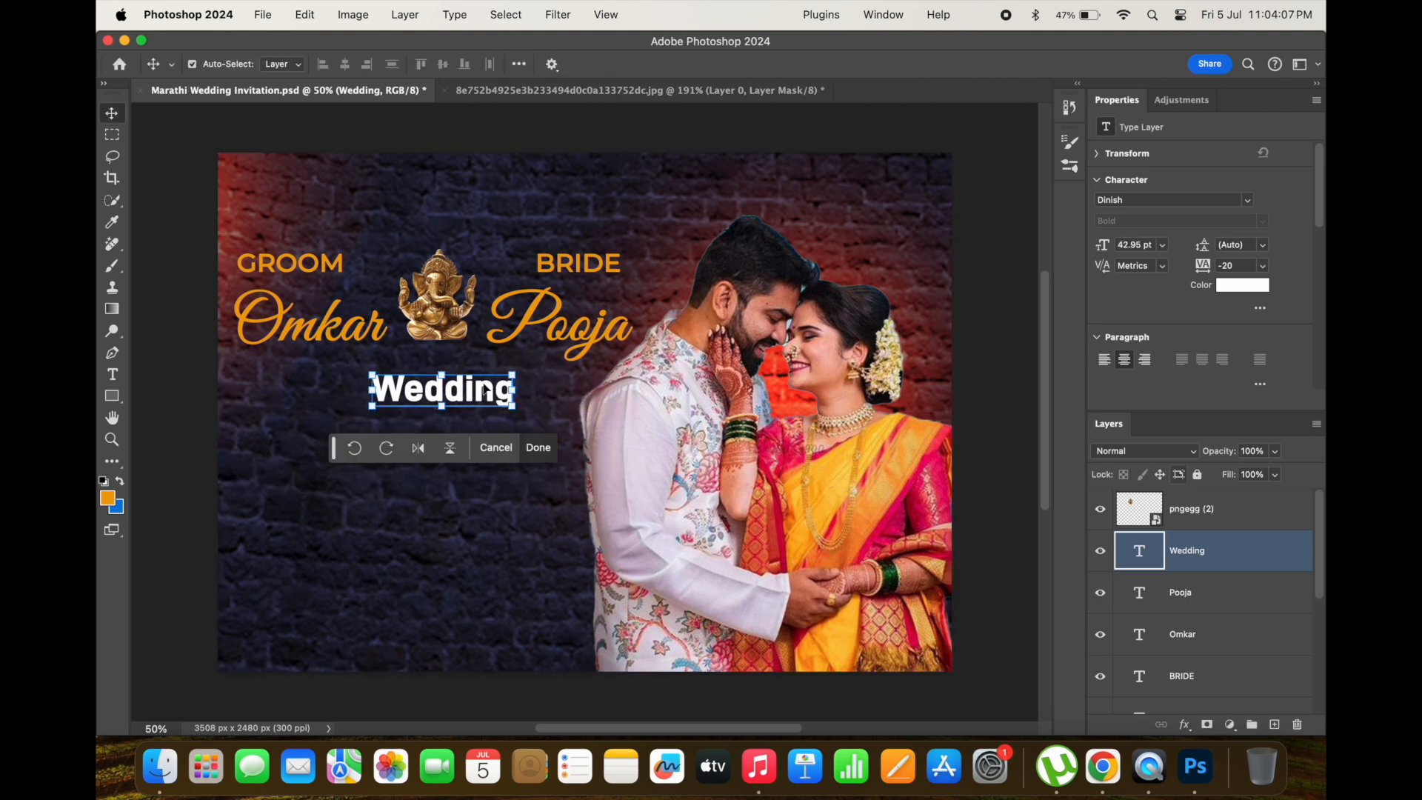
# - Duplicate the "Wedding" heading directly below itself and replace the copy's text with "Invitation"
pyautogui.moveTo(467, 405); pyautogui.dragTo(467, 448)
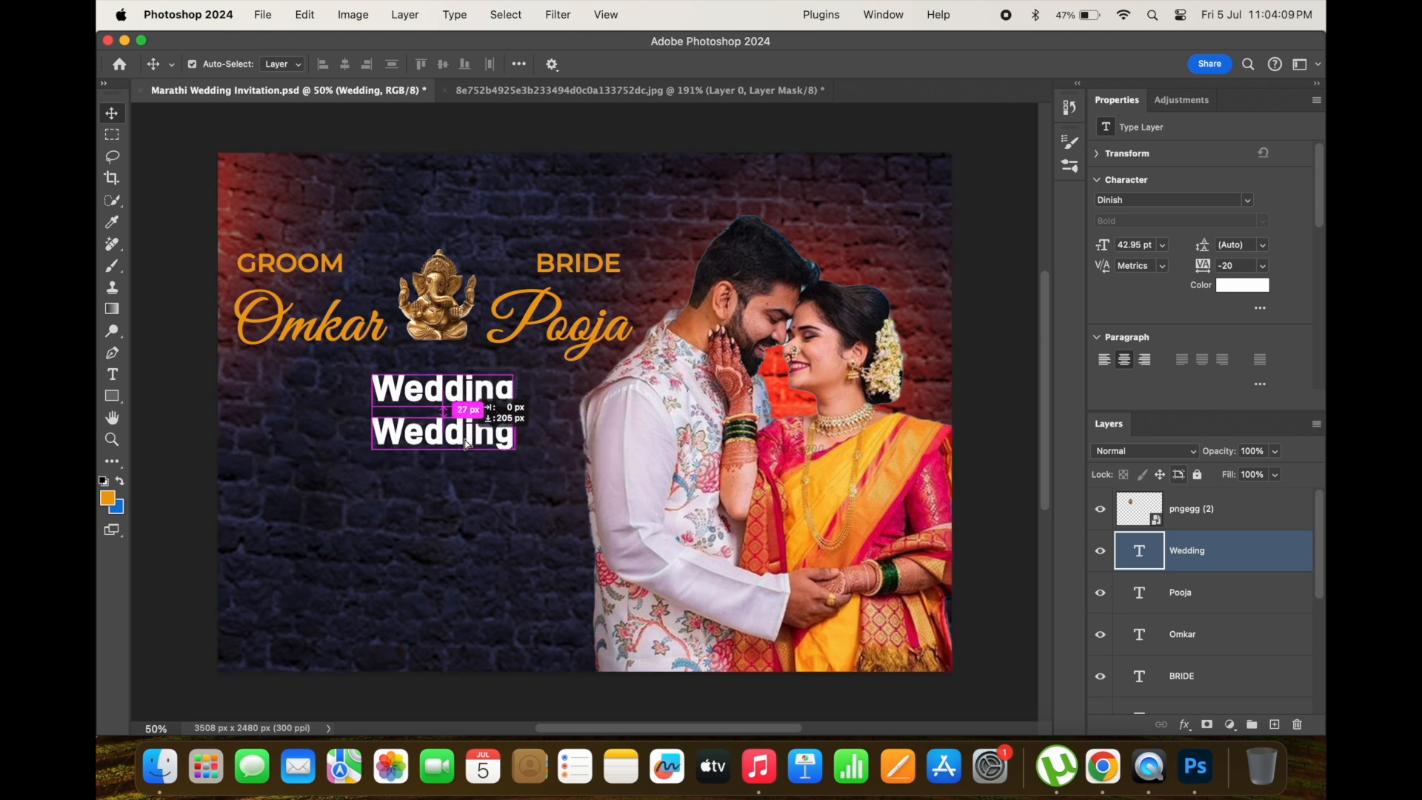
pyautogui.doubleClick(463, 436)
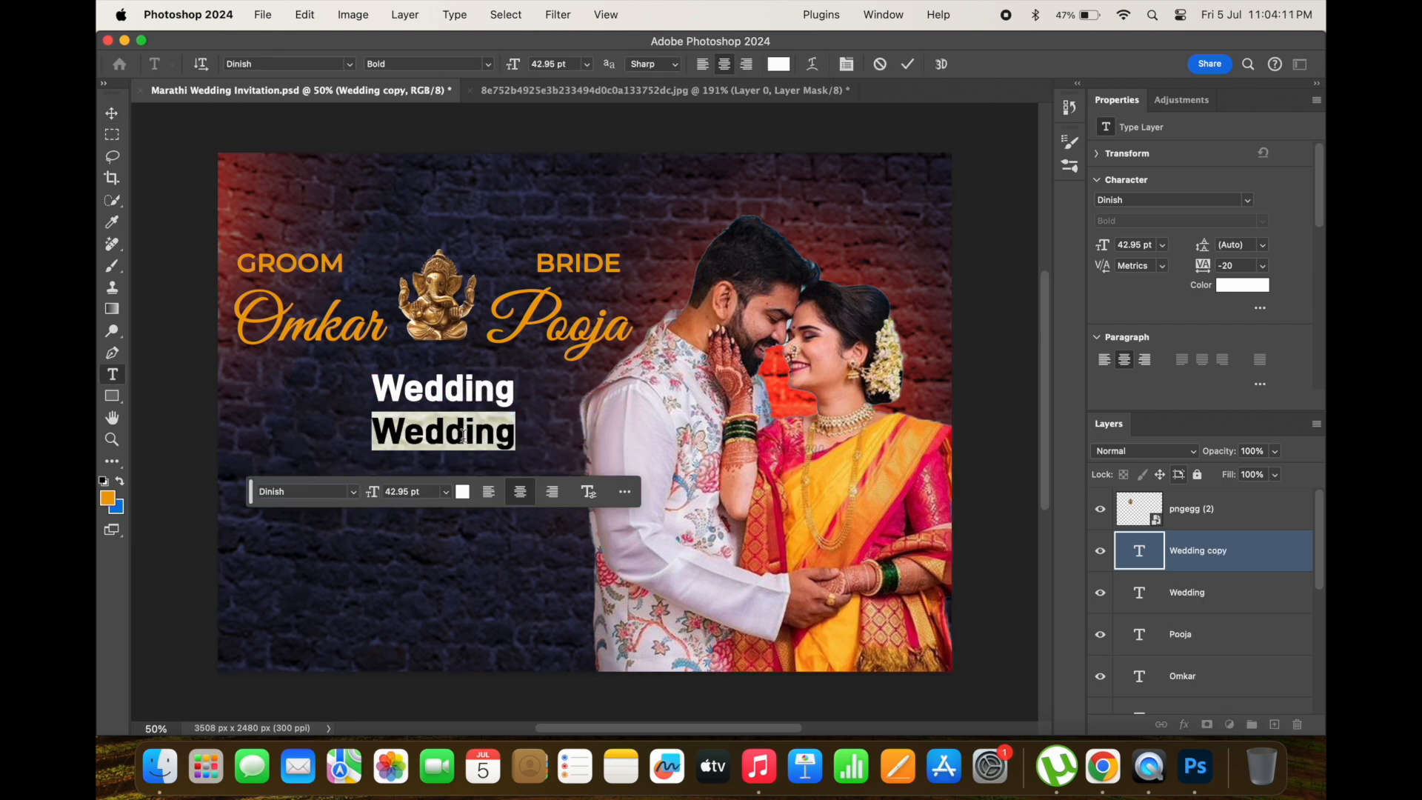
pyautogui.write('I')
pyautogui.write('nvi')
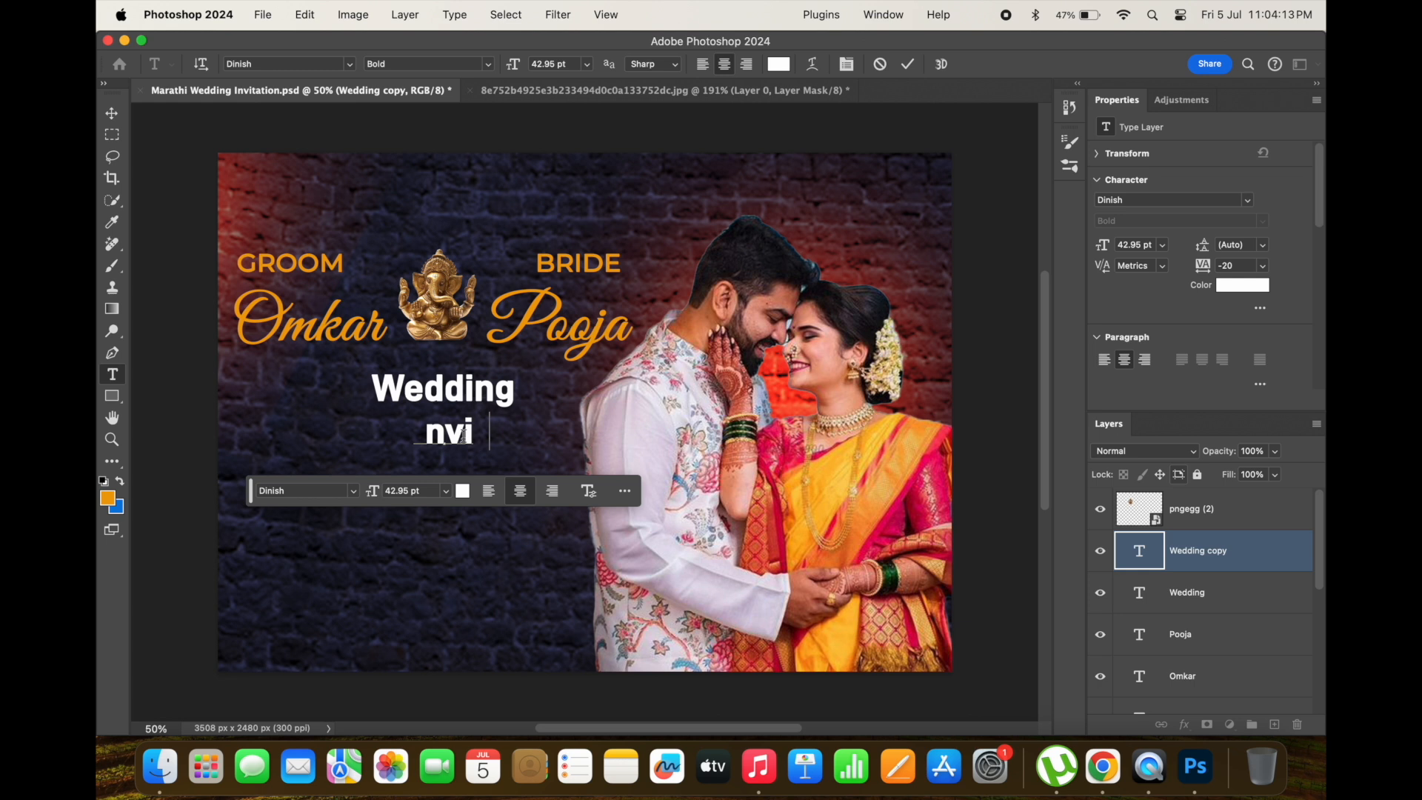
pyautogui.write('tation')
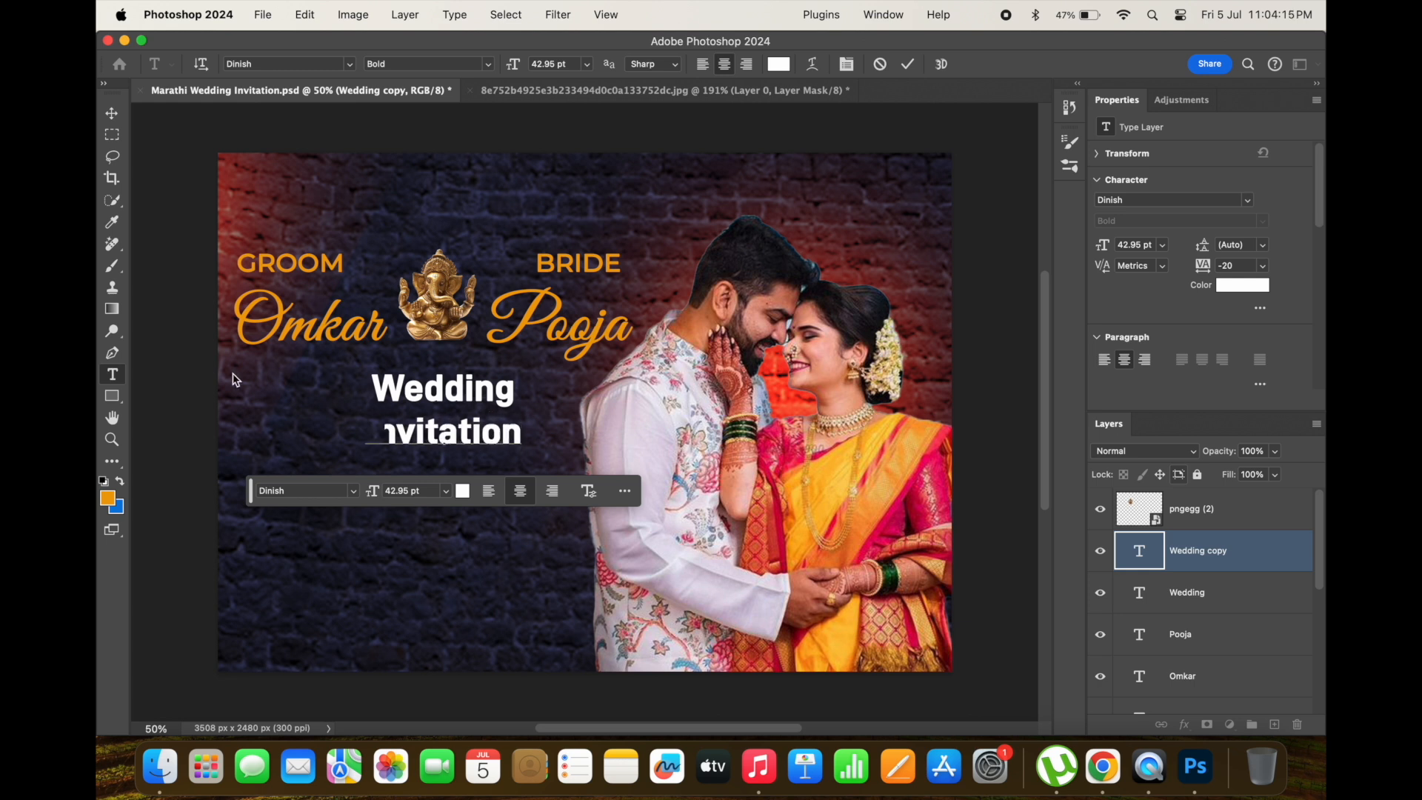
pyautogui.click(112, 113)
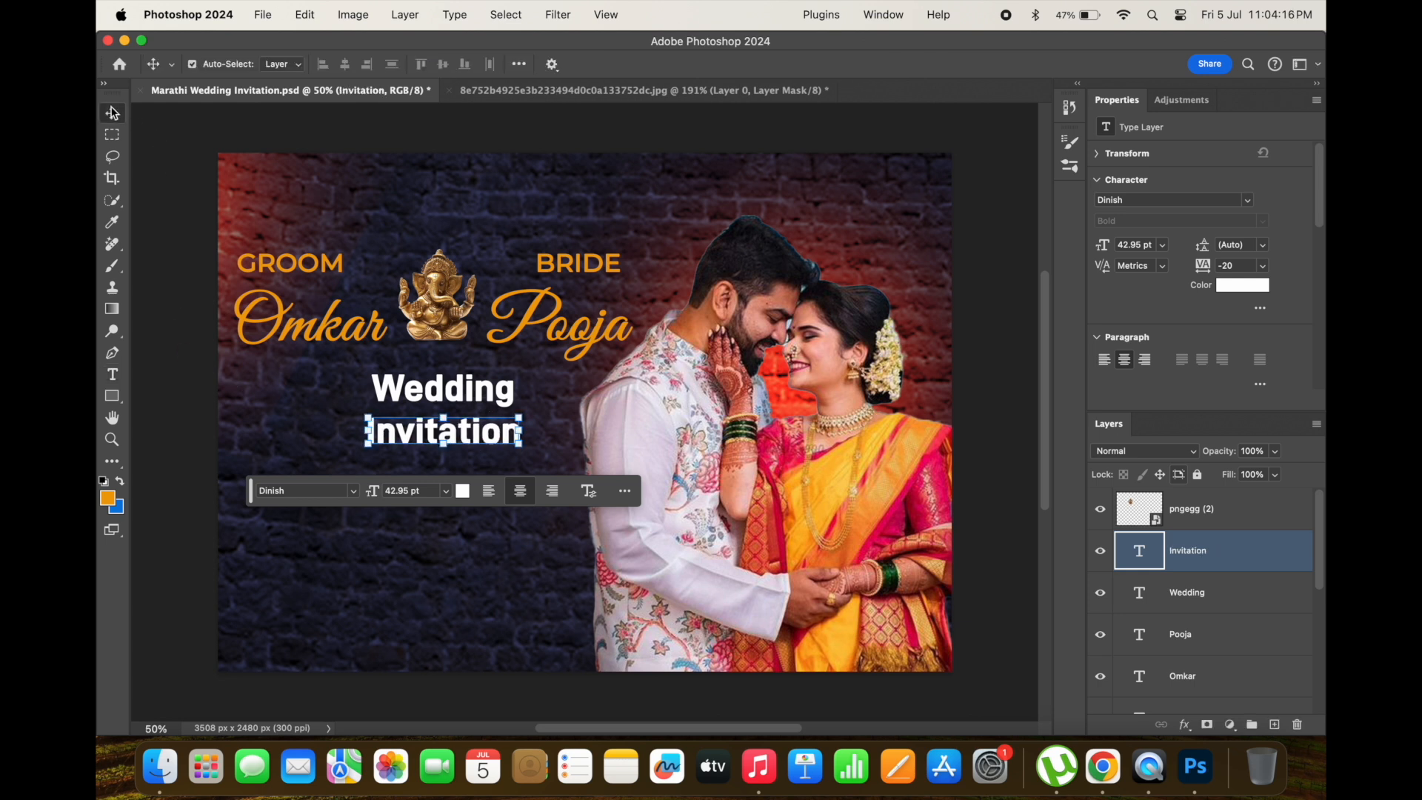
# - Set the "Invitation" text's font to Great Vibes and move it up to overlap the lower part of "Wedding"
pyautogui.click(1256, 198)
pyautogui.click(1229, 301)
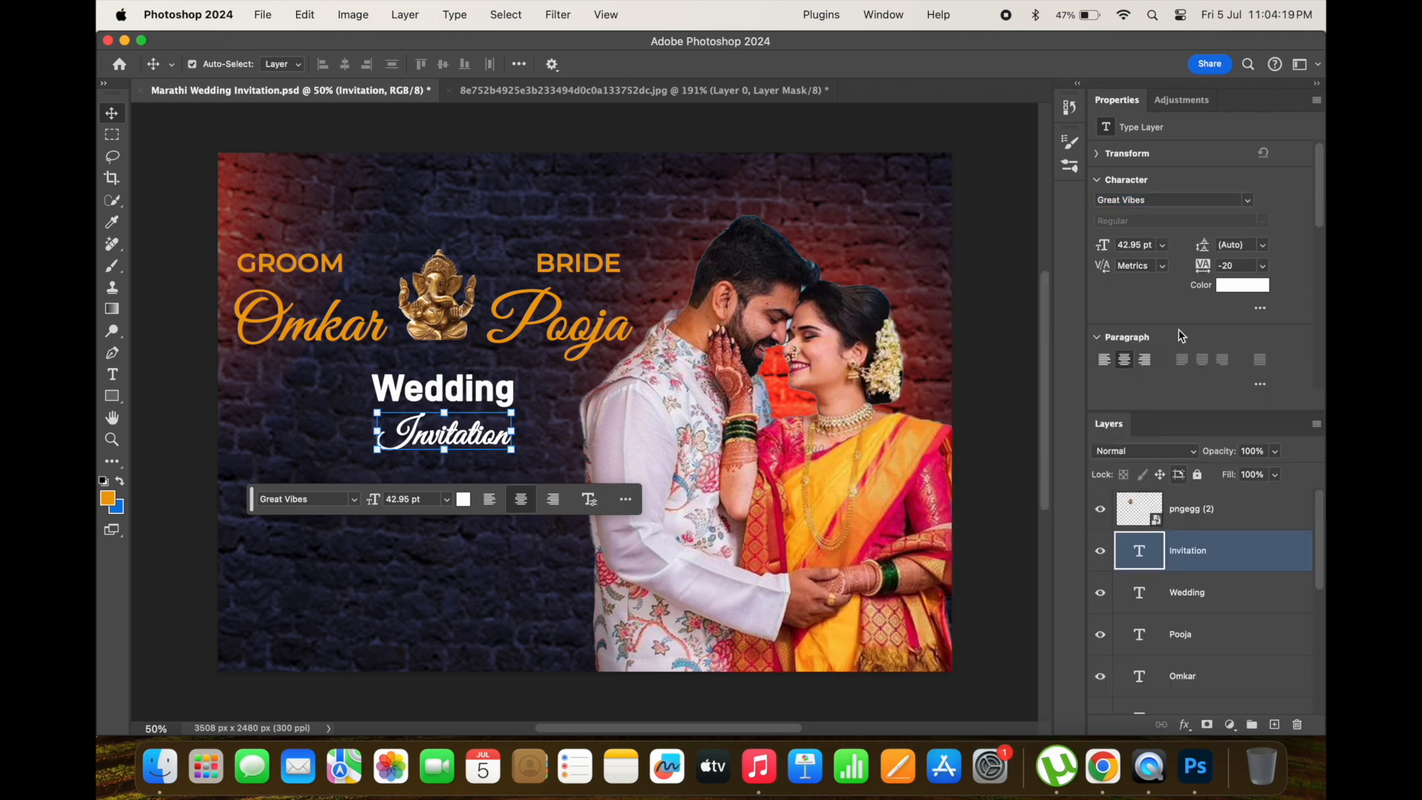
pyautogui.moveTo(460, 442); pyautogui.dragTo(460, 419)
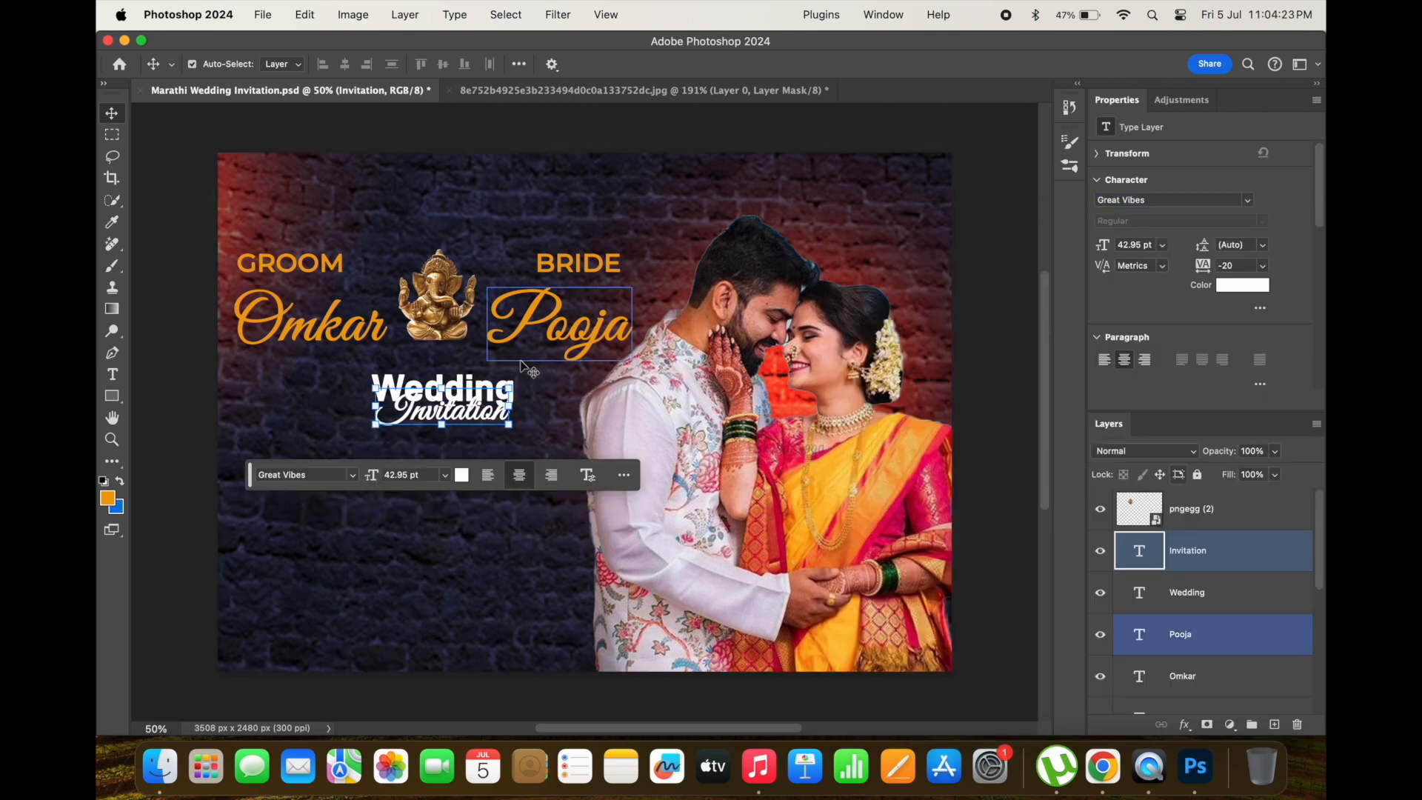
# - Scale the "Wedding" heading up to 64.49 pt beneath the Ganesha image
pyautogui.click(1198, 592)
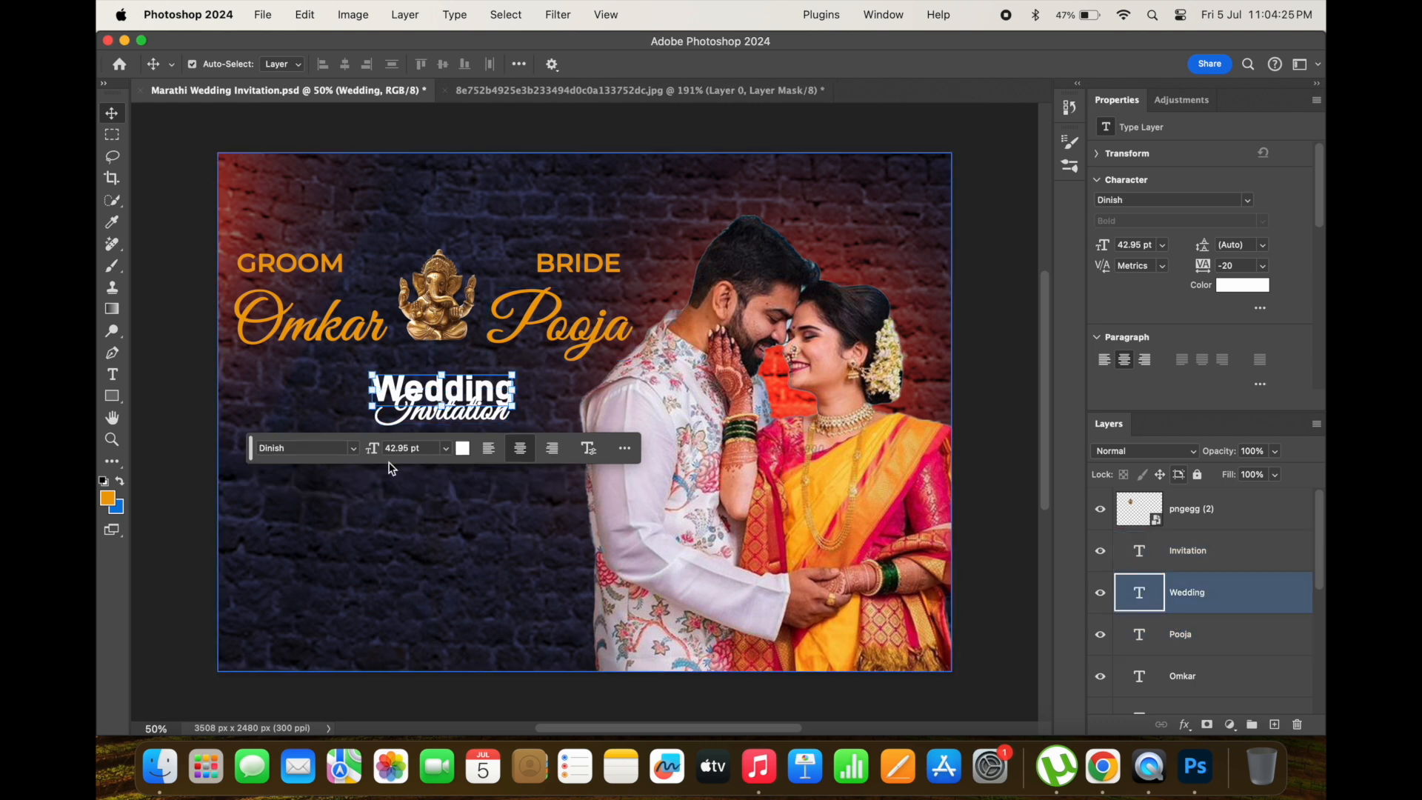
pyautogui.moveTo(522, 370); pyautogui.dragTo(485, 404)
pyautogui.press('Return')
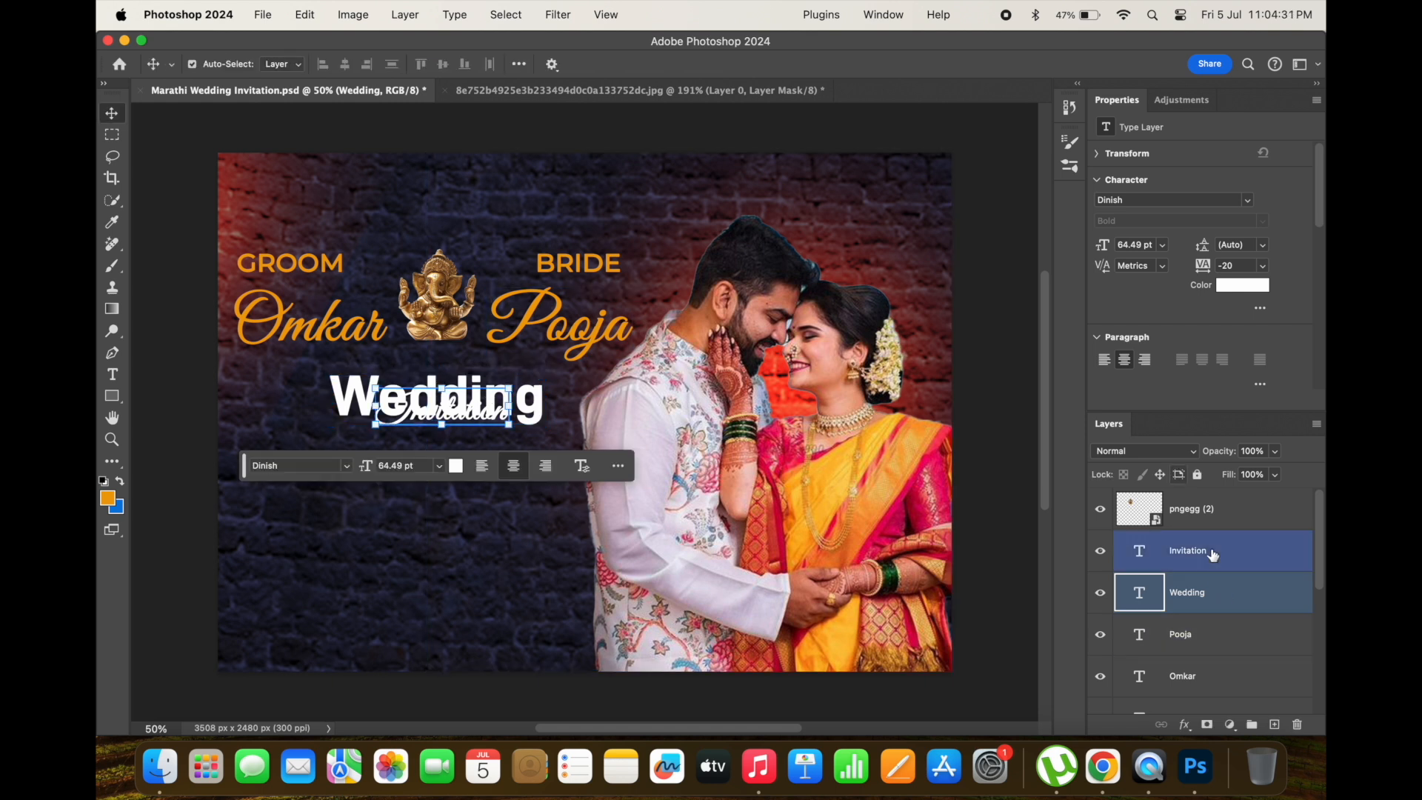
# - Move "Invitation" slightly lower and recolour it with the orange sampled from the groom and bride text
pyautogui.click(393, 426)
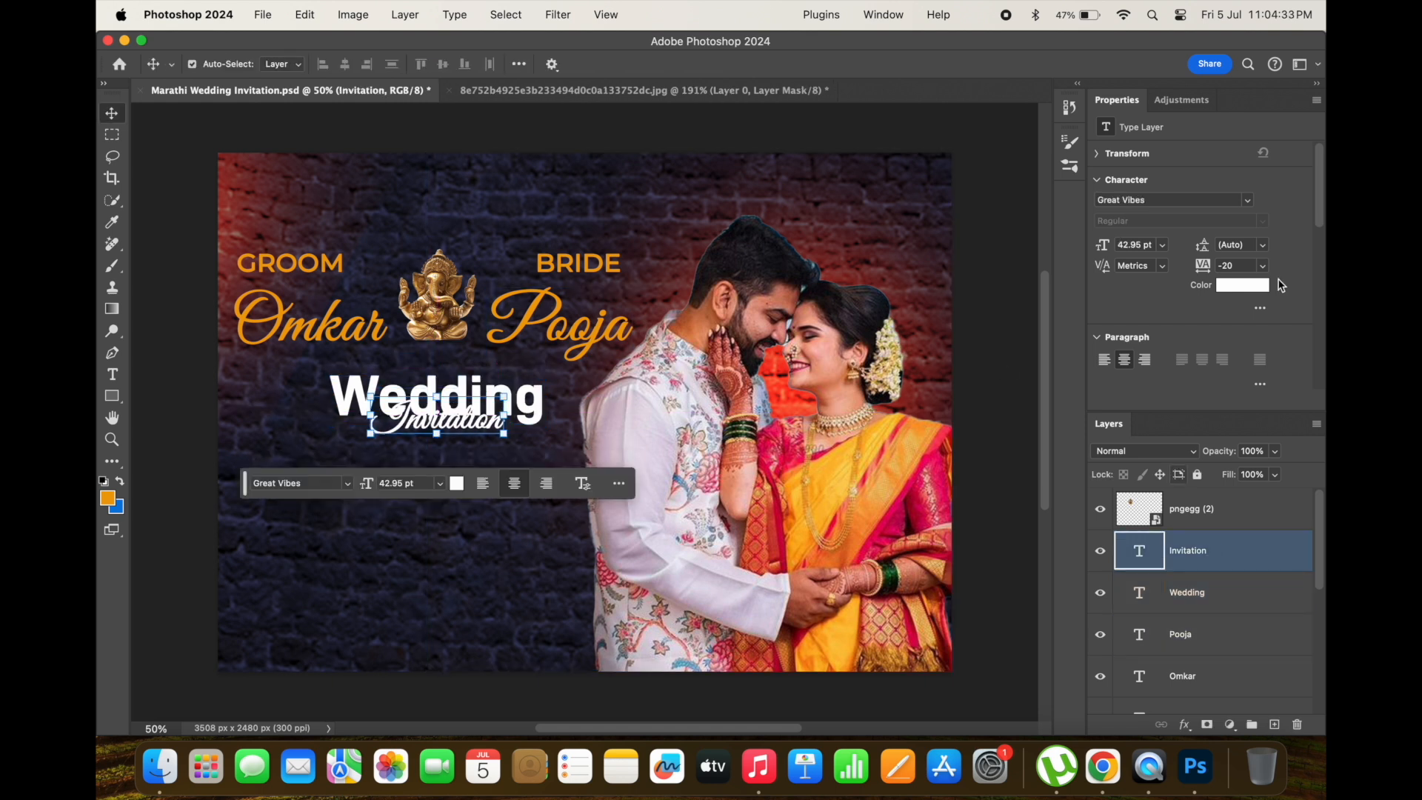
pyautogui.click(1264, 288)
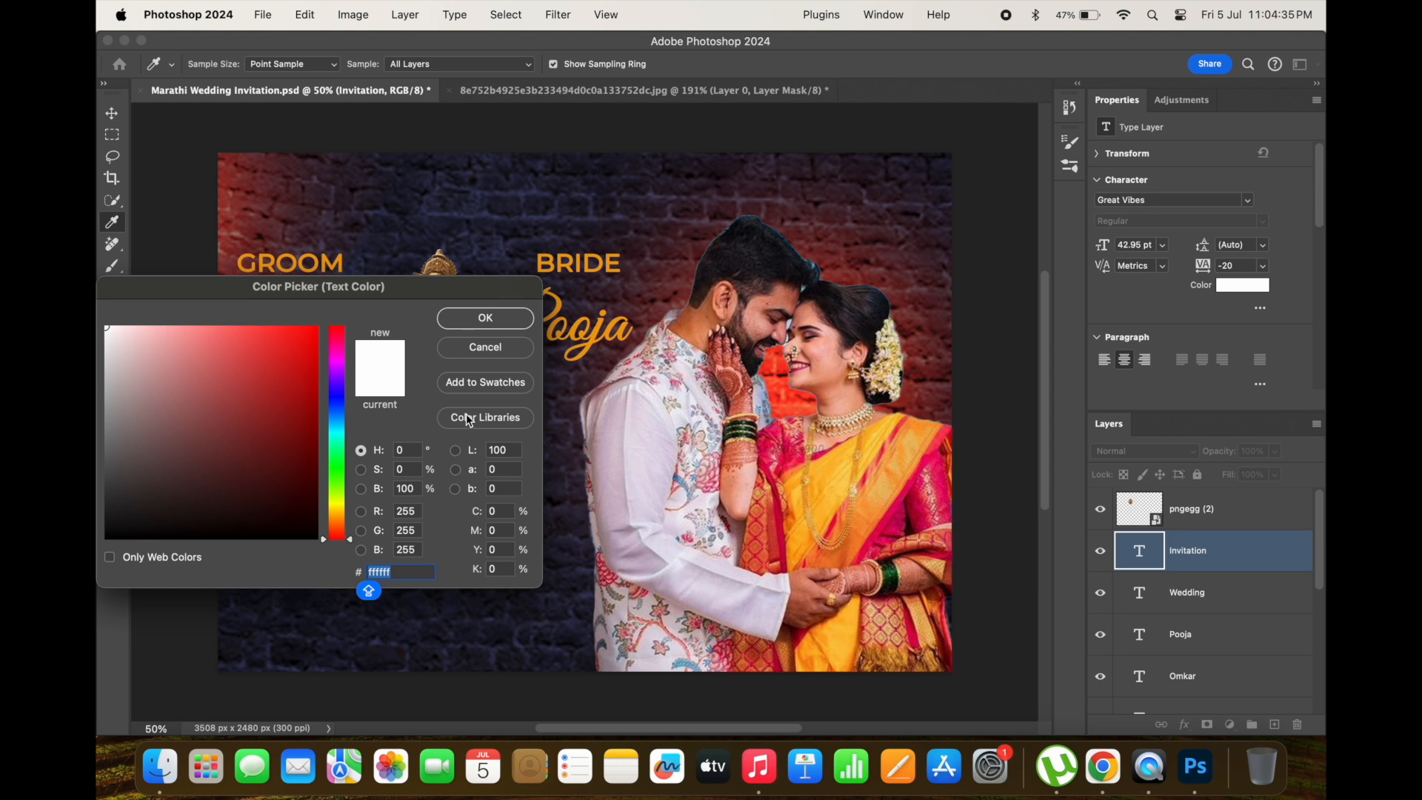
pyautogui.moveTo(350, 294); pyautogui.dragTo(372, 395)
pyautogui.click(278, 315)
pyautogui.click(486, 420)
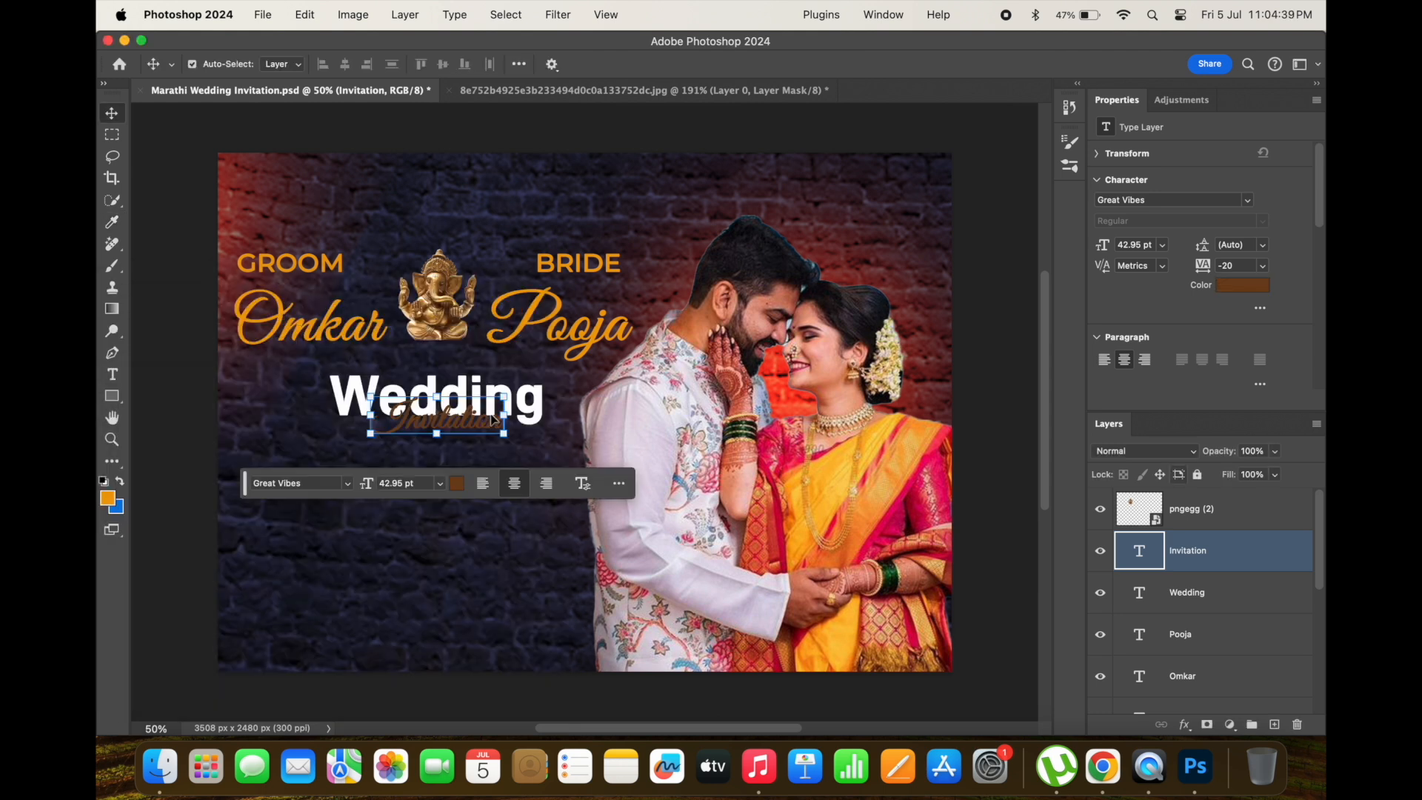
pyautogui.click(1241, 291)
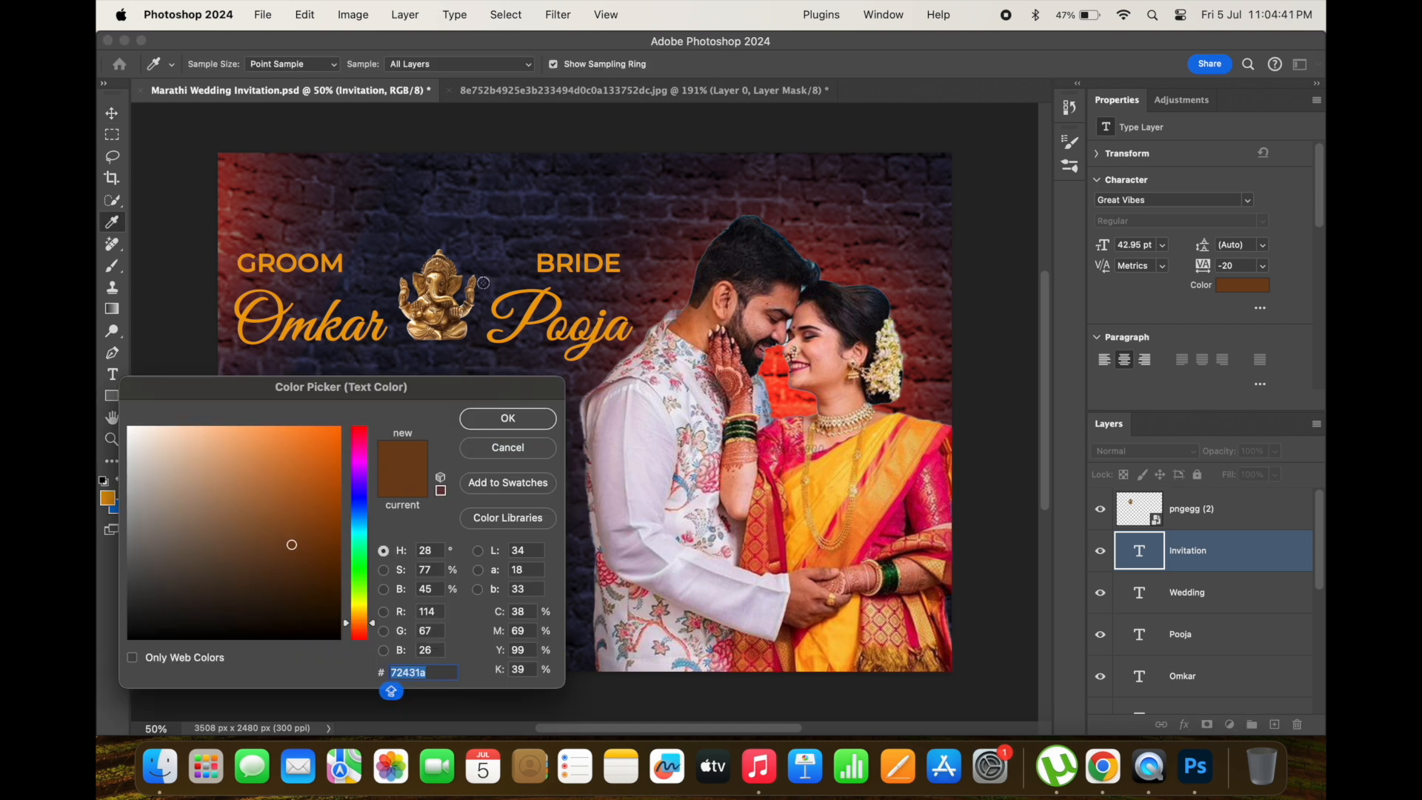
pyautogui.click(339, 298)
pyautogui.click(508, 418)
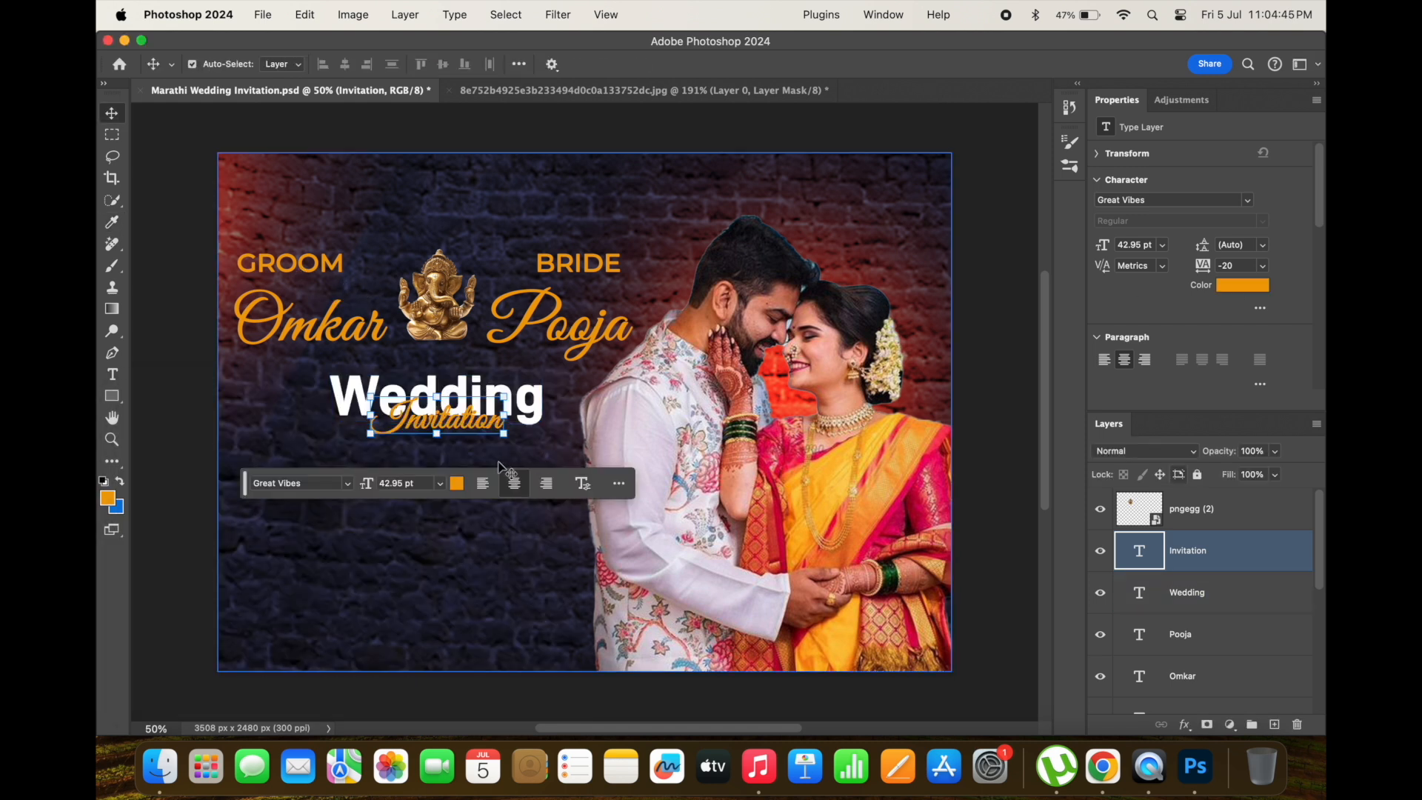
# - Lower the orange "Invitation" text a little further so it only overlaps the bottom edge of "Wedding"
pyautogui.click(213, 487)
pyautogui.moveTo(457, 446); pyautogui.dragTo(457, 456)
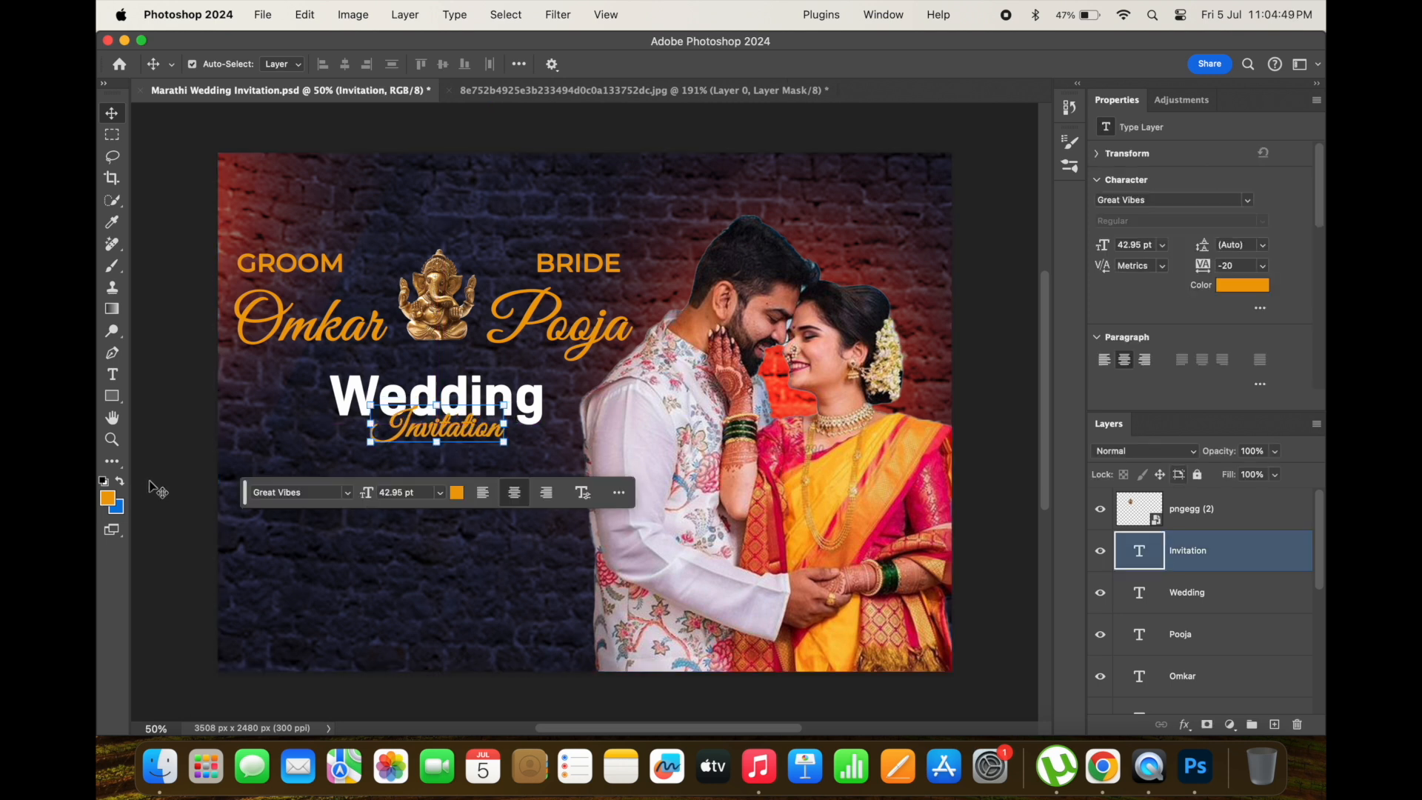
pyautogui.click(150, 490)
# - Select the "Wedding" and "Invitation" layers together and nudge both slightly upward
pyautogui.click(451, 441)
pyautogui.keyDown('shift'); pyautogui.click(477, 387); pyautogui.keyUp('shift')
pyautogui.keyDown('shift'); pyautogui.click(467, 390); pyautogui.keyUp('shift')
pyautogui.press('super+t')
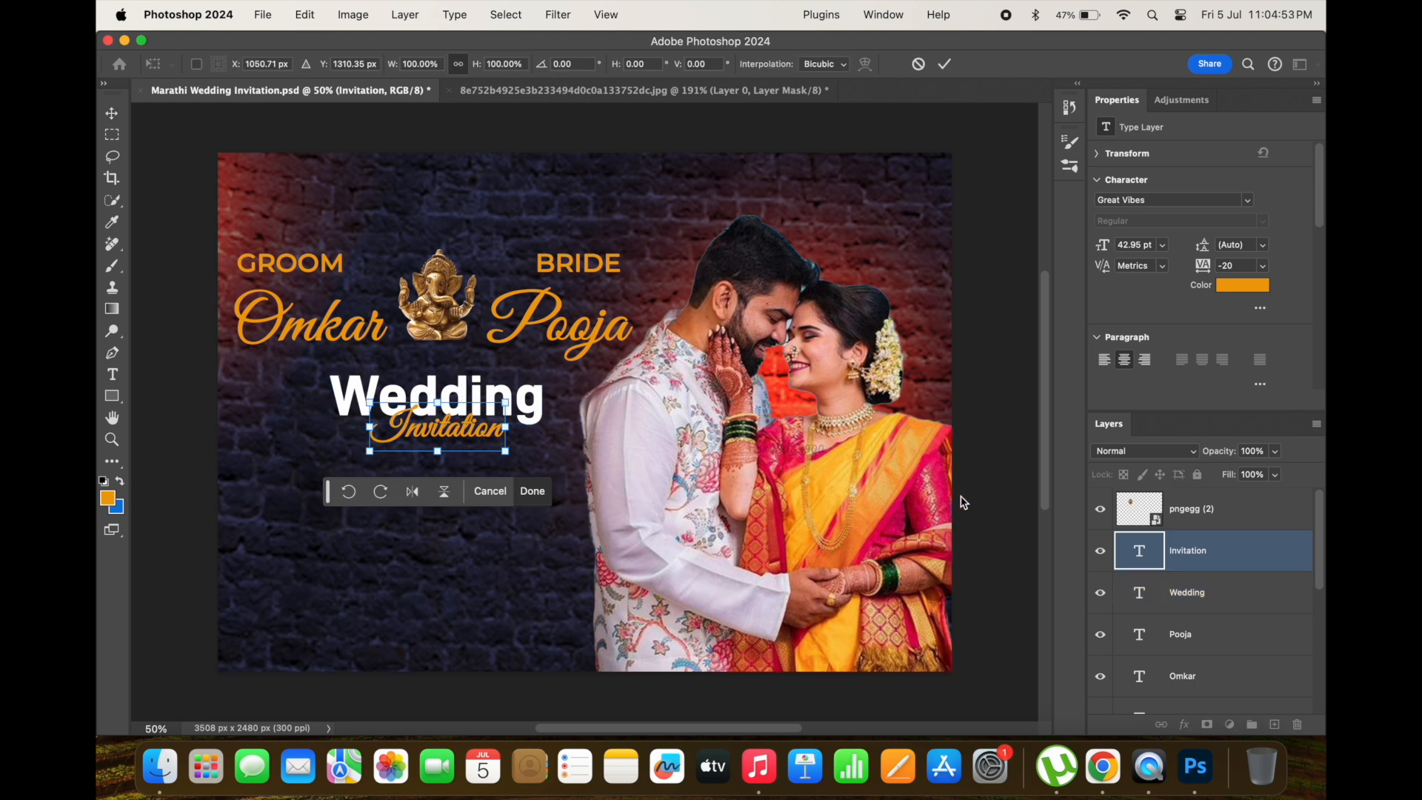
pyautogui.keyDown('shift'); pyautogui.click(1195, 595); pyautogui.keyUp('shift')
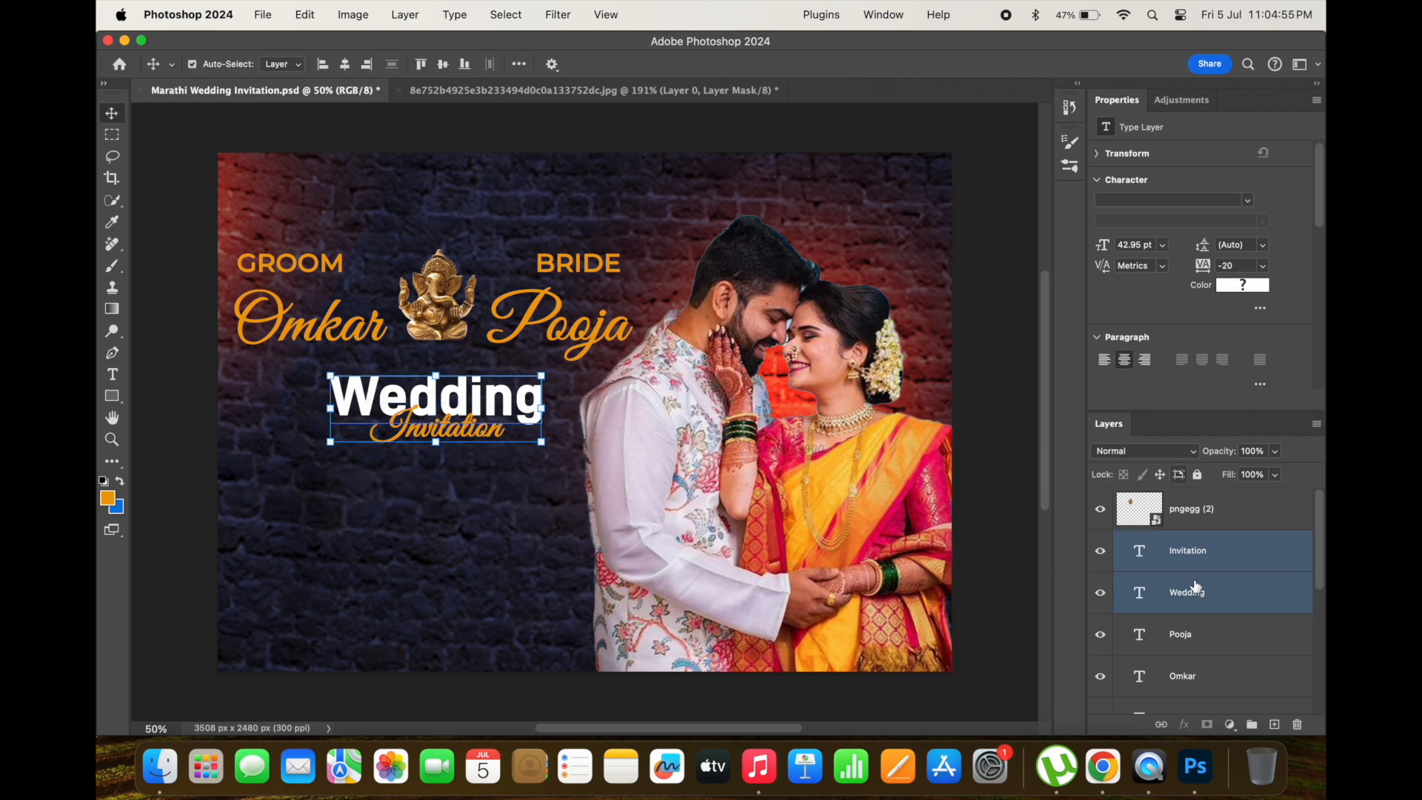
pyautogui.hotkey('shift', 'Down')
pyautogui.hotkey('shift', 'Up')
pyautogui.hotkey('shift', 'Up')
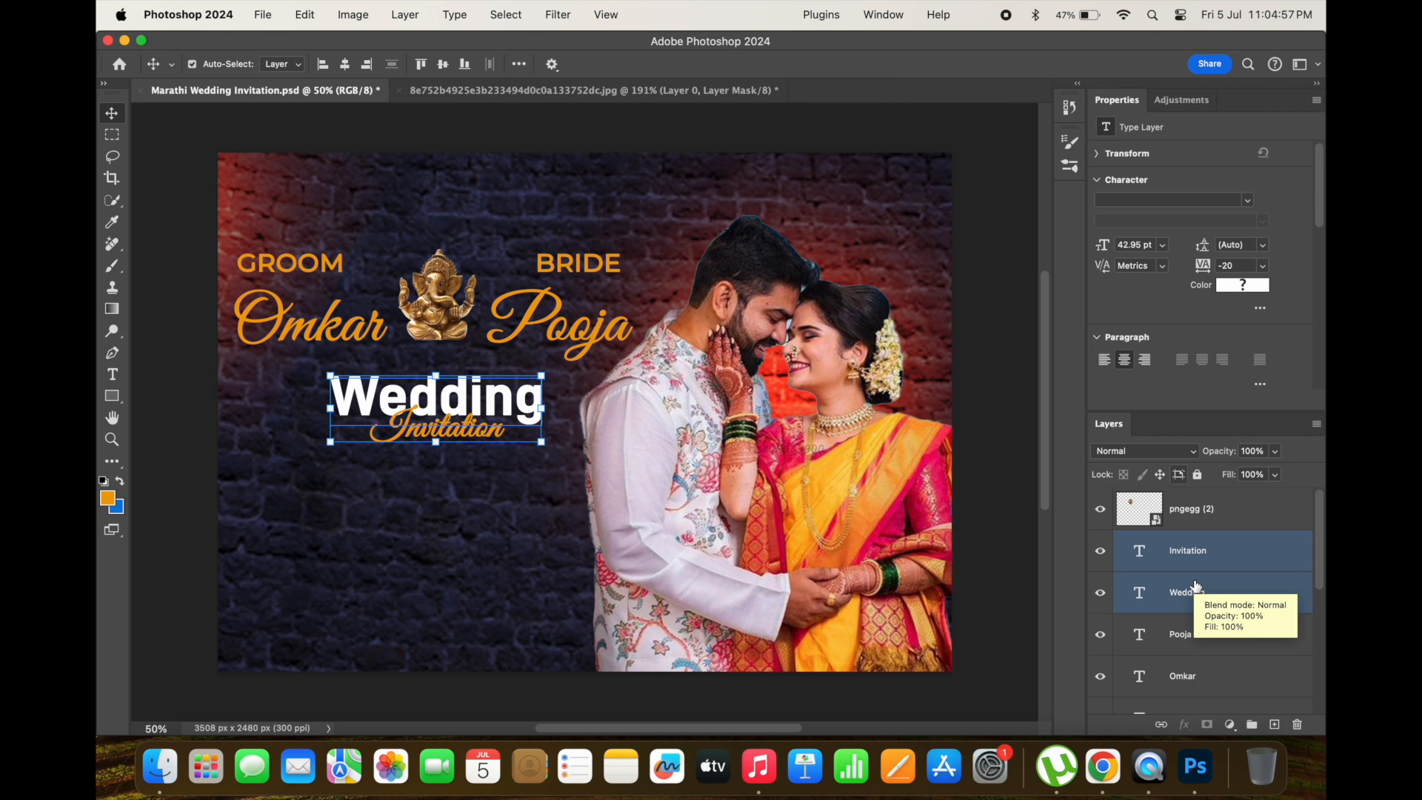
# - Unlock the couple cut-out layer, shift it about 90 px to the right and save the document
pyautogui.click(867, 518)
pyautogui.click(1219, 567)
pyautogui.click(1199, 609)
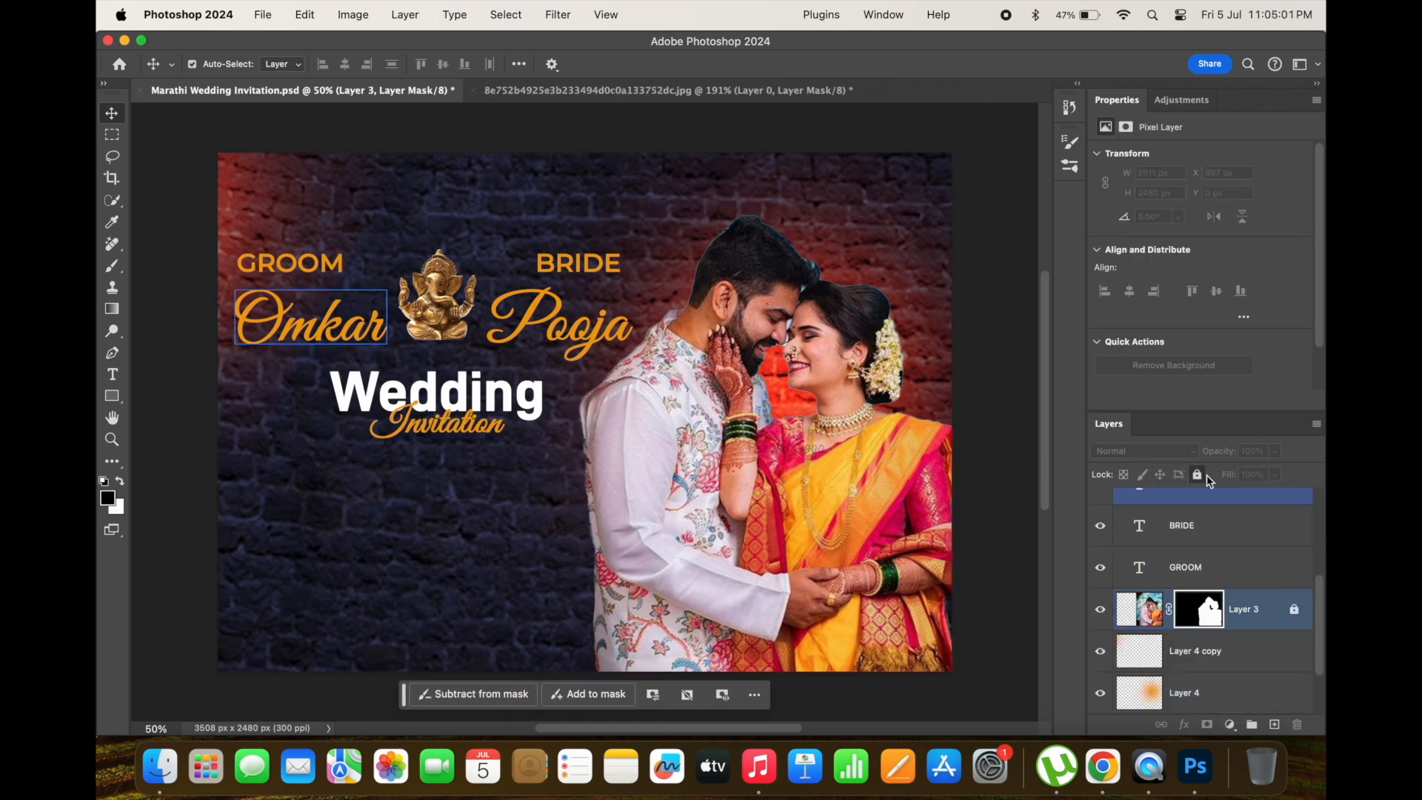
pyautogui.hotkey('shift', 'Right')
pyautogui.hotkey('shift', 'Right')
pyautogui.hotkey('shift', 'Right')
pyautogui.hotkey('shift', 'Right')
pyautogui.hotkey('shift', 'Right')
pyautogui.hotkey('shift', 'Right')
pyautogui.hotkey('shift', 'Right')
pyautogui.hotkey('shift', 'Right')
pyautogui.hotkey('shift', 'Right')
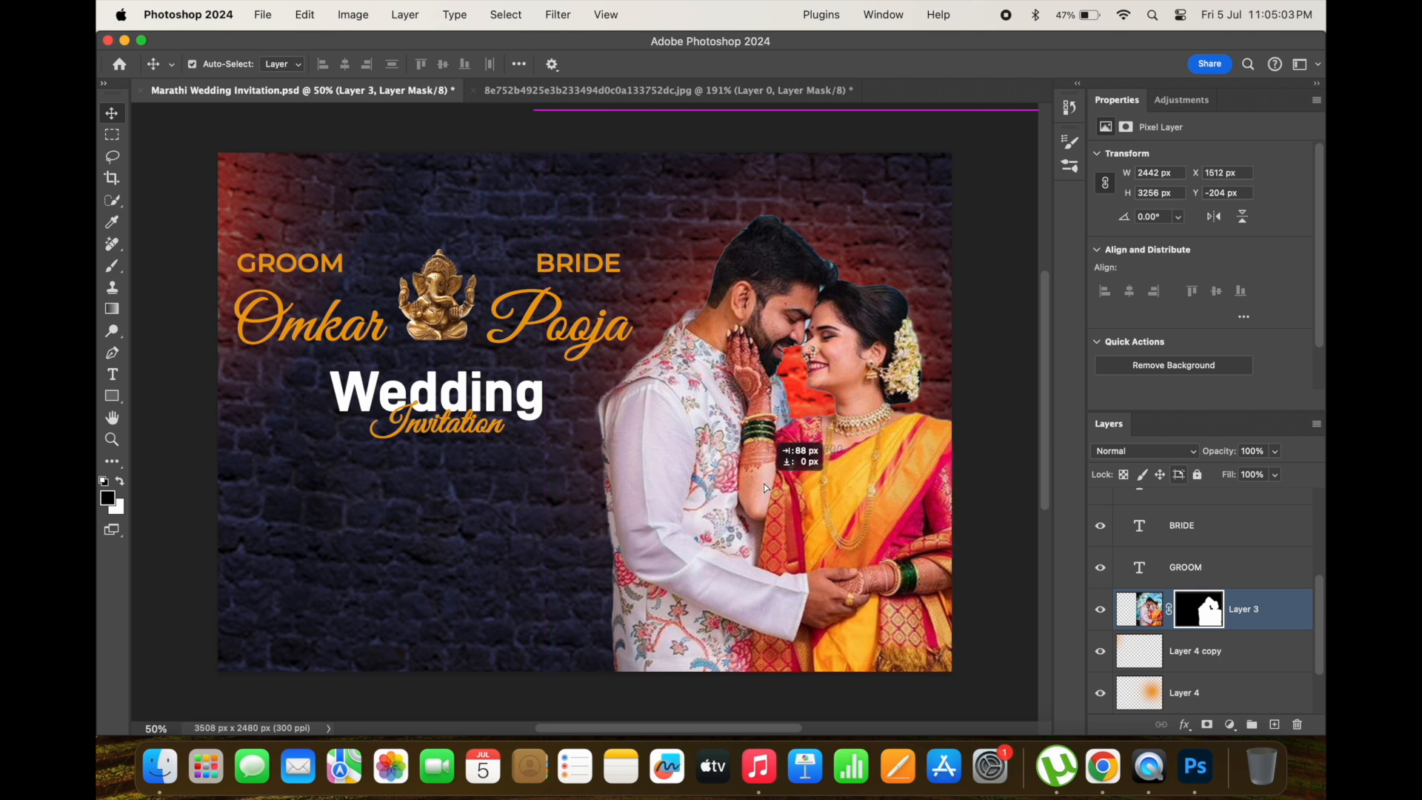
pyautogui.click(166, 519)
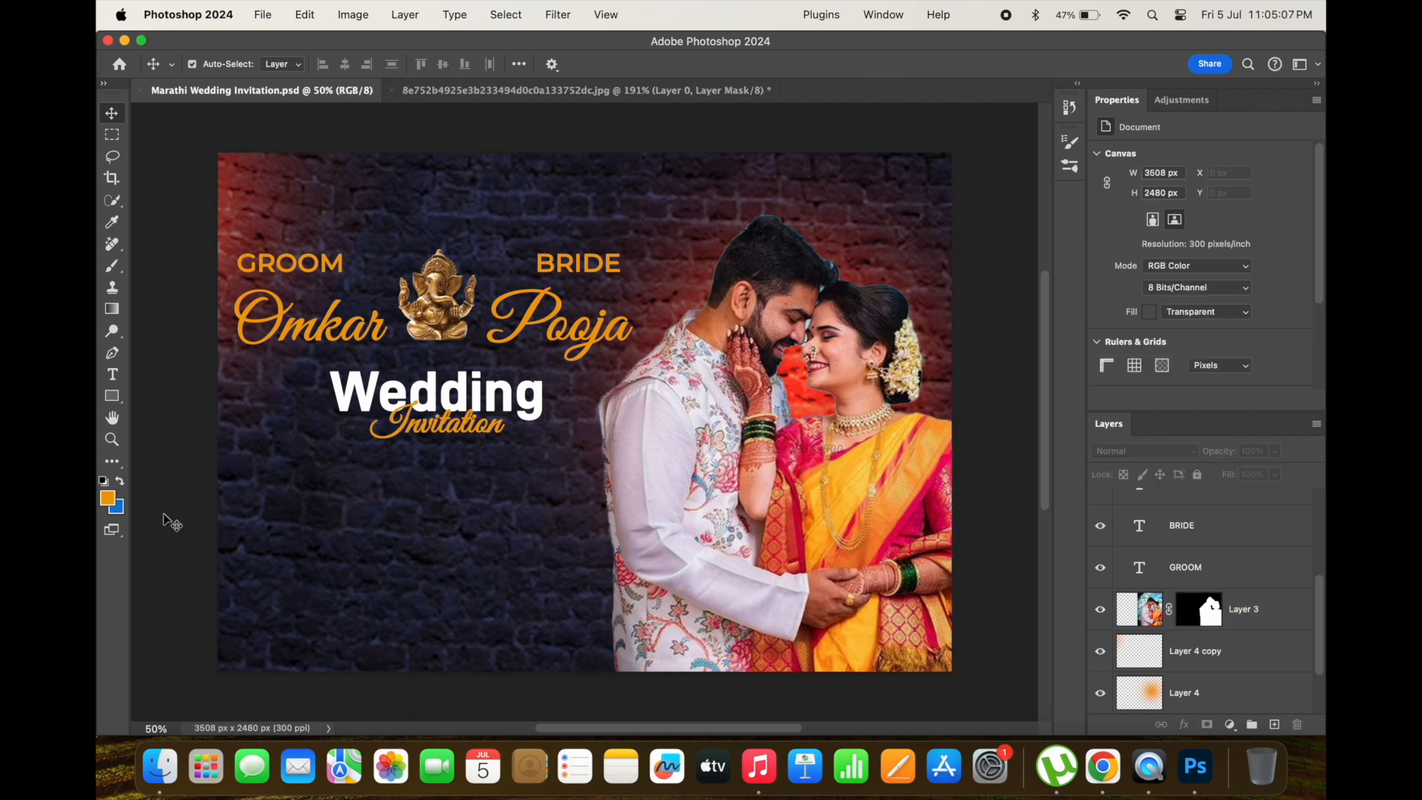
# - Add an empty layer directly above the couple cut-out layer for a pen-drawn decoration beside "Wedding"
pyautogui.press('p')
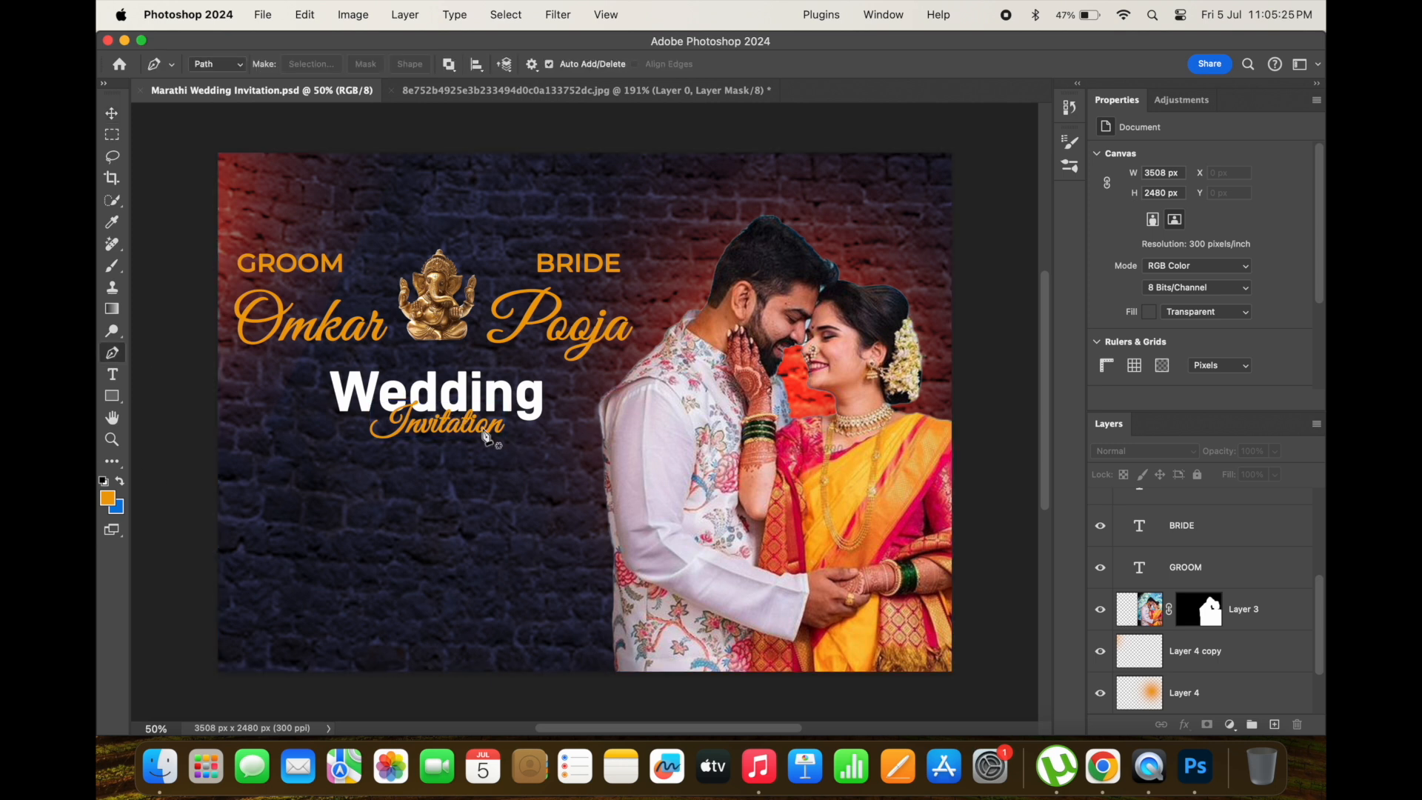
pyautogui.scroll(15, 304, 407)
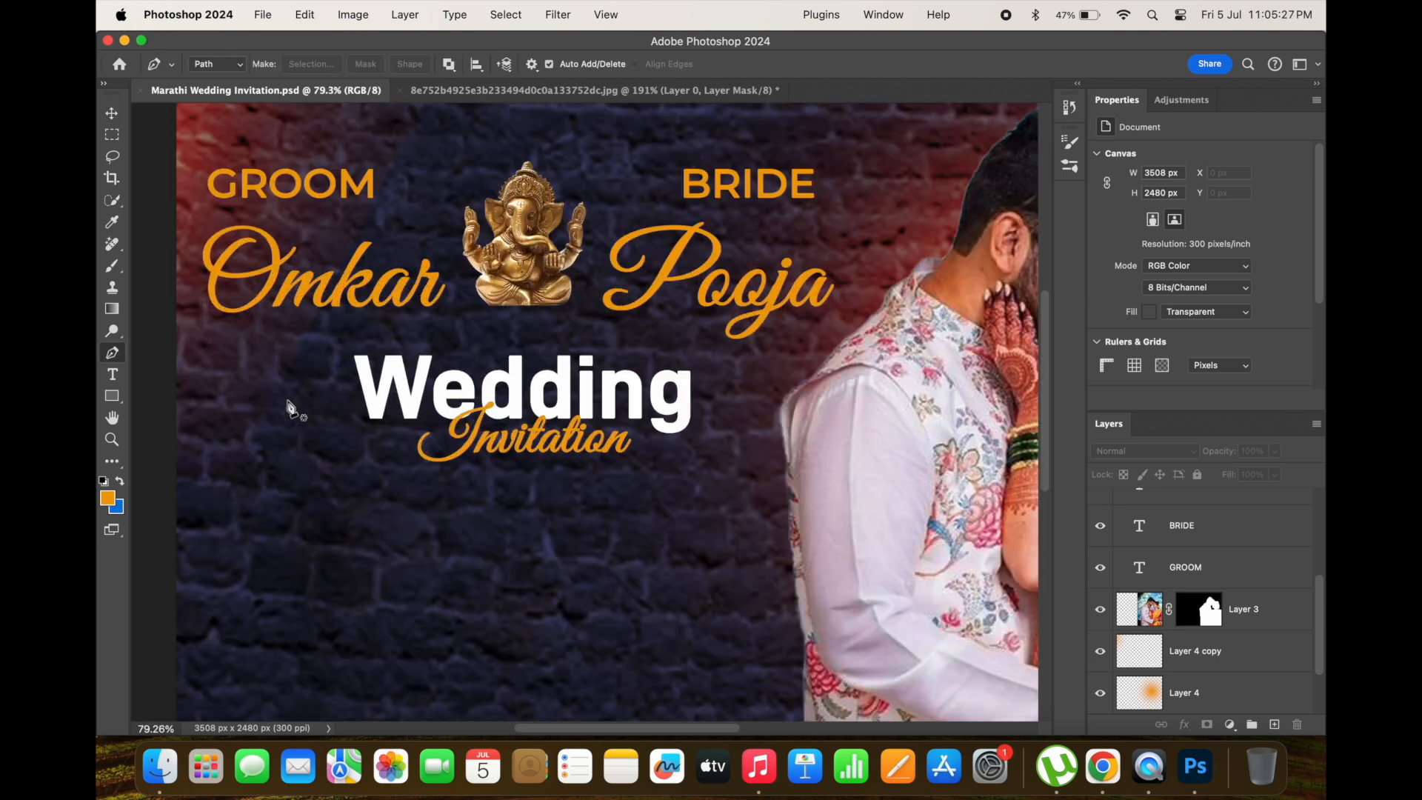
pyautogui.scroll(-10, 290, 408)
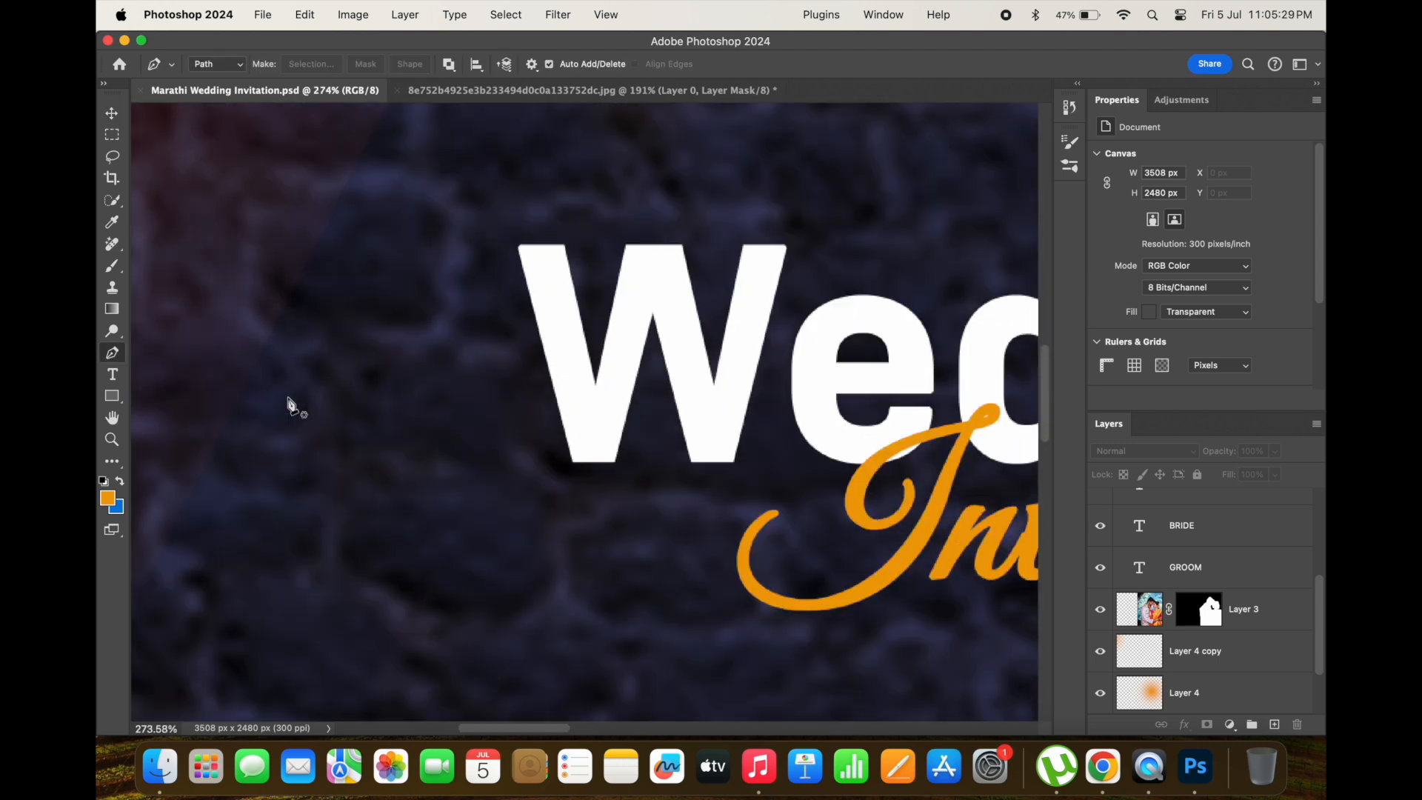
pyautogui.scroll(-2, 1178, 539)
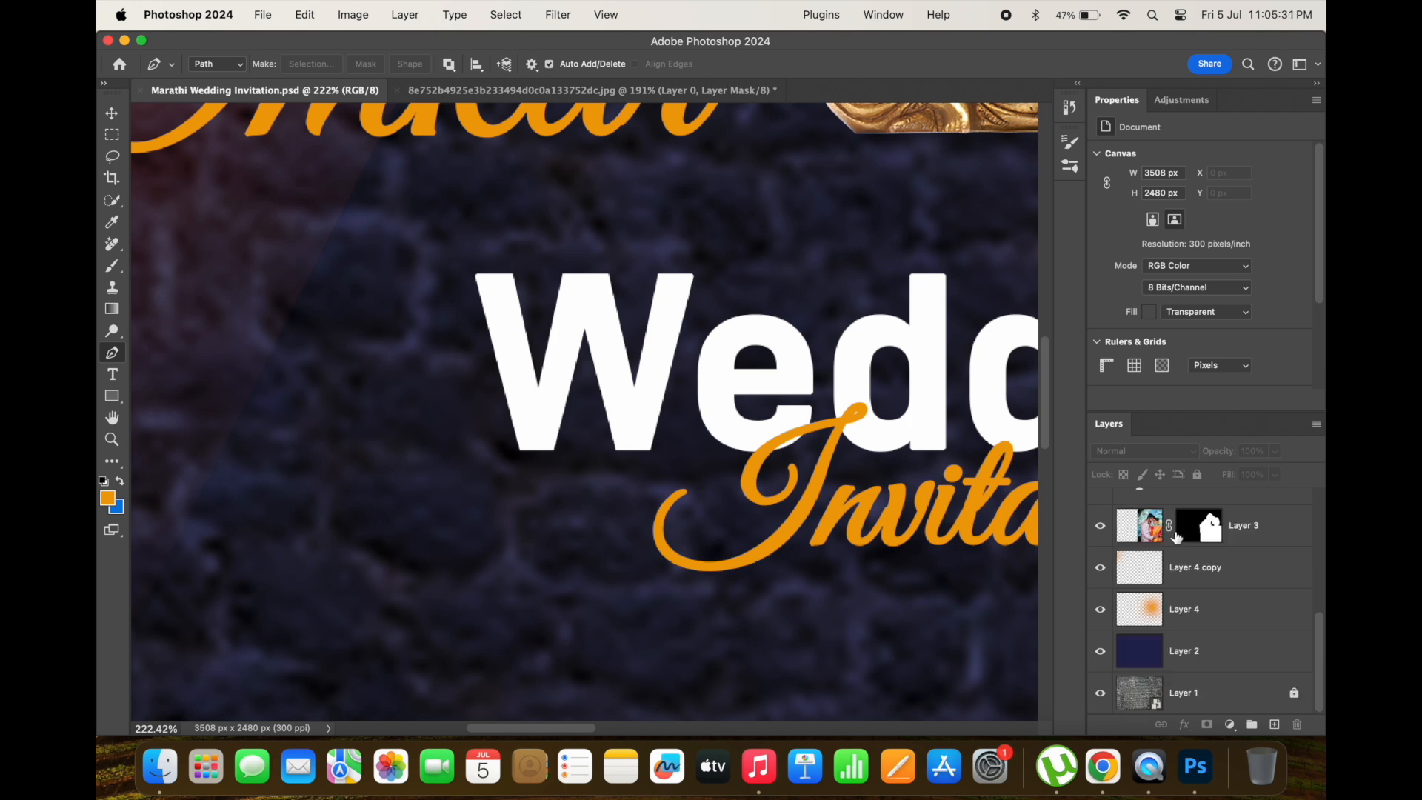
pyautogui.click(1242, 541)
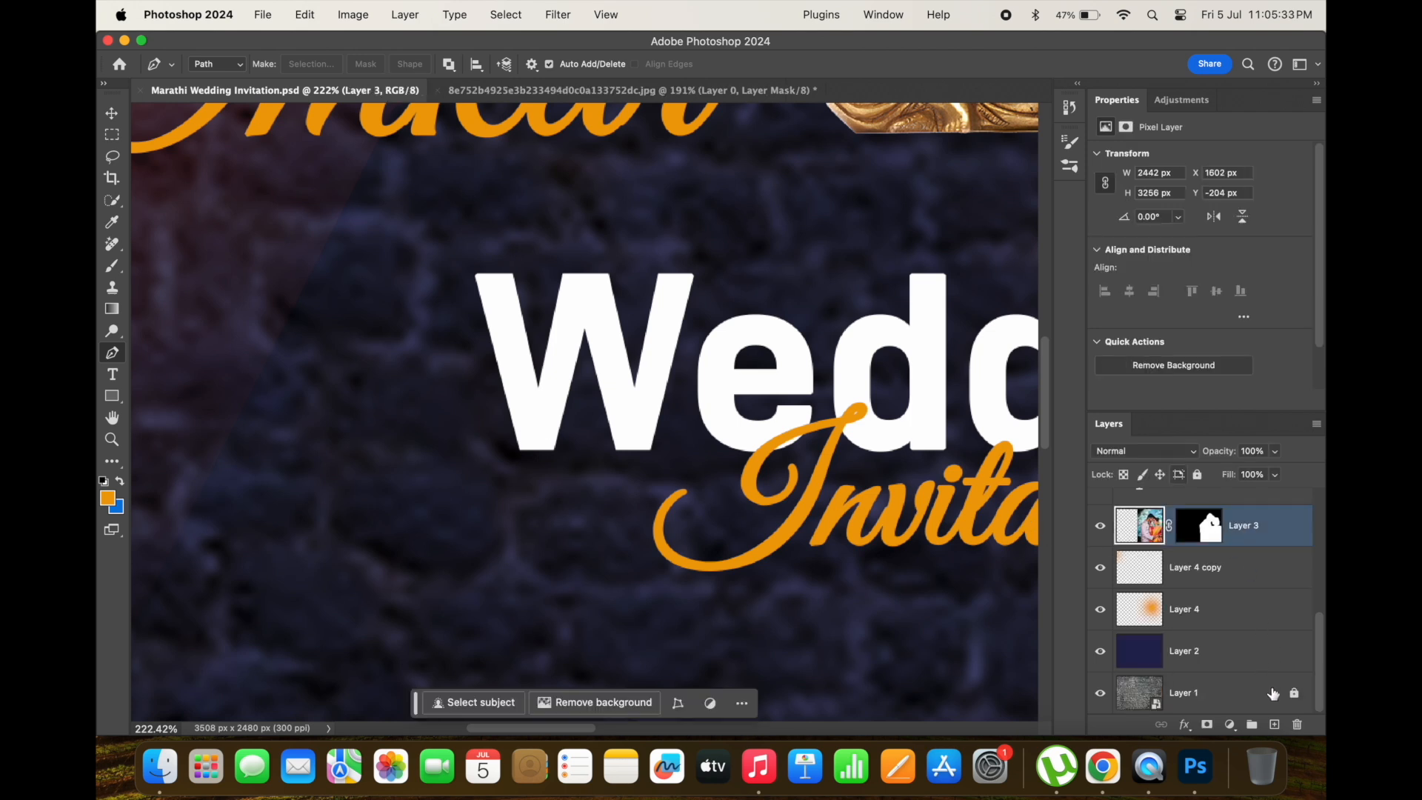
pyautogui.click(1276, 723)
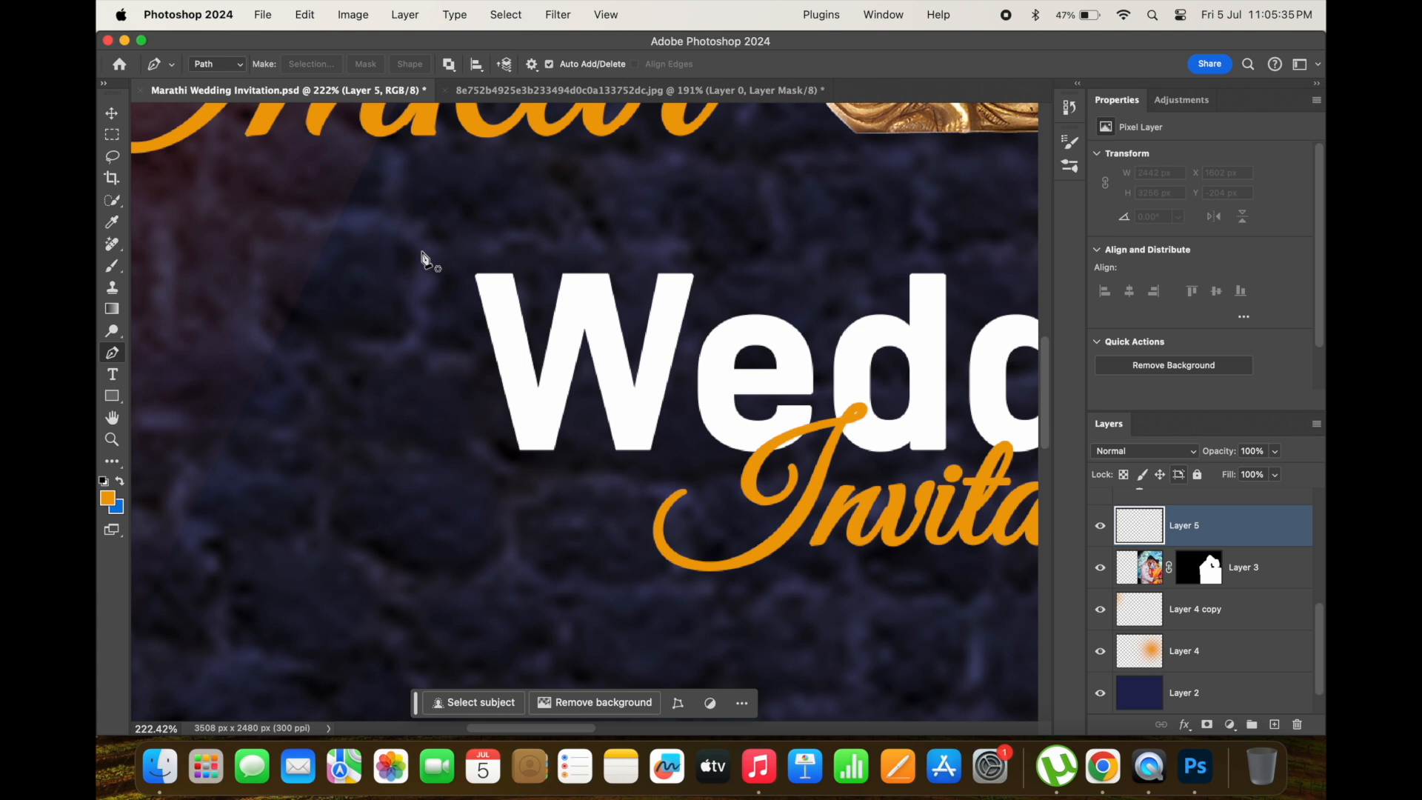
# - Draw a closed pen path of a narrow vertical bar with slanted ends before "Wedding", about 41 × 430 px
pyautogui.click(412, 232)
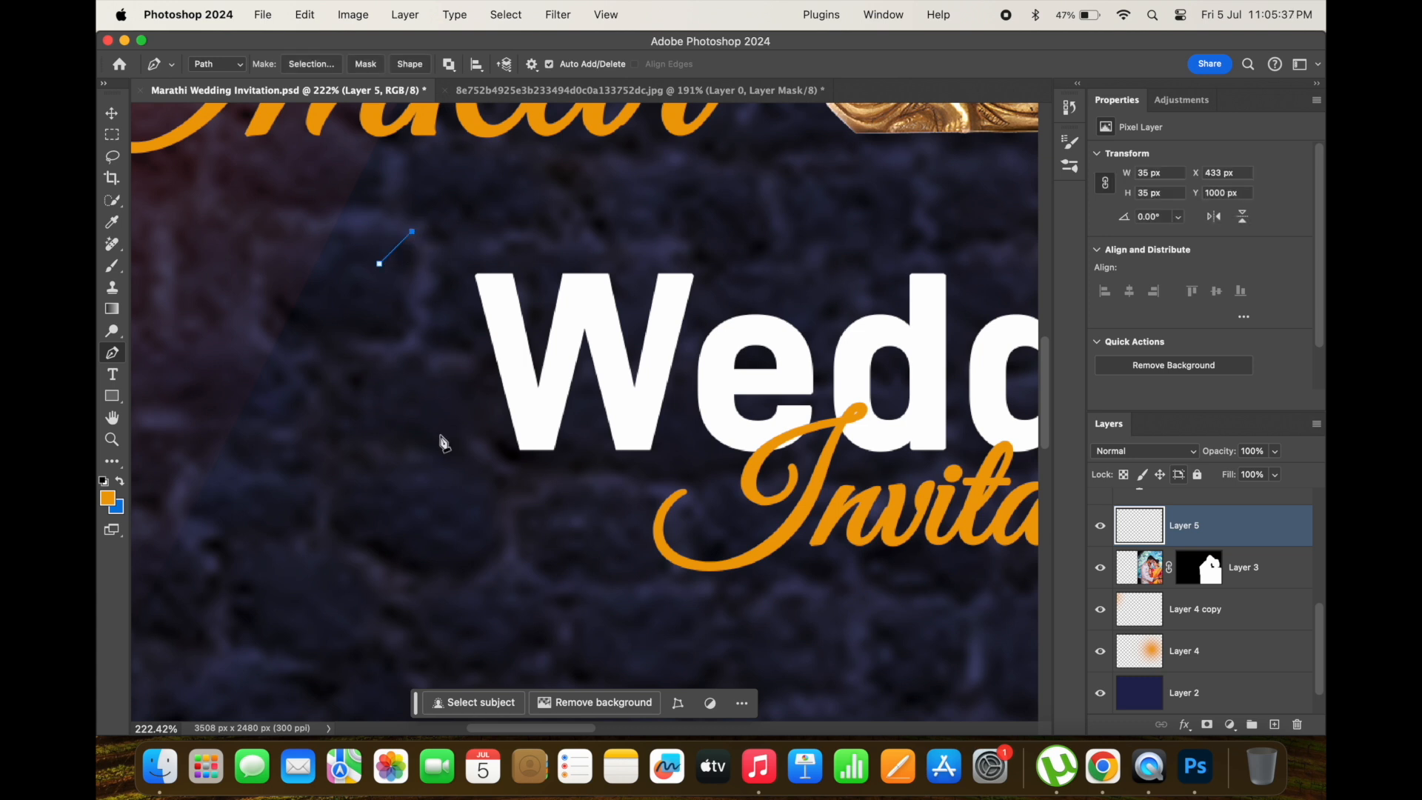
pyautogui.keyDown('shift'); pyautogui.click(420, 597); pyautogui.keyUp('shift')
pyautogui.click(385, 623)
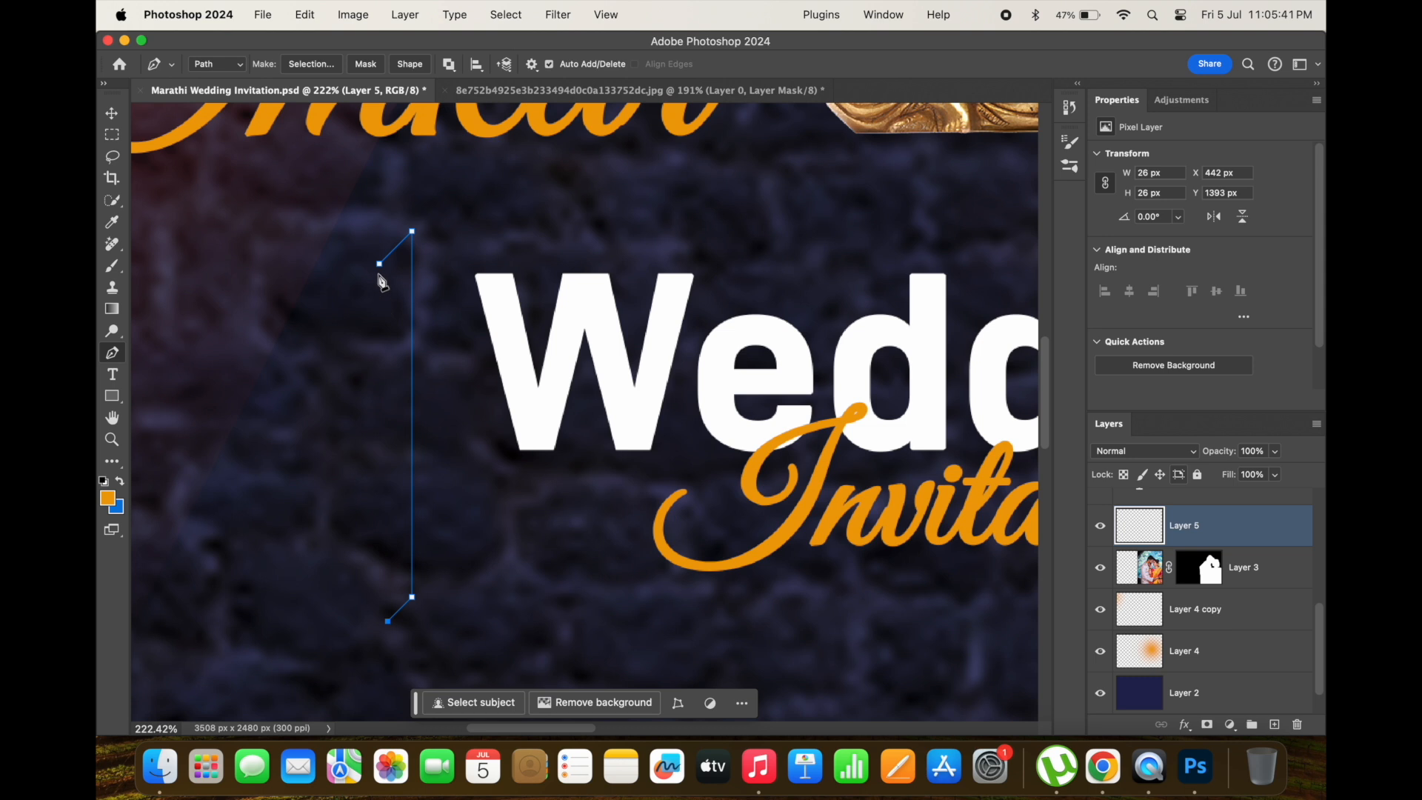
pyautogui.click(386, 622)
pyautogui.click(380, 628)
# - Convert the bar path to a selection, fill it with the orange foreground colour and clear the selection
pyautogui.rightClick(386, 283)
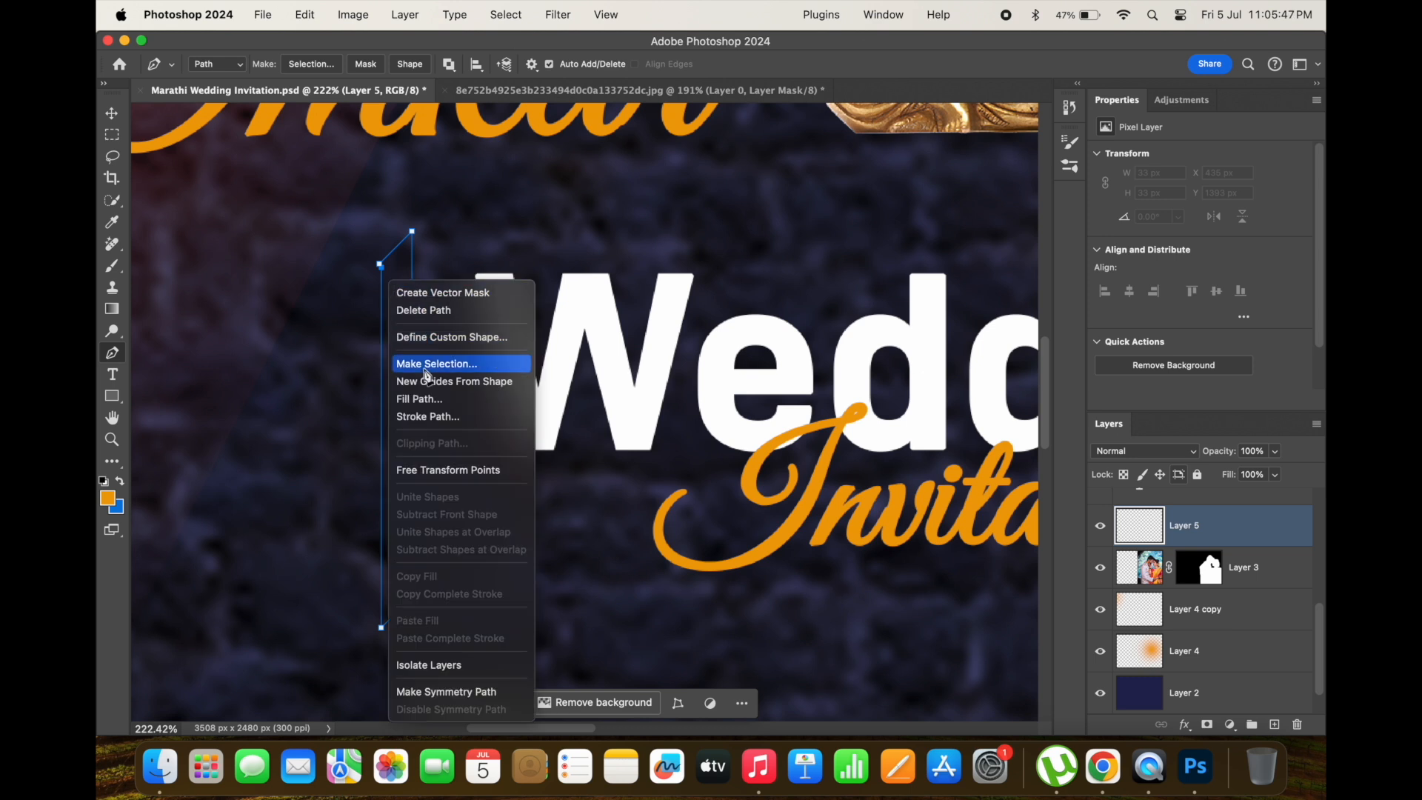
pyautogui.click(427, 367)
pyautogui.press('Return')
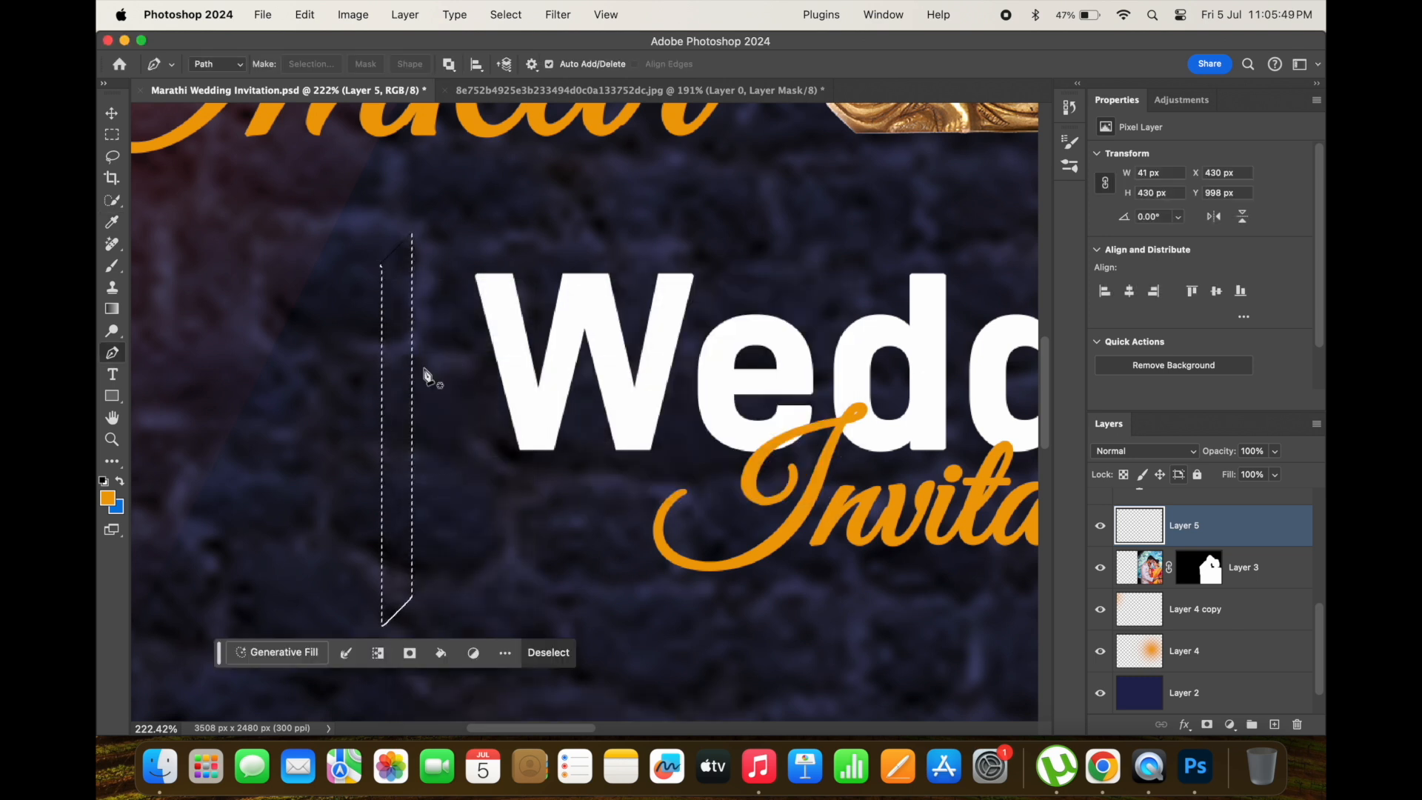
pyautogui.hotkey('alt', 'BackSpace')
pyautogui.press('super+d')
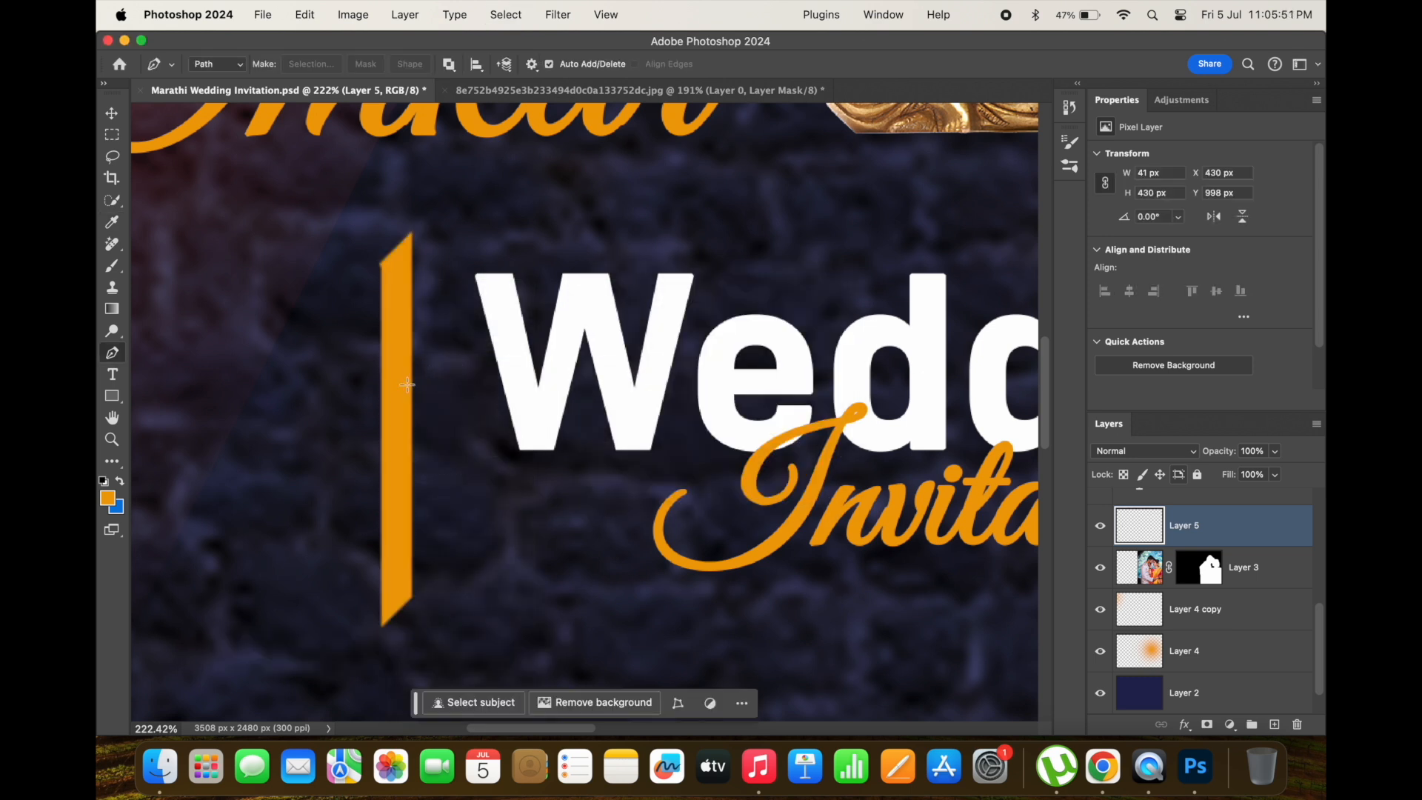
# - Duplicate the orange bar and place the copy about 58 px to its left as a parallel bar
pyautogui.press('v')
pyautogui.moveTo(400, 403); pyautogui.dragTo(342, 409)
pyautogui.press('super+0')
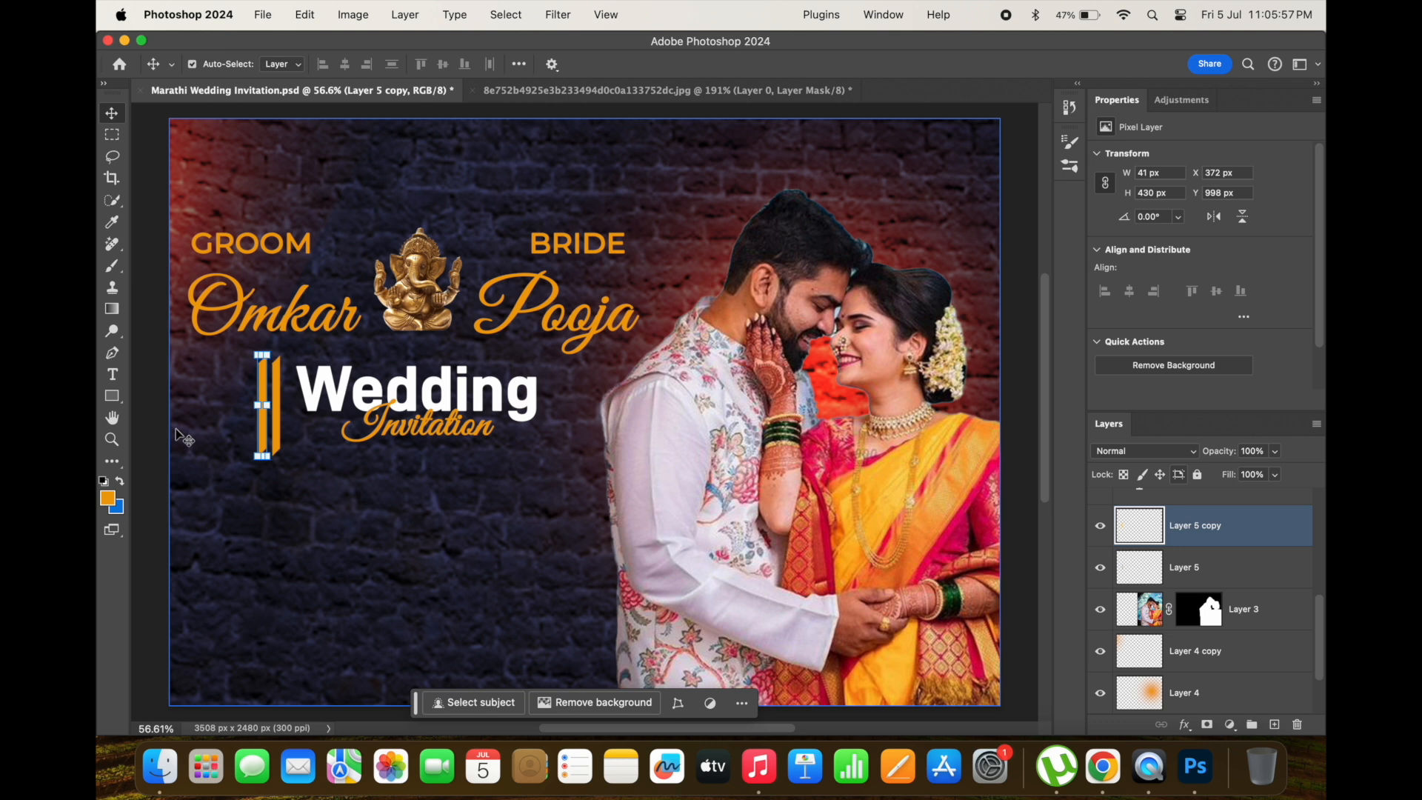
pyautogui.click(158, 422)
# - Select both orange bars together and scale the pair down to about 93 × 404 px
pyautogui.click(271, 407)
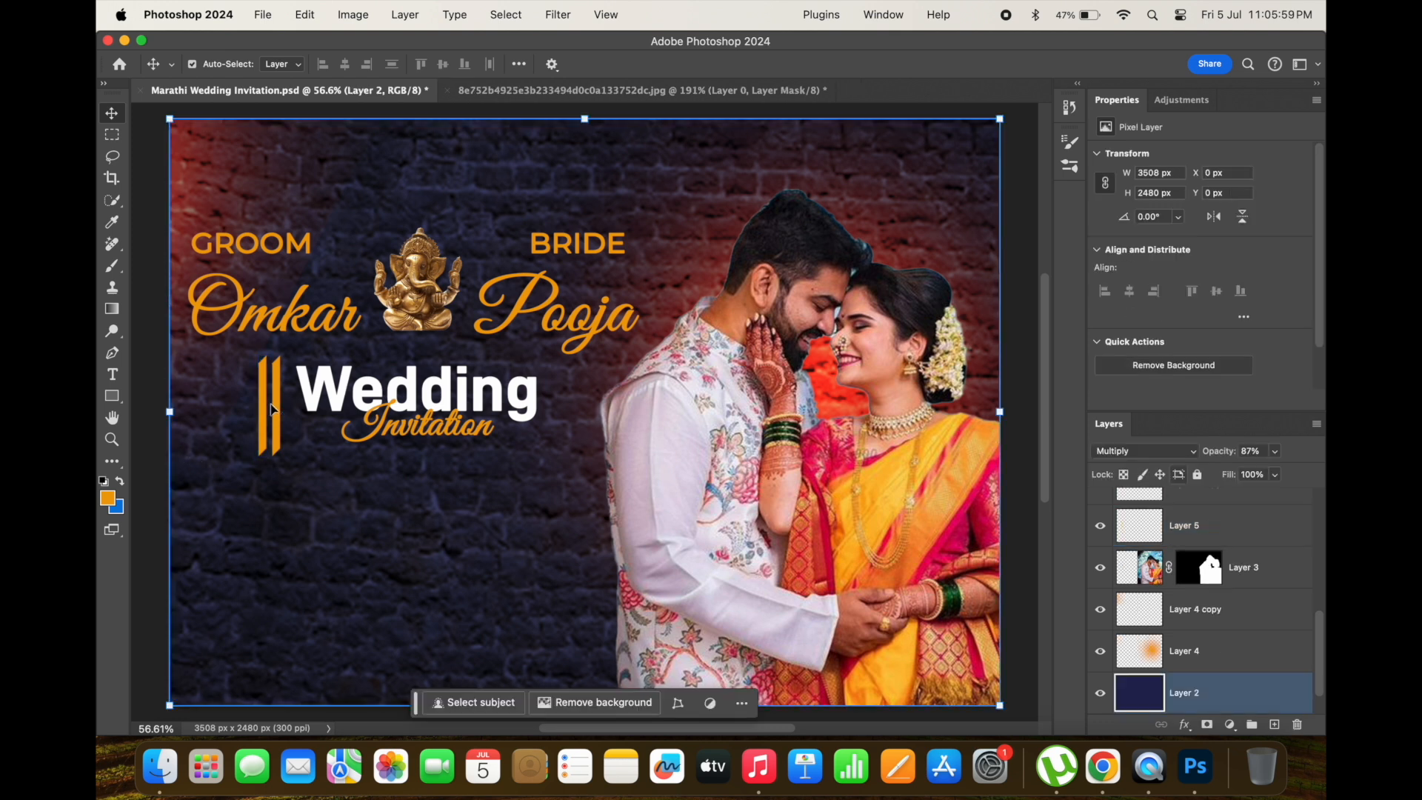
pyautogui.click(276, 407)
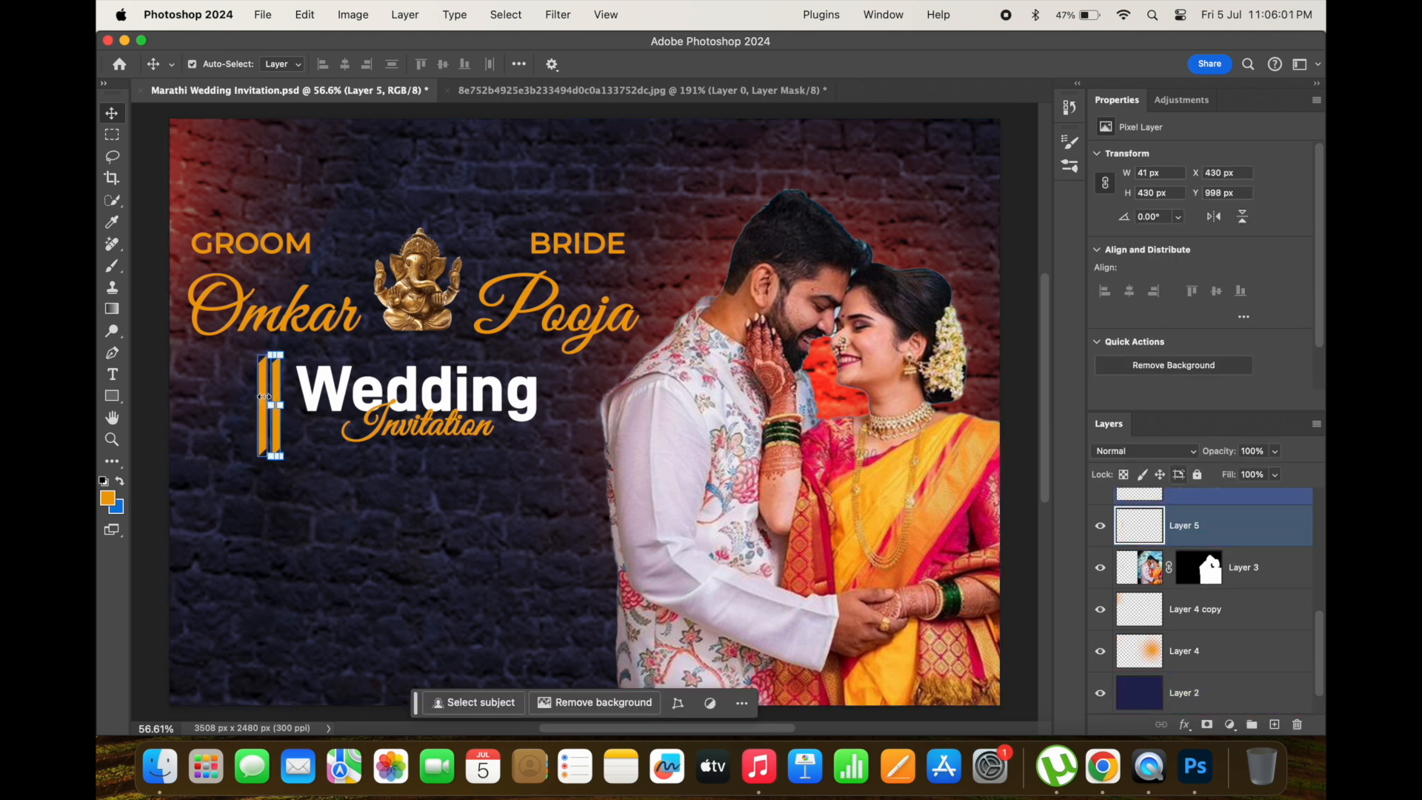
pyautogui.scroll(3, 1244, 585)
pyautogui.keyDown('super'); pyautogui.click(1235, 596); pyautogui.keyUp('super')
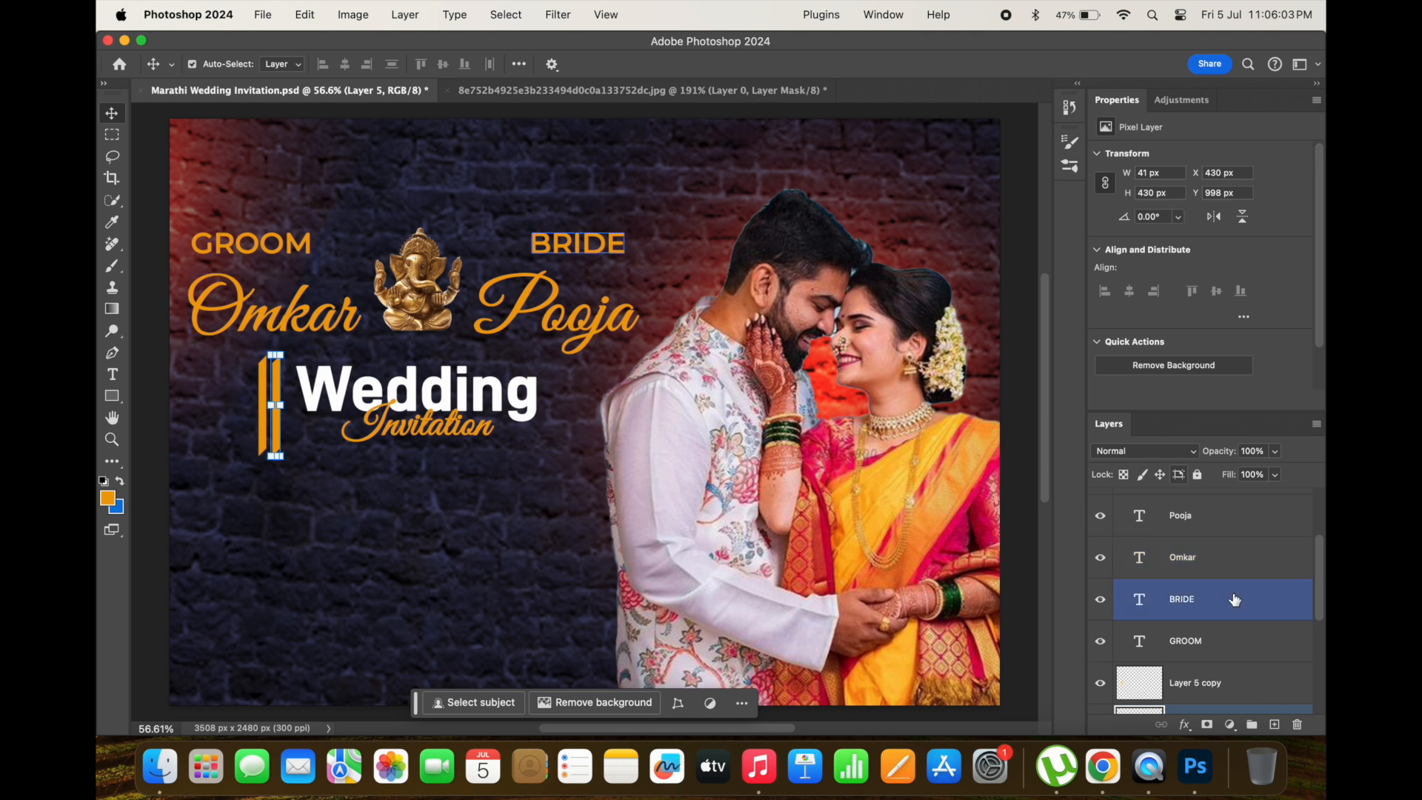
pyautogui.keyDown('shift'); pyautogui.click(1224, 641); pyautogui.keyUp('shift')
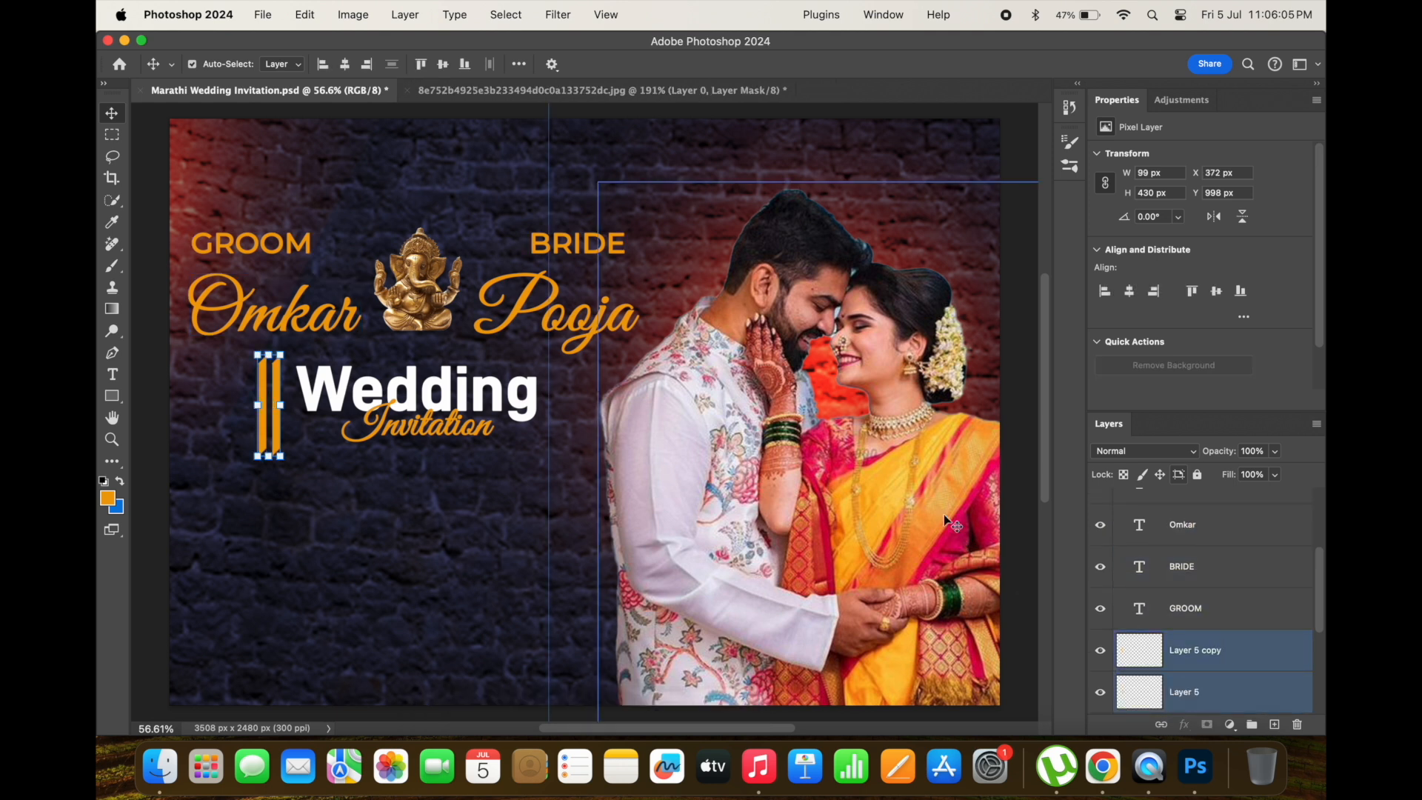
pyautogui.press('super+t')
pyautogui.moveTo(258, 456); pyautogui.dragTo(258, 459)
pyautogui.moveTo(268, 398); pyautogui.dragTo(372, 398)
pyautogui.press('Return')
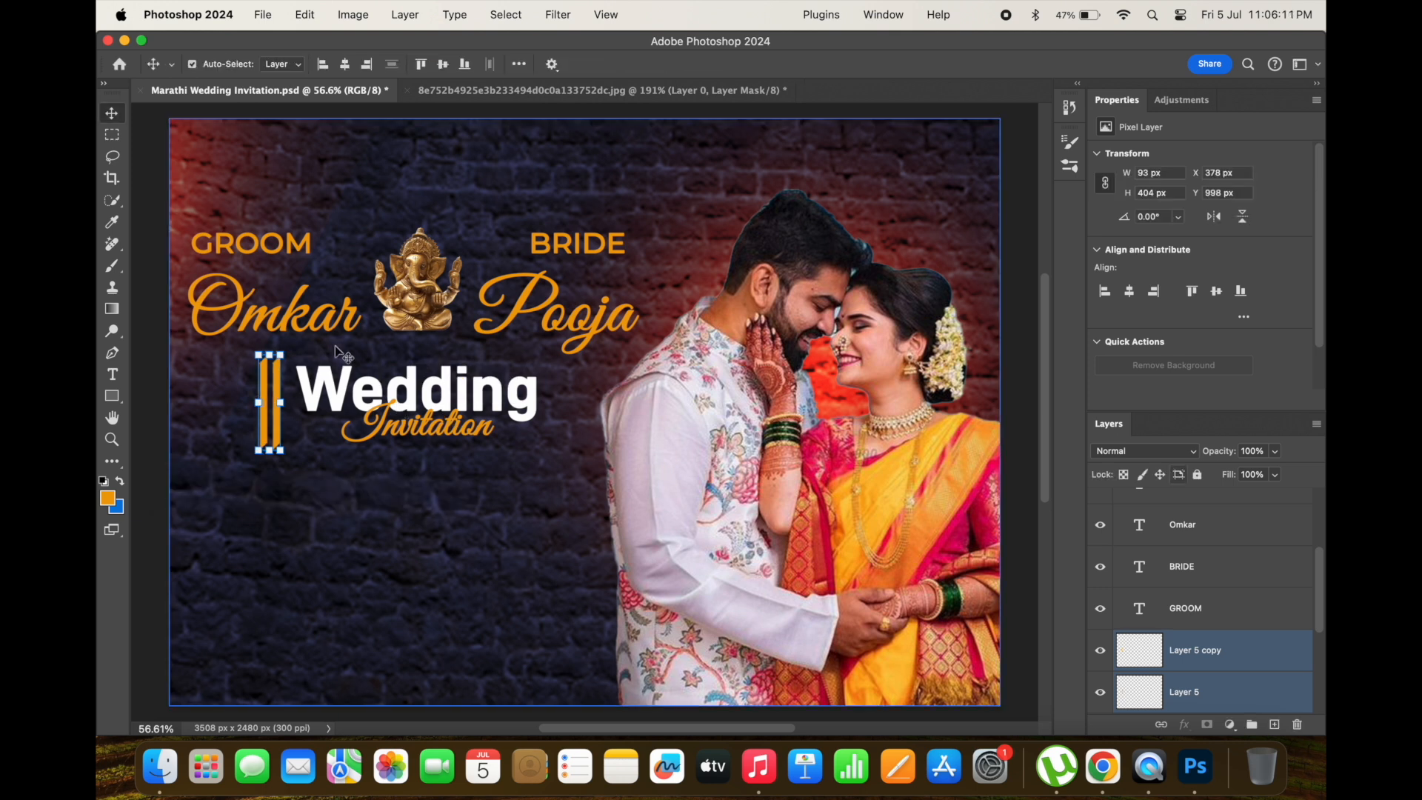
# - Duplicate the pair of orange bars to the right side of "Wedding" at the same height and save the document
pyautogui.moveTo(271, 397); pyautogui.dragTo(567, 413)
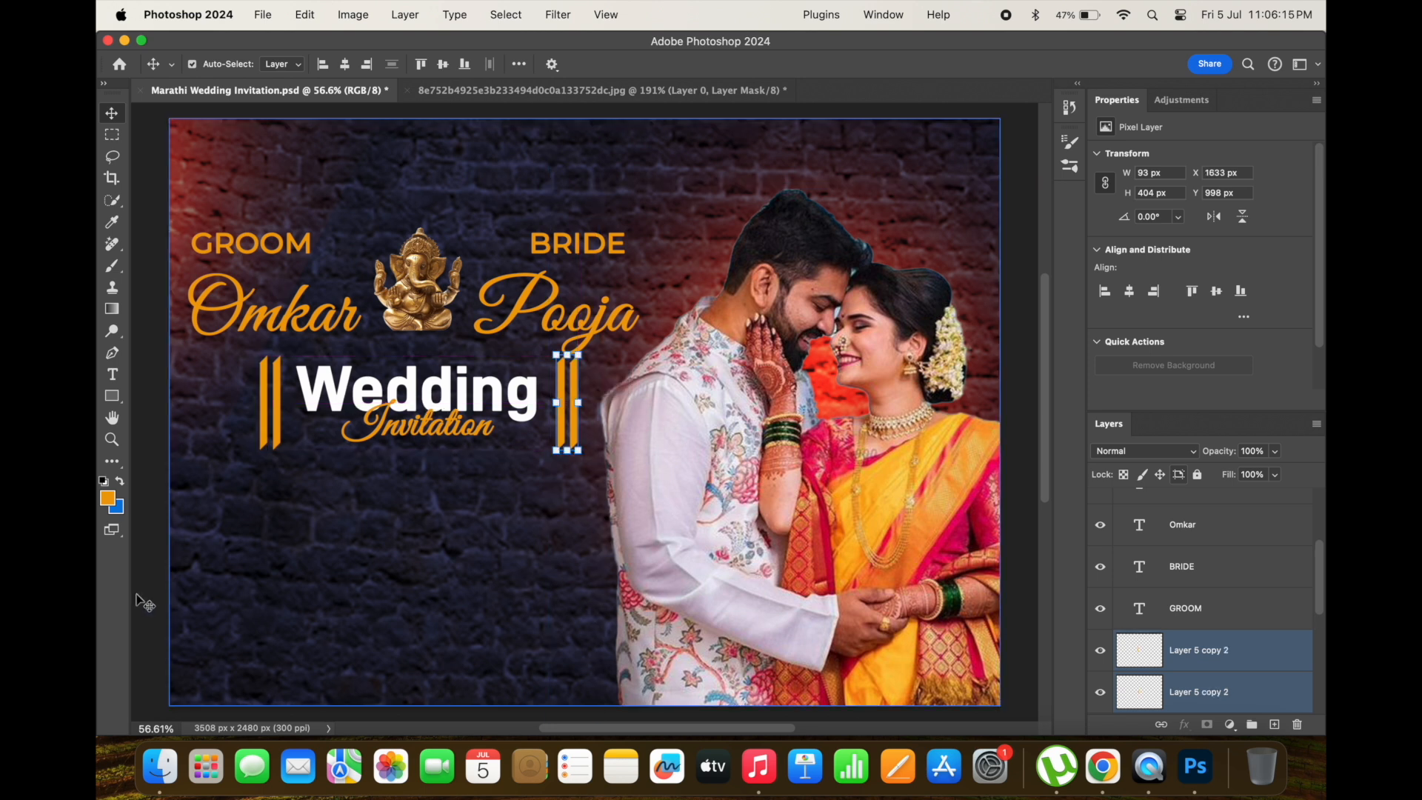
pyautogui.click(144, 568)
pyautogui.press('super+s')
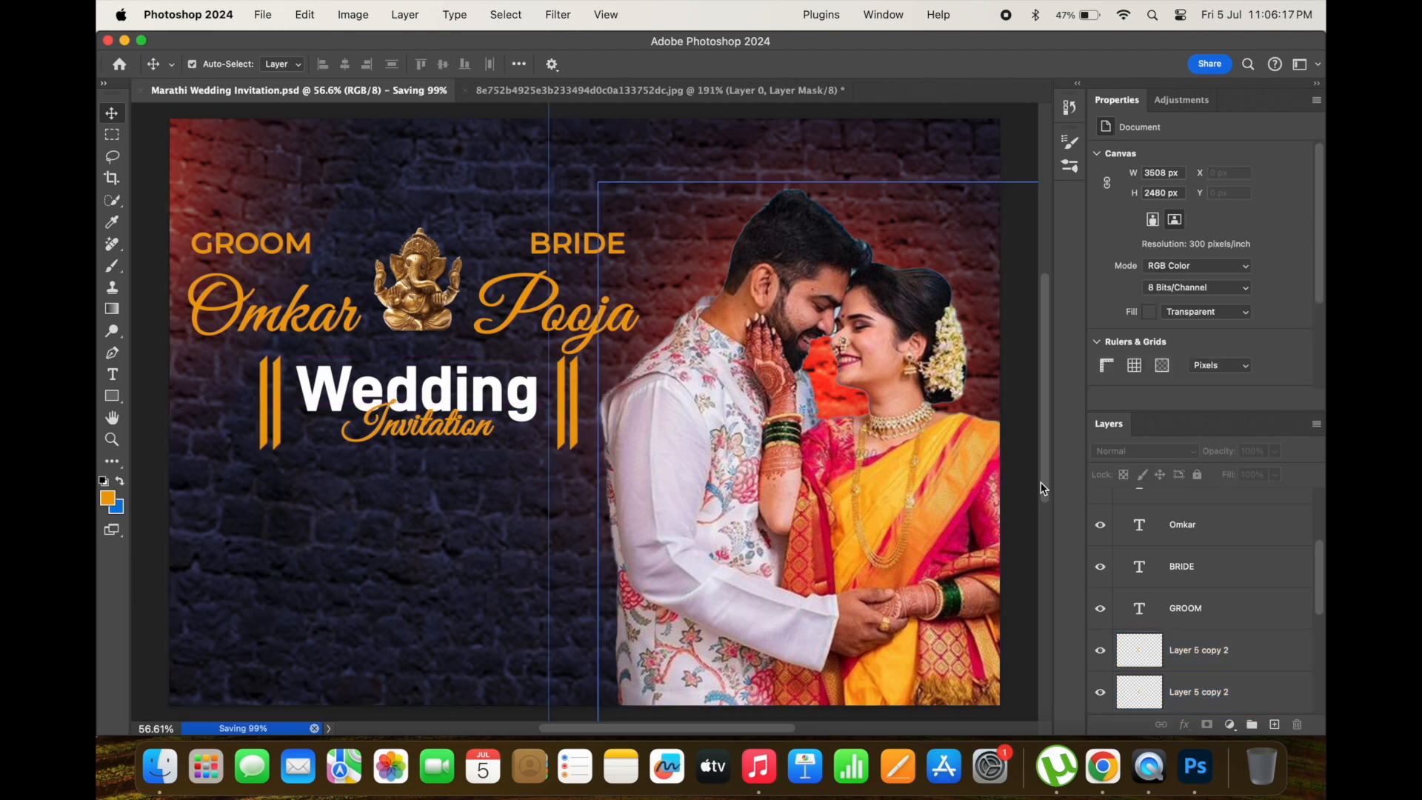
# - Select the couple's names, "GROOM", "BRIDE" and the Ganesha image, raise them together by about 110 px and save the document
pyautogui.click(541, 331)
pyautogui.keyDown('shift'); pyautogui.click(360, 318); pyautogui.keyUp('shift')
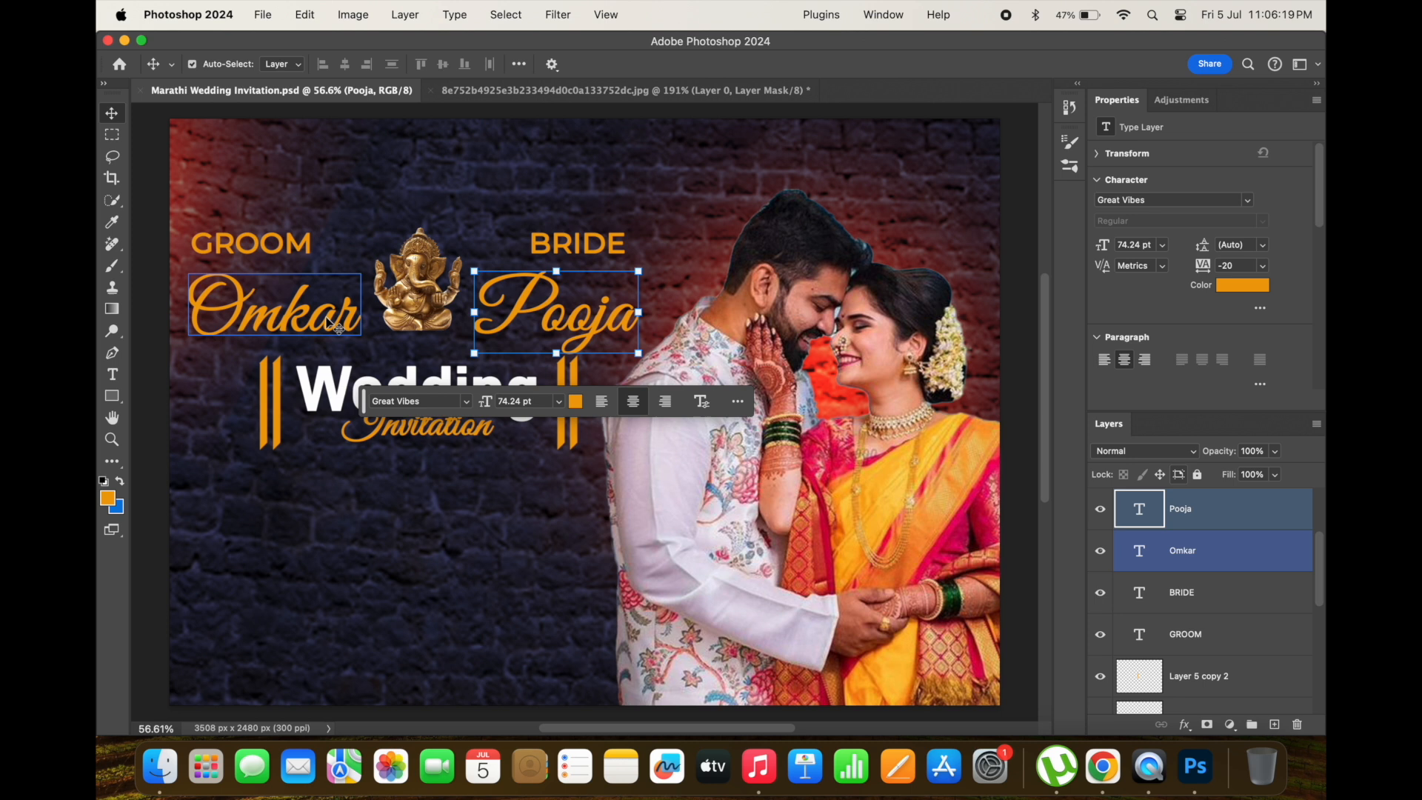
pyautogui.keyDown('shift'); pyautogui.click(253, 248); pyautogui.keyUp('shift')
pyautogui.keyDown('shift'); pyautogui.click(459, 276); pyautogui.keyUp('shift')
pyautogui.keyDown('shift'); pyautogui.click(555, 252); pyautogui.keyUp('shift')
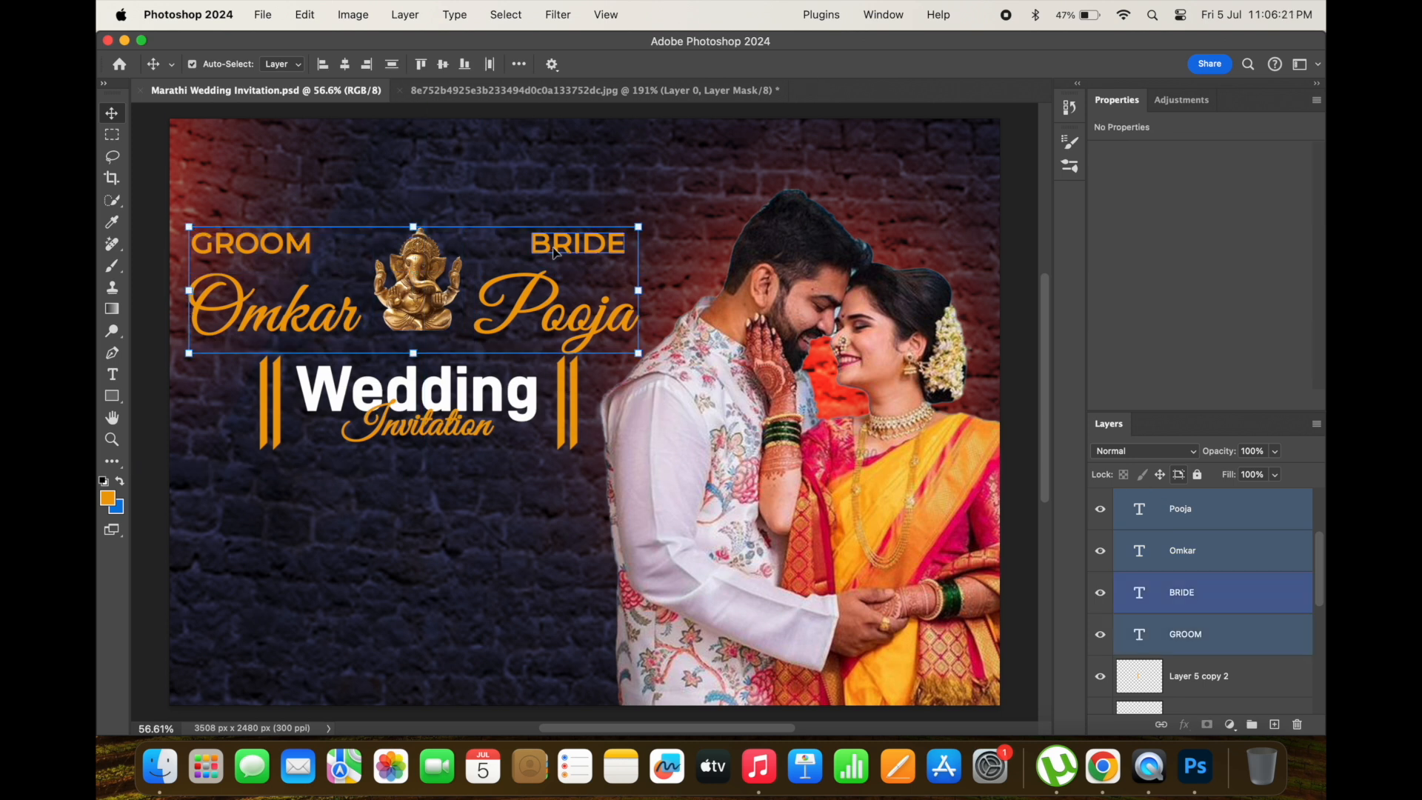
pyautogui.hotkey('shift', 'Up')
pyautogui.hotkey('shift', 'Up')
pyautogui.hotkey('shift', 'Up')
pyautogui.hotkey('shift', 'Up')
pyautogui.hotkey('shift', 'Up')
pyautogui.hotkey('shift', 'Up')
pyautogui.hotkey('shift', 'Up')
pyautogui.hotkey('shift', 'Up')
pyautogui.hotkey('shift', 'Up')
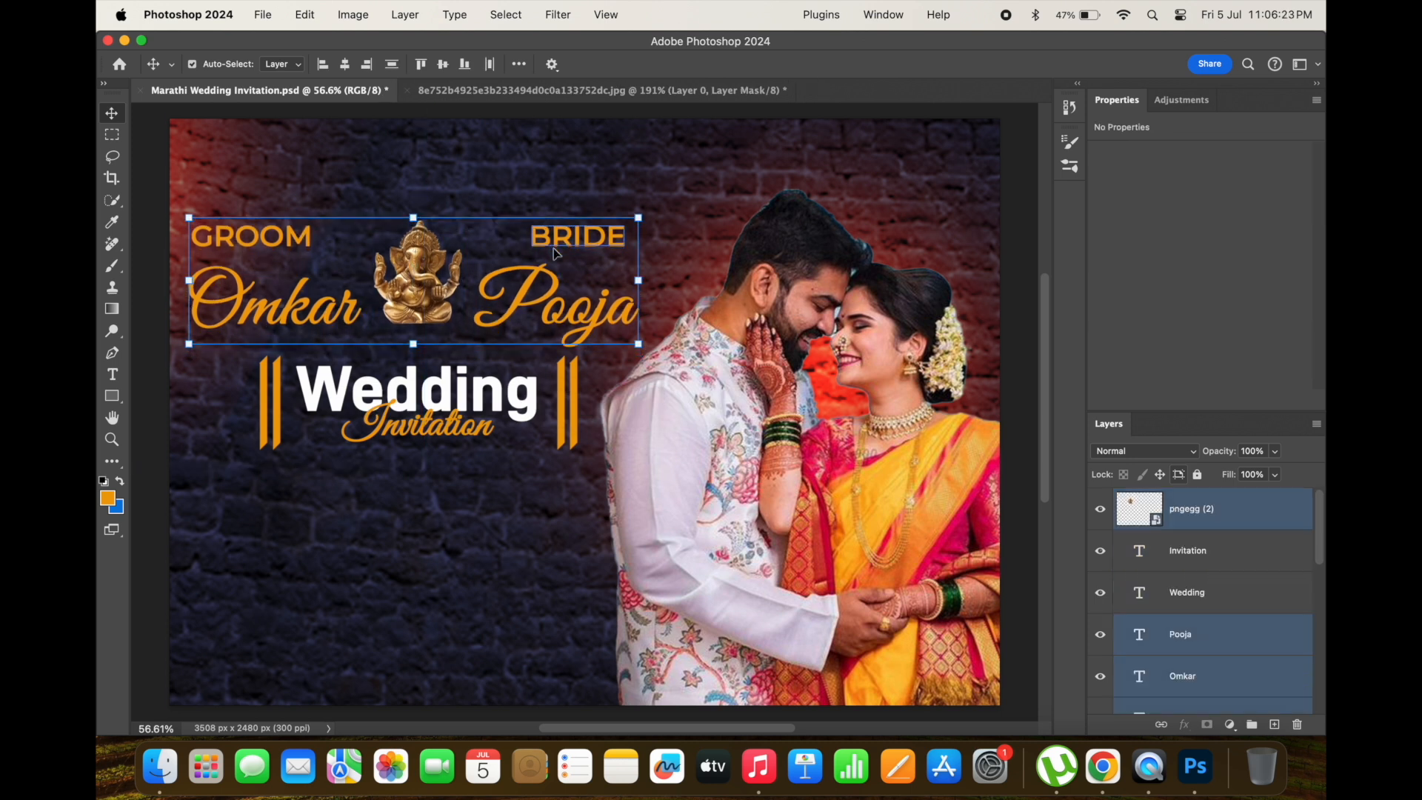
pyautogui.hotkey('shift', 'Up')
pyautogui.hotkey('shift', 'Up')
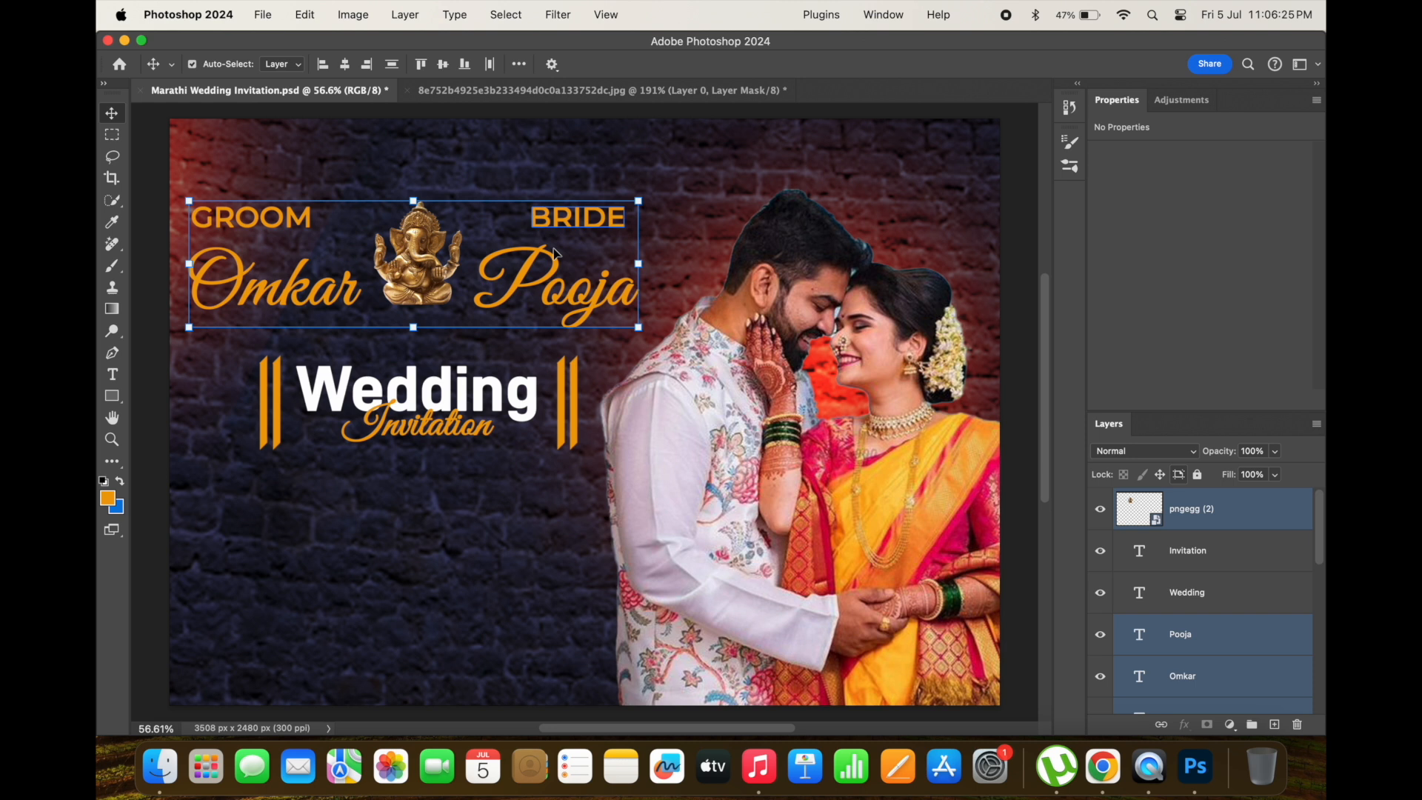
pyautogui.click(140, 409)
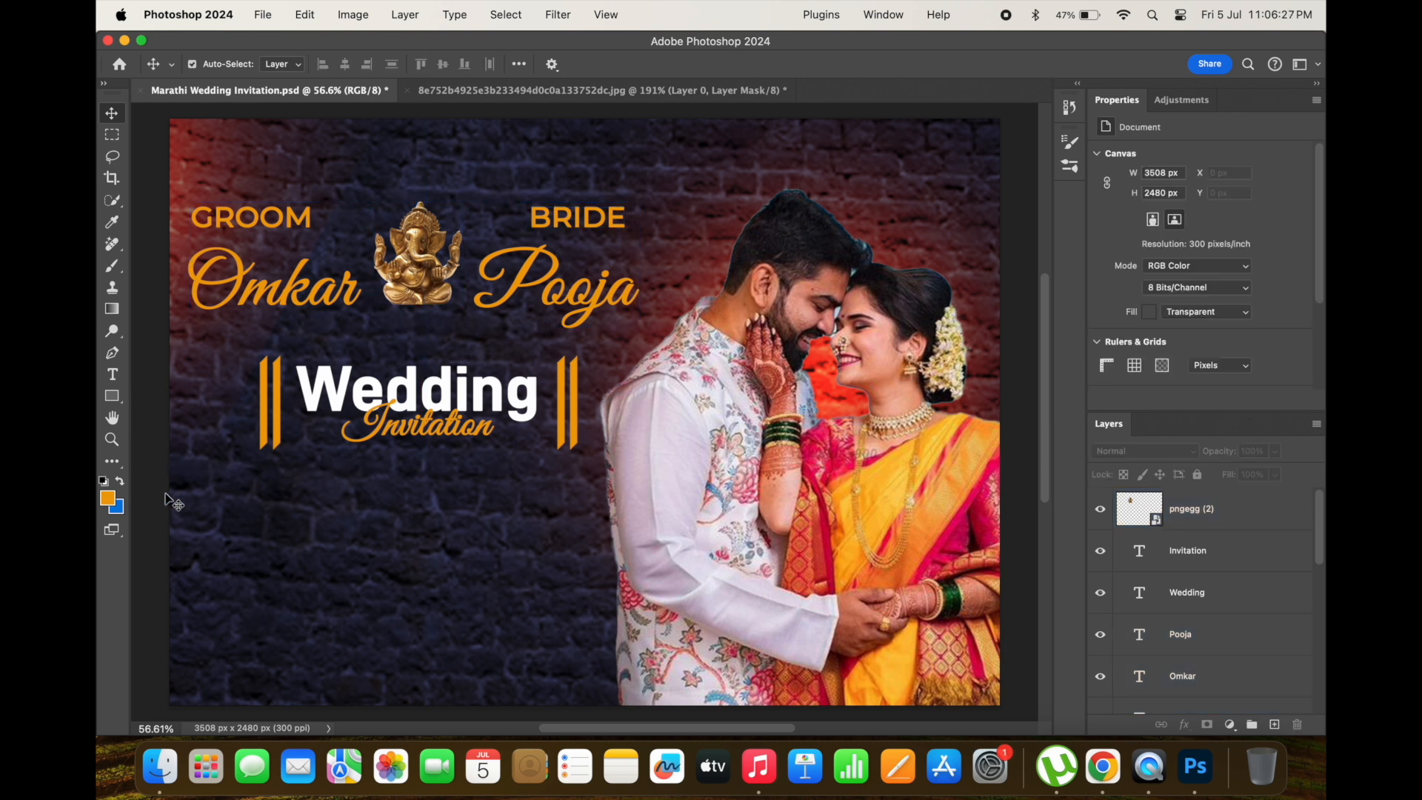
pyautogui.press('super+s')
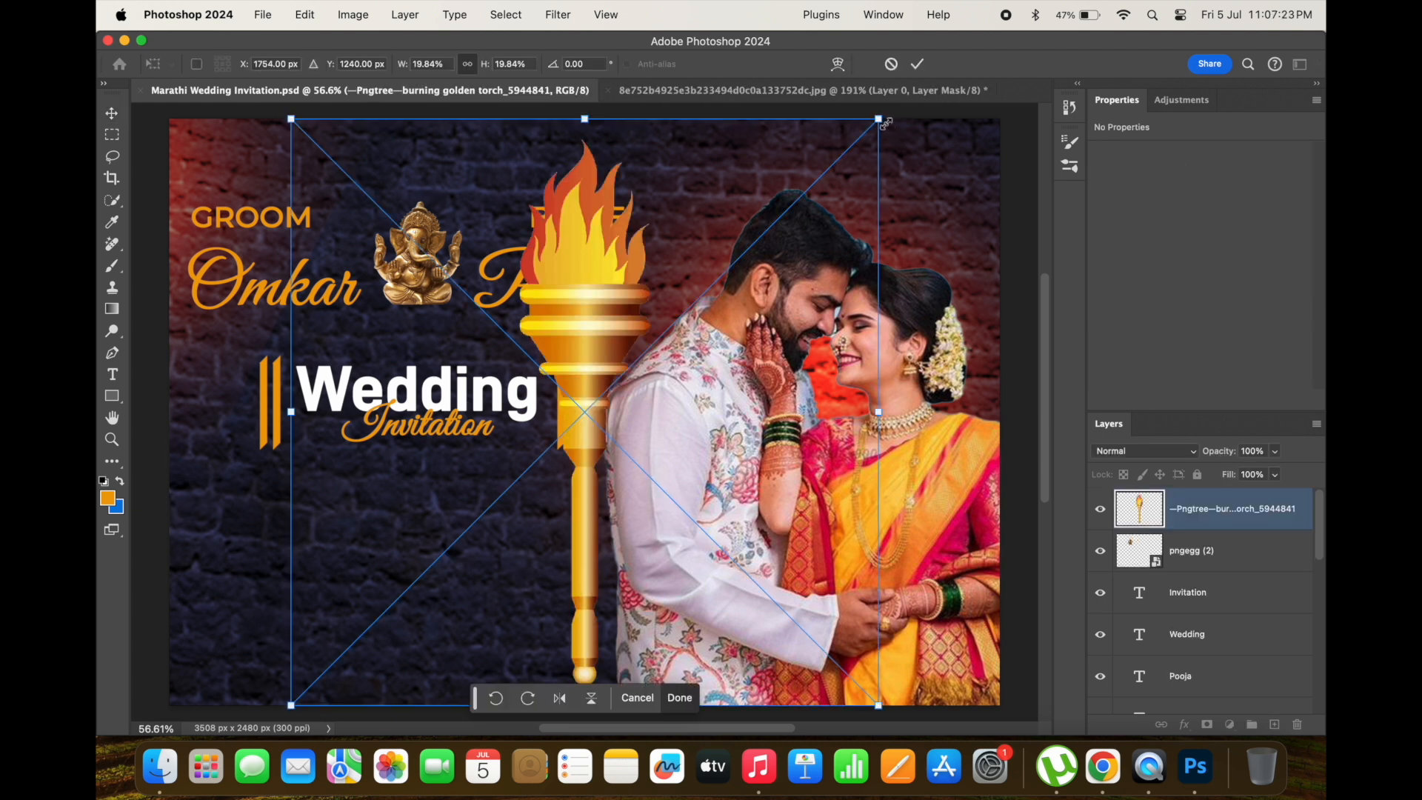
# - Scale the placed burning golden torch image down to 6.25% and position it half over the canvas's upper-left edge
pyautogui.moveTo(885, 124); pyautogui.dragTo(483, 519)
pyautogui.moveTo(404, 547); pyautogui.dragTo(1002, 307)
pyautogui.moveTo(884, 244); pyautogui.dragTo(701, 93)
pyautogui.moveTo(848, 225); pyautogui.dragTo(774, 297)
pyautogui.moveTo(663, 157); pyautogui.dragTo(841, 334)
pyautogui.moveTo(919, 392); pyautogui.dragTo(207, 217)
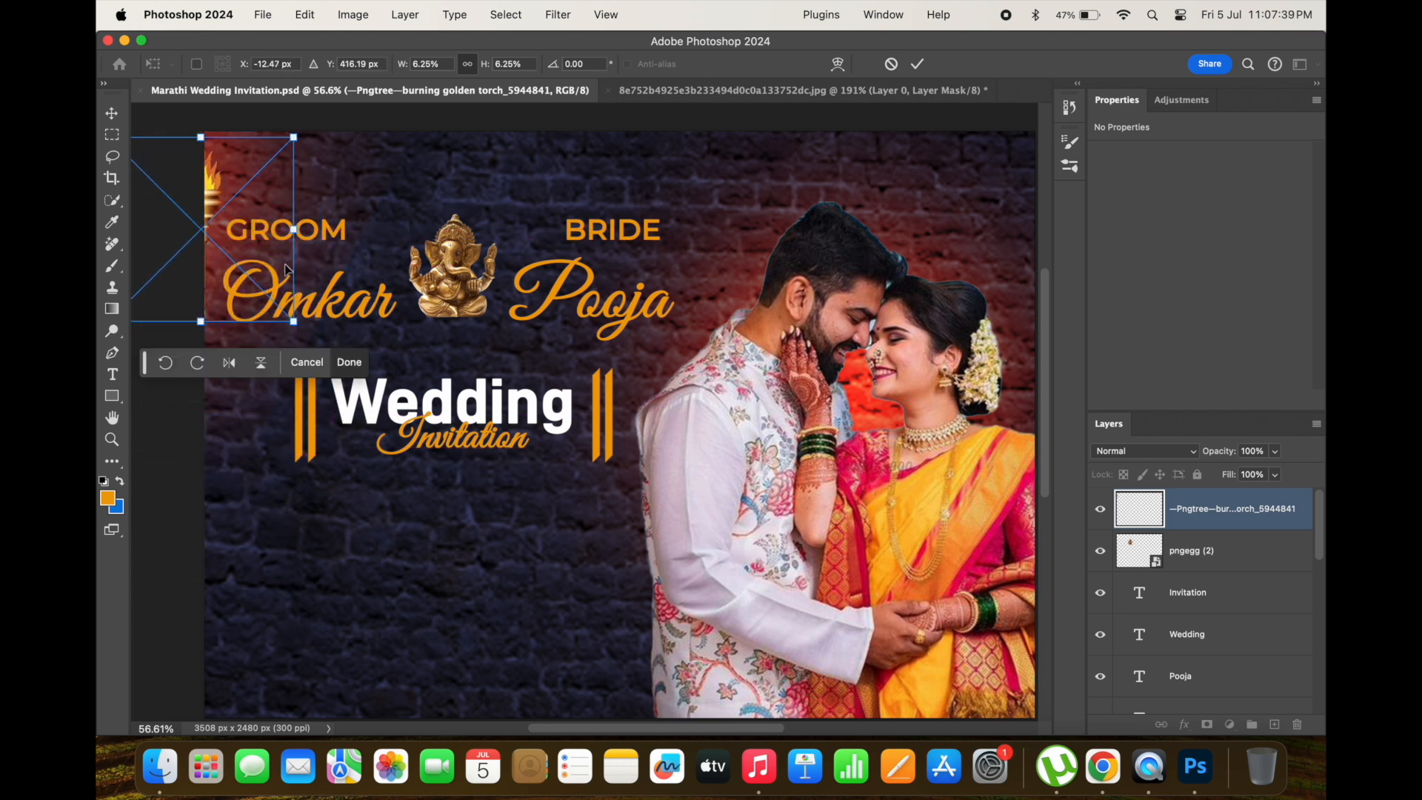
pyautogui.press('Return')
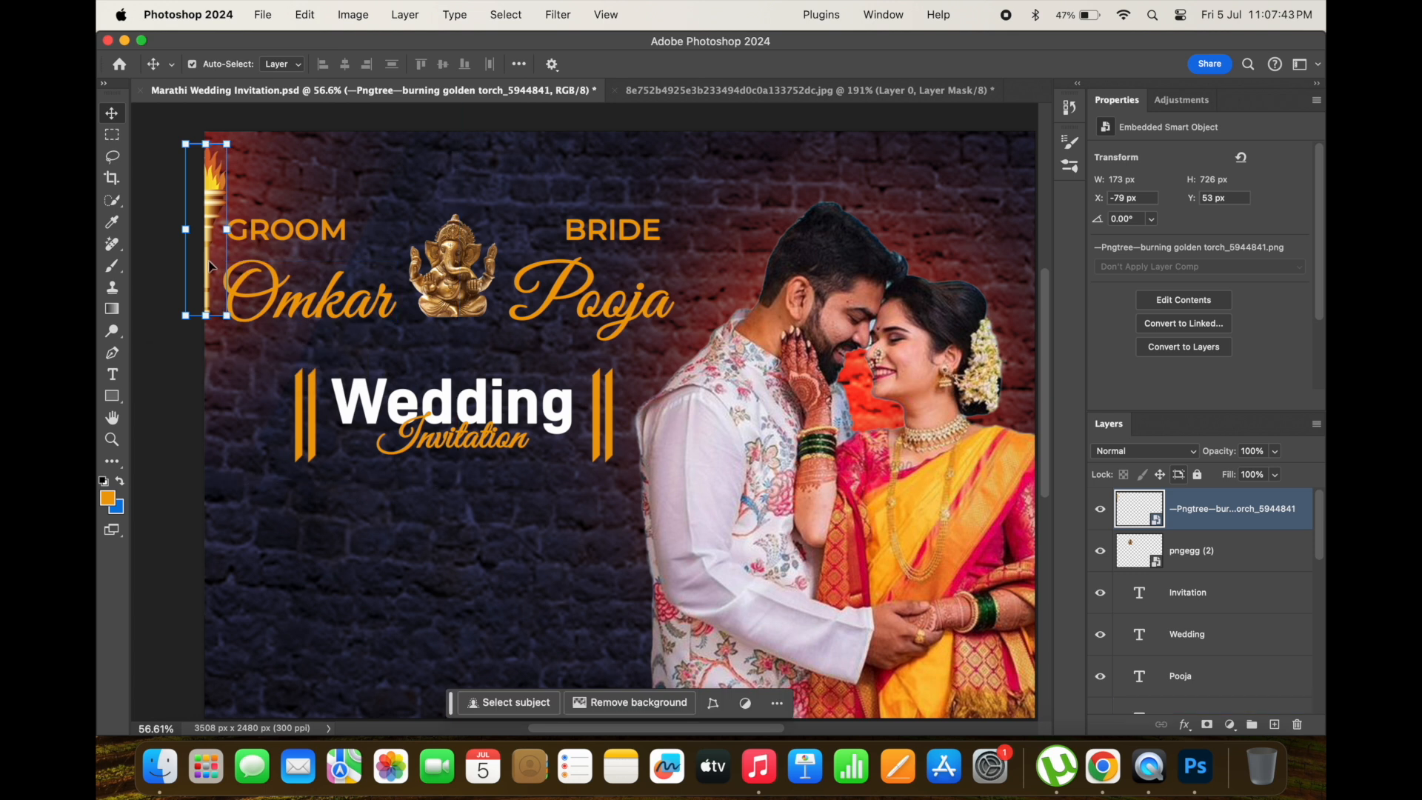
# - Duplicate the torch and place the copy at the same height, half over the canvas's right edge
pyautogui.moveTo(211, 264)
pyautogui.mouseDown()
pyautogui.moveTo(1028, 304)
pyautogui.moveTo(224, 261)
pyautogui.mouseUp()
pyautogui.press('super+0')
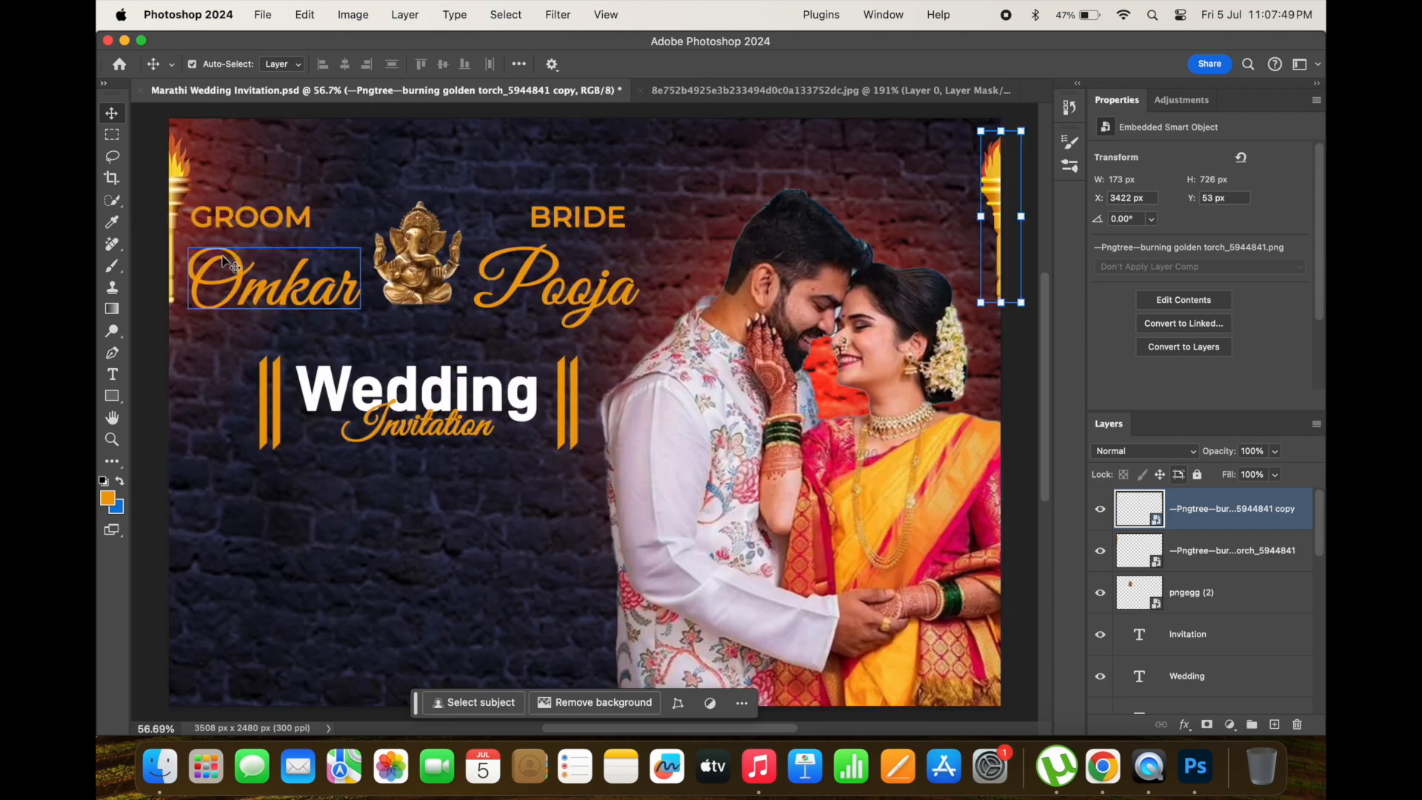
# - Duplicate the red glow from the upper-left corner and place the copy around the torch in the upper-right corner
pyautogui.click(213, 169)
pyautogui.moveTo(220, 170); pyautogui.dragTo(923, 191)
pyautogui.moveTo(744, 190); pyautogui.dragTo(894, 142)
pyautogui.moveTo(715, 196); pyautogui.dragTo(663, 242)
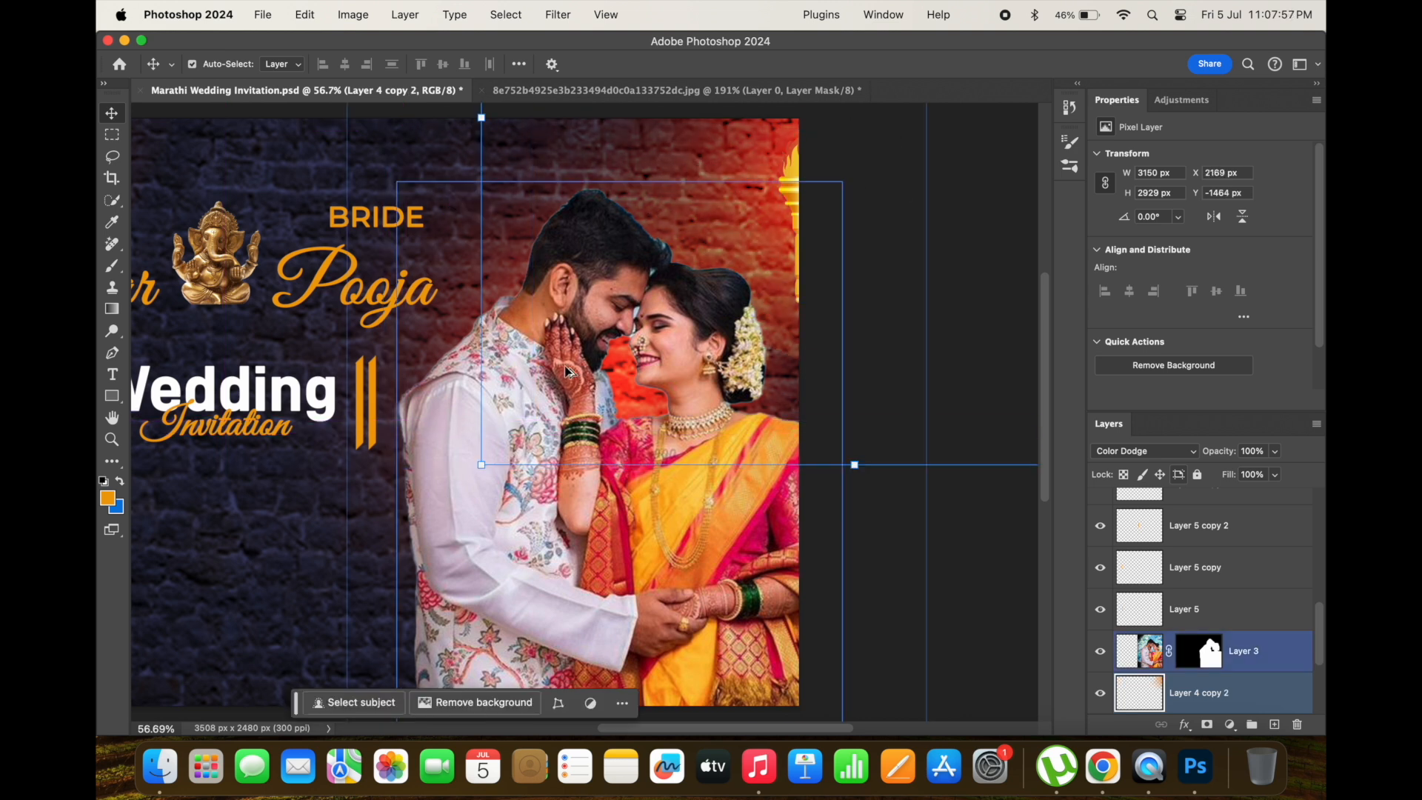
# - Flip the duplicated glow to -100% width and height and reposition it over the upper-right corner
pyautogui.scroll(-10, 566, 370)
pyautogui.scroll(4, 576, 352)
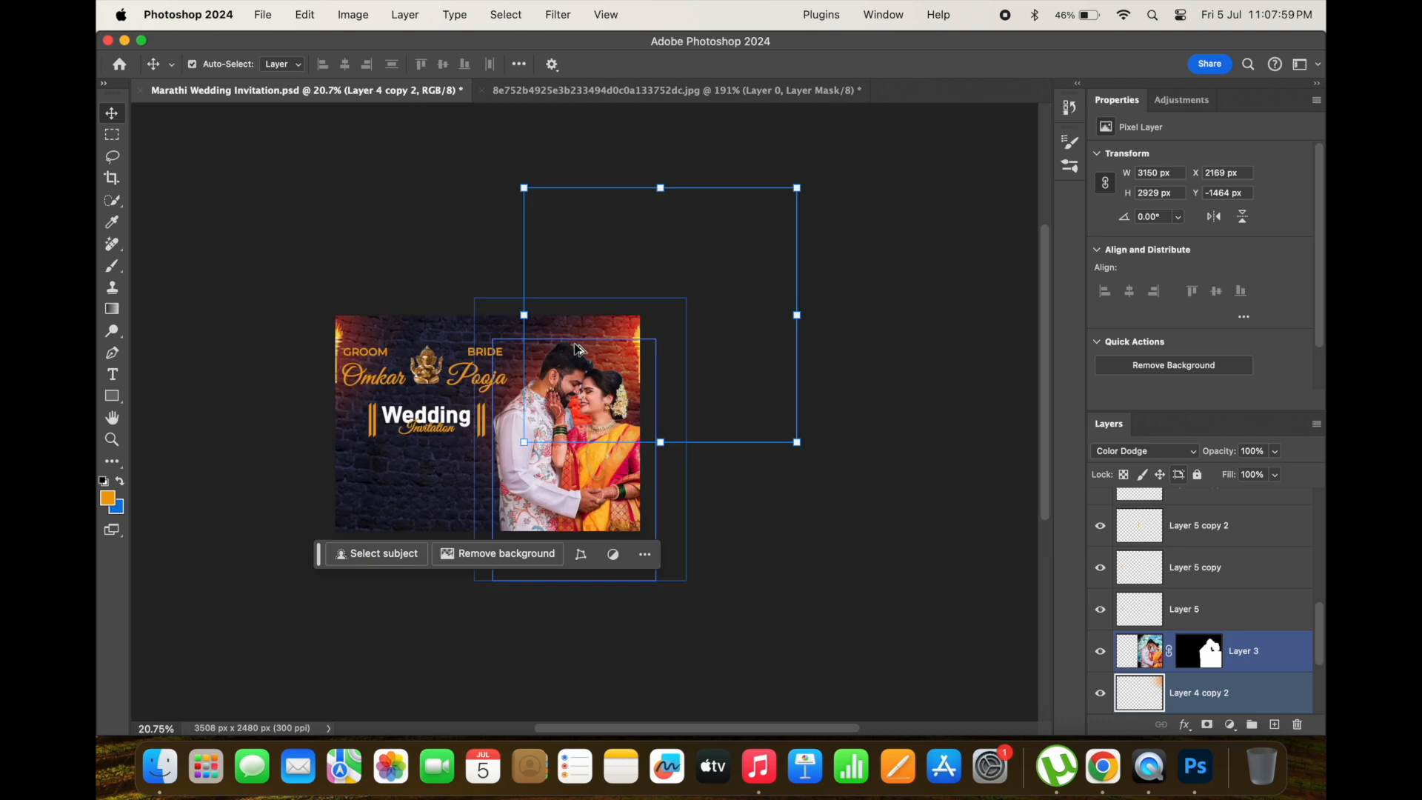
pyautogui.click(819, 194)
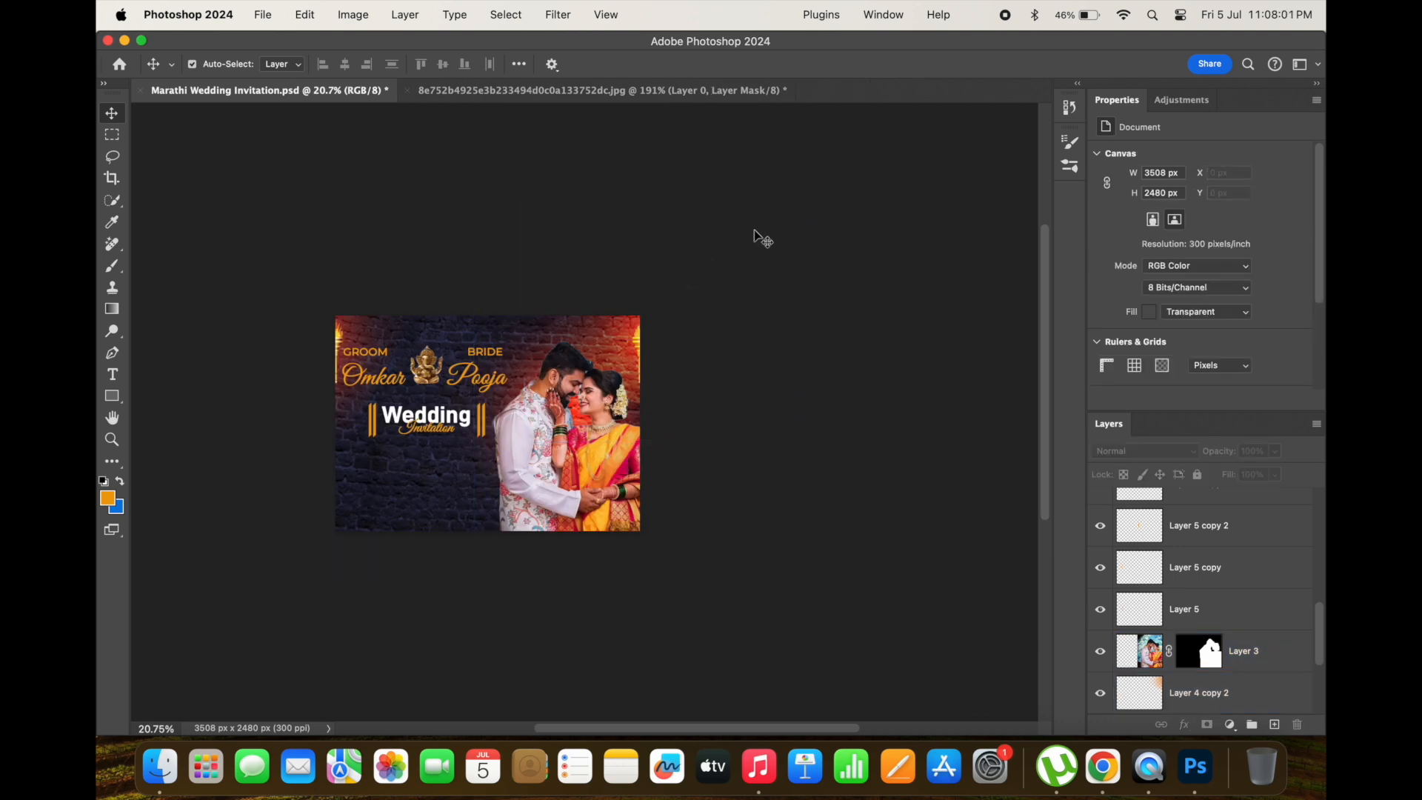
pyautogui.click(594, 330)
pyautogui.moveTo(824, 232); pyautogui.dragTo(550, 391)
pyautogui.moveTo(603, 341); pyautogui.dragTo(616, 341)
pyautogui.scroll(2, 615, 341)
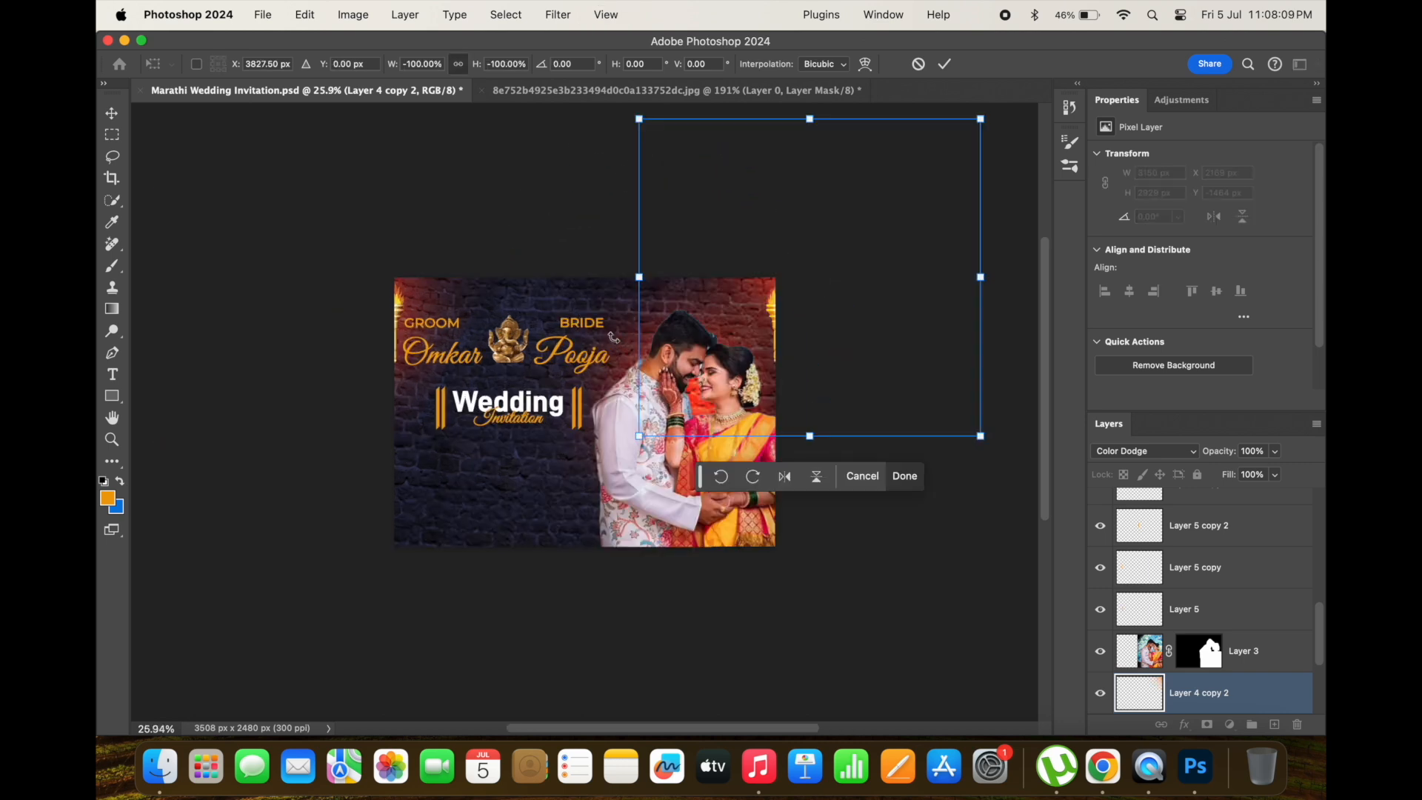
pyautogui.press('Return')
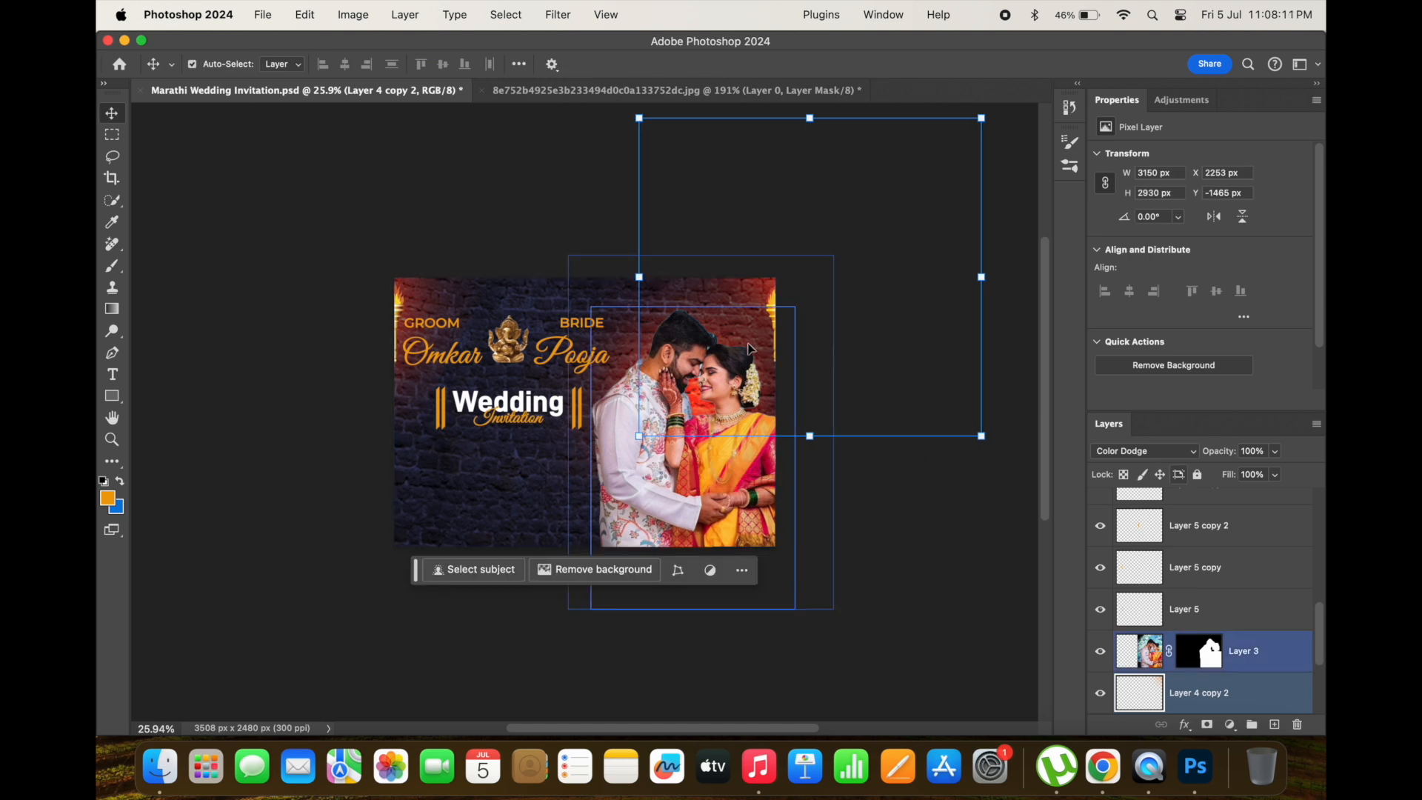
# - Shift the upper-right glow further right and slightly up, to about X 2402 px and Y -1506 px
pyautogui.moveTo(724, 244); pyautogui.dragTo(785, 222)
pyautogui.click(586, 661)
pyautogui.click(711, 286)
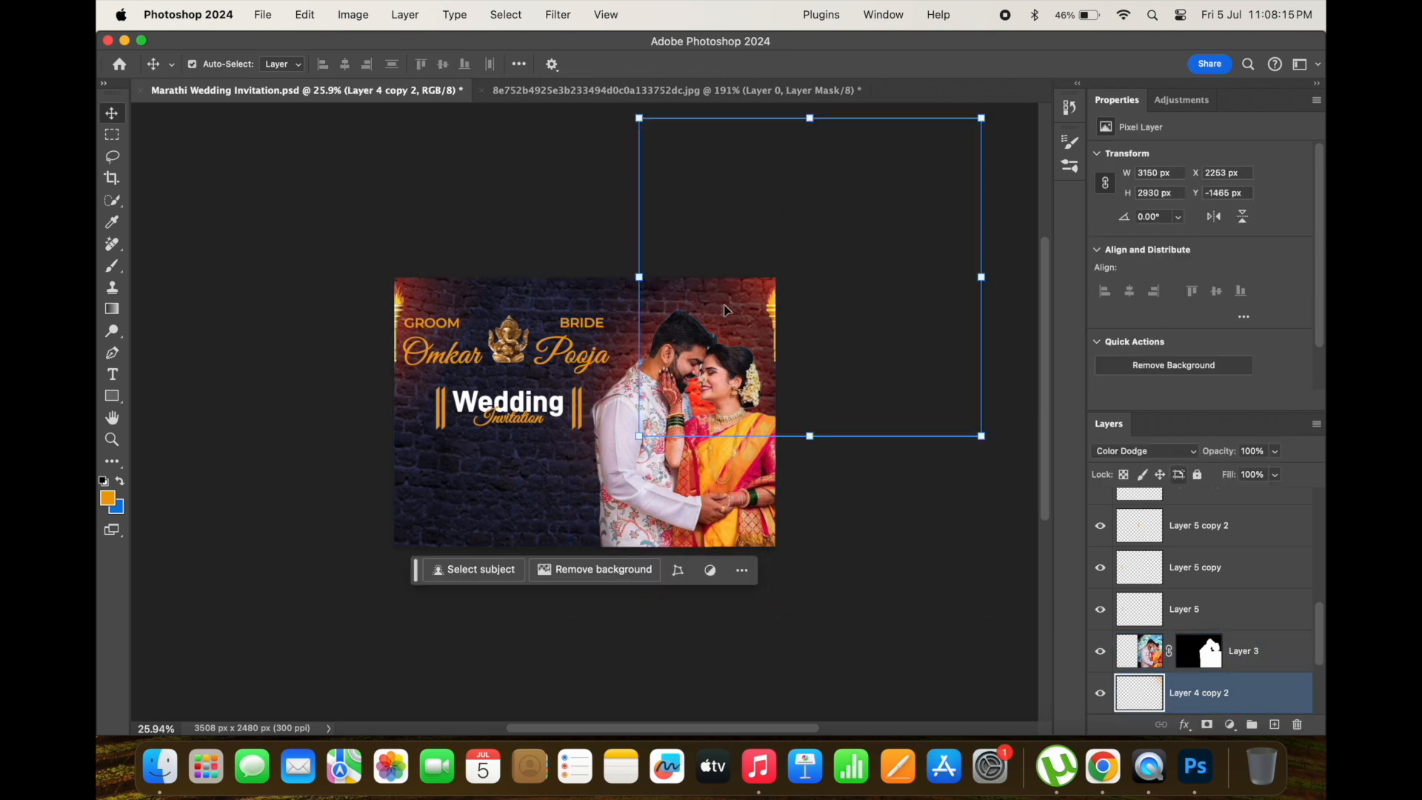
pyautogui.press('super+t')
pyautogui.moveTo(732, 309)
pyautogui.mouseDown()
pyautogui.moveTo(759, 276)
pyautogui.moveTo(748, 308)
pyautogui.mouseUp()
pyautogui.press('Return')
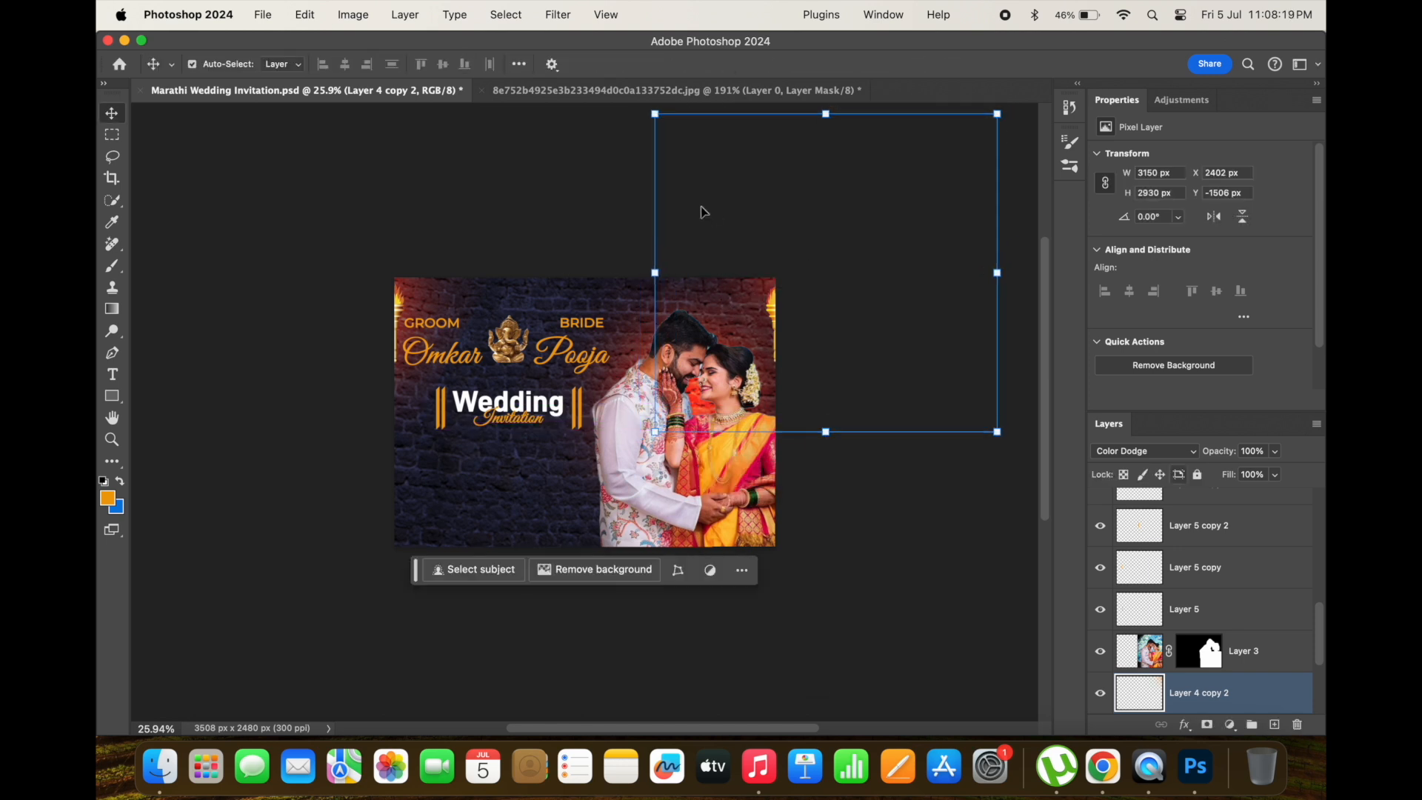
# - Save the invitation, fit it to the view and preview it full screen on a black background
pyautogui.click(458, 244)
pyautogui.press('super+0')
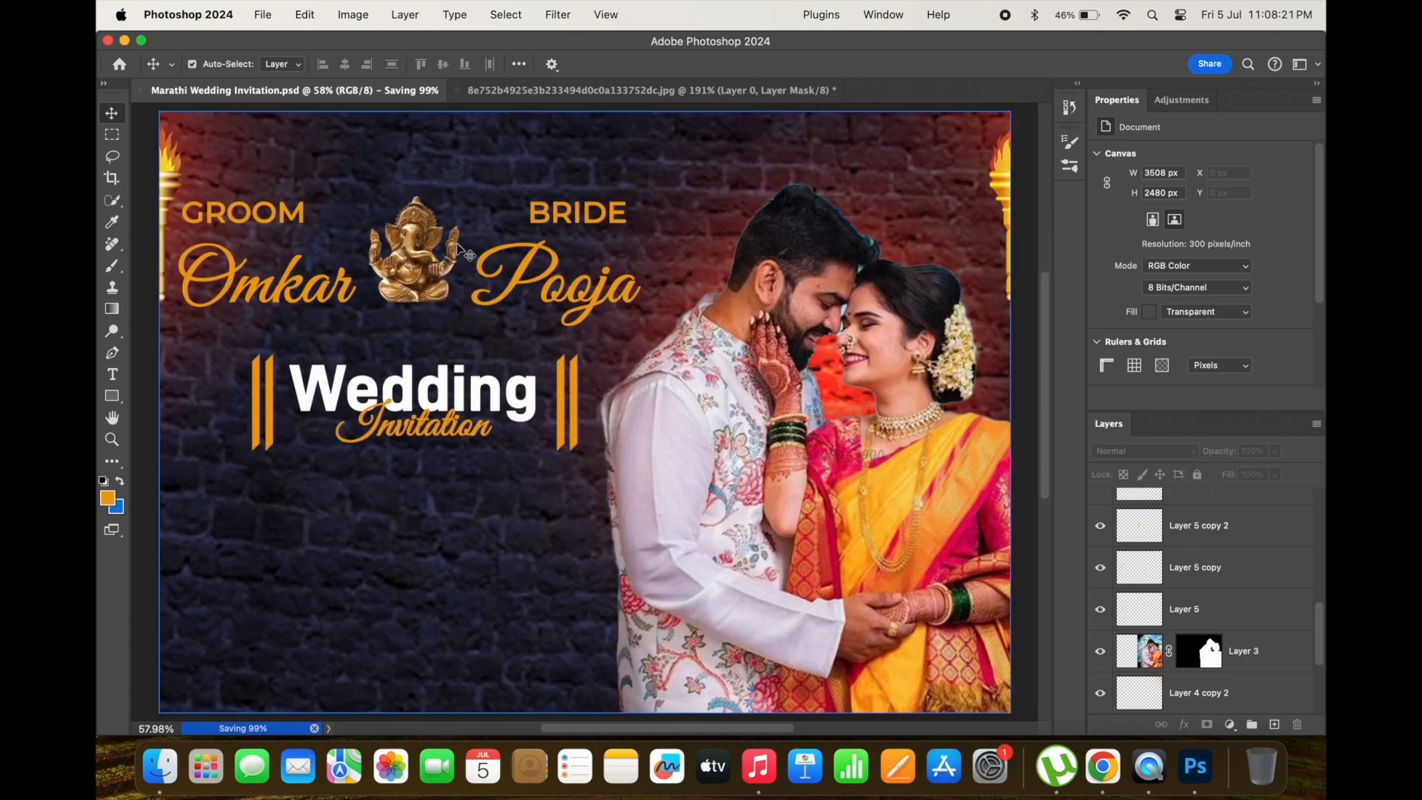
pyautogui.press('f')
pyautogui.press('f')
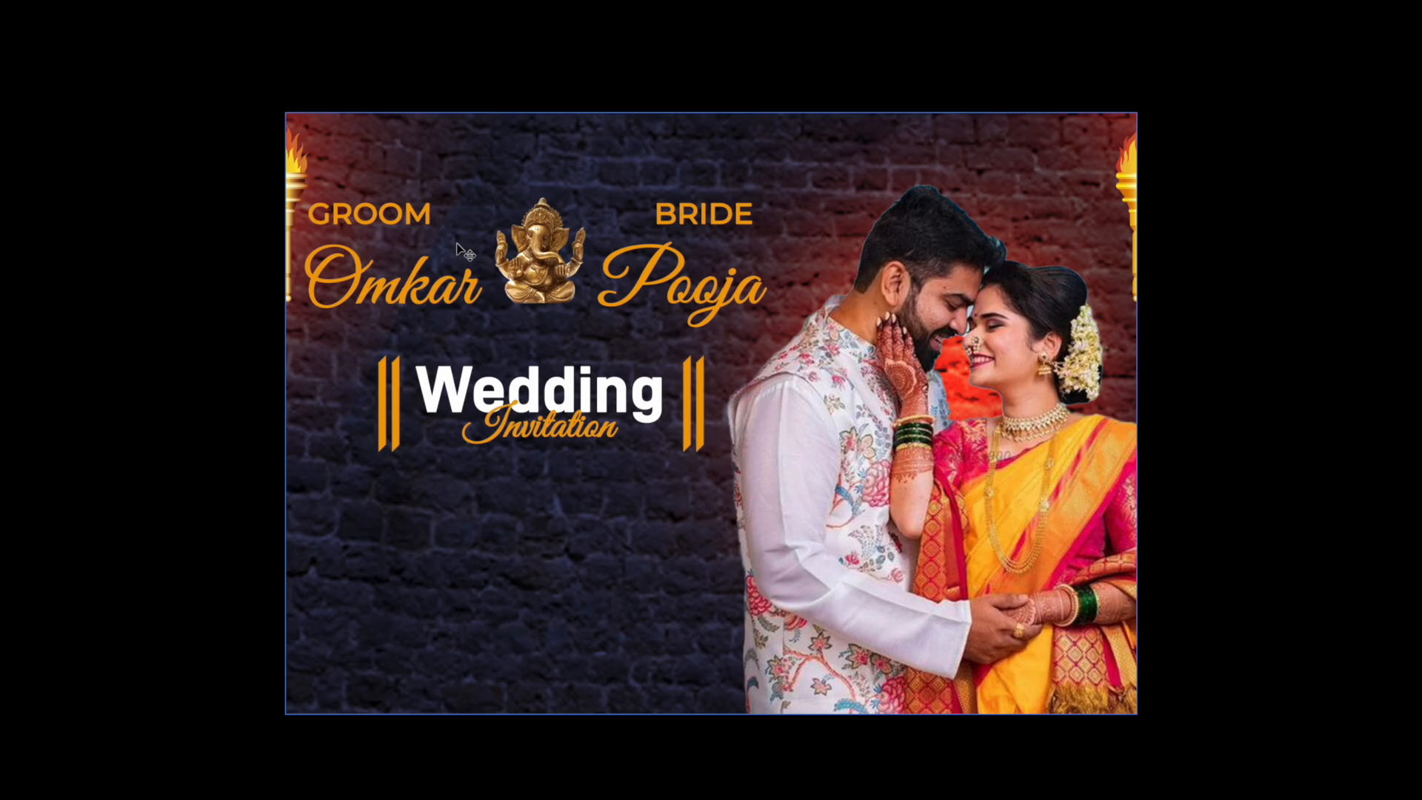
pyautogui.press('f')
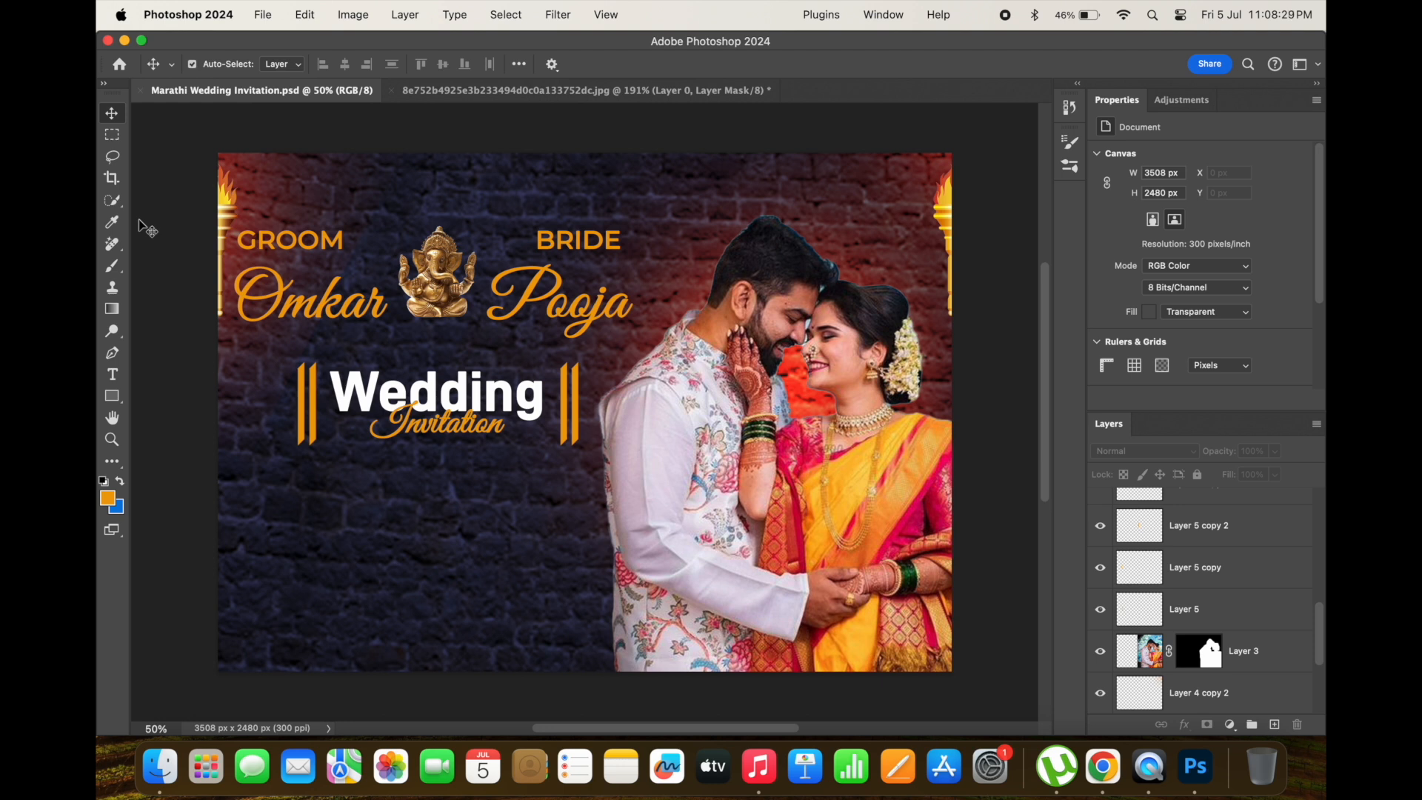
# - Bring the GROOM and BRIDE labels, both name texts and the Ganesha image to the top of the layer stack, and save the document
pyautogui.click(311, 242)
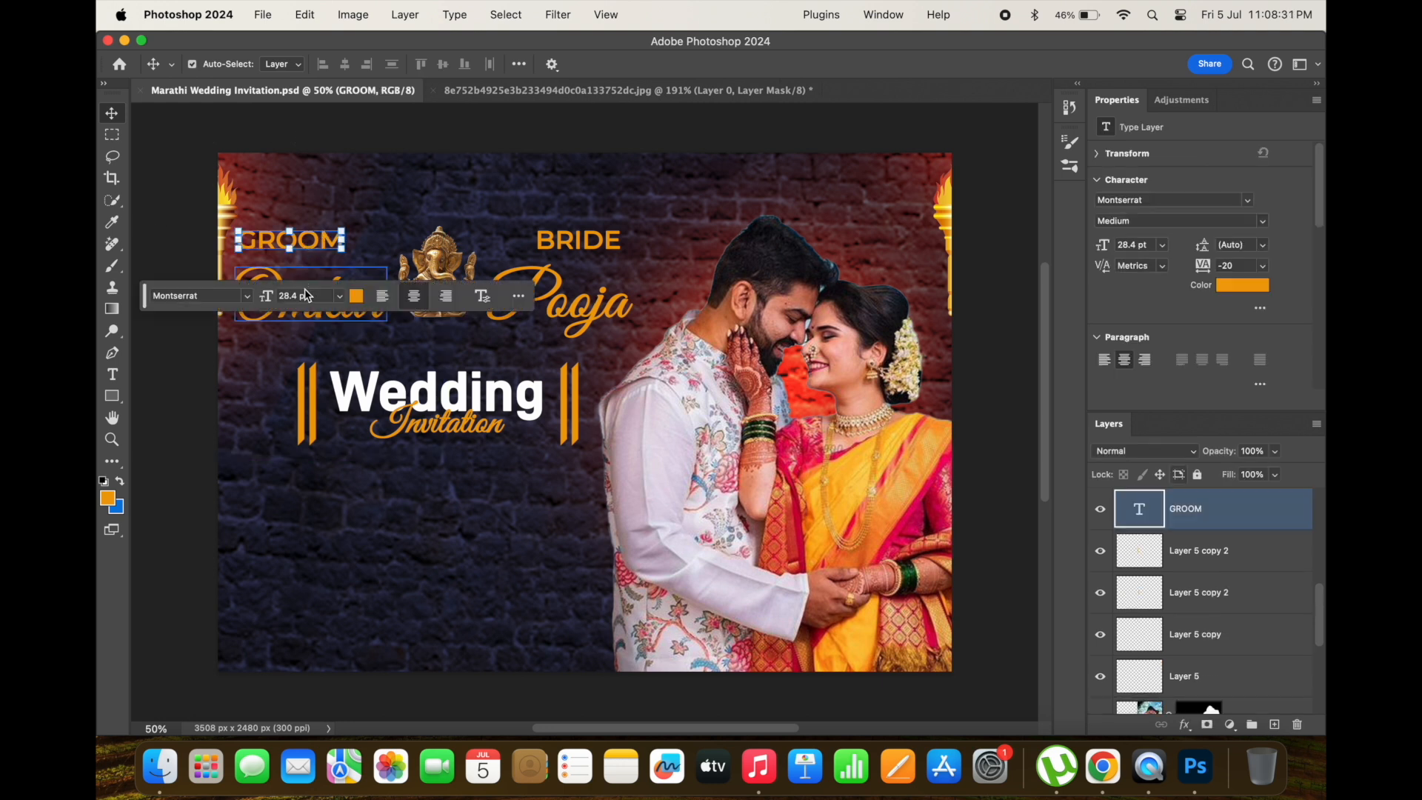
pyautogui.keyDown('shift'); pyautogui.click(330, 276); pyautogui.keyUp('shift')
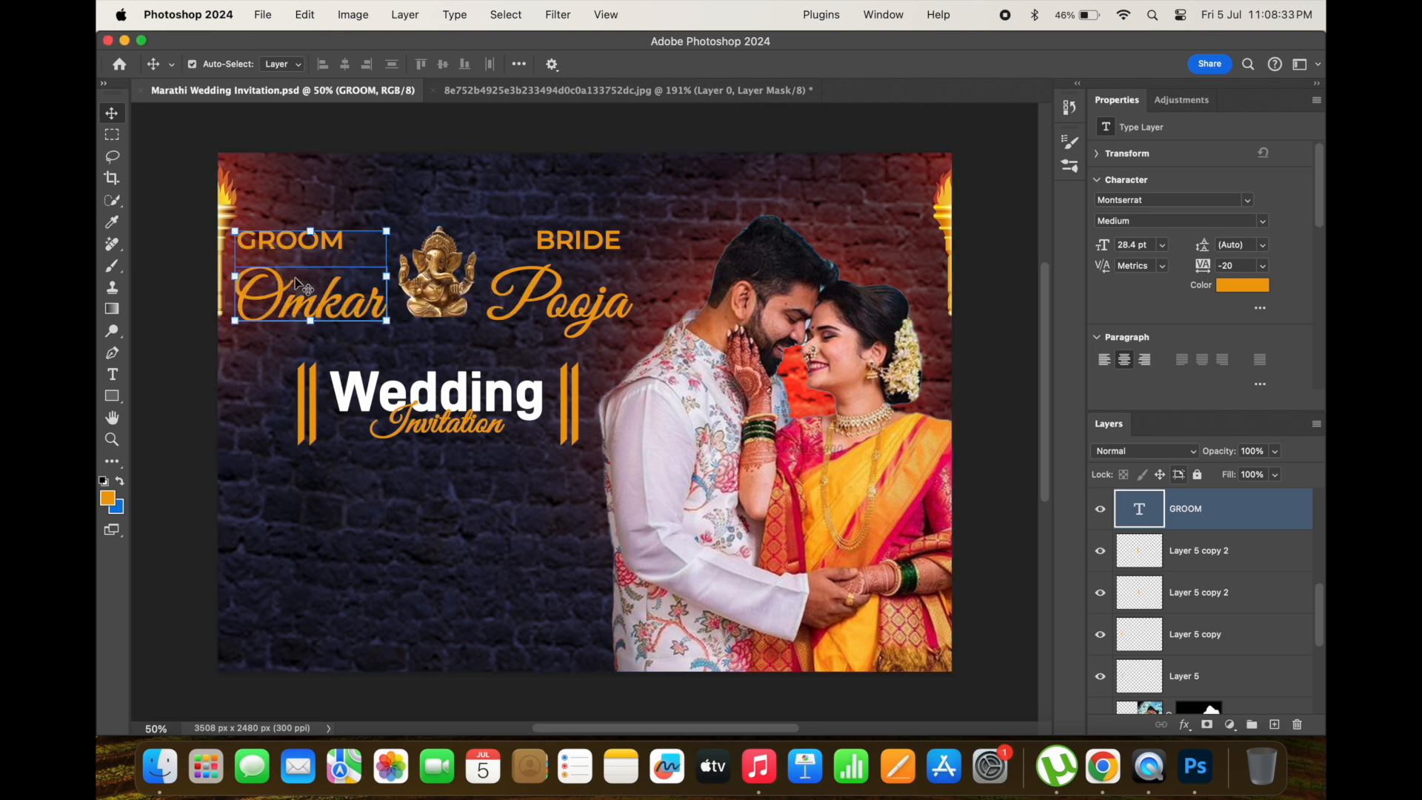
pyautogui.keyDown('shift'); pyautogui.click(456, 261); pyautogui.keyUp('shift')
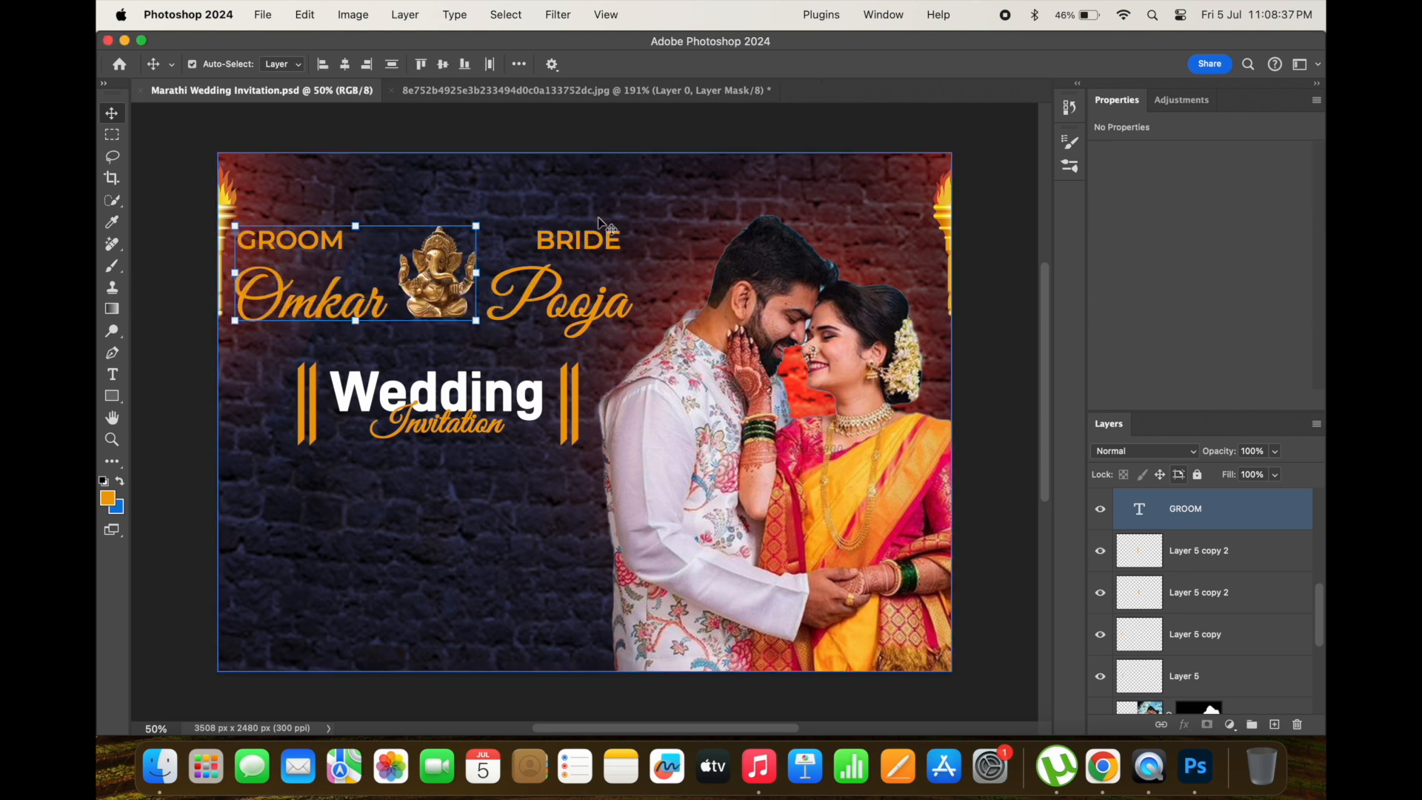
pyautogui.keyDown('shift'); pyautogui.click(592, 241); pyautogui.keyUp('shift')
pyautogui.keyDown('shift'); pyautogui.click(528, 283); pyautogui.keyUp('shift')
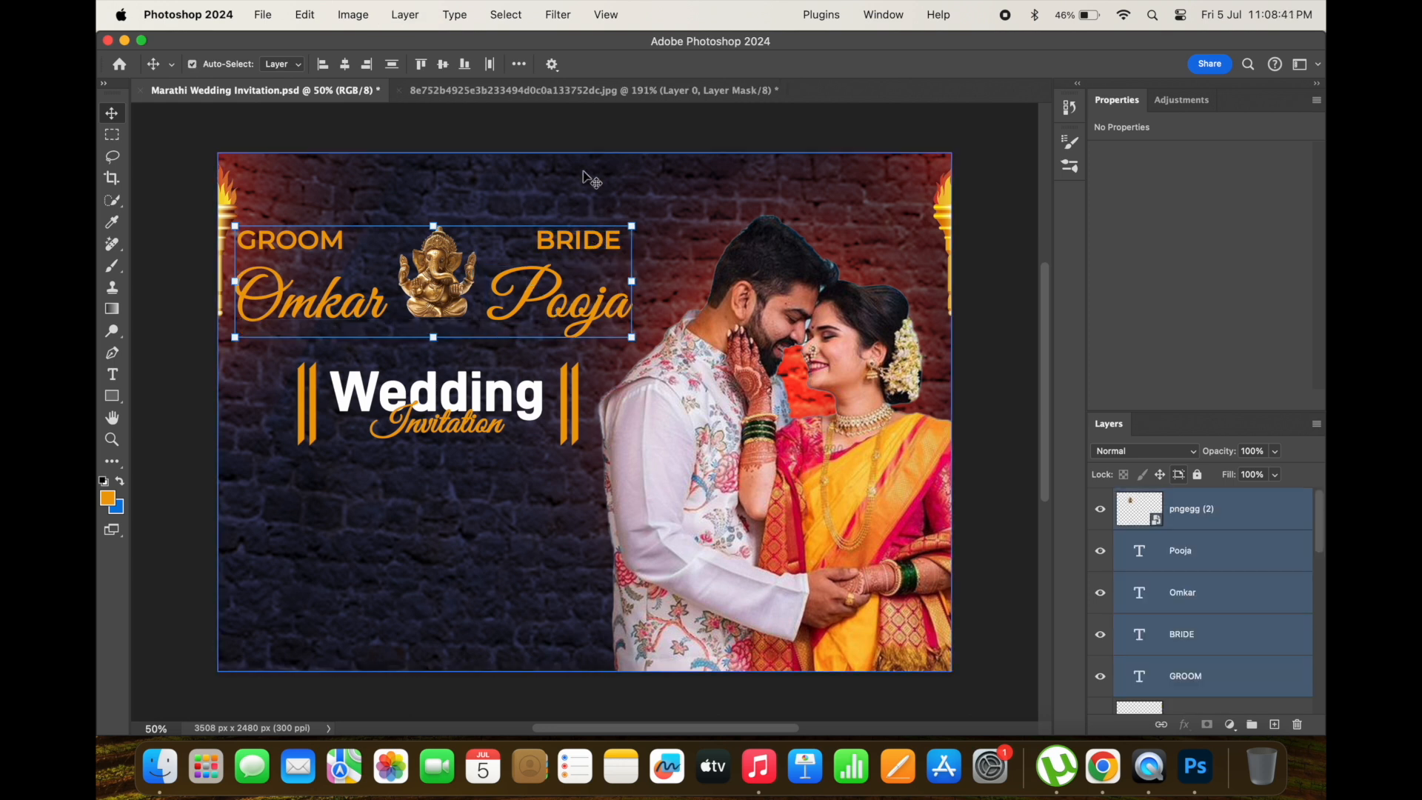
pyautogui.click(530, 286)
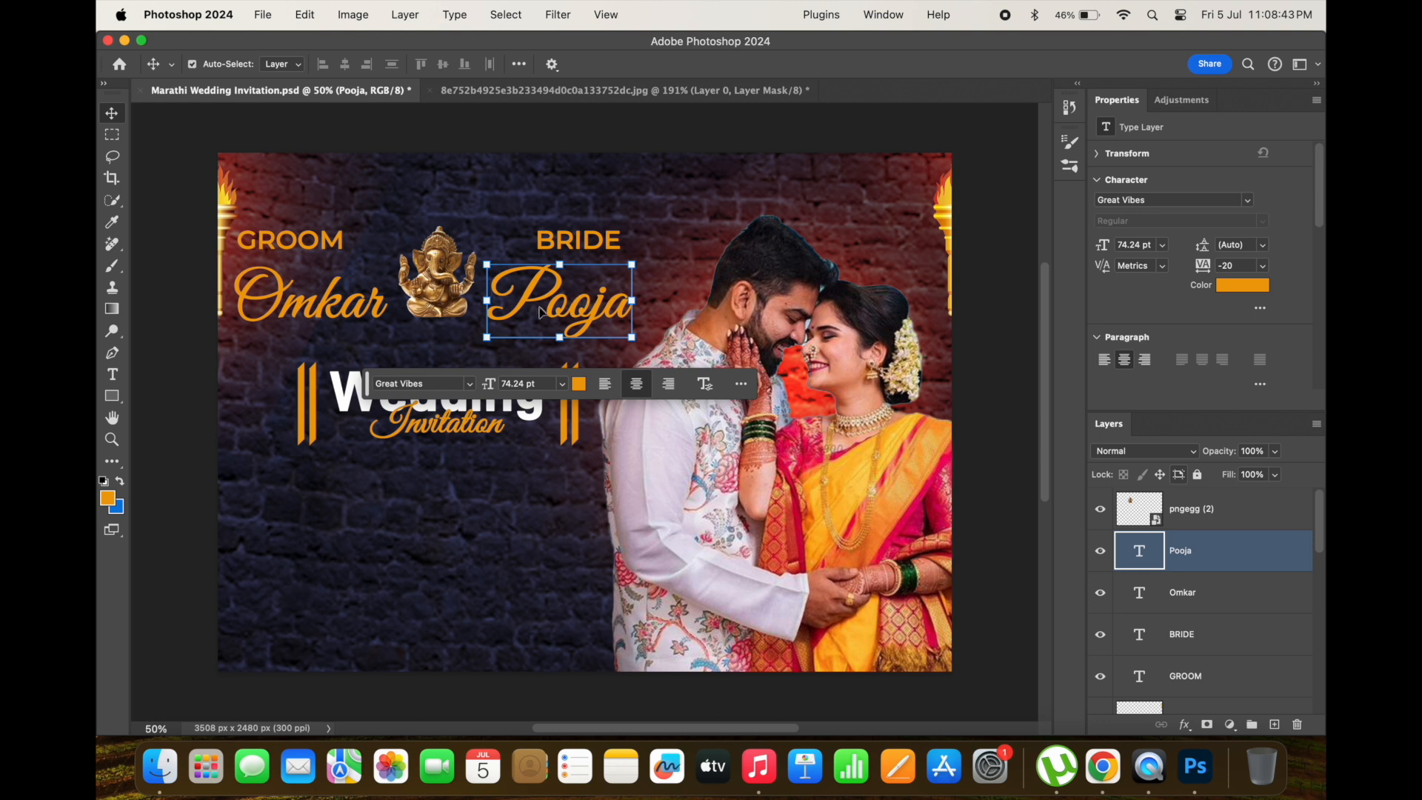
pyautogui.click(185, 416)
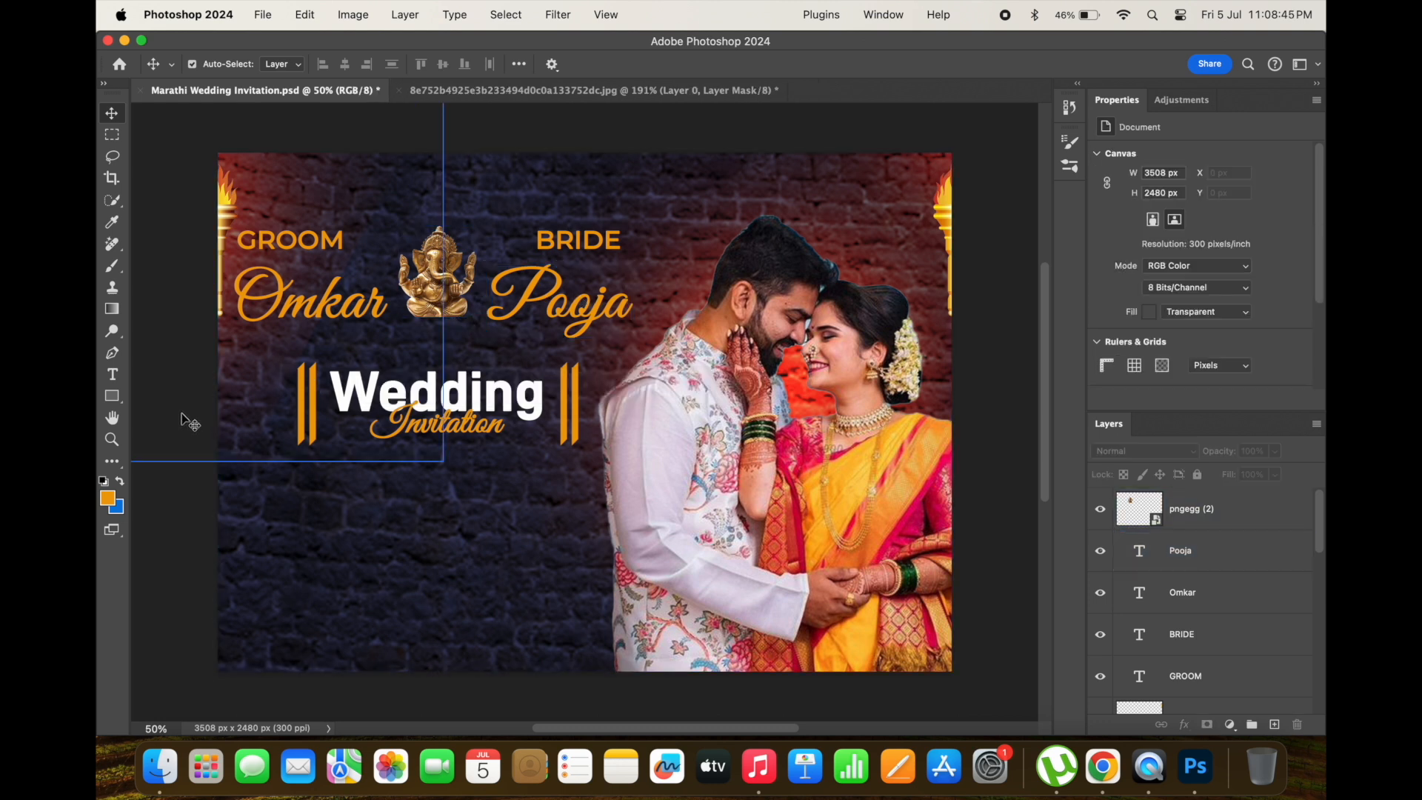
pyautogui.press('super+s')
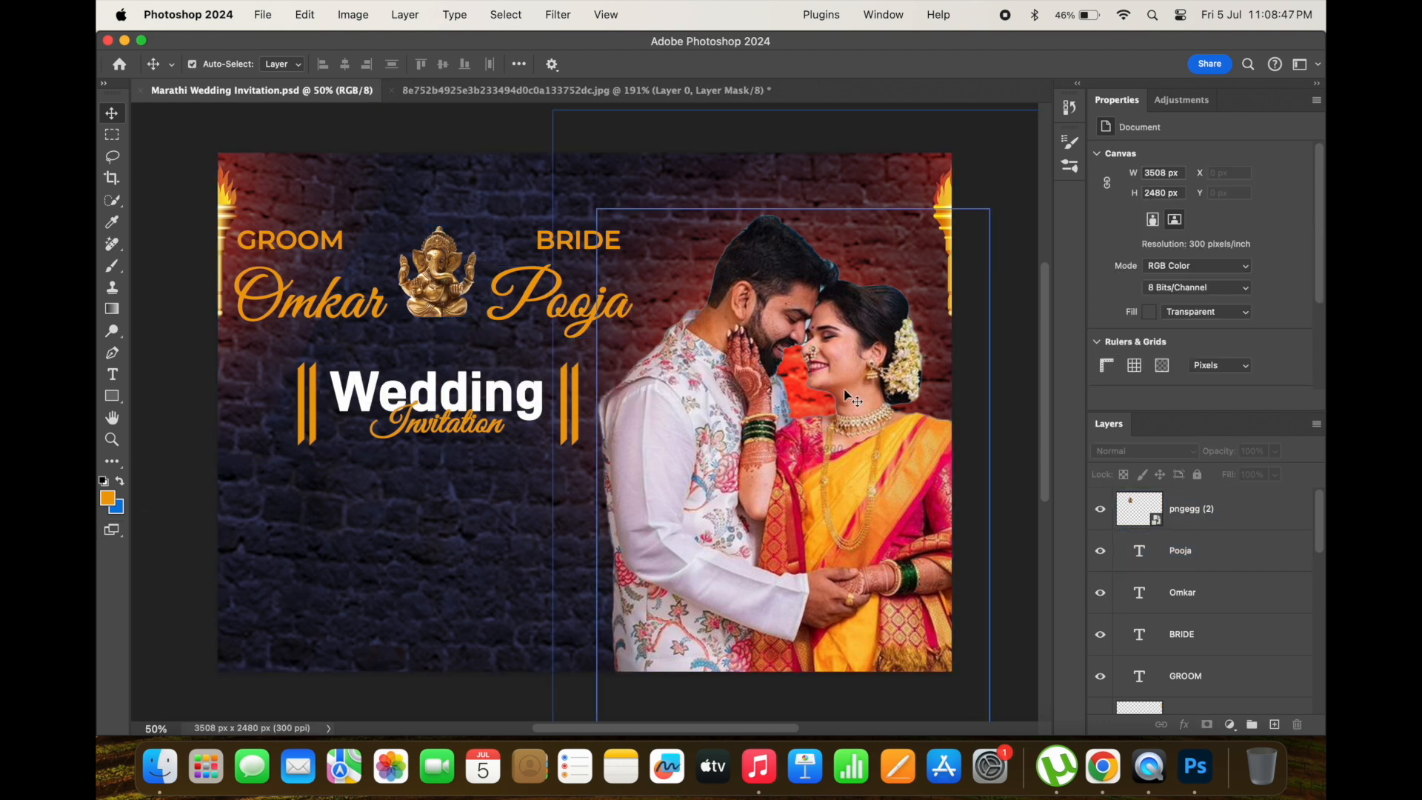
pyautogui.press('super+Tab')
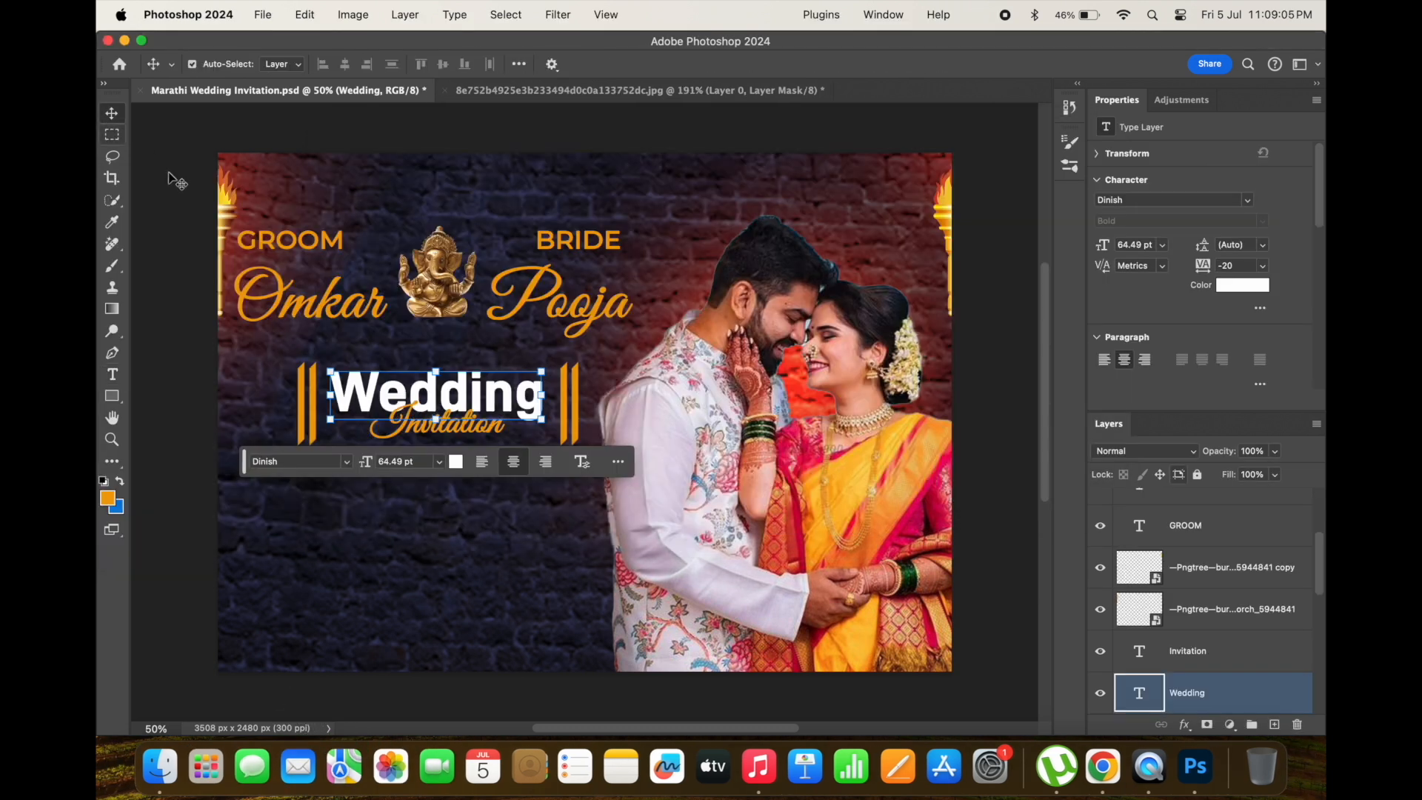
# - Duplicate the "Wedding" text below the heading and change the copy to read "Sunday, 29th July"
pyautogui.keyDown('alt'); pyautogui.moveTo(346, 396); pyautogui.dragTo(348, 505); pyautogui.keyUp('alt')
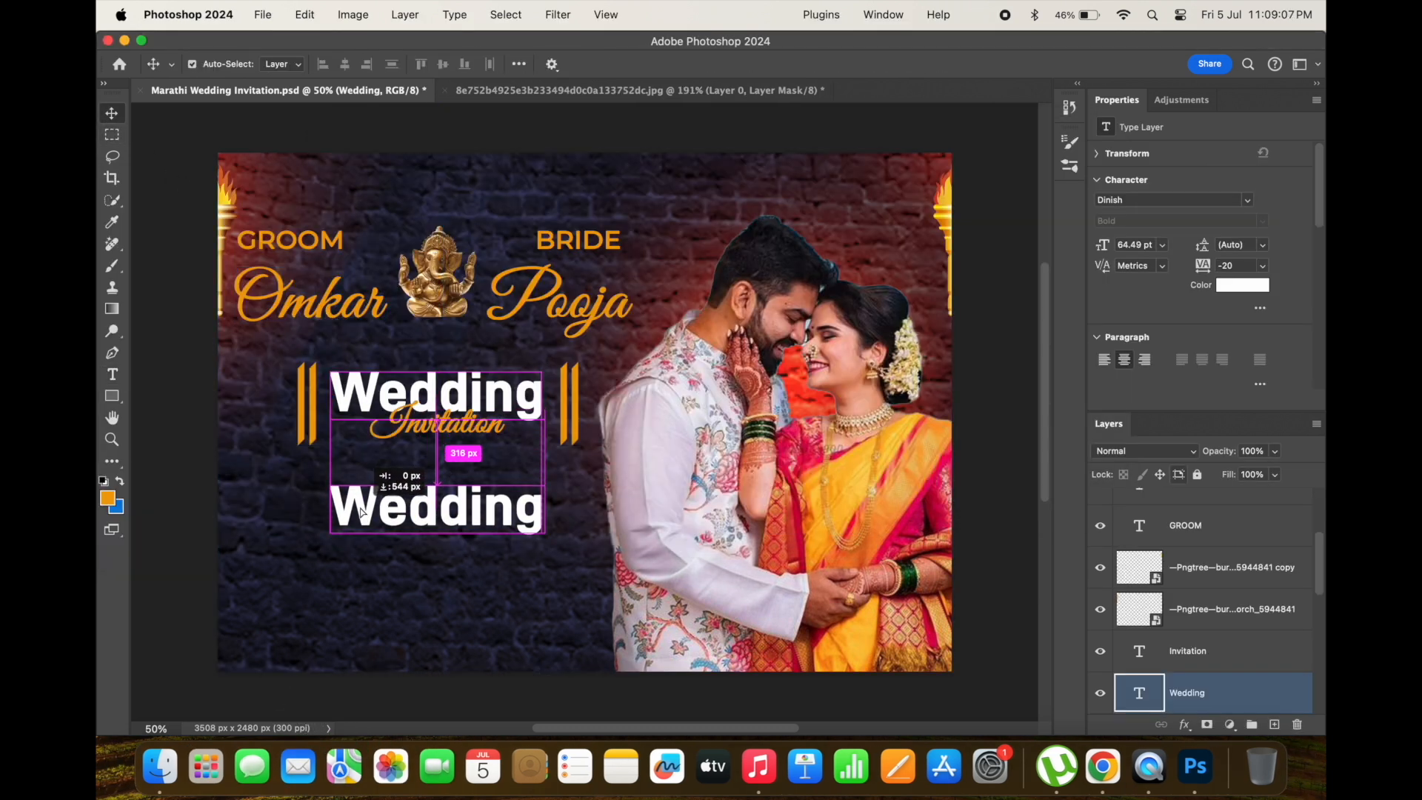
pyautogui.doubleClick(361, 503)
pyautogui.write('S')
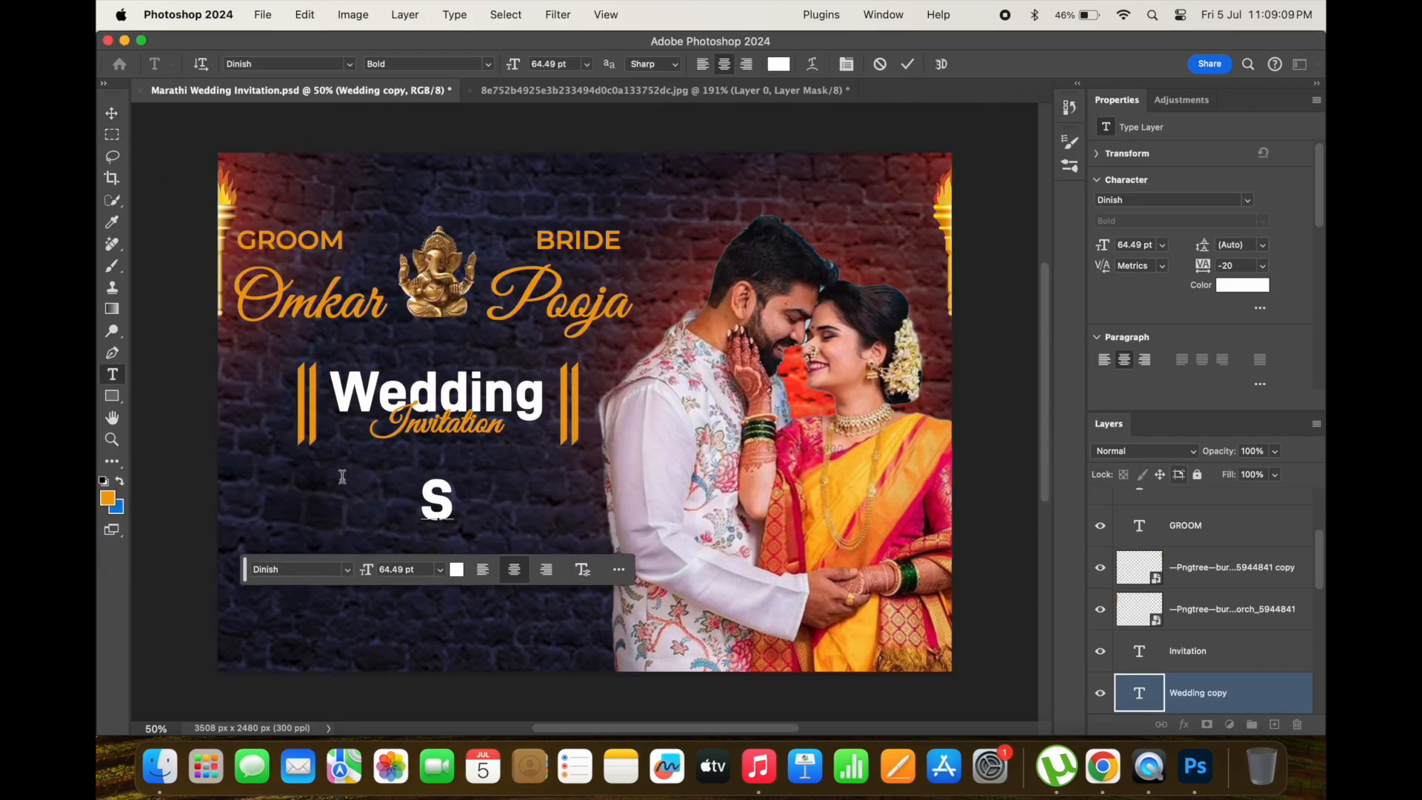
pyautogui.write('unday, ')
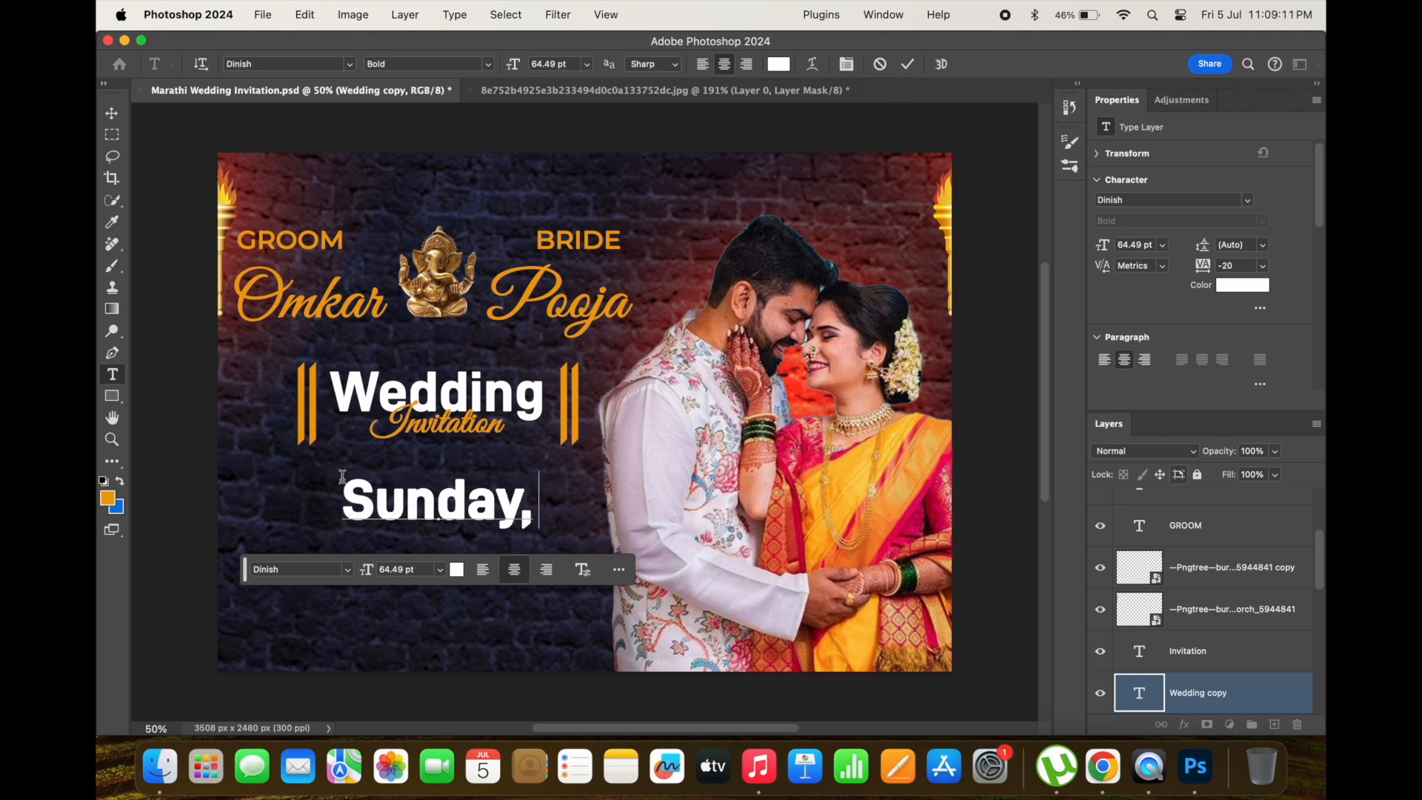
pyautogui.write('29th')
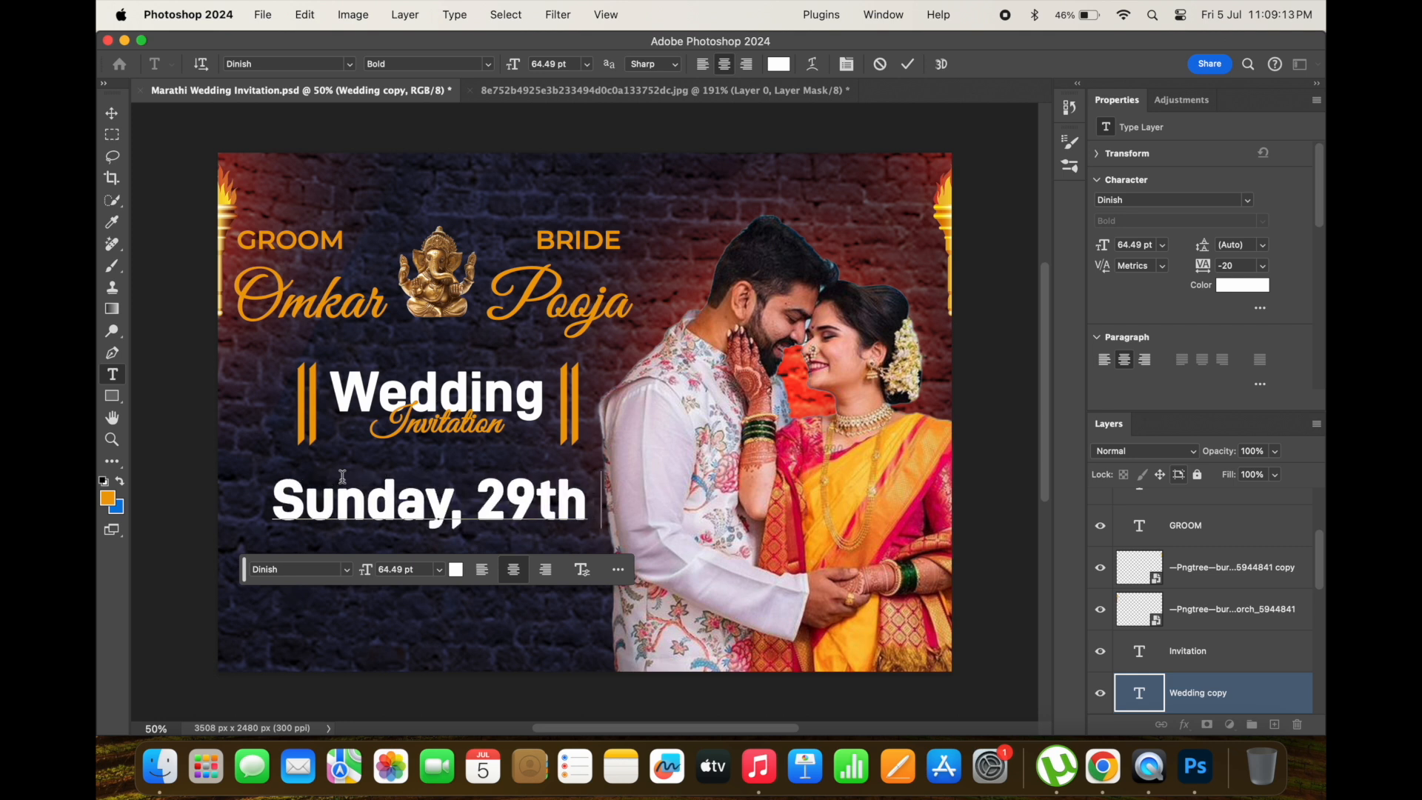
pyautogui.write(' July')
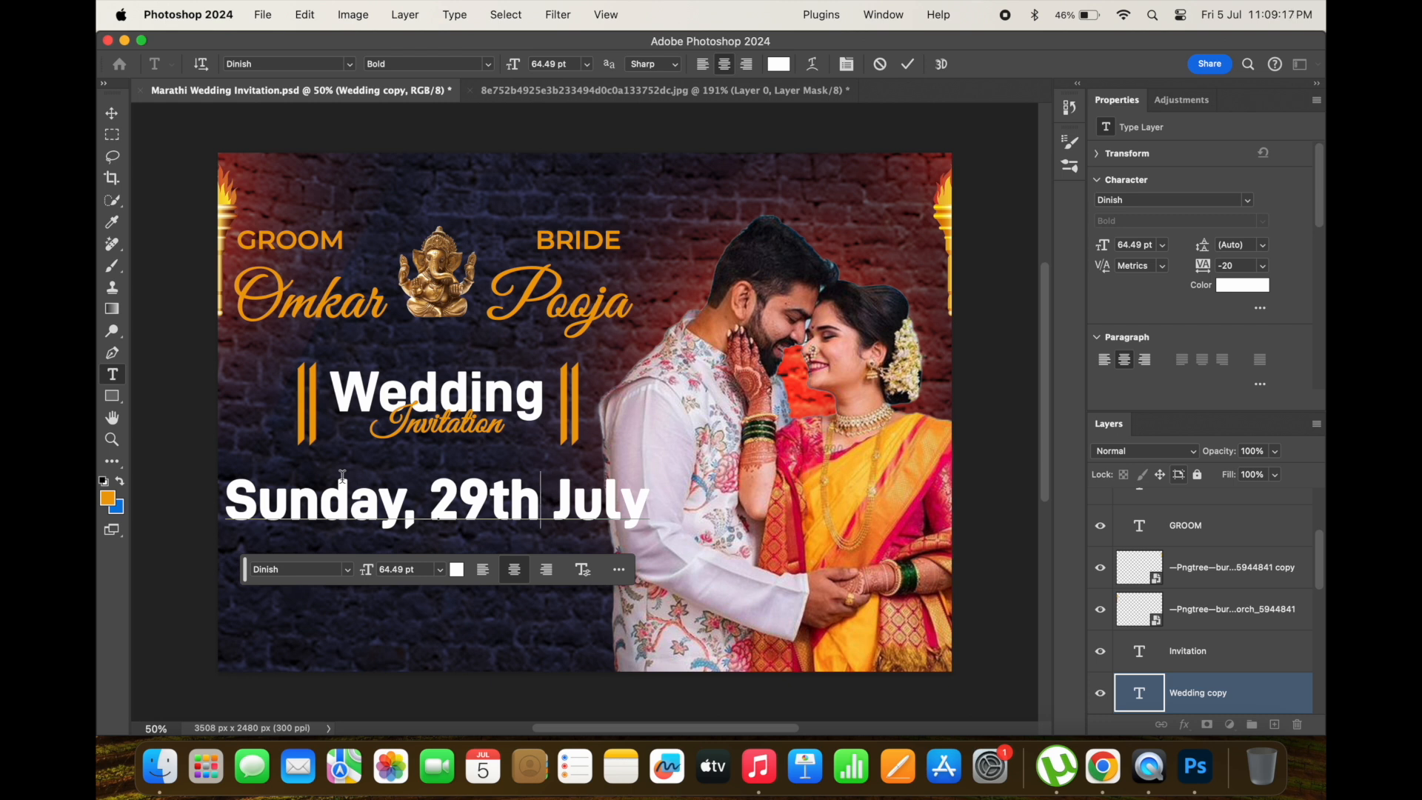
# - Format the "th" in "29th" as superscript
pyautogui.hotkey('shift', 'Left')
pyautogui.hotkey('shift', 'Left')
pyautogui.hotkey('shift', 'Left')
pyautogui.hotkey('shift', 'Left')
pyautogui.hotkey('shift', 'Left')
pyautogui.press('Right')
pyautogui.hotkey('shift', 'Left')
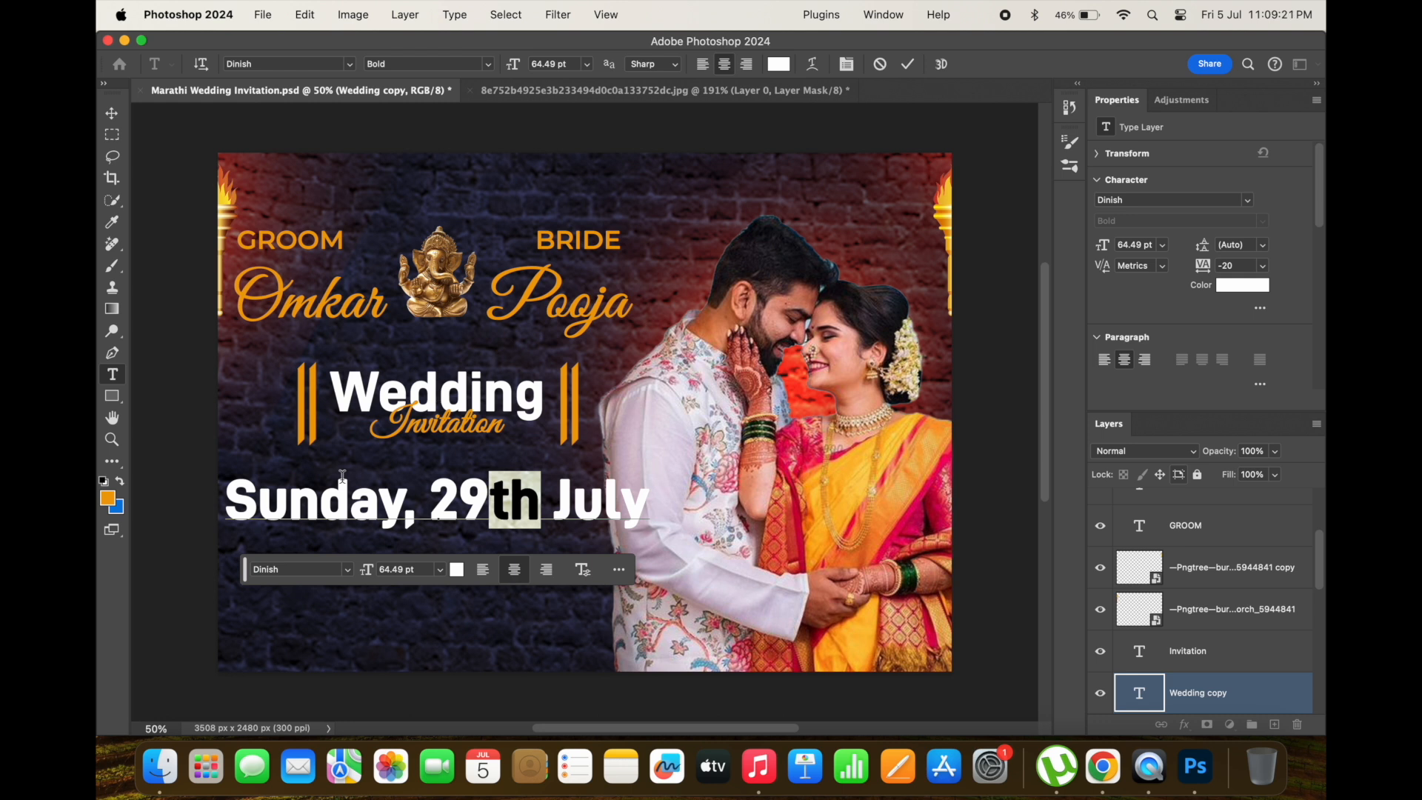
pyautogui.click(1260, 310)
pyautogui.scroll(-3, 1185, 330)
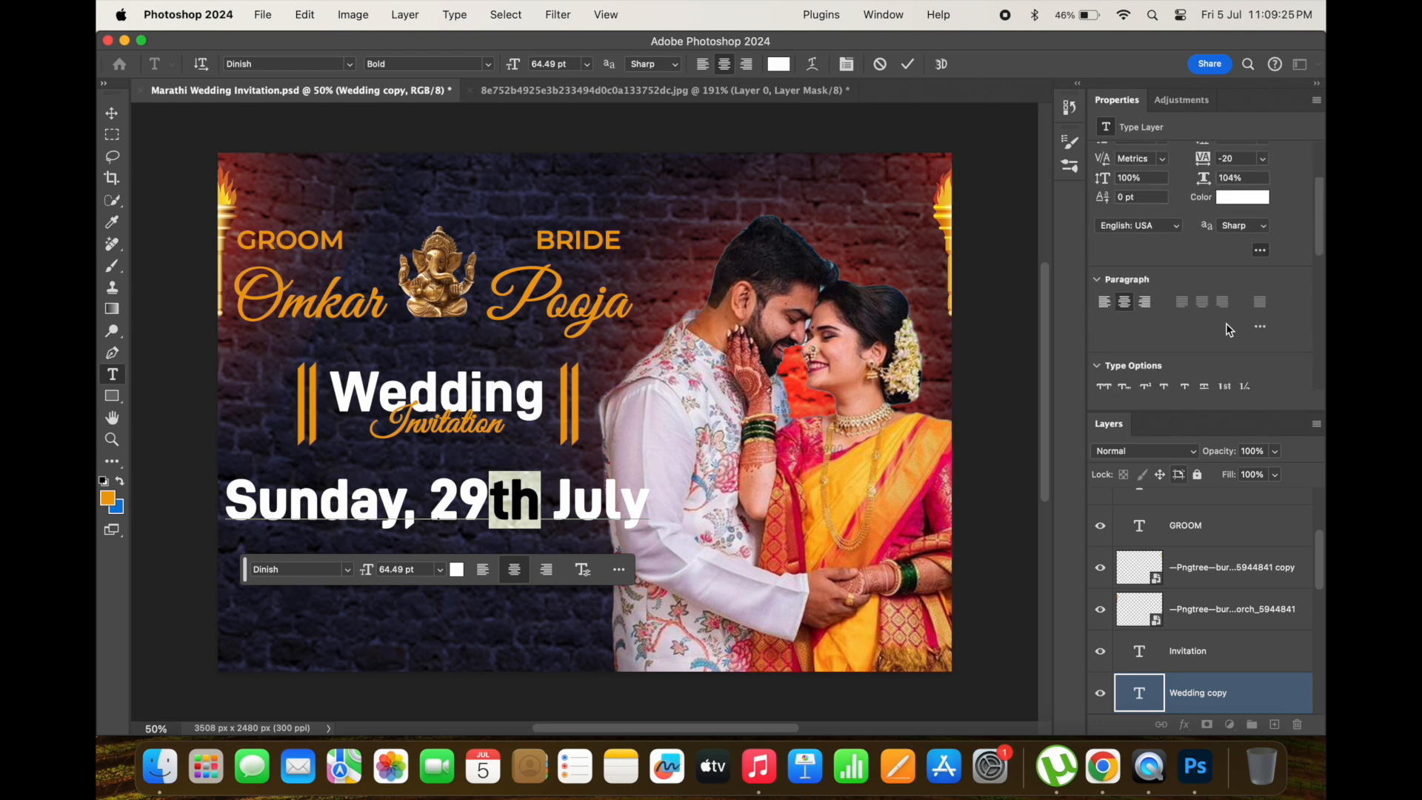
pyautogui.scroll(-1, 1200, 335)
pyautogui.click(1153, 369)
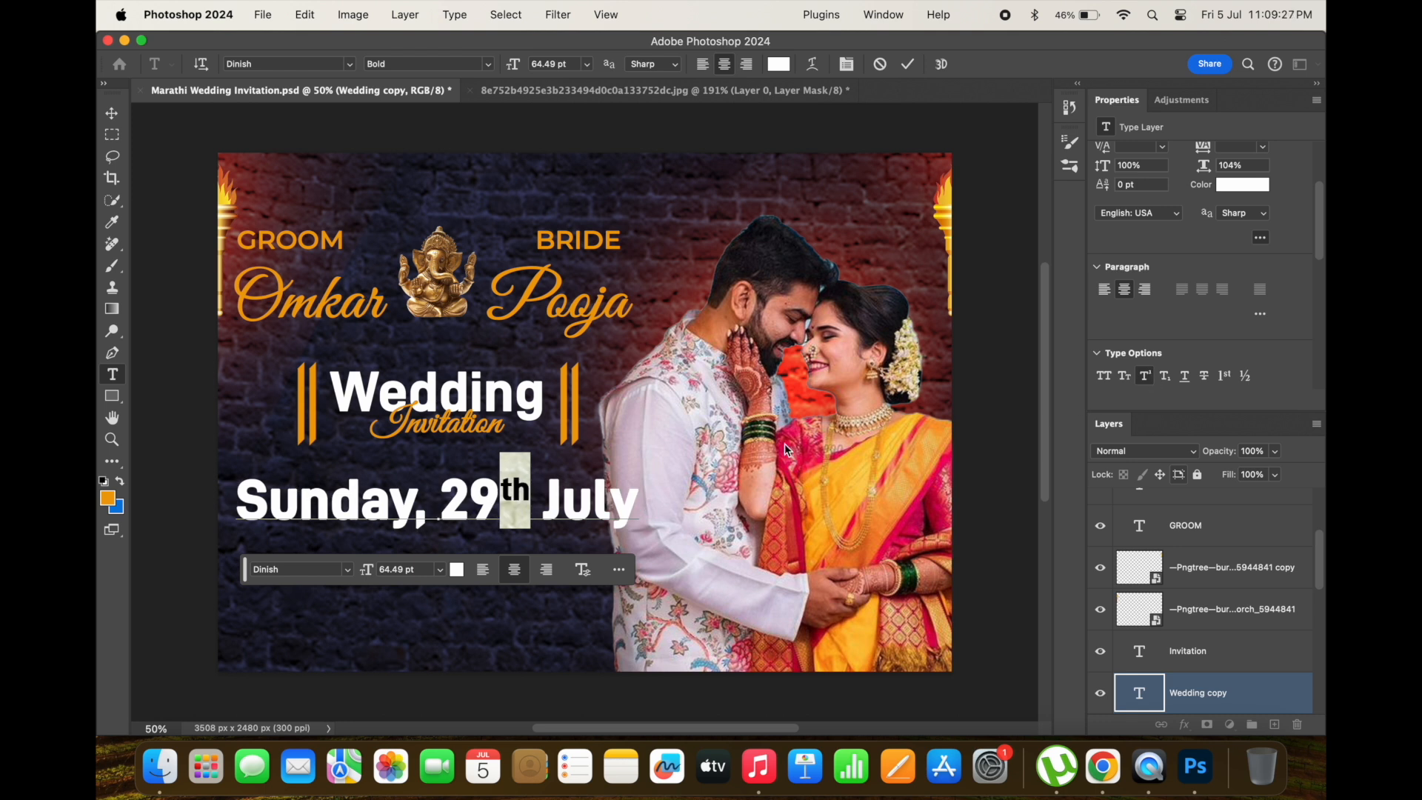
# - Colour "29th" orange (efa007), sampled from the GROOM label
pyautogui.moveTo(531, 495); pyautogui.dragTo(454, 494)
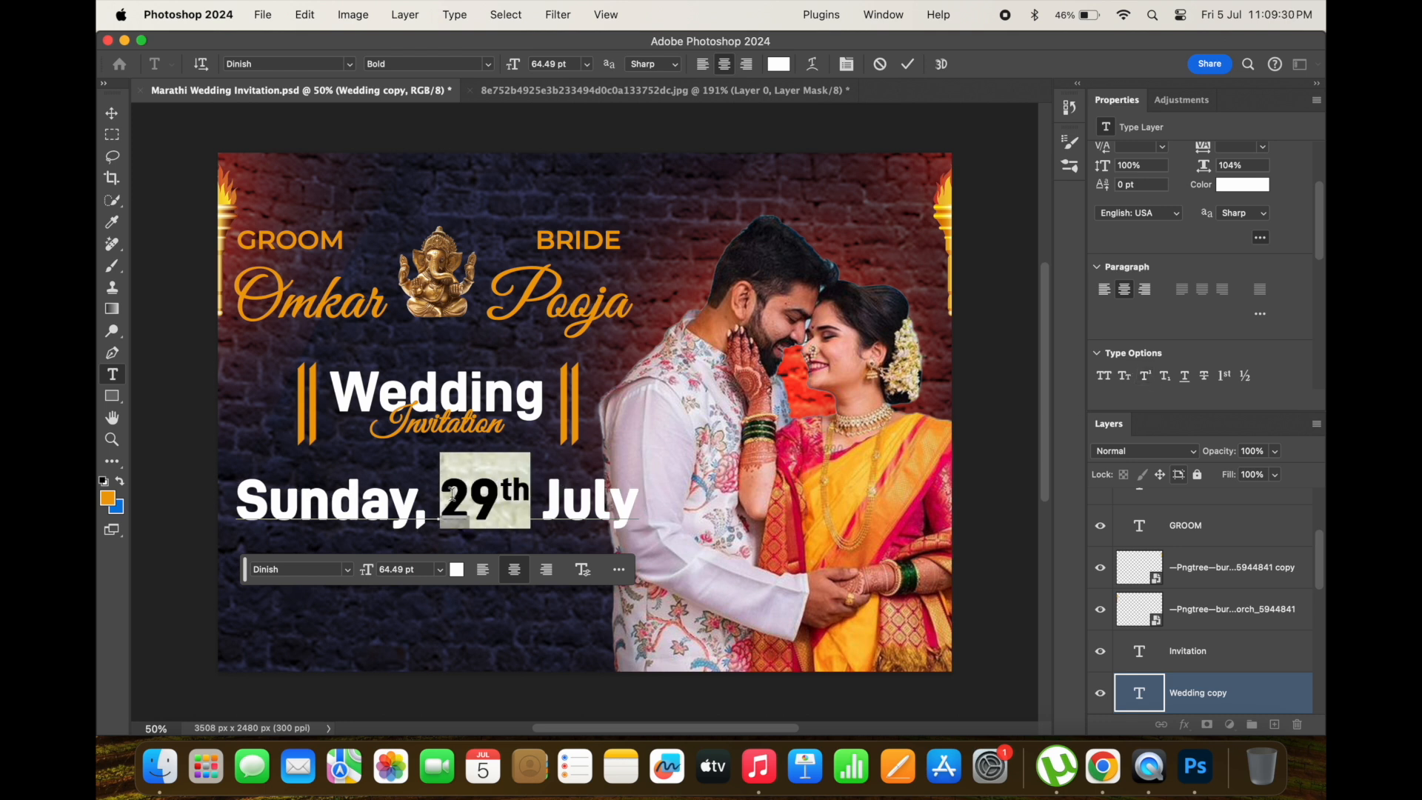
pyautogui.click(1239, 188)
pyautogui.click(331, 297)
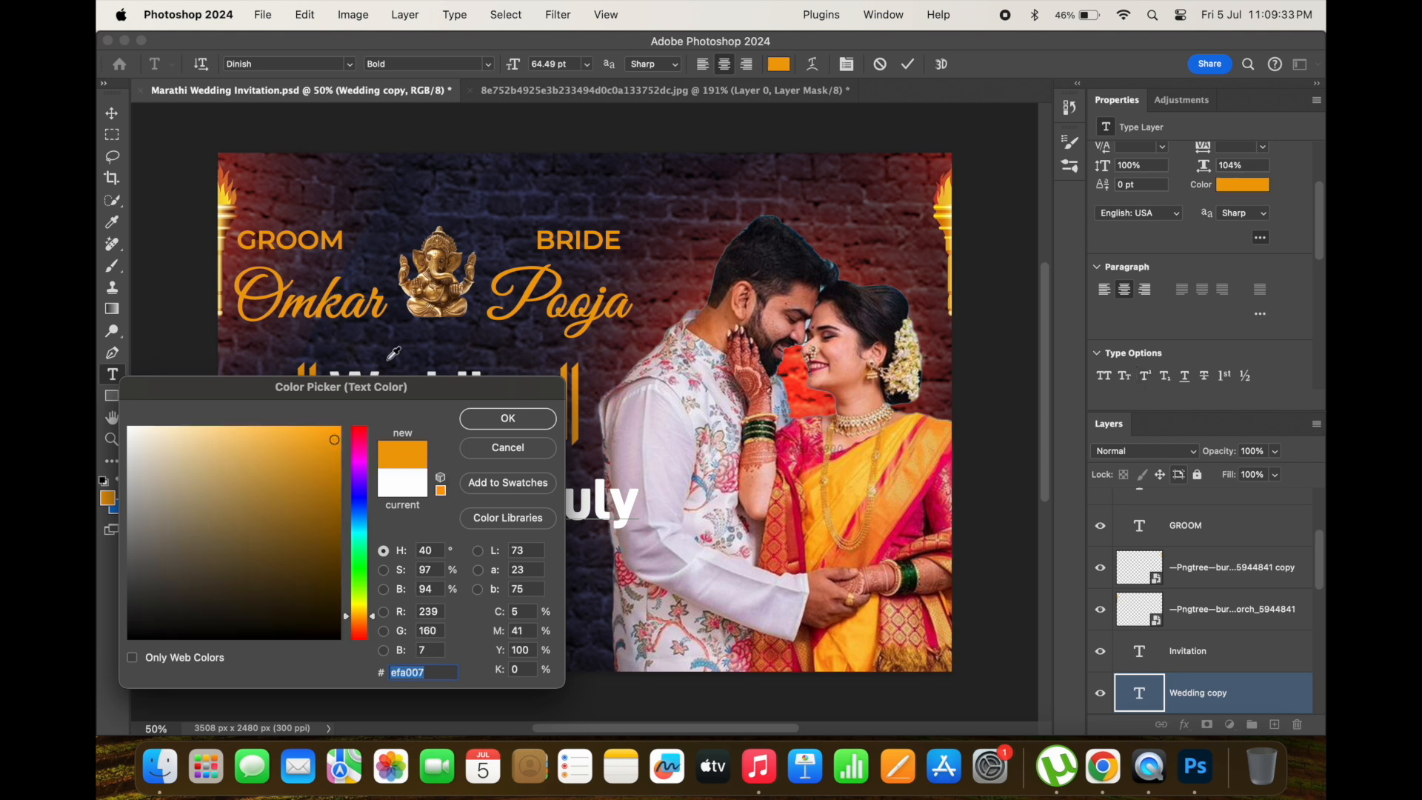
pyautogui.click(508, 418)
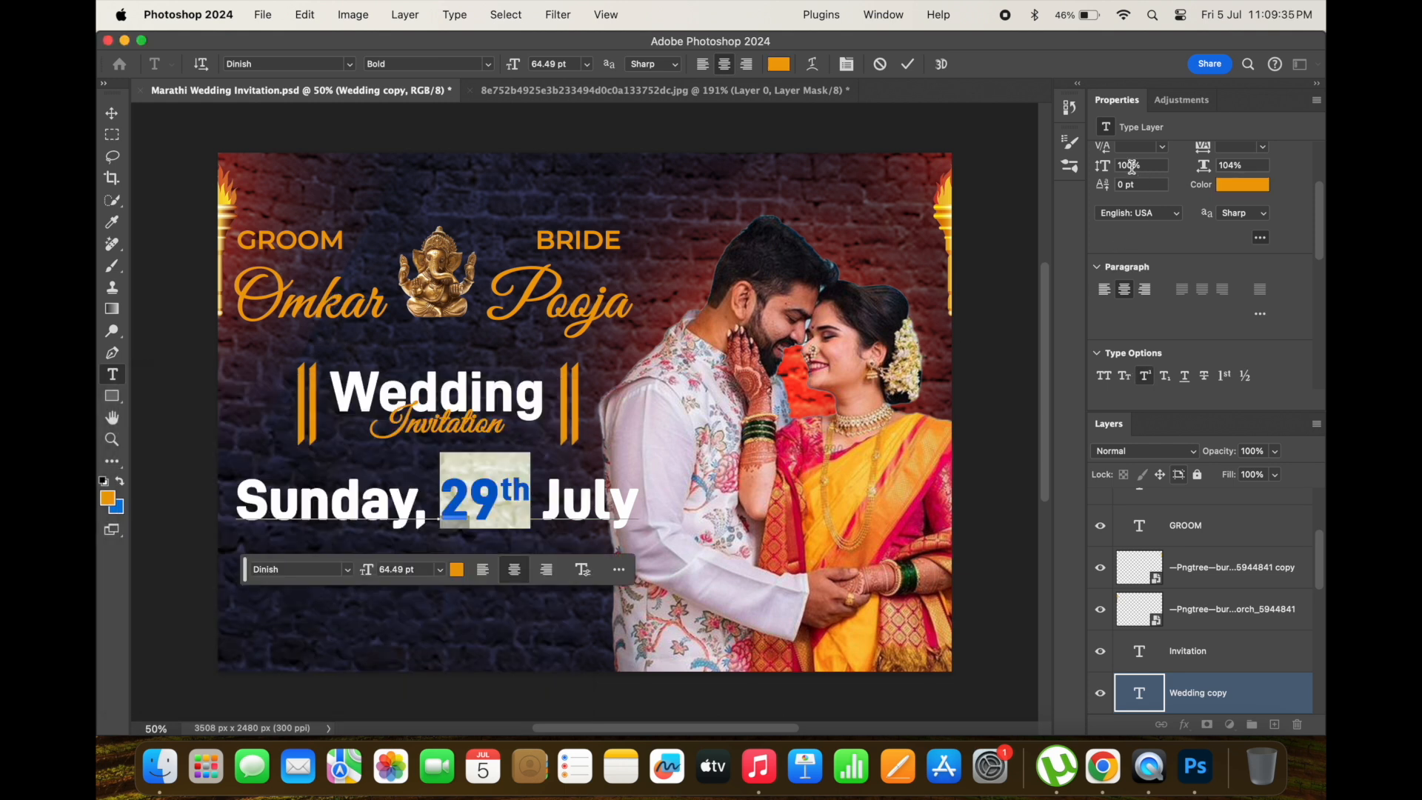
# - Set the font size of "29th" to 90 pt
pyautogui.scroll(3, 1194, 273)
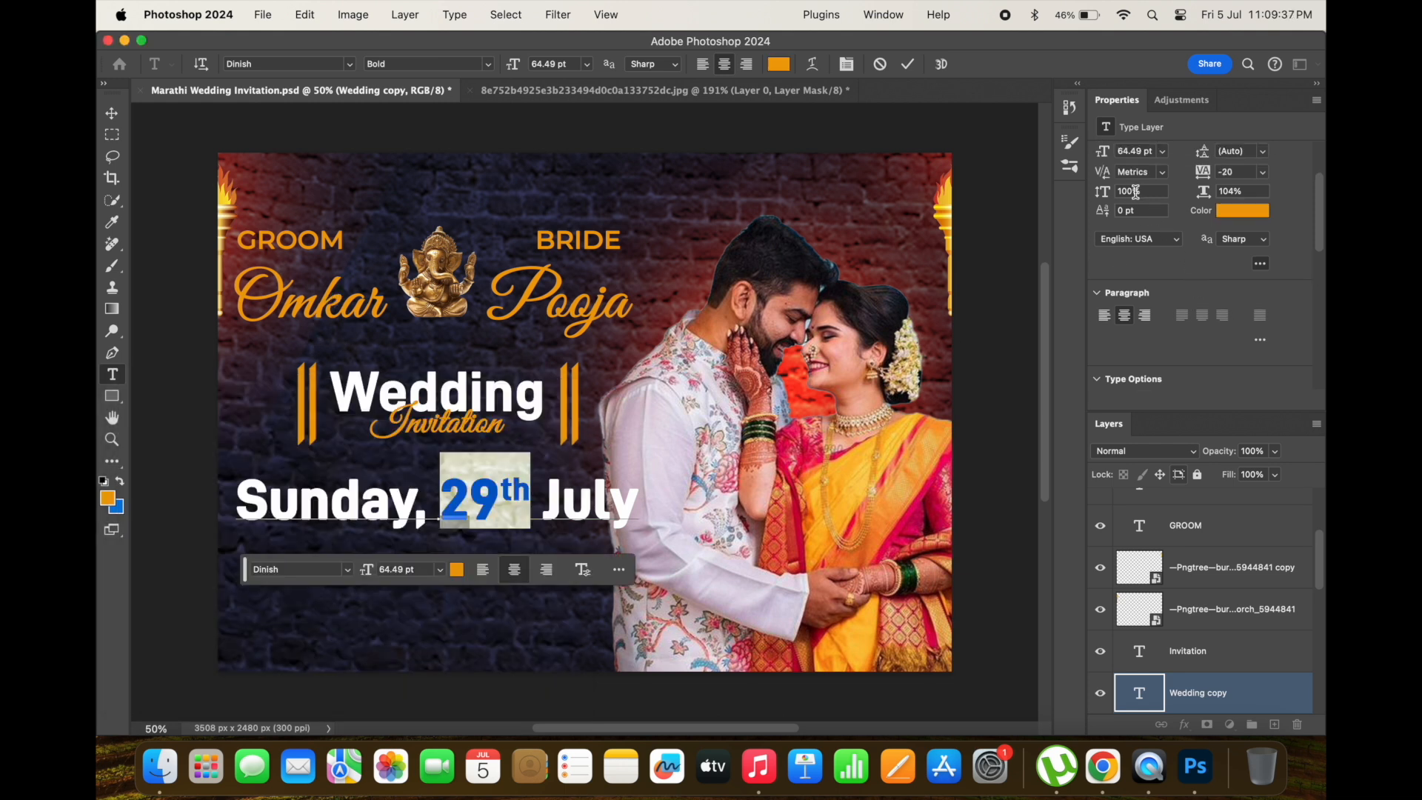
pyautogui.scroll(2, 1283, 184)
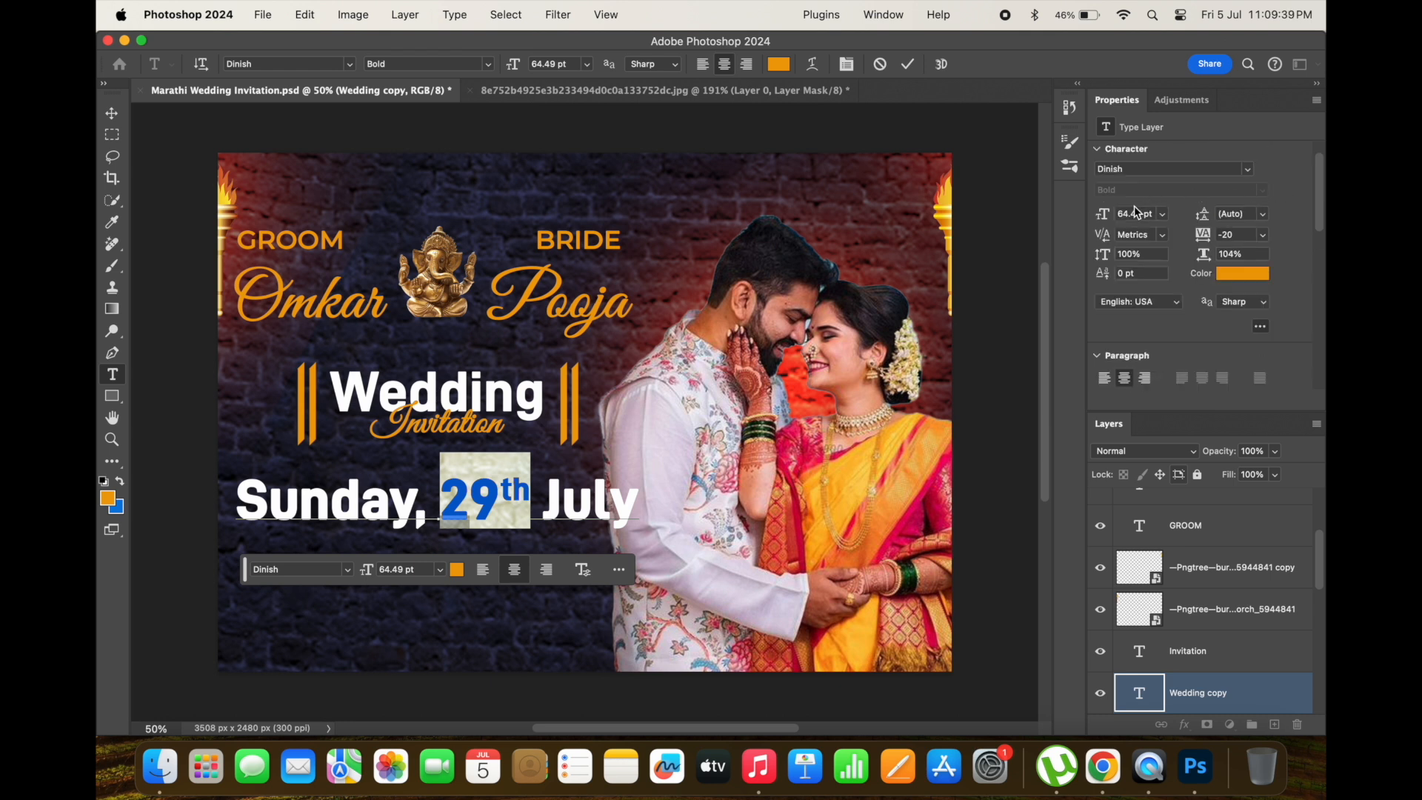
pyautogui.doubleClick(1114, 214)
pyautogui.write('90')
pyautogui.press('Return')
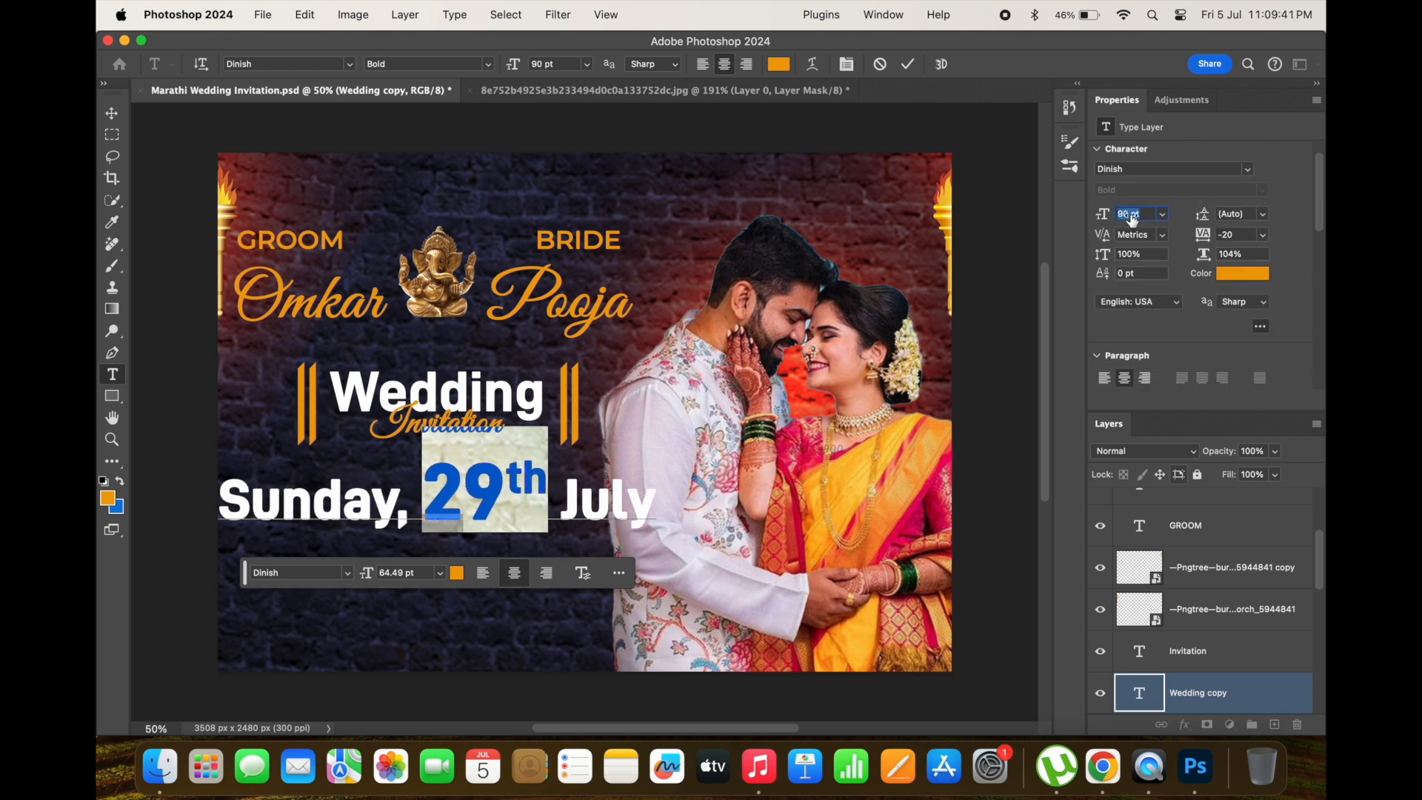
# - Scale the date line down until its white text is about 27 pt, and place it beneath the "Wedding Invitation" heading
pyautogui.click(109, 115)
pyautogui.press('super+t')
pyautogui.moveTo(657, 533); pyautogui.dragTo(514, 502)
pyautogui.press('Return')
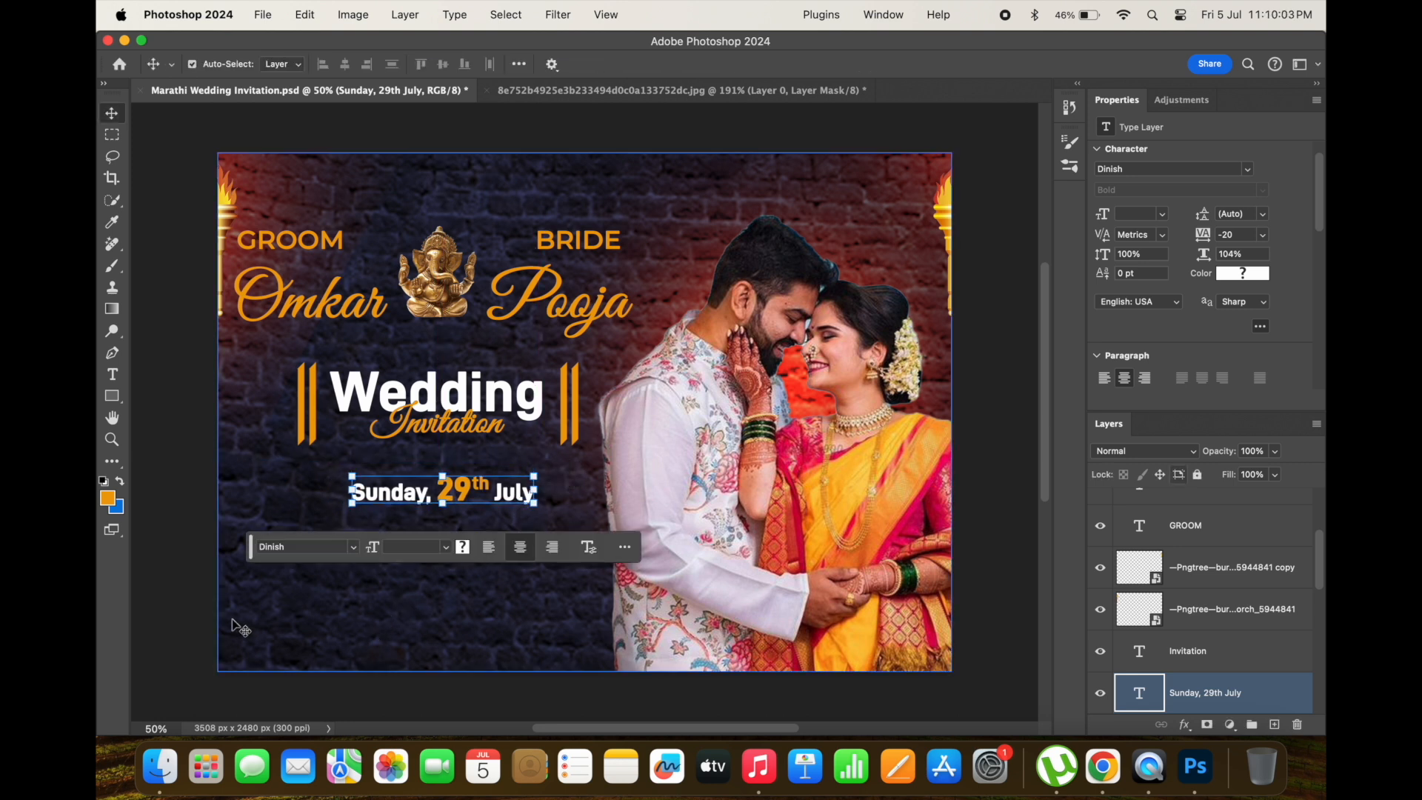
pyautogui.click(371, 573)
pyautogui.click(472, 487)
pyautogui.doubleClick(476, 500)
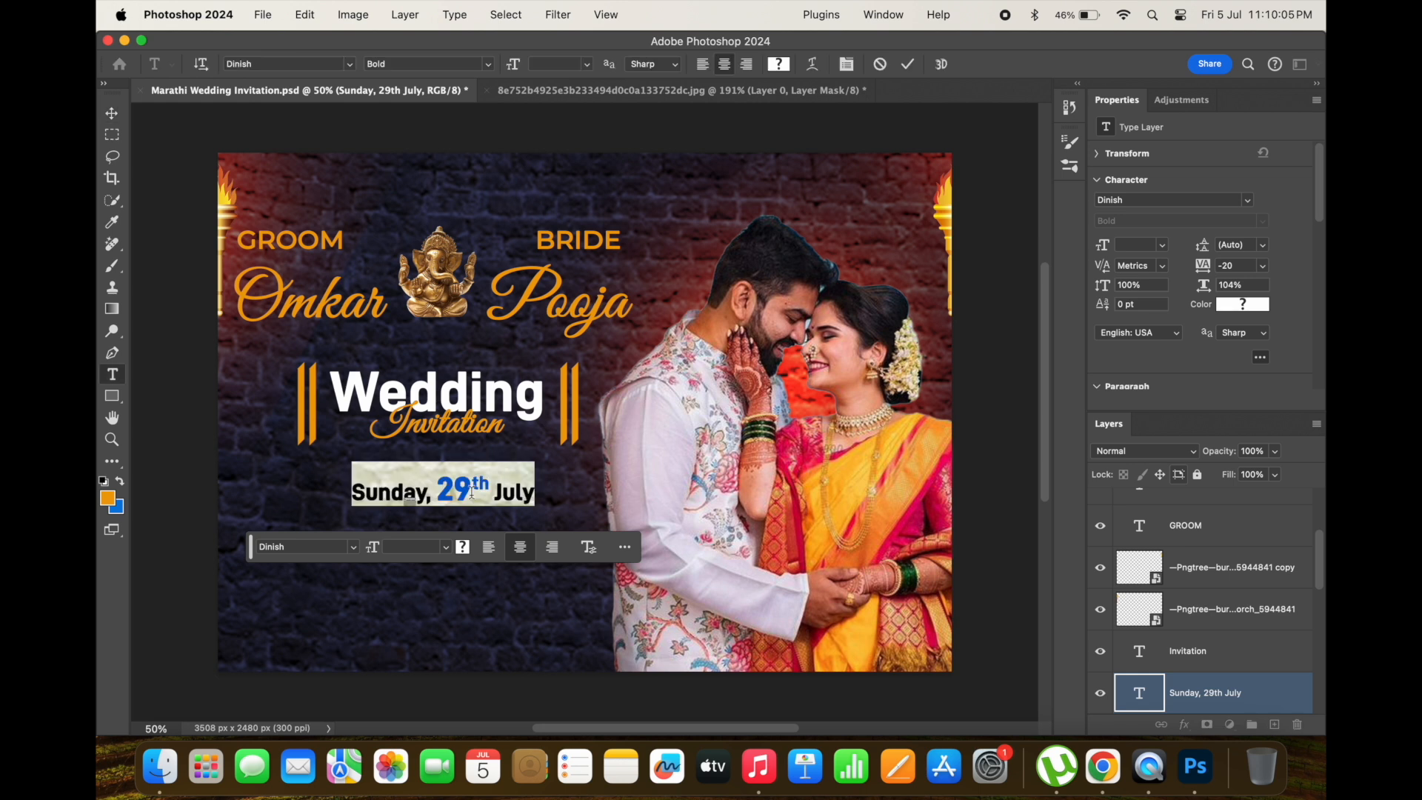
pyautogui.click(112, 112)
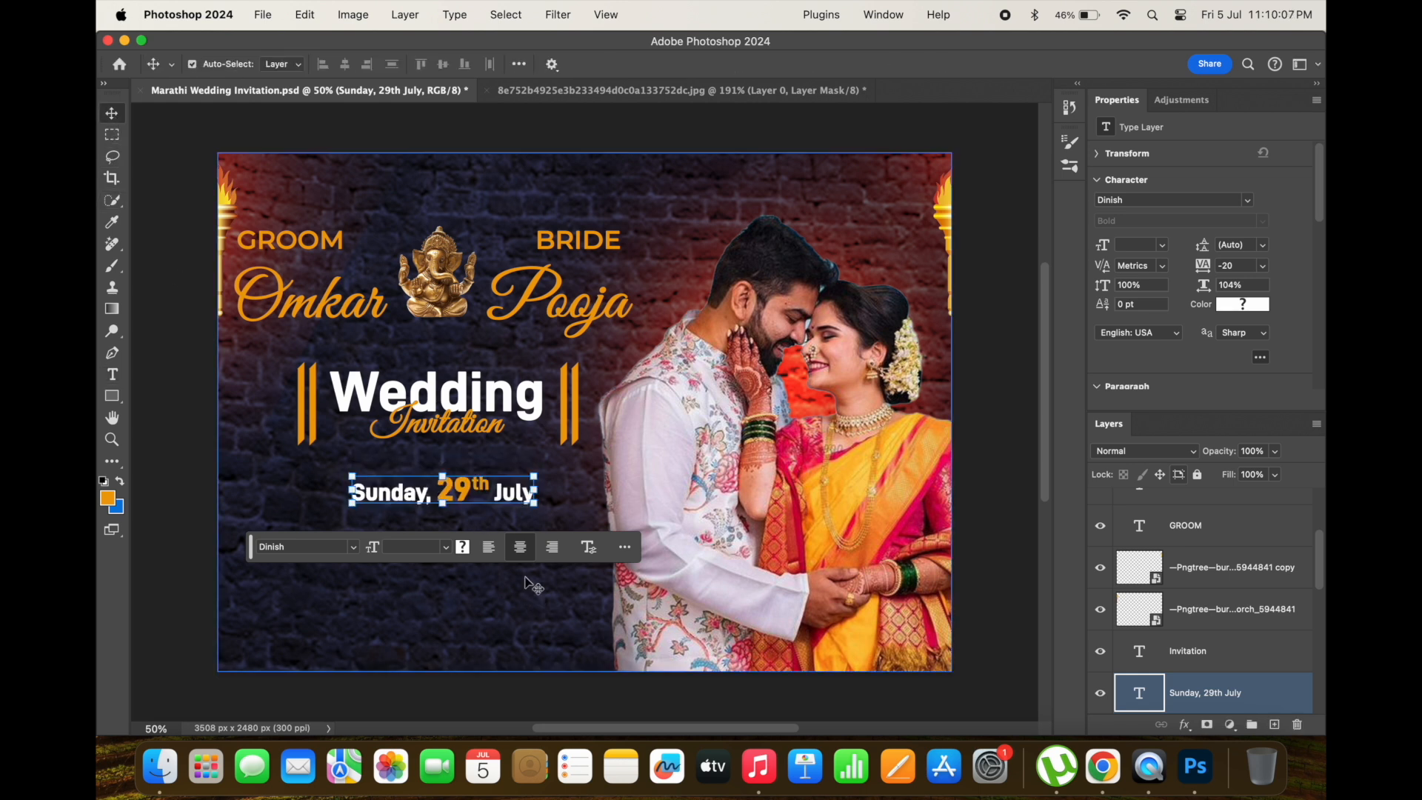
# - Duplicate the date line directly below itself and replace the copy's text with "Venue :"
pyautogui.moveTo(463, 491); pyautogui.dragTo(461, 532)
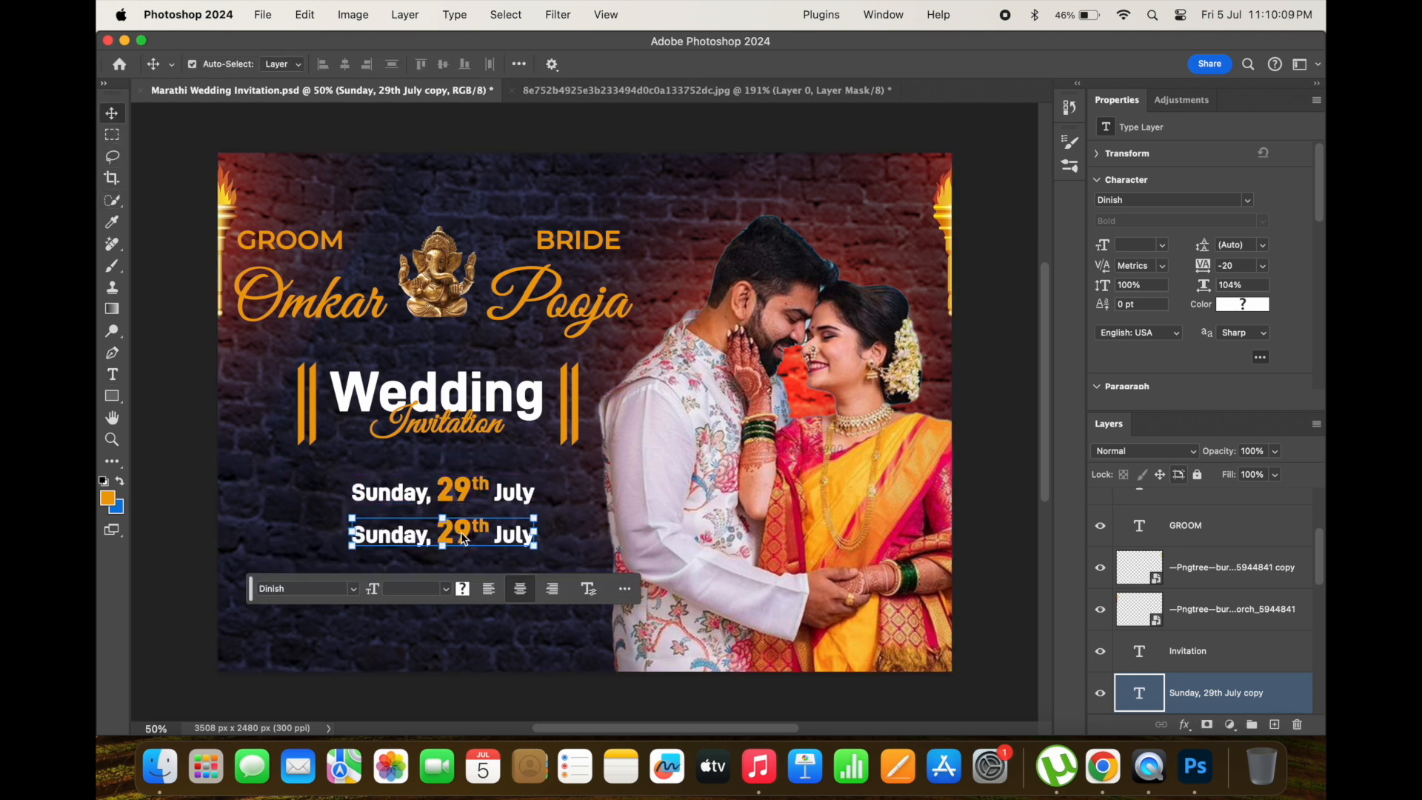
pyautogui.doubleClick(462, 530)
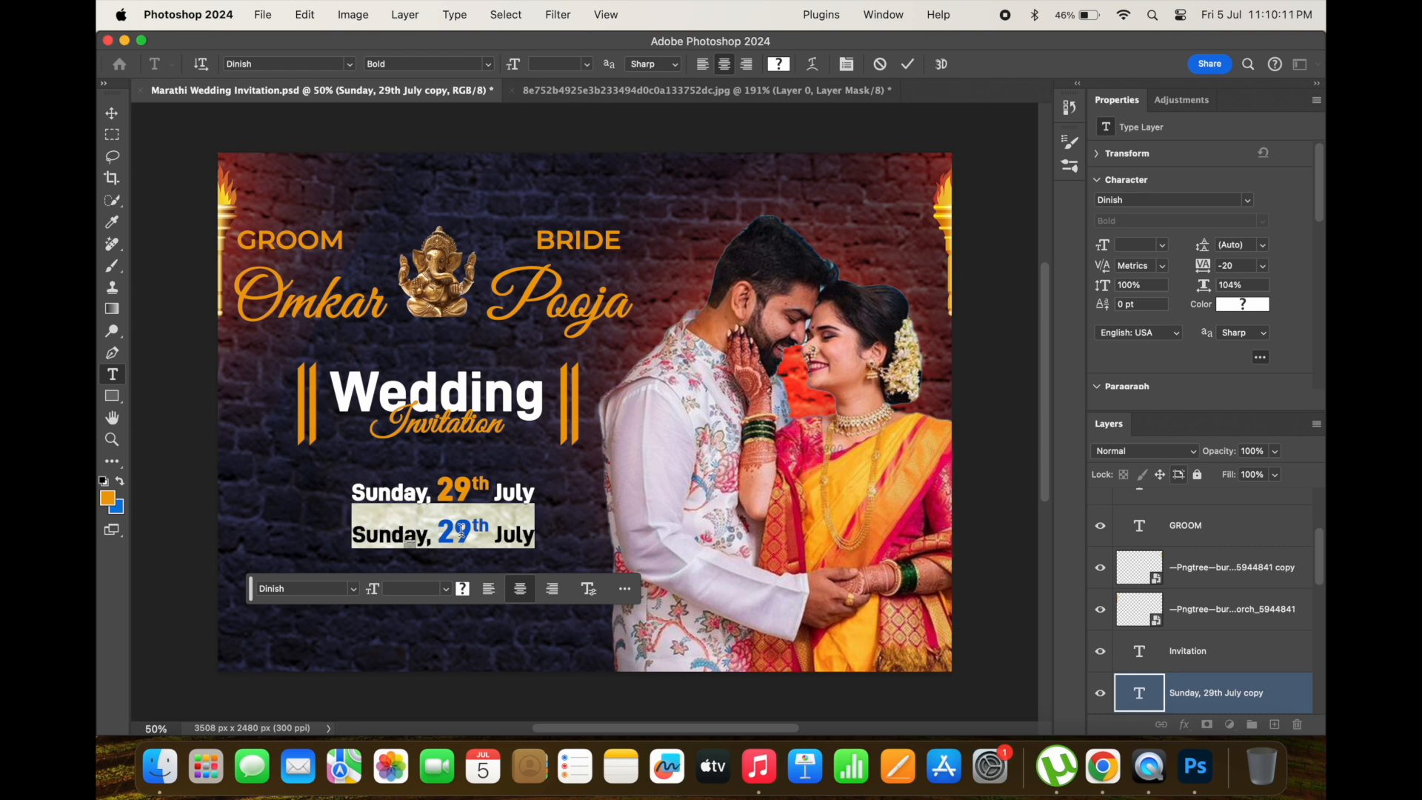
pyautogui.write('Venue :')
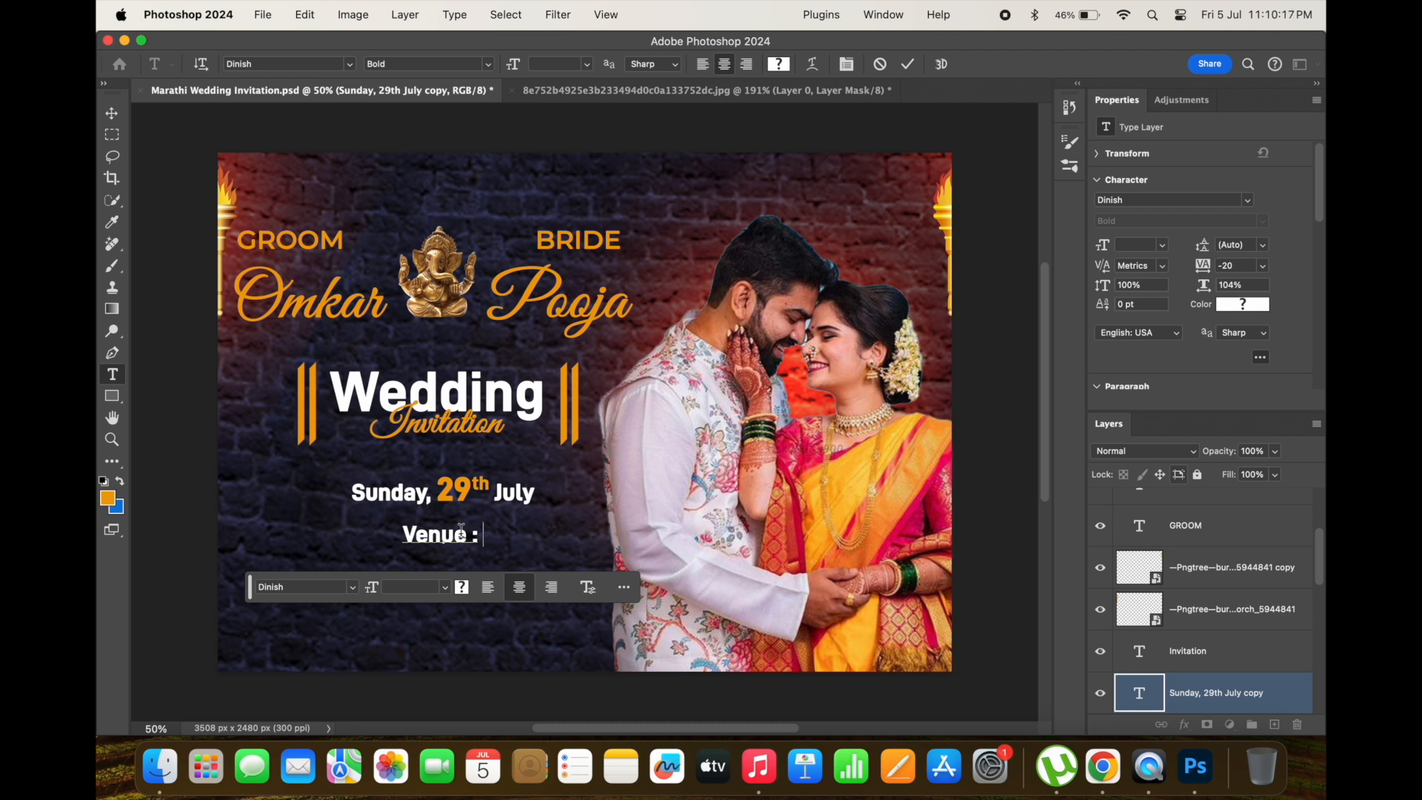
# - Complete the venue line with "Nalanda Hall," and put the venue's area and street name on a second line
pyautogui.write('Nalanda')
pyautogui.write(' H')
pyautogui.write('all')
pyautogui.write(', Ch')
pyautogui.write('embu')
pyautogui.press('BackSpace')
pyautogui.write('bur ')
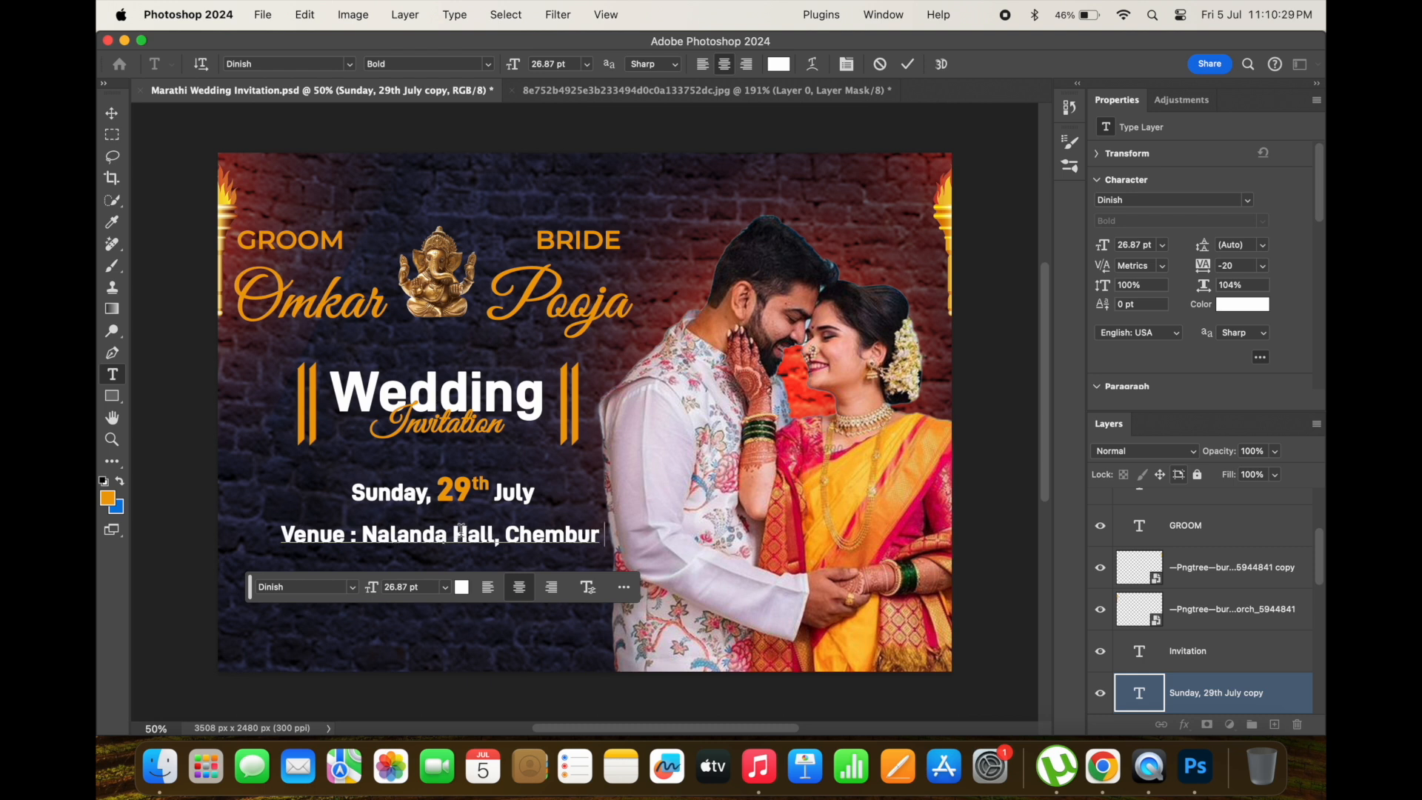
pyautogui.write('Lokhand')
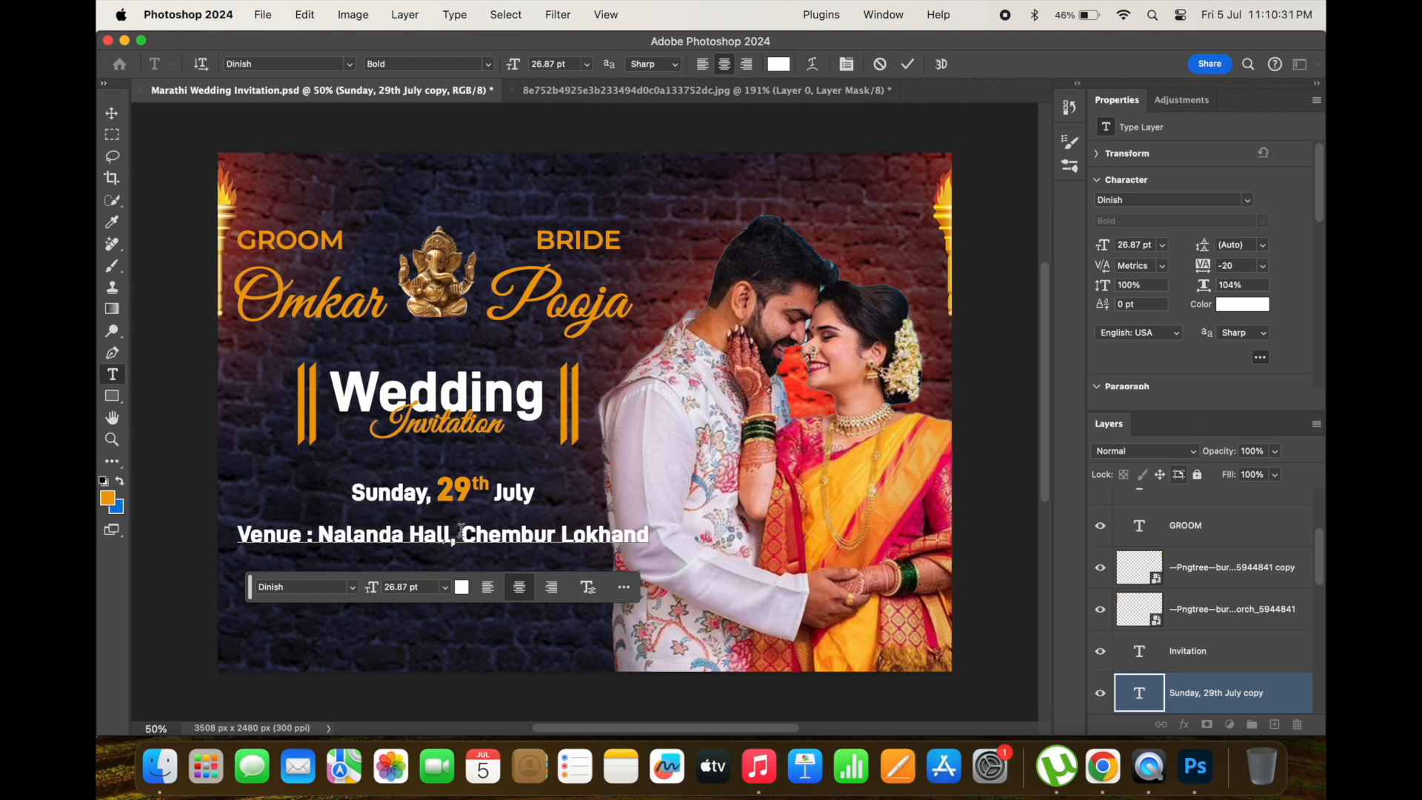
pyautogui.write('e Marg')
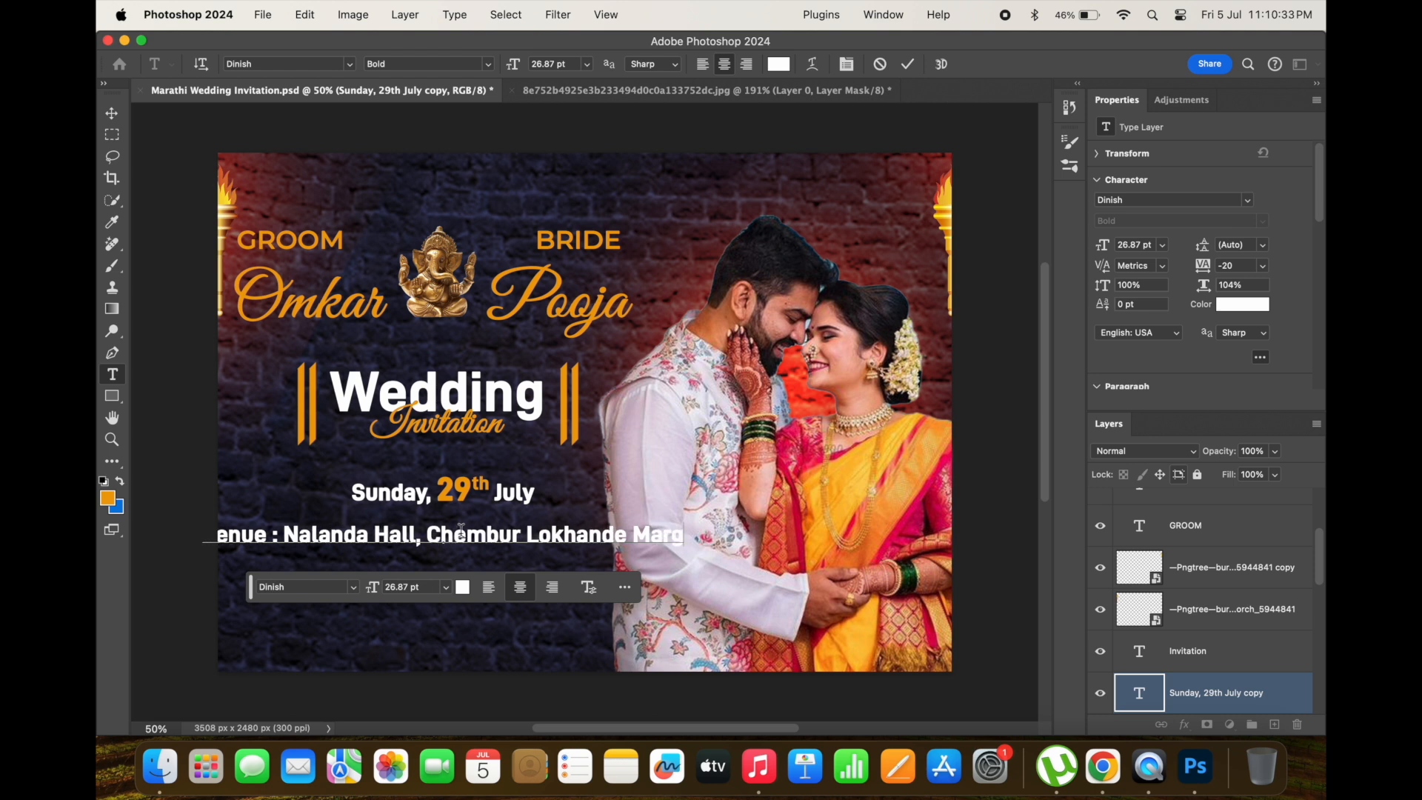
pyautogui.press('super')
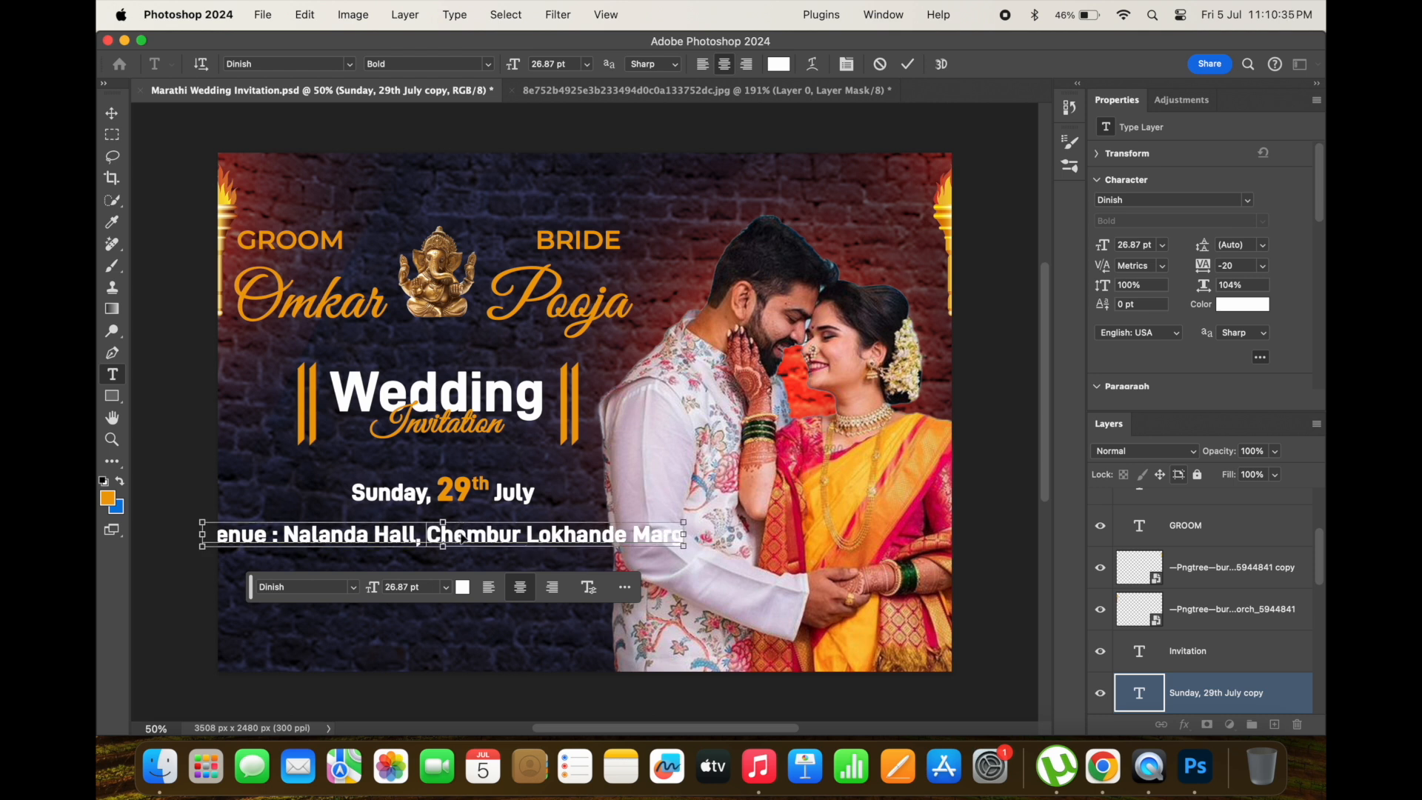
pyautogui.press('Return')
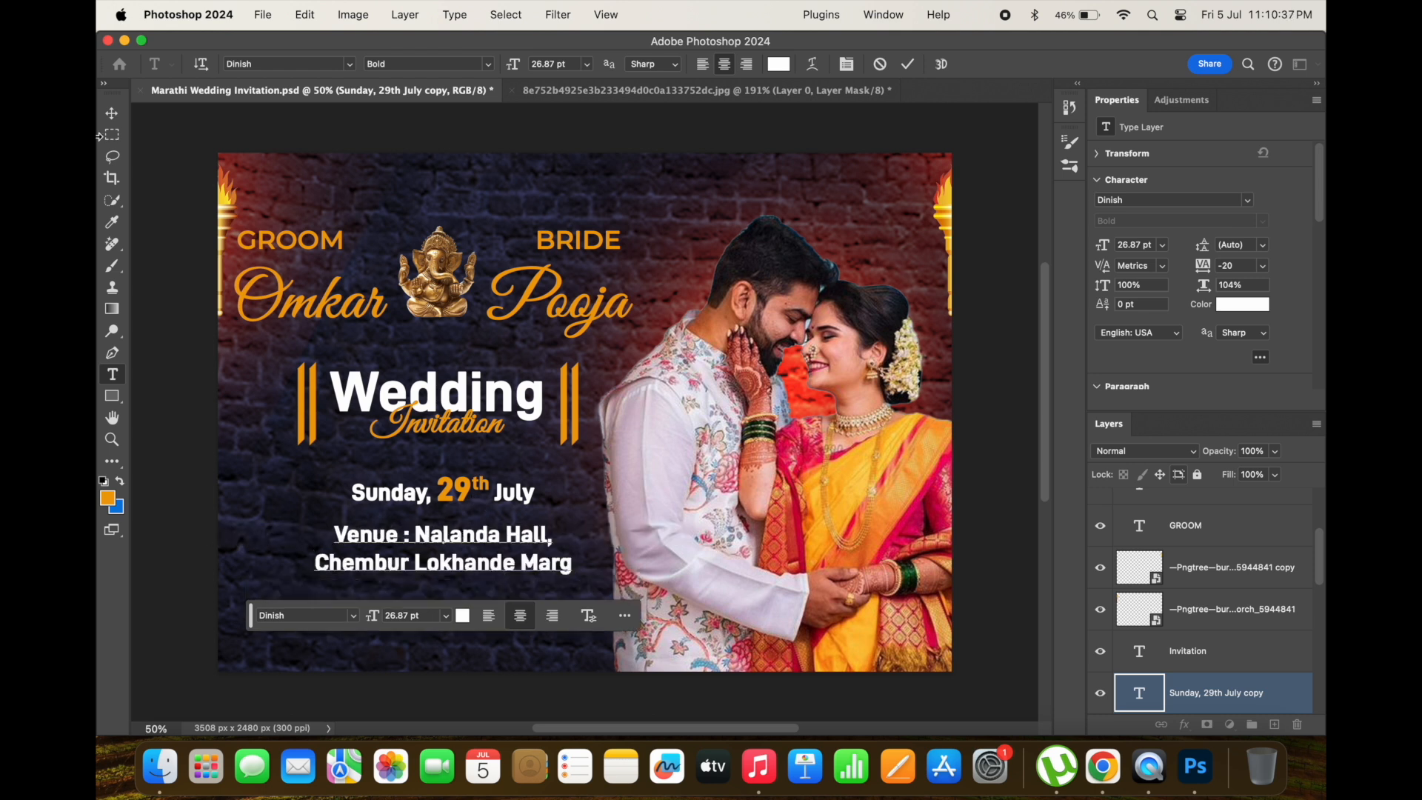
pyautogui.click(113, 112)
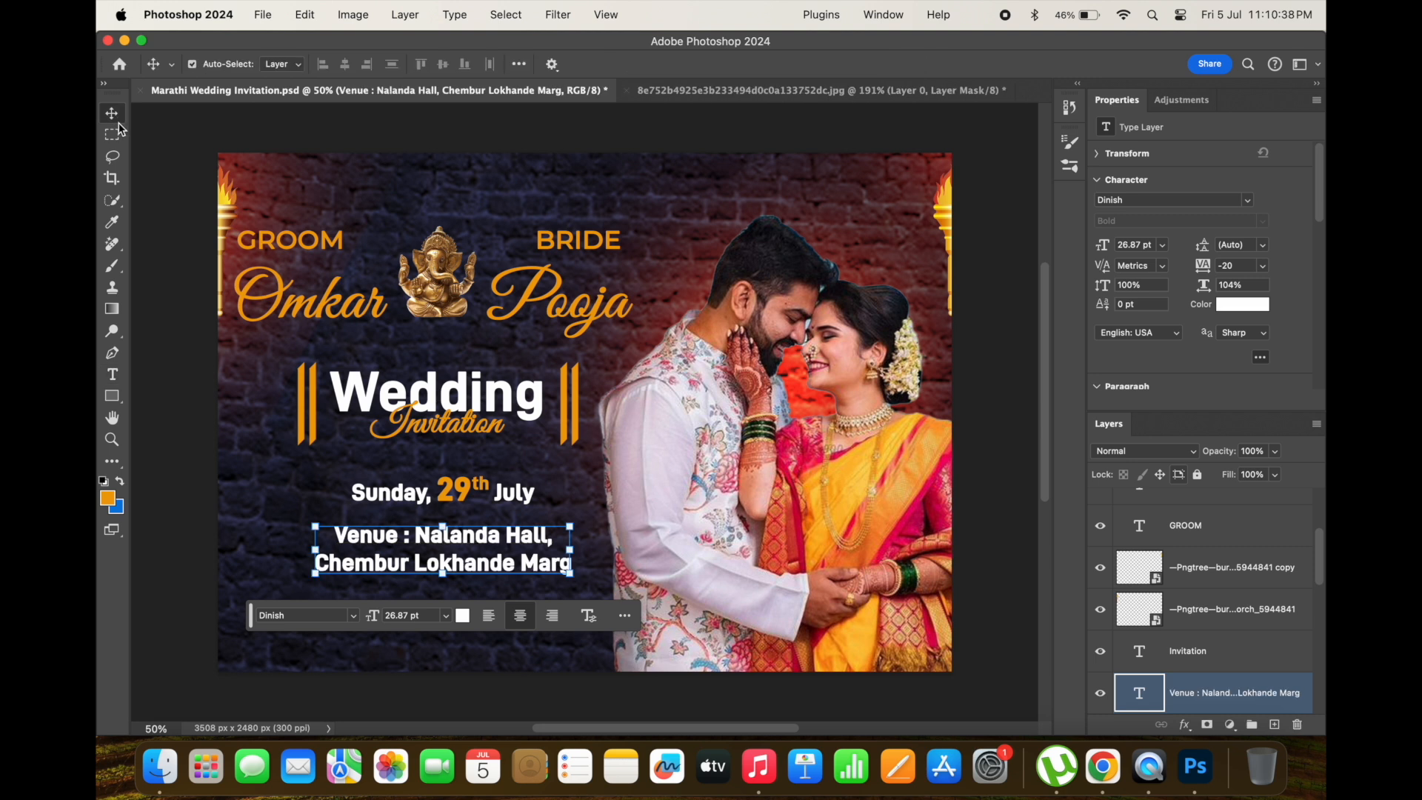
# - Set the venue text in Montserrat Regular, scale it to 55% just beneath the date line, and save the document
pyautogui.click(1248, 202)
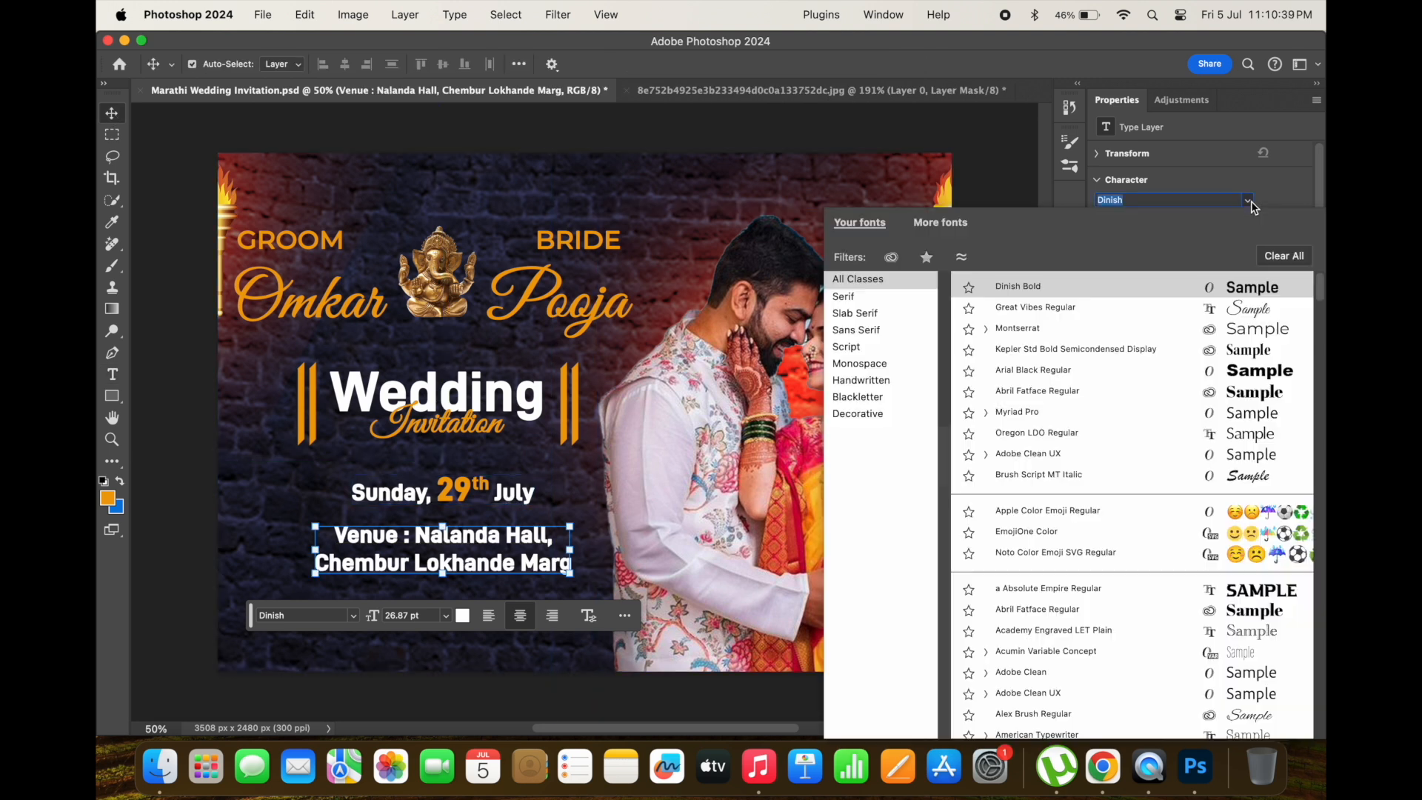
pyautogui.click(1259, 329)
pyautogui.moveTo(601, 583); pyautogui.dragTo(471, 547)
pyautogui.hotkey('shift', 'Up')
pyautogui.hotkey('shift', 'Up')
pyautogui.hotkey('shift', 'Up')
pyautogui.hotkey('shift', 'Up')
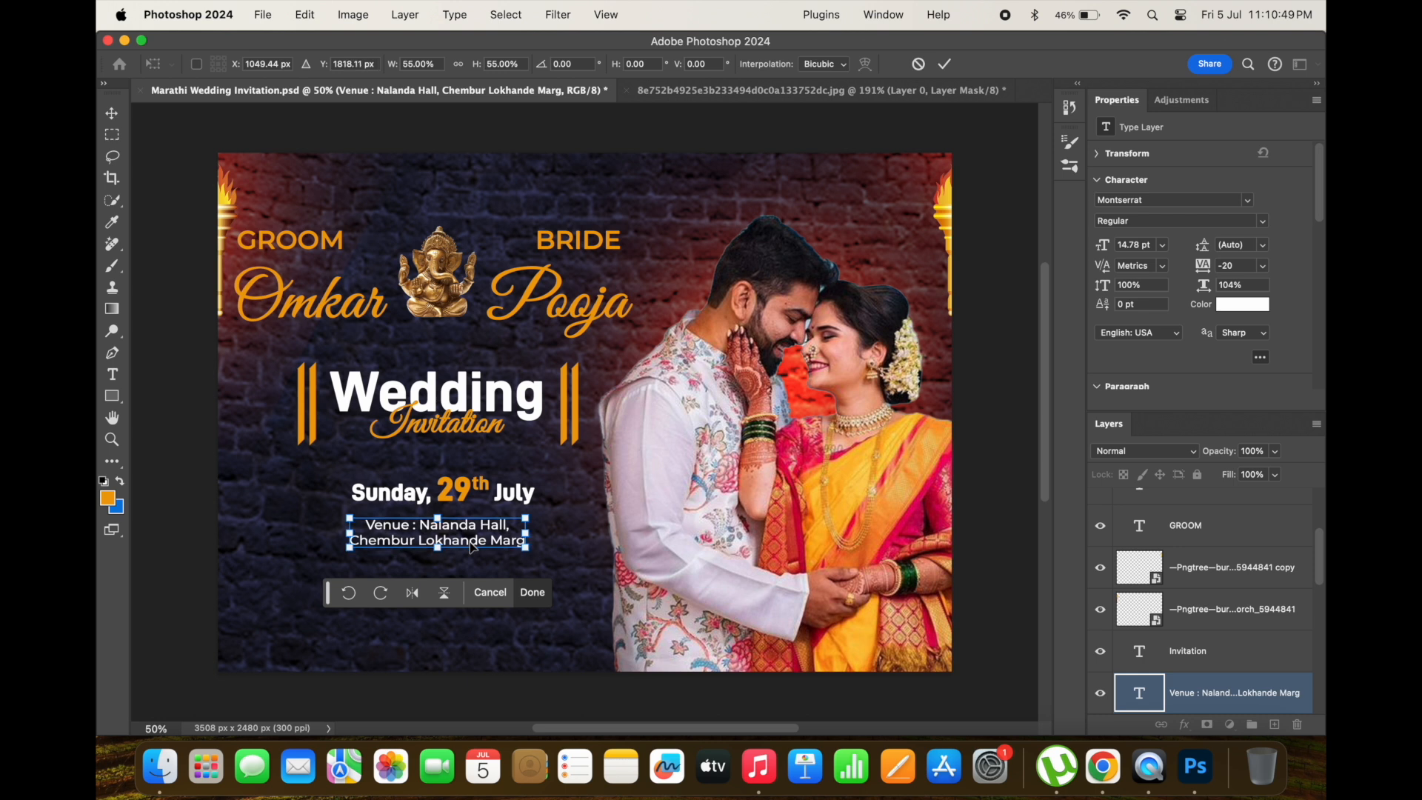
pyautogui.press('Return')
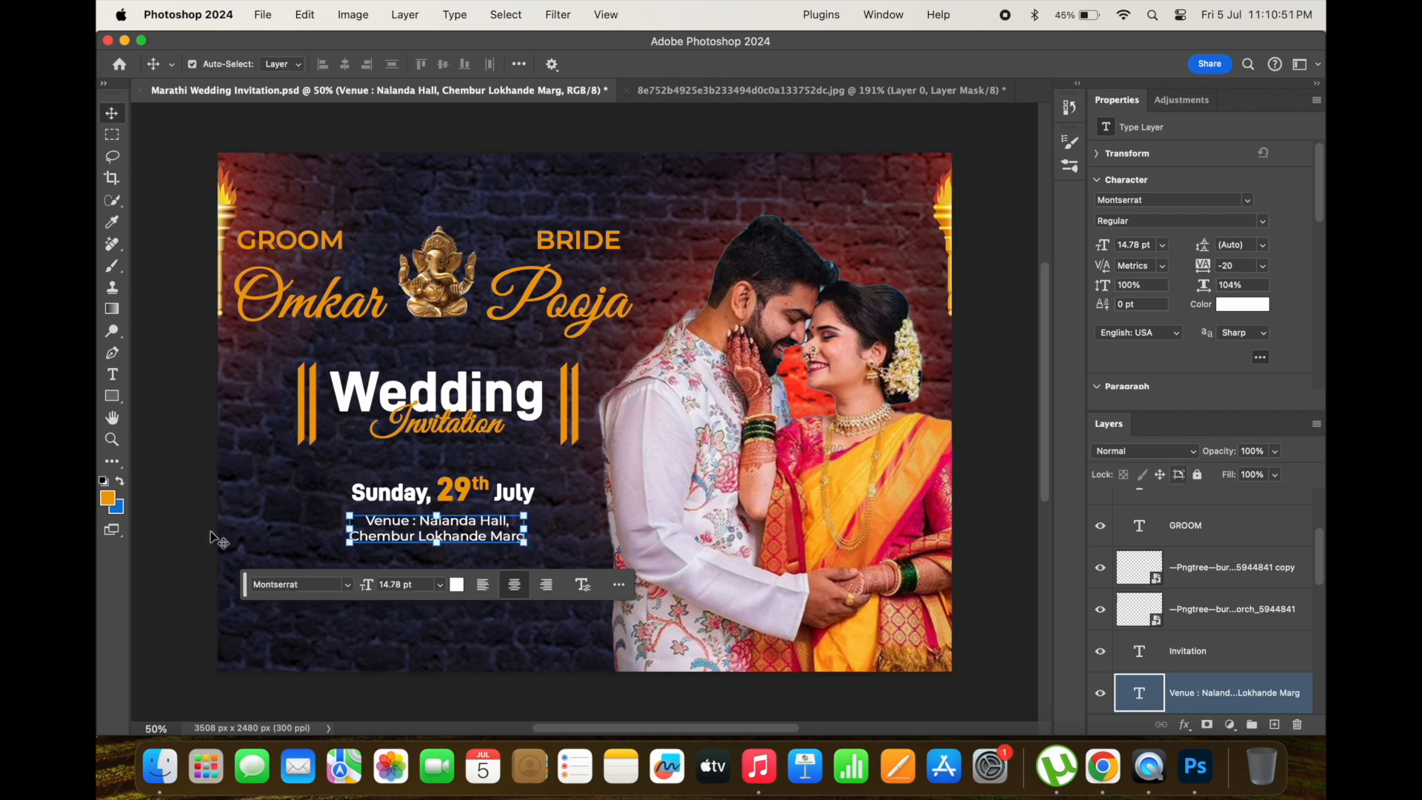
pyautogui.click(184, 514)
pyautogui.press('super+s')
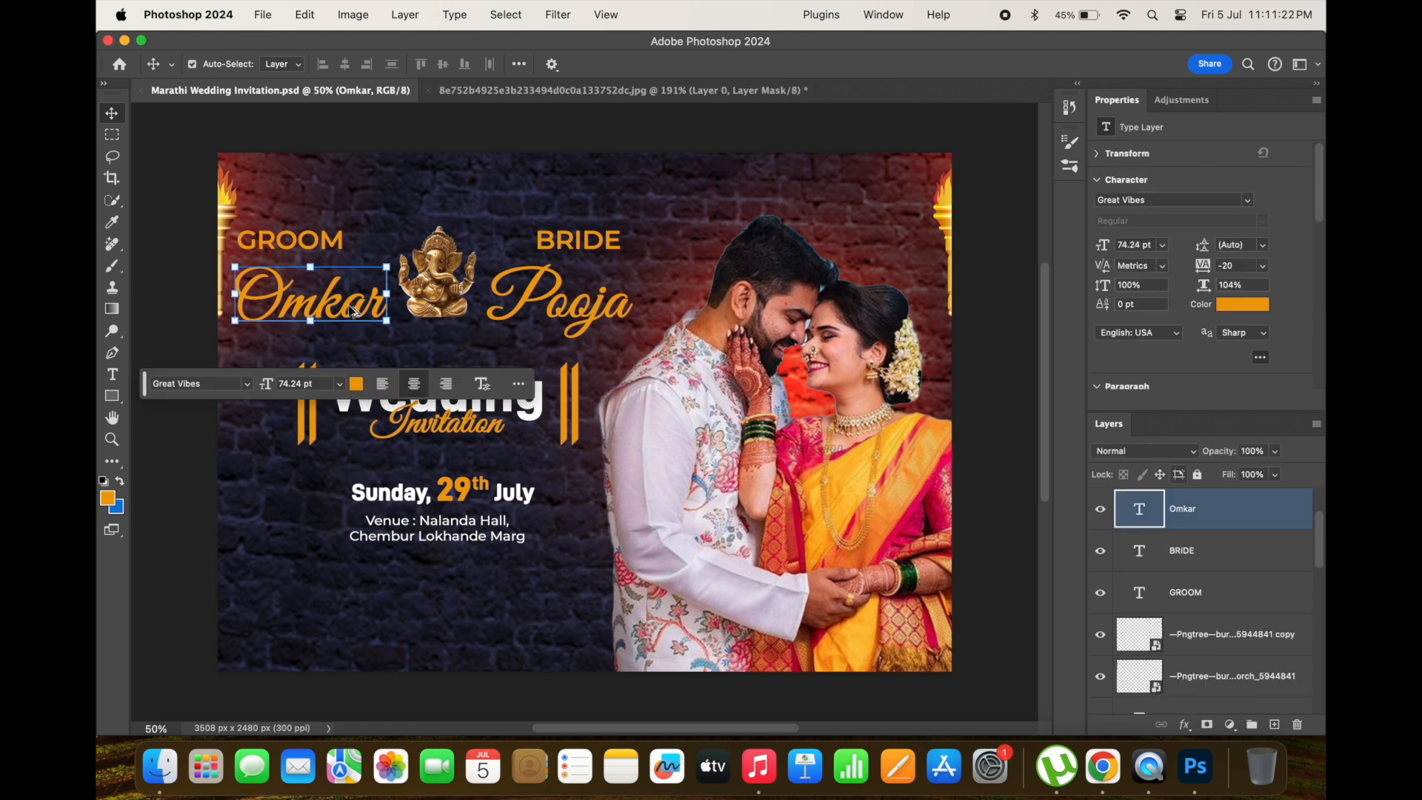
# - Duplicate the groom's name below the venue text and replace the copy's text with "Save the Date"
pyautogui.press('super+a')
pyautogui.click(111, 113)
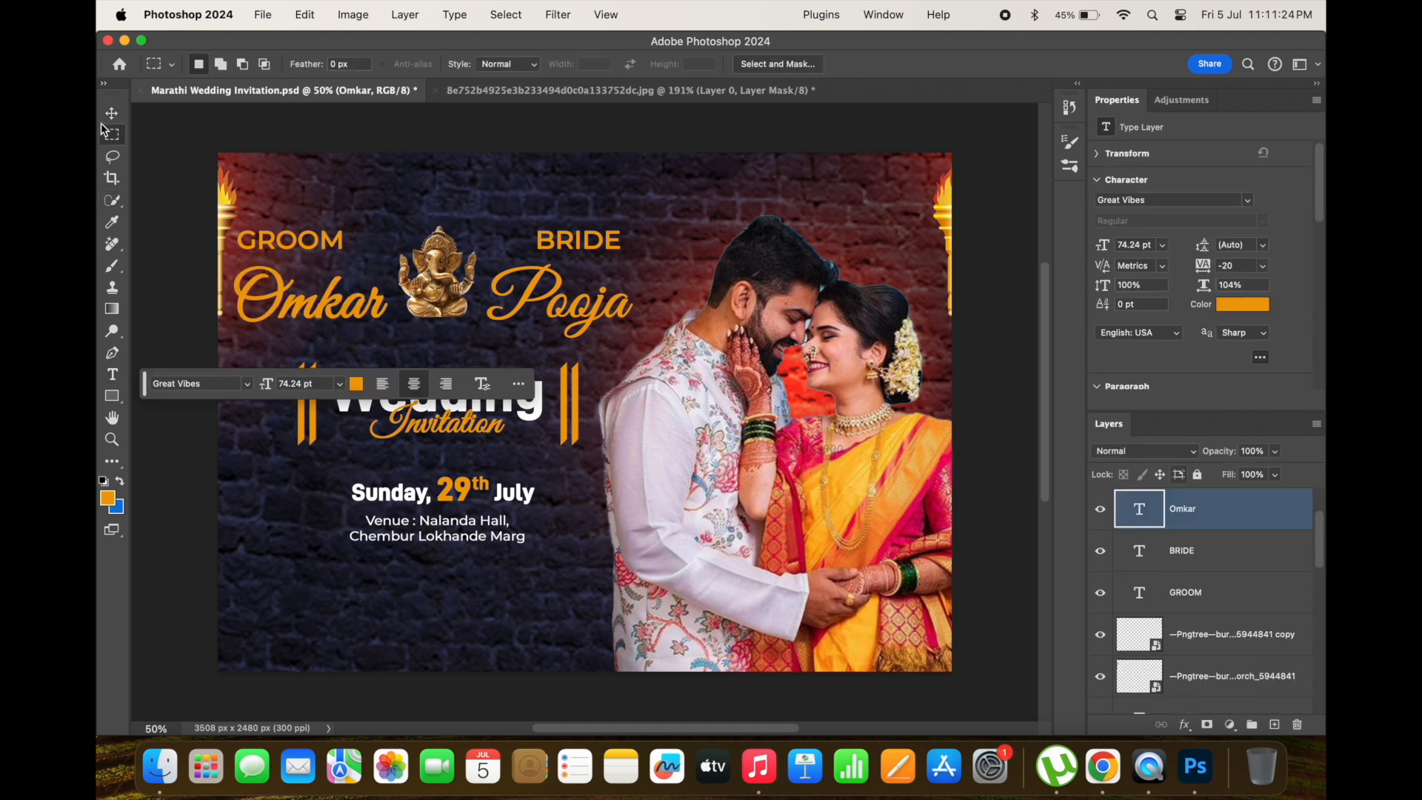
pyautogui.moveTo(340, 318); pyautogui.dragTo(423, 600)
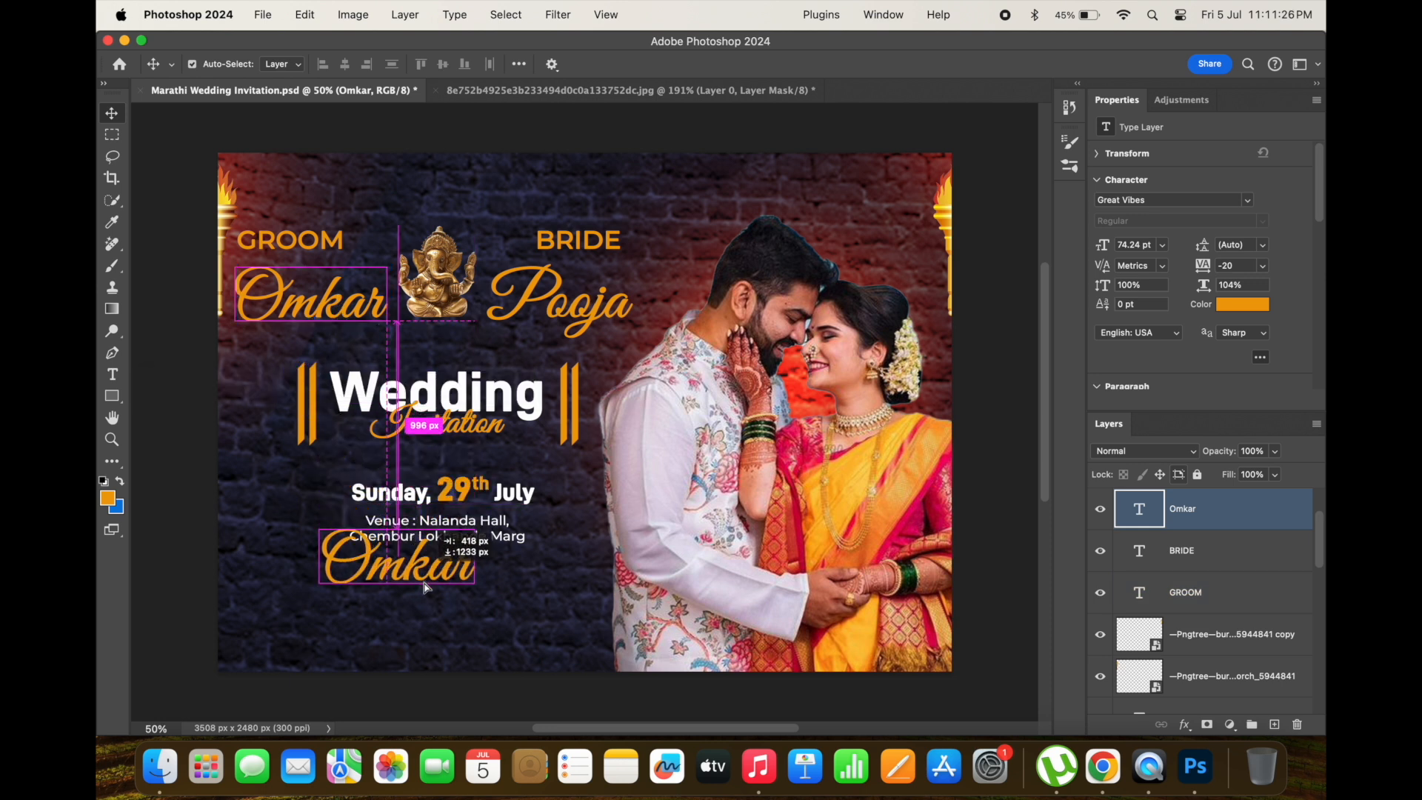
pyautogui.doubleClick(424, 600)
pyautogui.write('S')
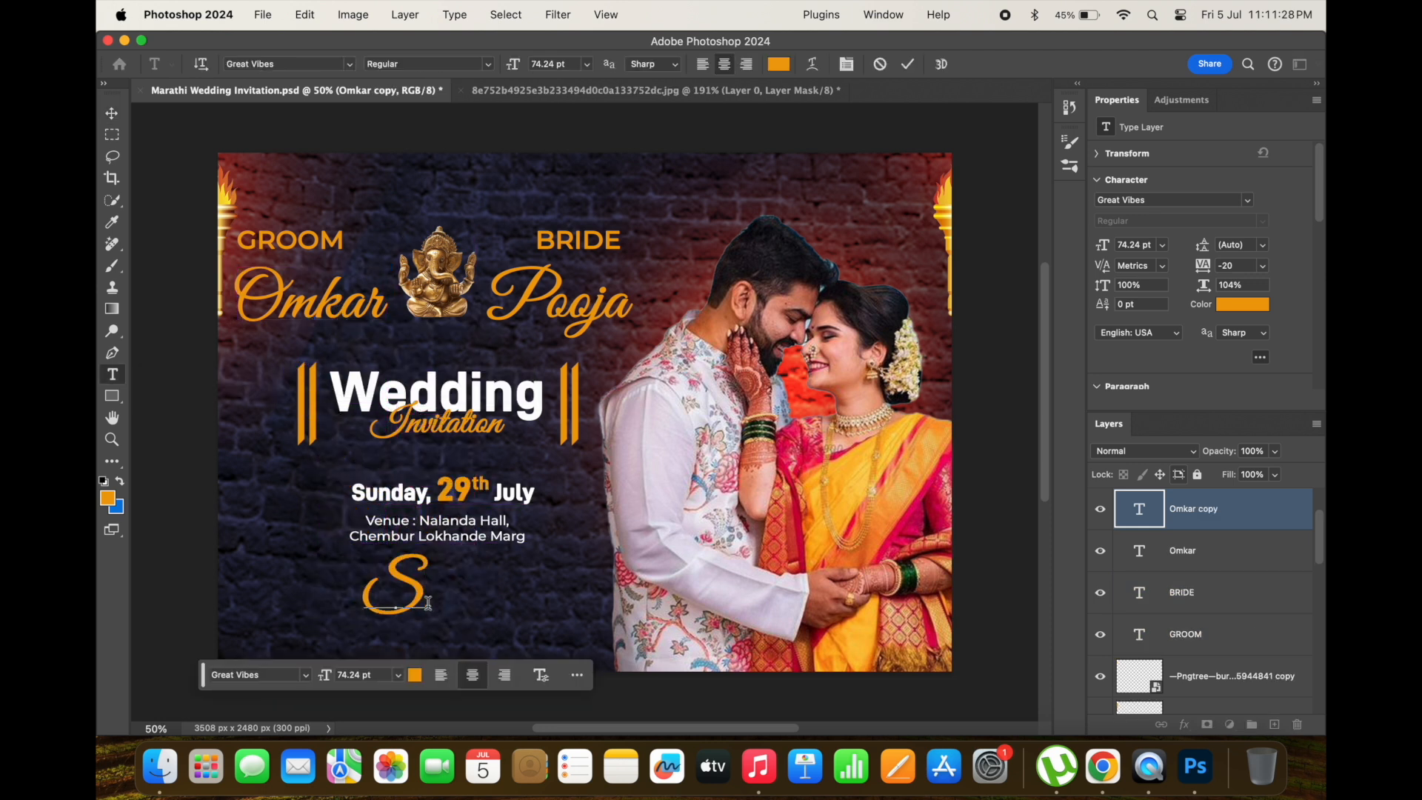
pyautogui.write('ave the d')
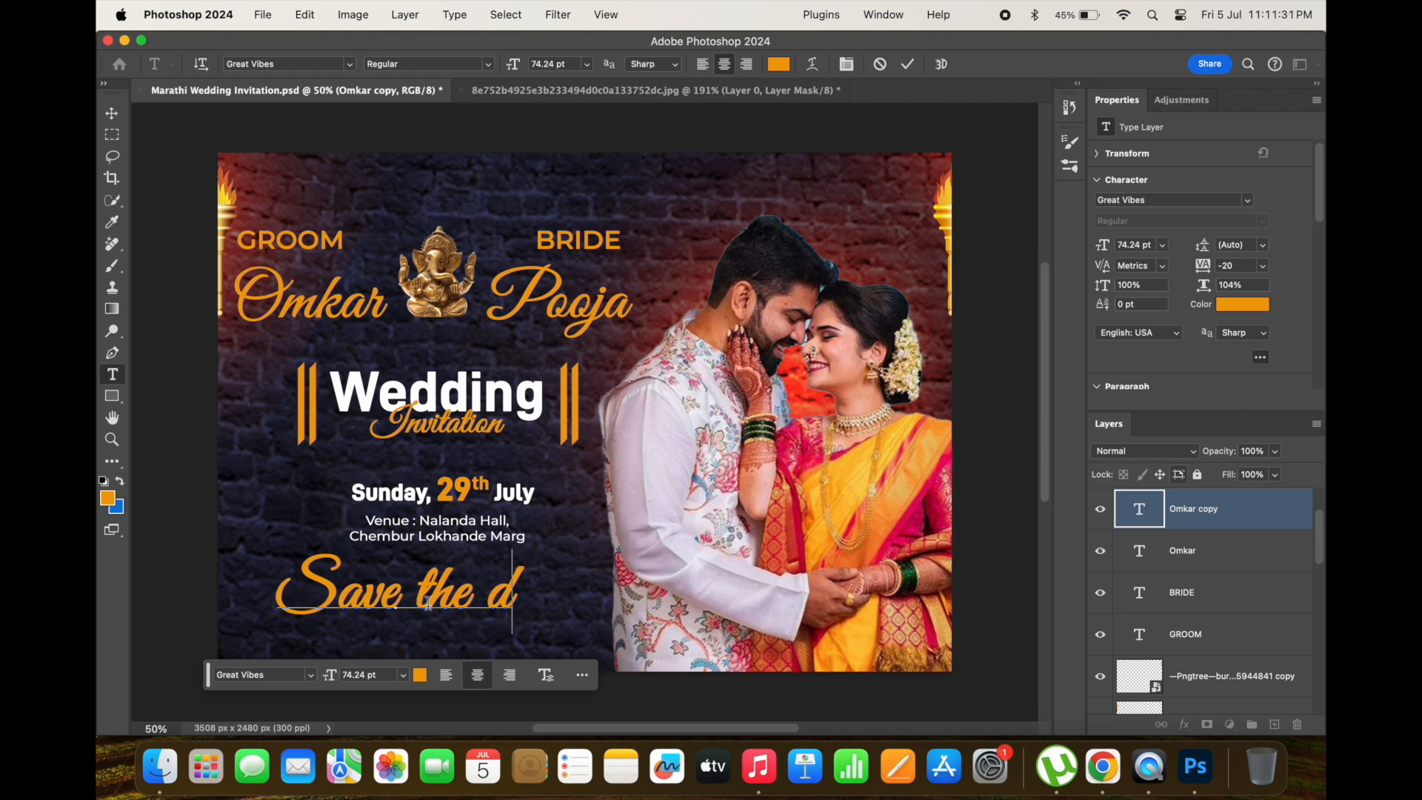
pyautogui.press('BackSpace')
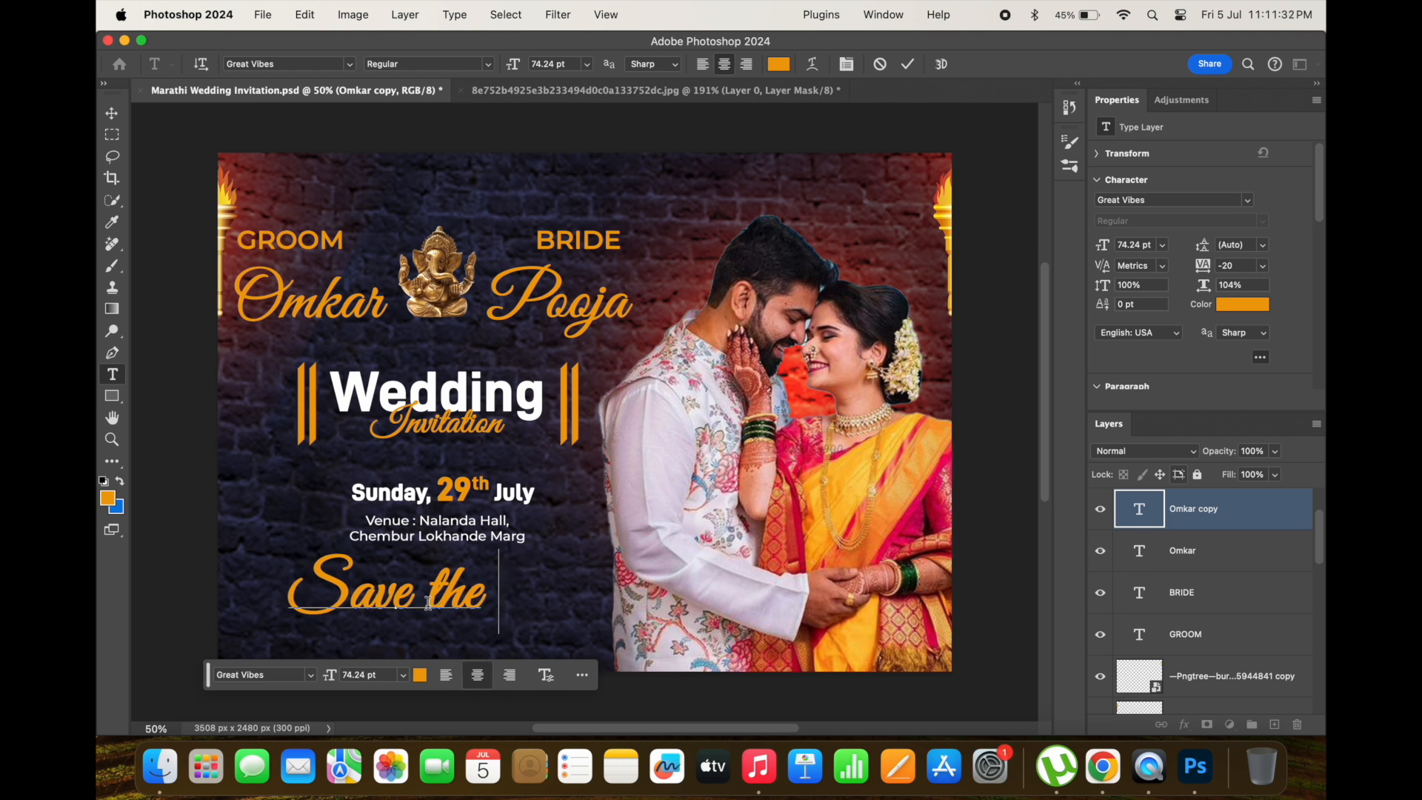
pyautogui.write('Date')
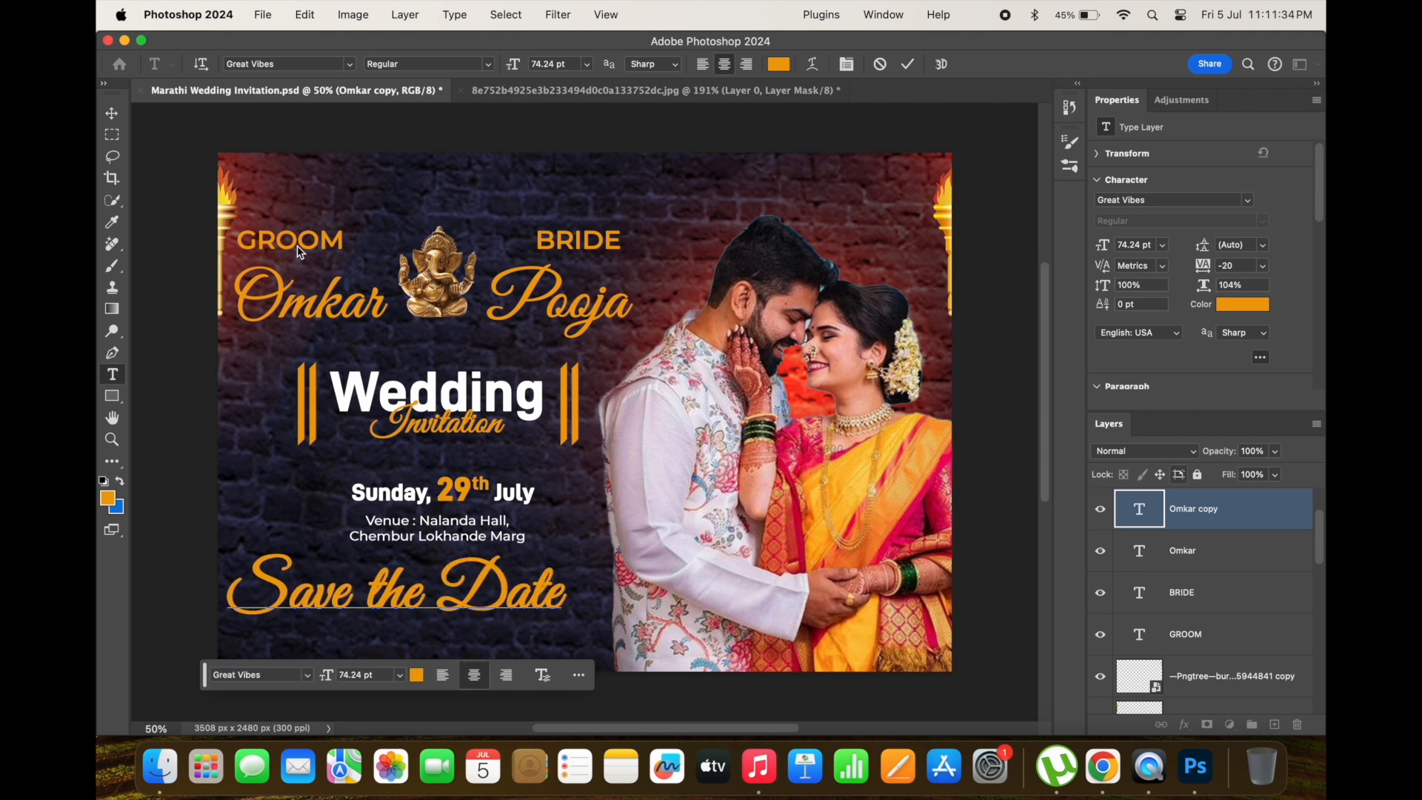
pyautogui.click(112, 113)
# - Move "Save the Date" further down and colour it white (ffffff)
pyautogui.moveTo(489, 594); pyautogui.dragTo(552, 632)
pyautogui.click(1252, 310)
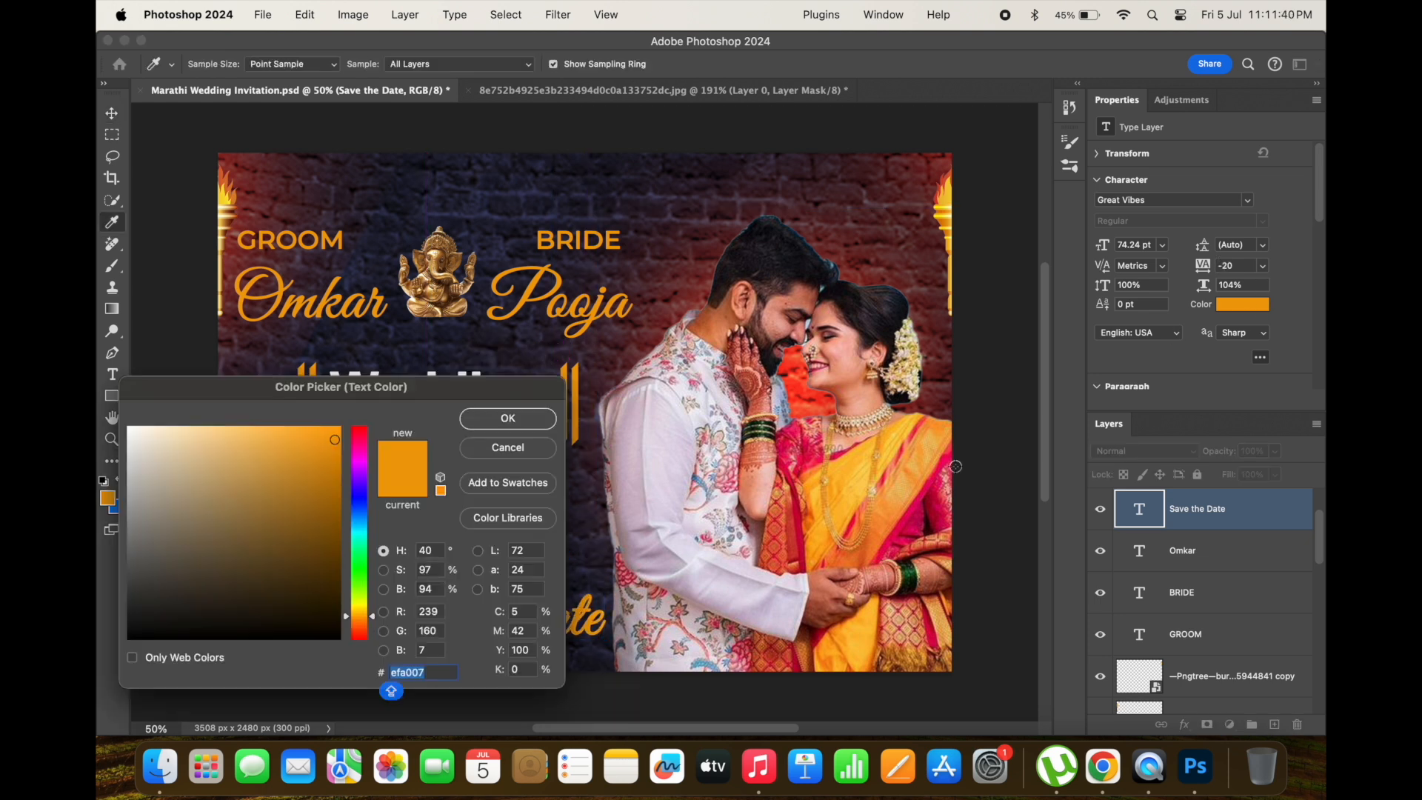
pyautogui.click(128, 432)
pyautogui.moveTo(138, 435); pyautogui.dragTo(128, 427)
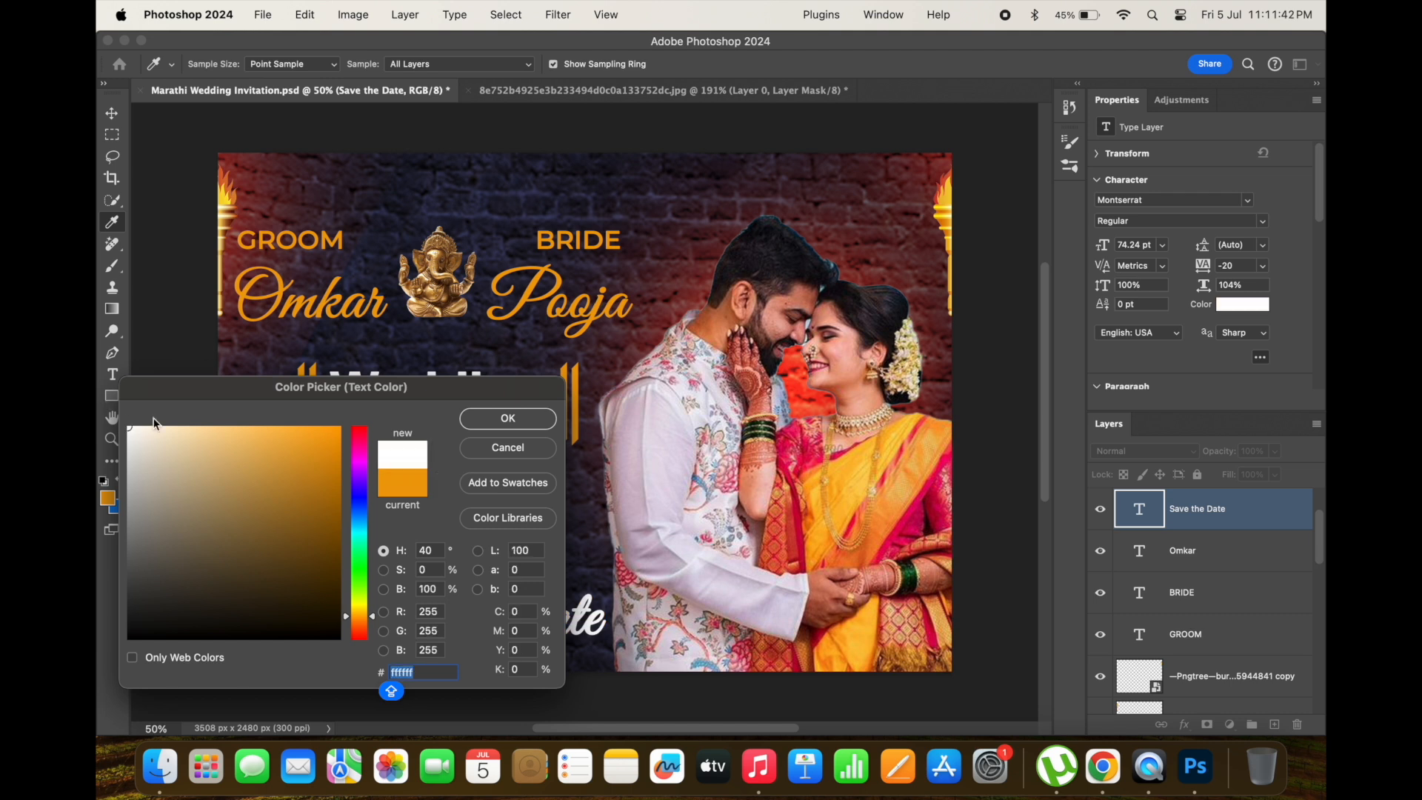
pyautogui.click(536, 424)
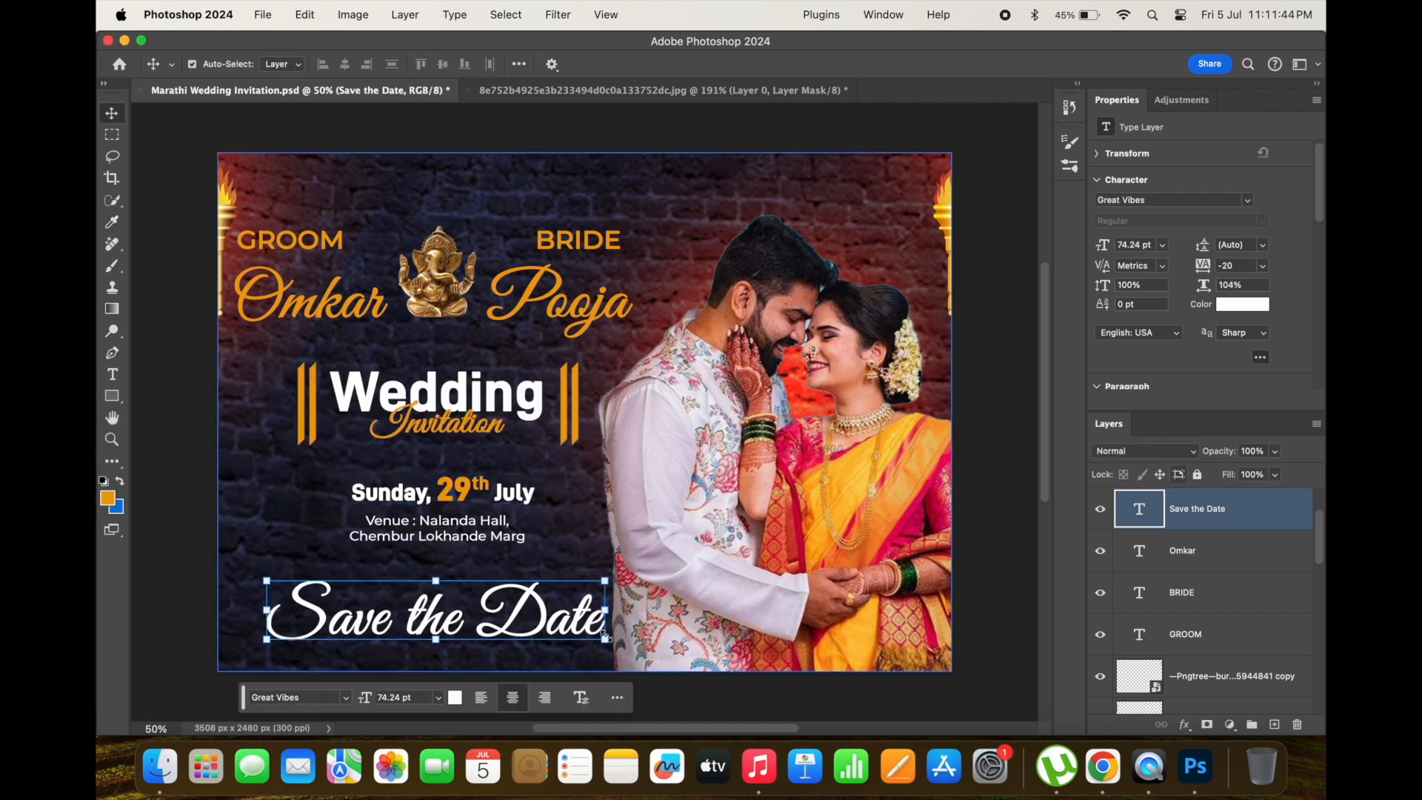
# - Scale "Save the Date" down to about 62 pt
pyautogui.press('super+t')
pyautogui.moveTo(607, 645); pyautogui.dragTo(520, 616)
pyautogui.press('super+z')
pyautogui.press('Return')
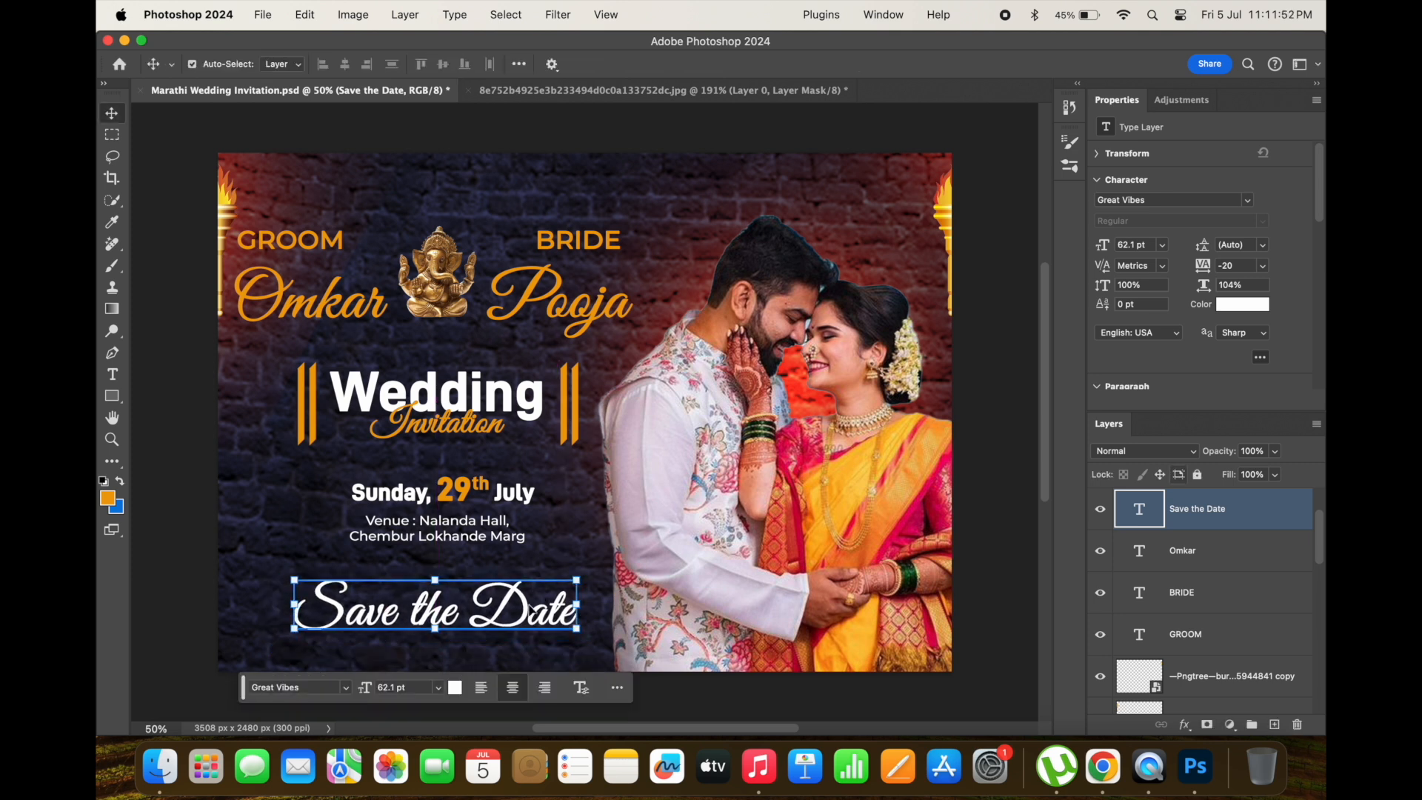
# - Try a white Inner Glow on "Save the Date" with Normal blend mode and 27% noise
pyautogui.click(1185, 724)
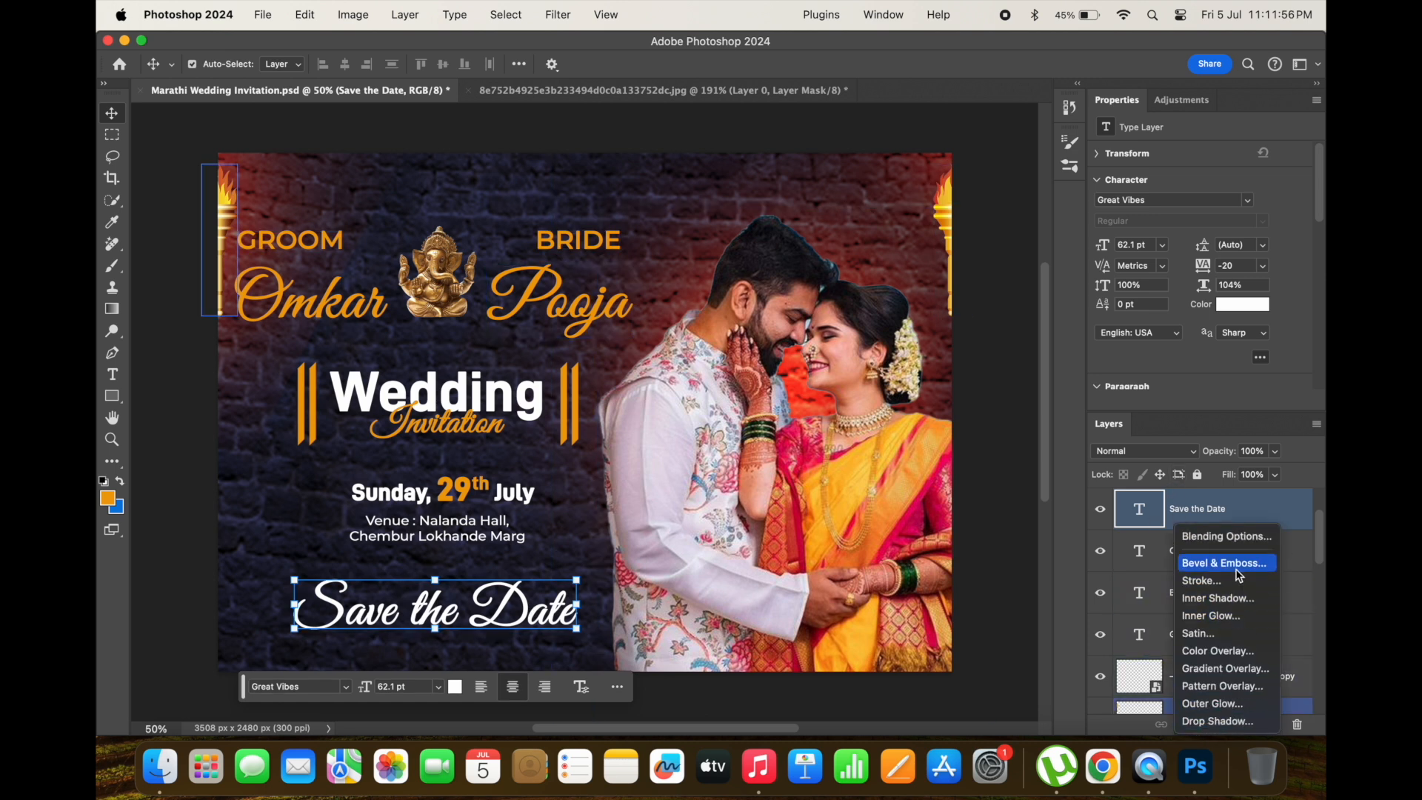
pyautogui.click(1237, 616)
pyautogui.press('capslock')
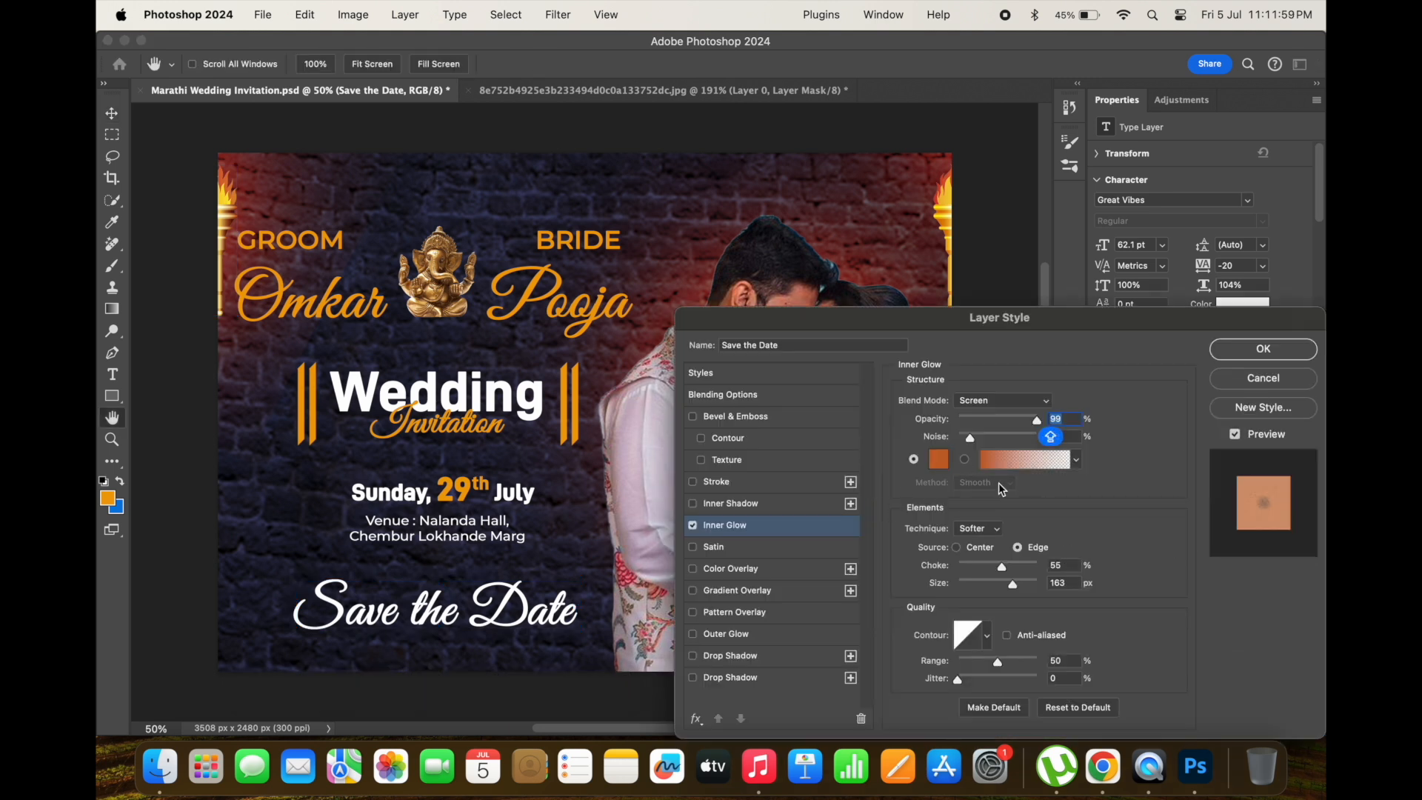
pyautogui.click(937, 463)
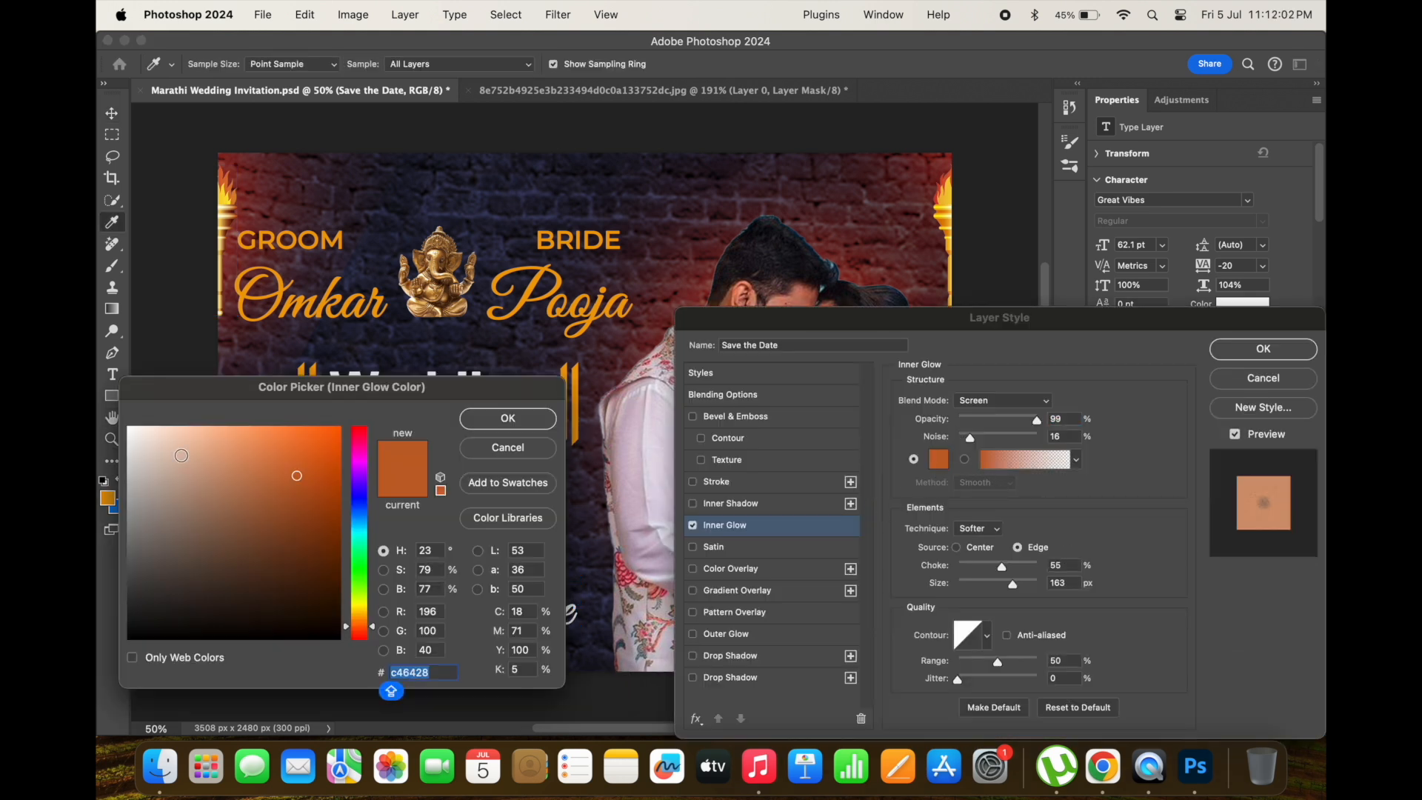
pyautogui.moveTo(181, 455); pyautogui.dragTo(112, 415)
pyautogui.click(507, 419)
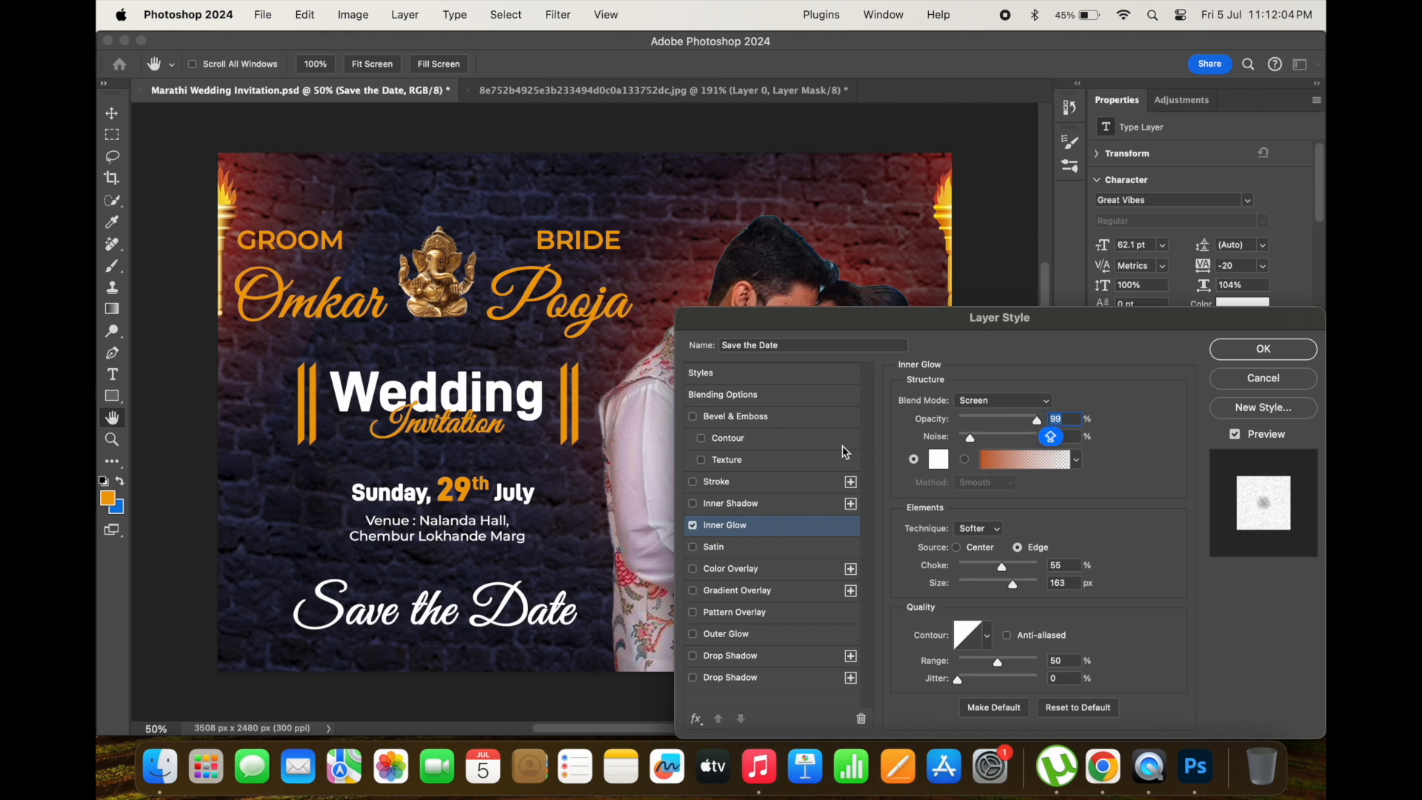
pyautogui.click(988, 400)
pyautogui.click(992, 232)
pyautogui.click(984, 437)
pyautogui.press('Tab')
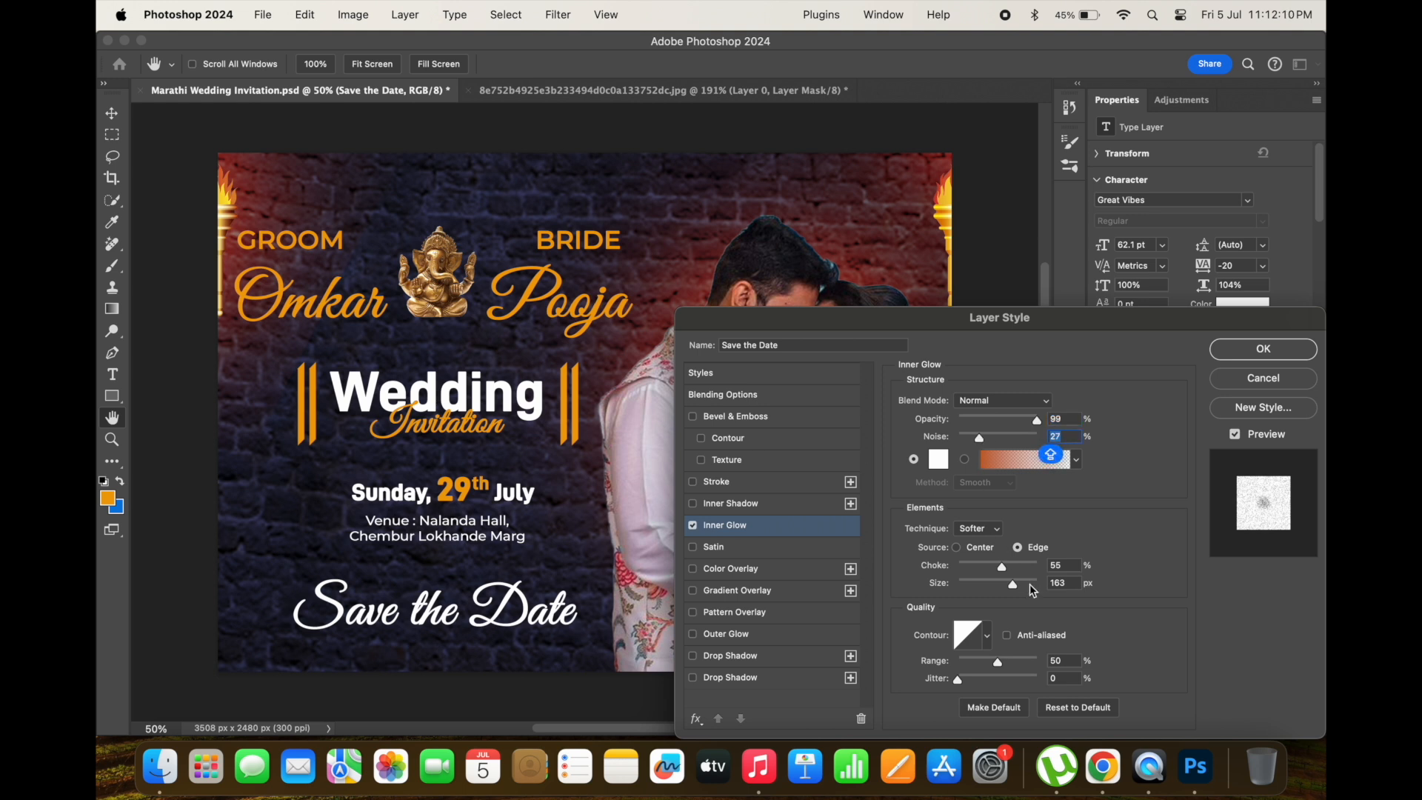
# - Replace the Inner Glow with a white Outer Glow in Normal mode, about 27% spread and 18 px size, and fine-tune its structure
pyautogui.click(758, 638)
pyautogui.click(693, 526)
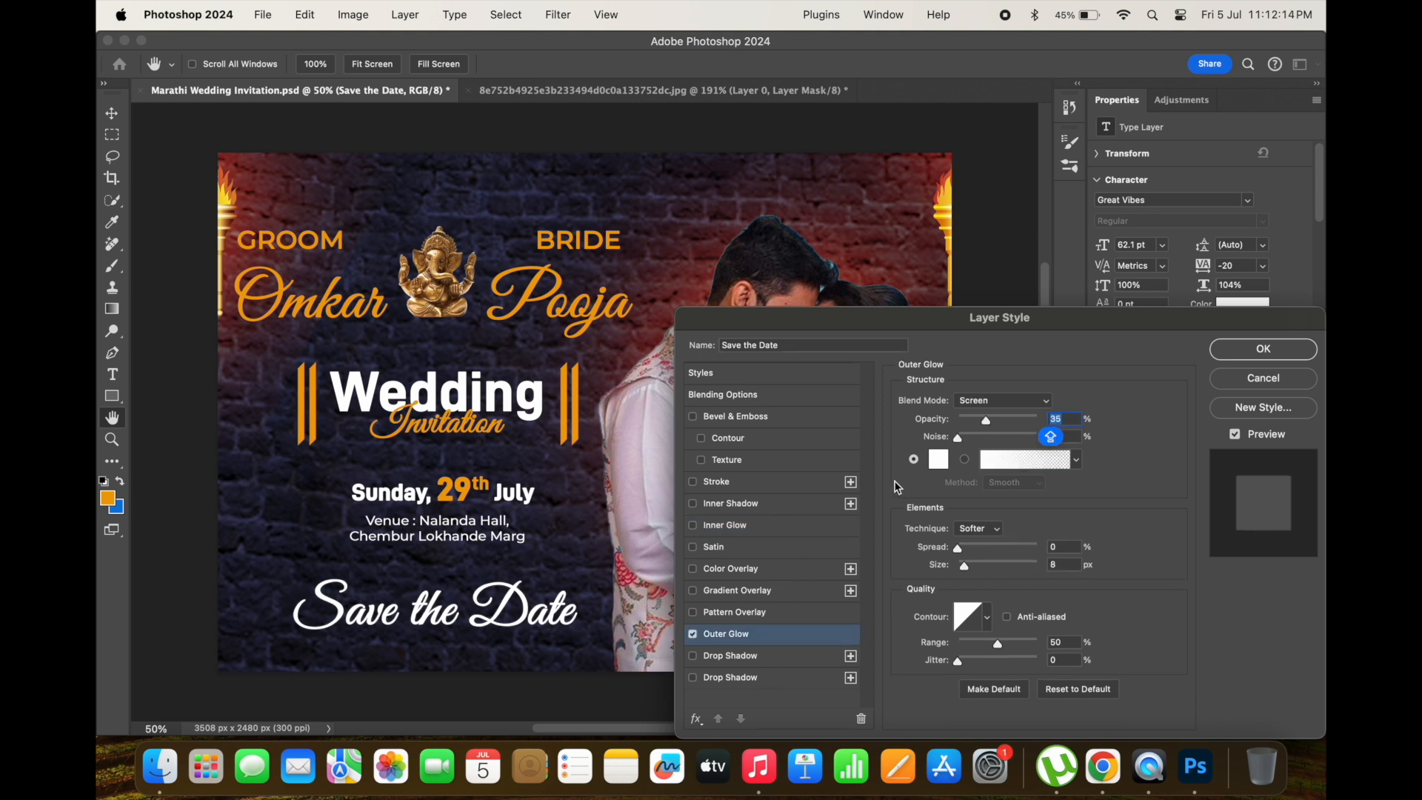
pyautogui.press('Tab')
pyautogui.click(987, 404)
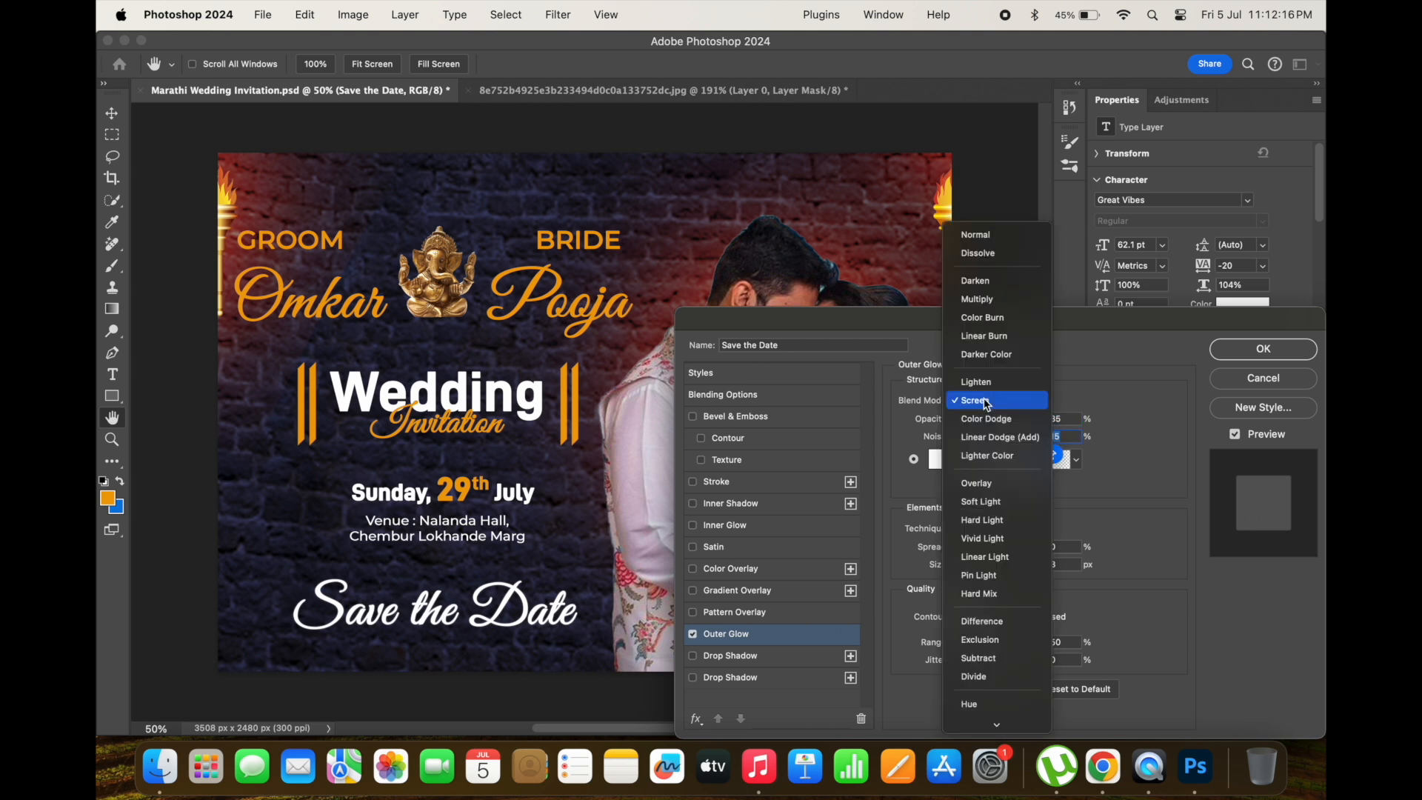
pyautogui.click(992, 243)
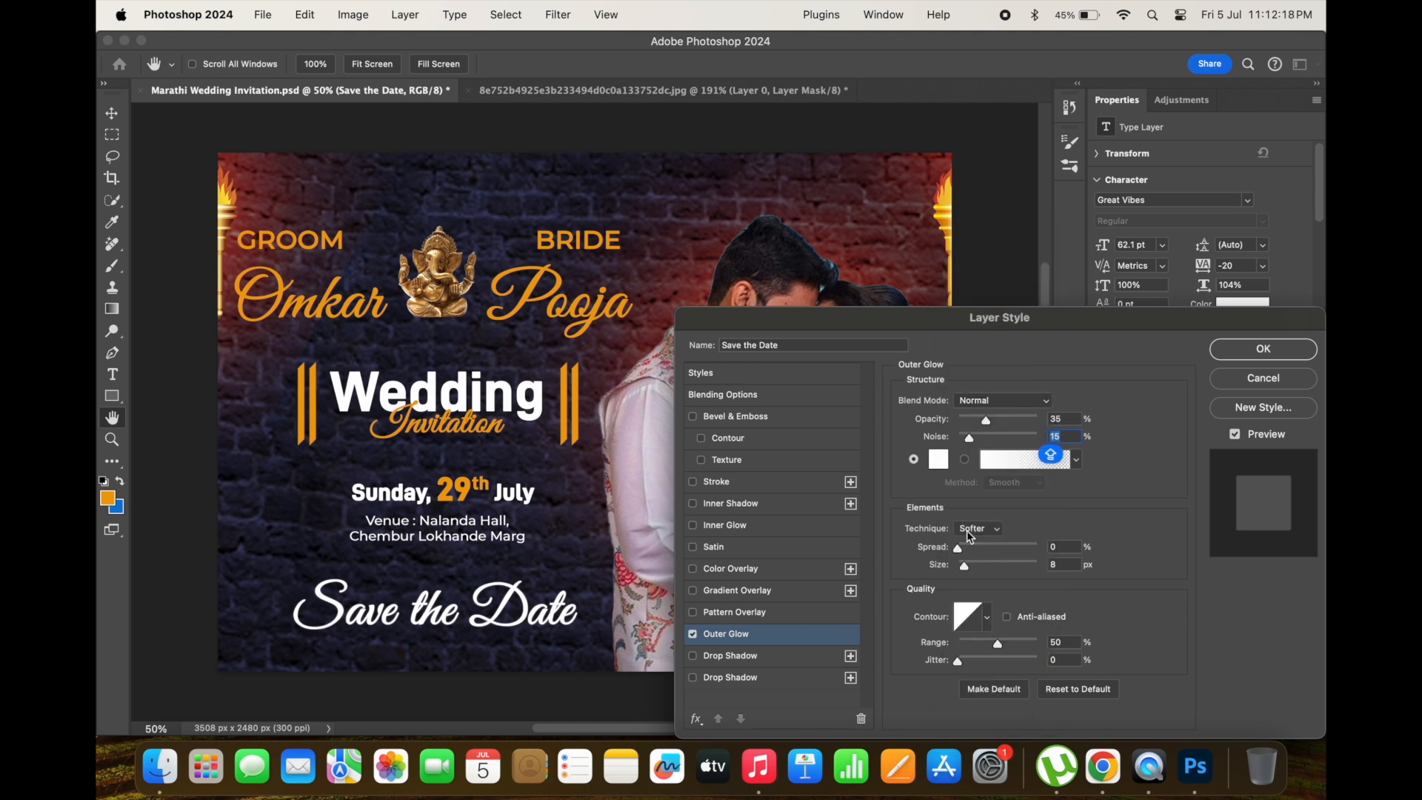
pyautogui.moveTo(963, 550)
pyautogui.mouseDown()
pyautogui.moveTo(982, 568)
pyautogui.moveTo(967, 557)
pyautogui.mouseUp()
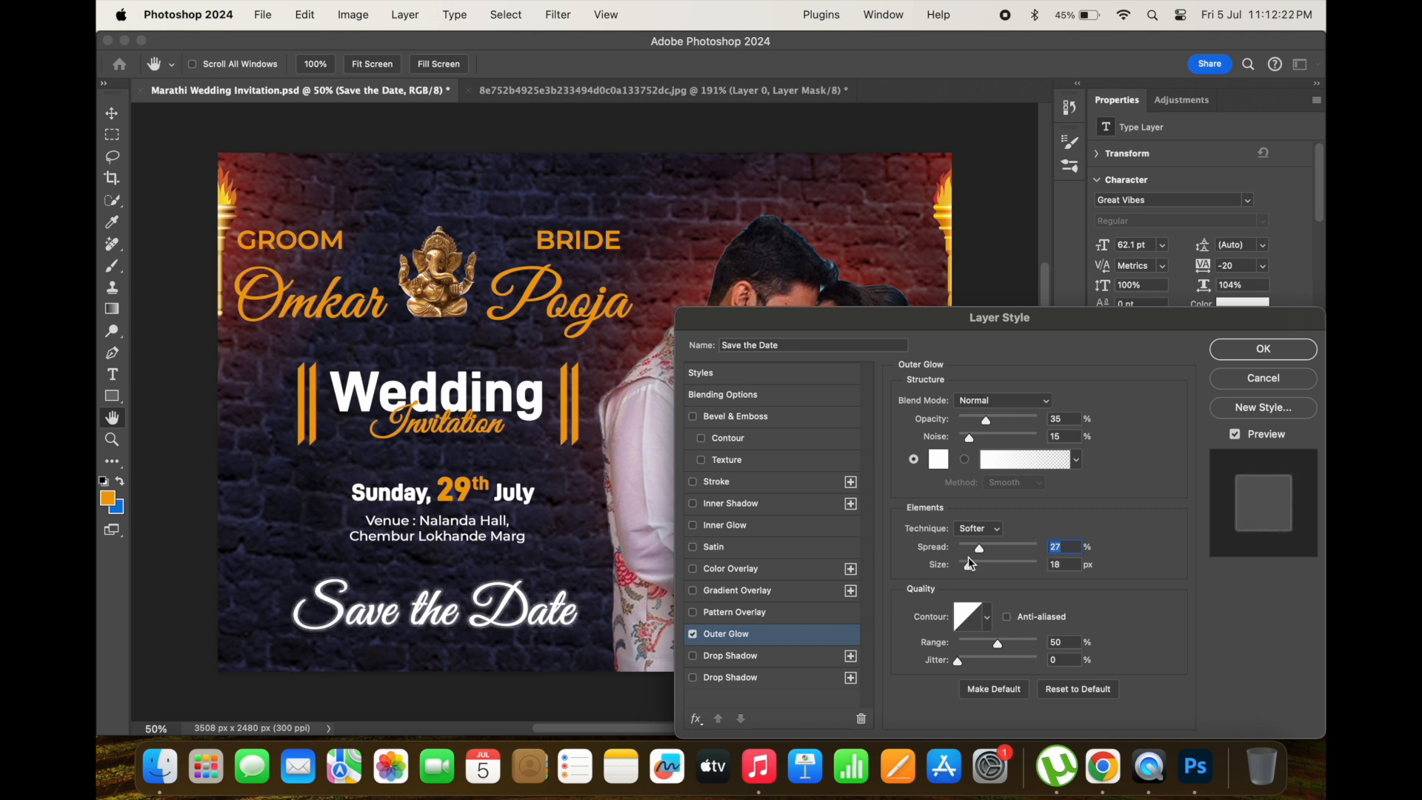
pyautogui.moveTo(970, 438); pyautogui.dragTo(991, 425)
pyautogui.click(1267, 355)
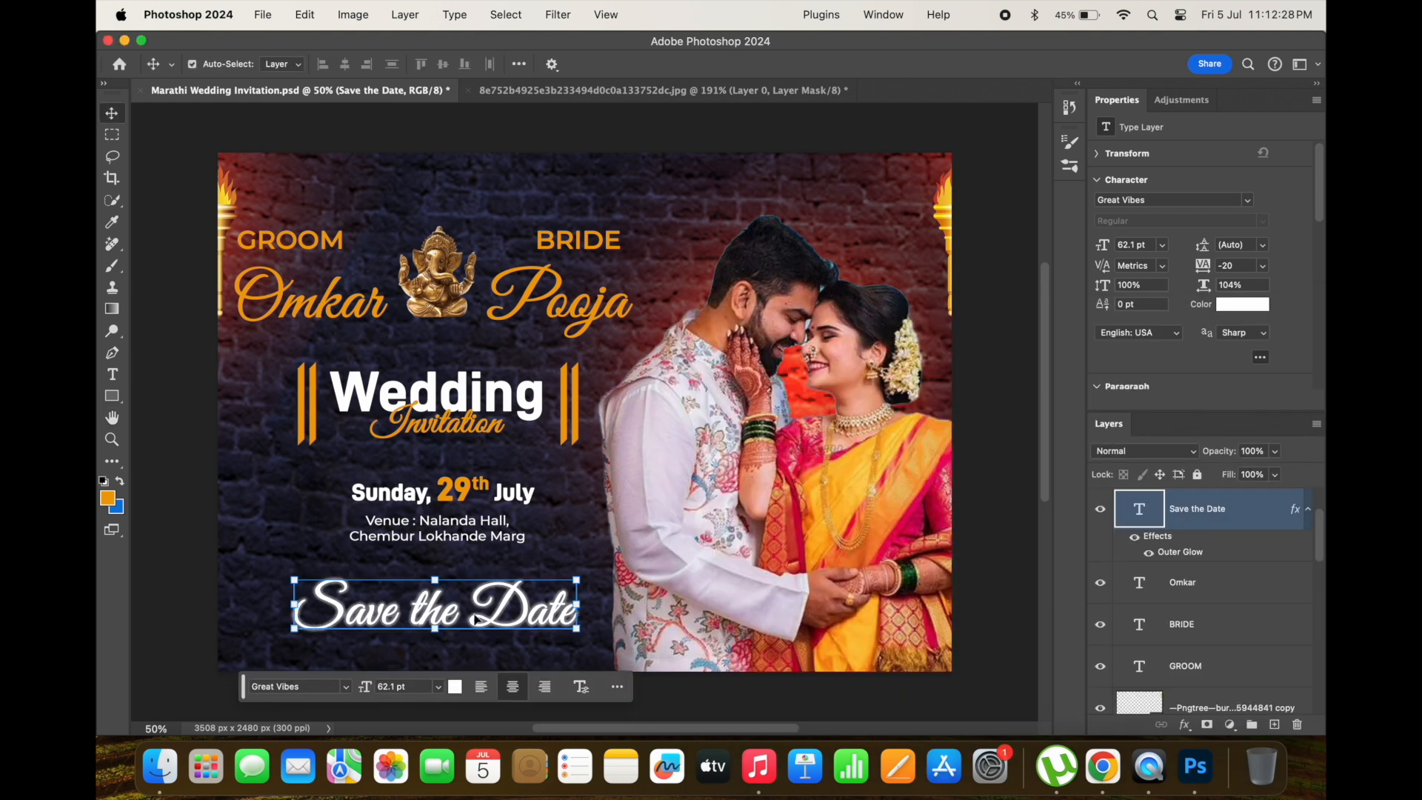
# - Enlarge "Save the Date" to about 67 pt, move it slightly up beneath the venue text, and save the document
pyautogui.press('super+t')
pyautogui.moveTo(580, 579); pyautogui.dragTo(603, 568)
pyautogui.moveTo(544, 624); pyautogui.dragTo(532, 618)
pyautogui.click(532, 680)
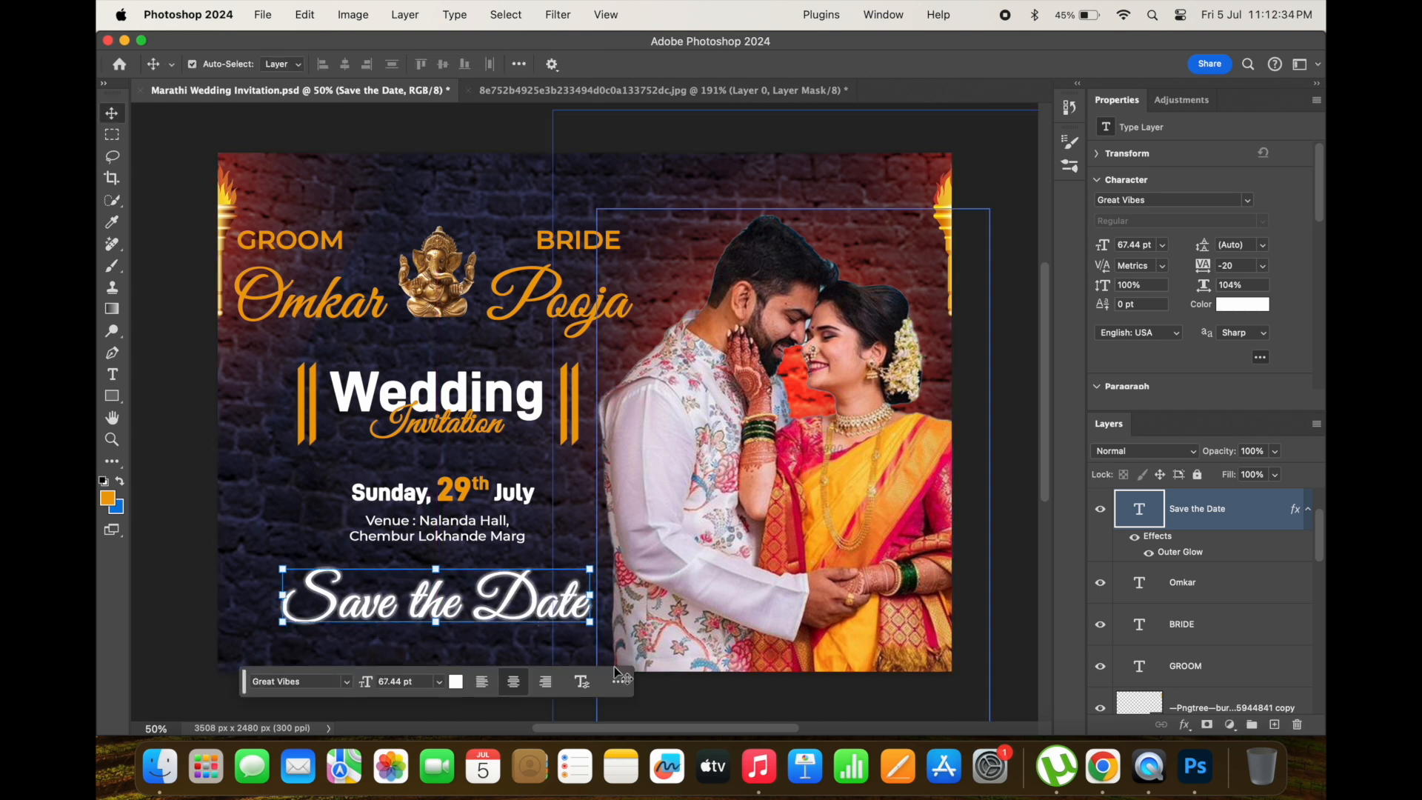
pyautogui.click(724, 692)
pyautogui.press('super+s')
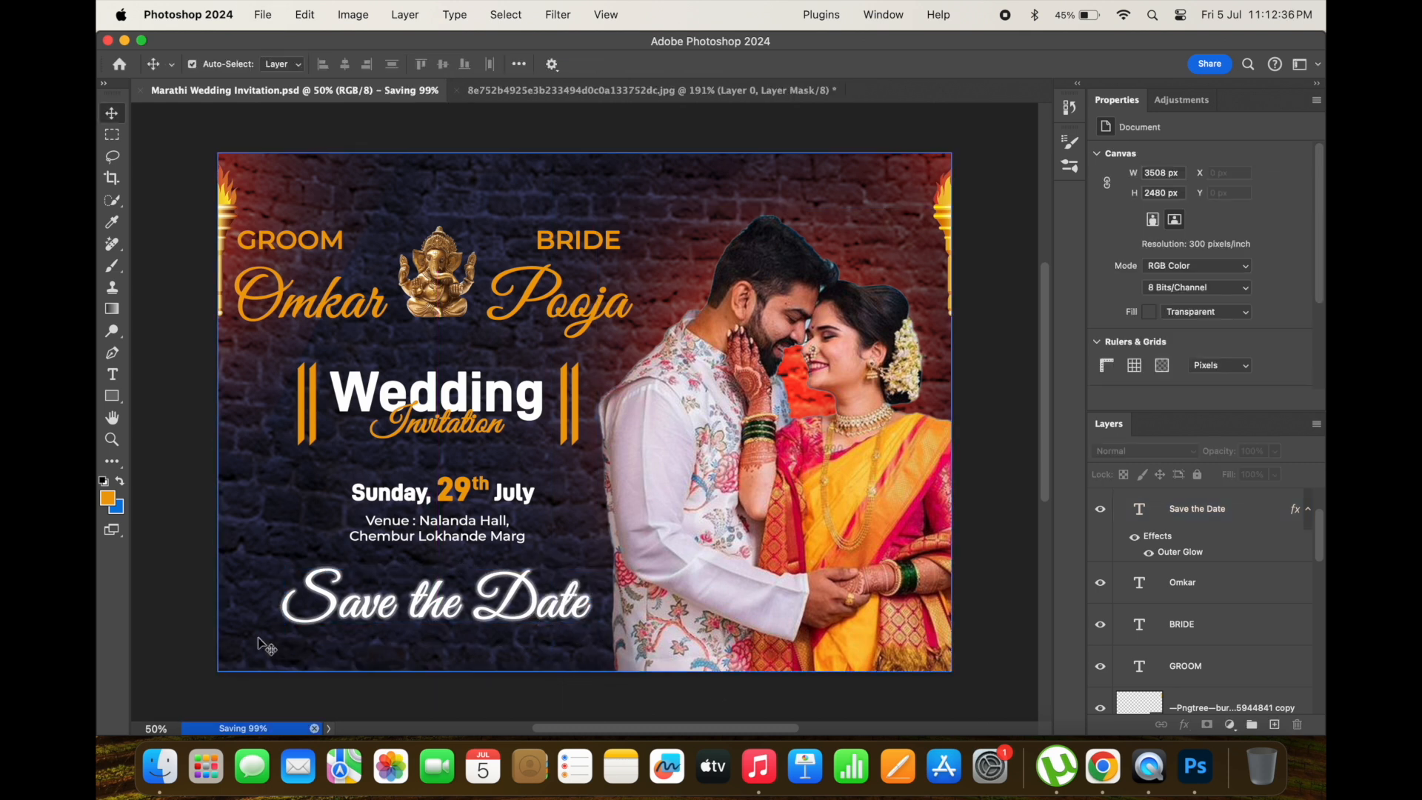